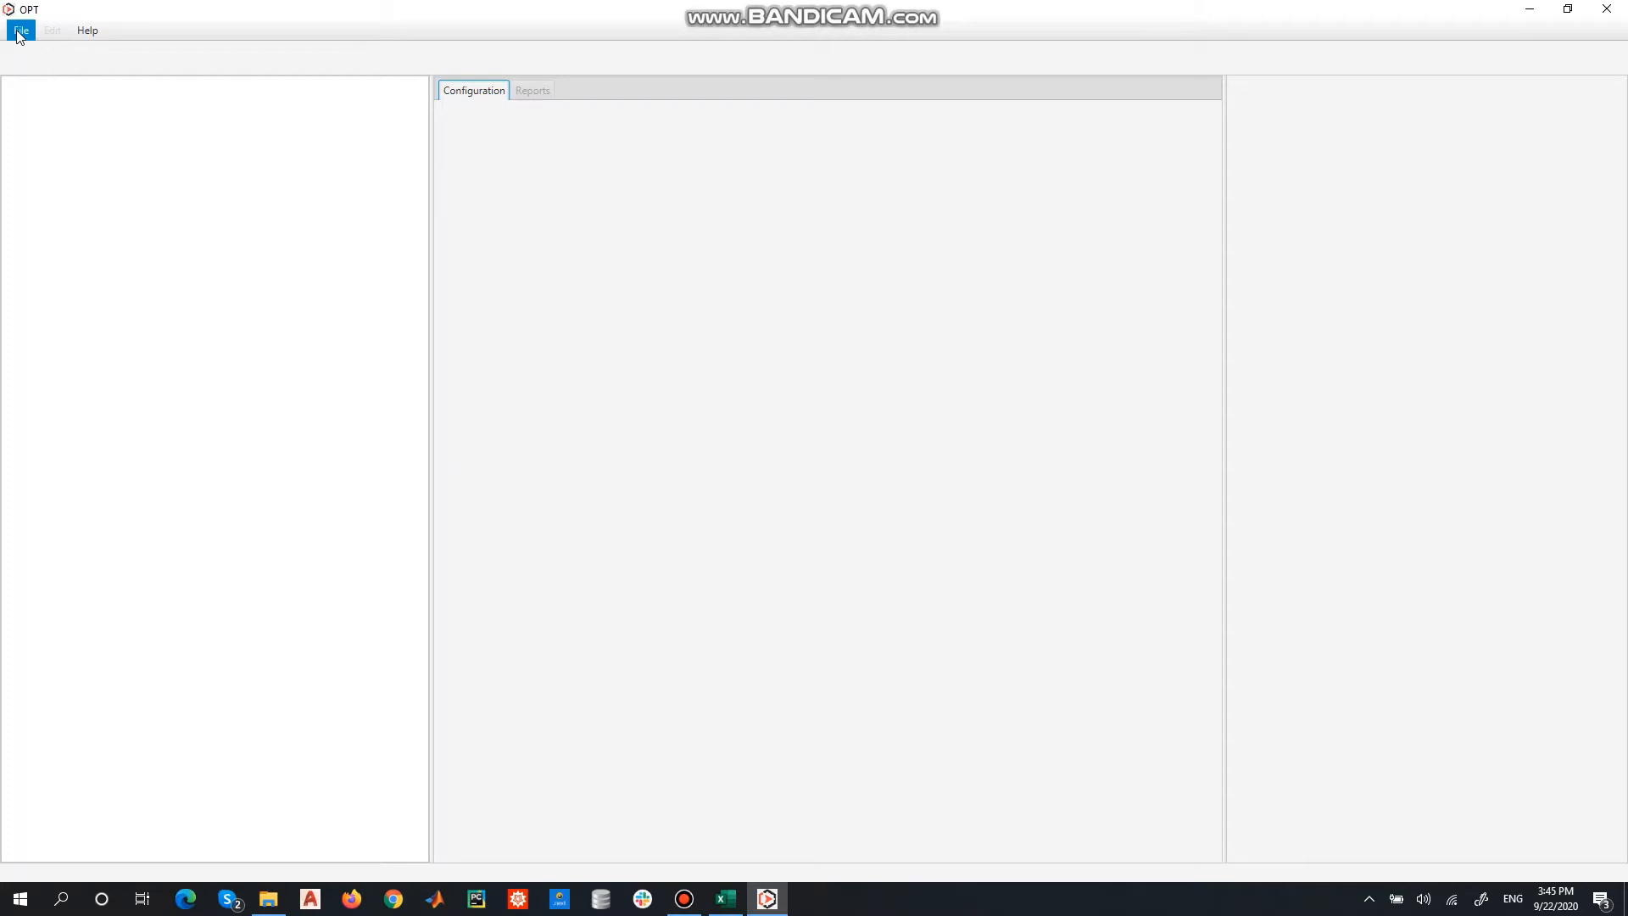
# Create a new project and rename its scenario to "Simple Network".
pyautogui.click(20, 31)
pyautogui.click(27, 63)
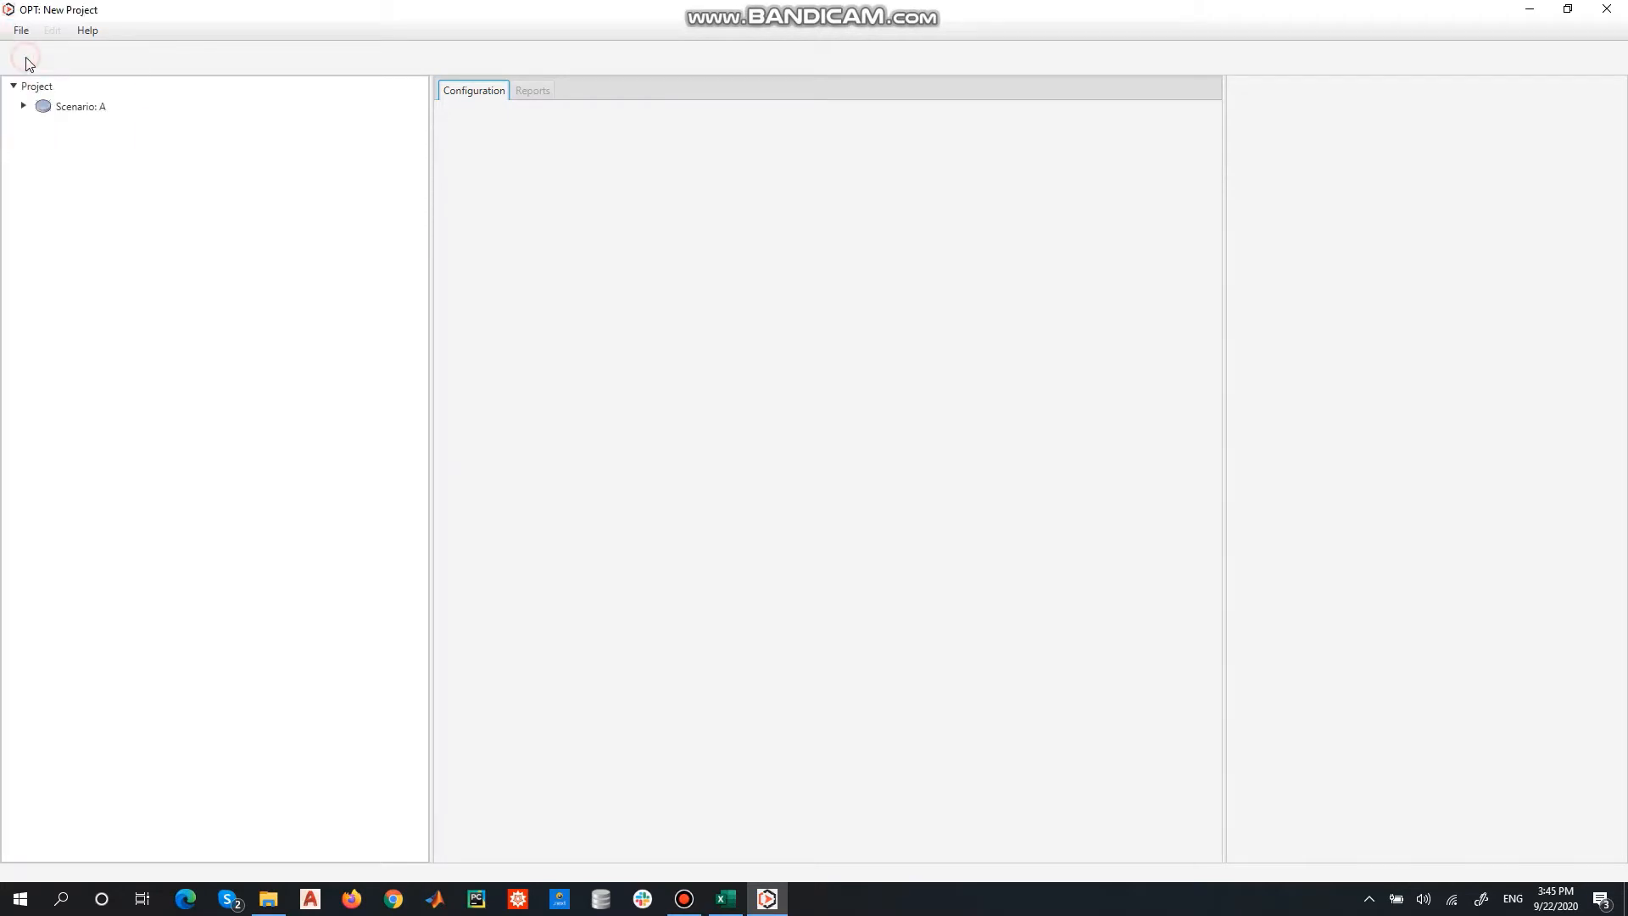
pyautogui.click(70, 110)
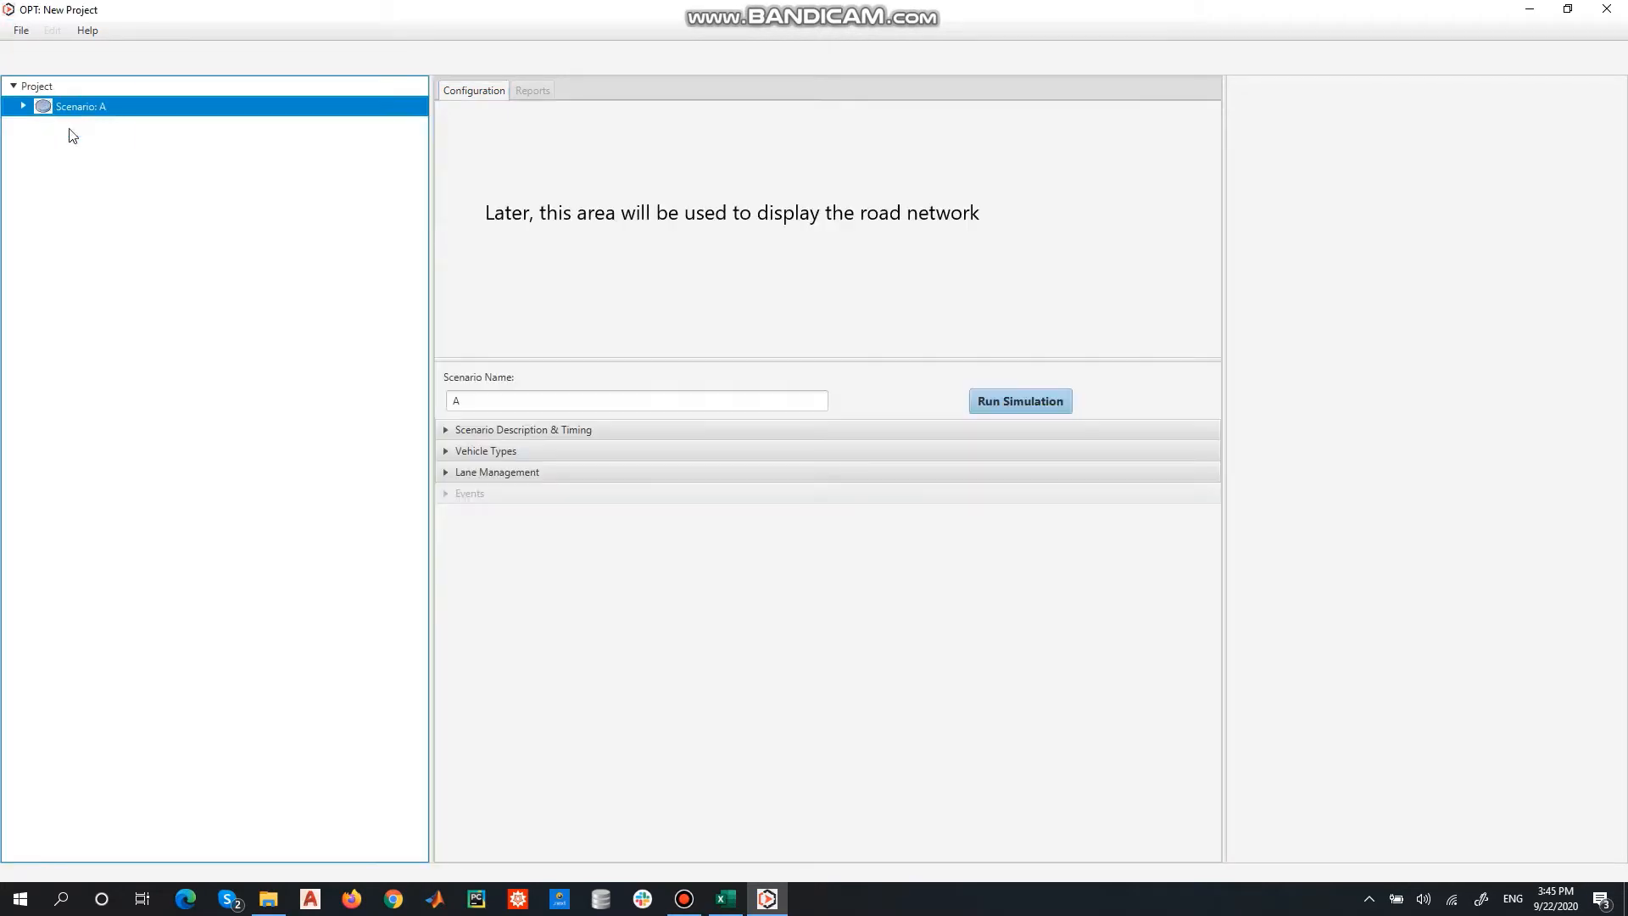
pyautogui.click(491, 399)
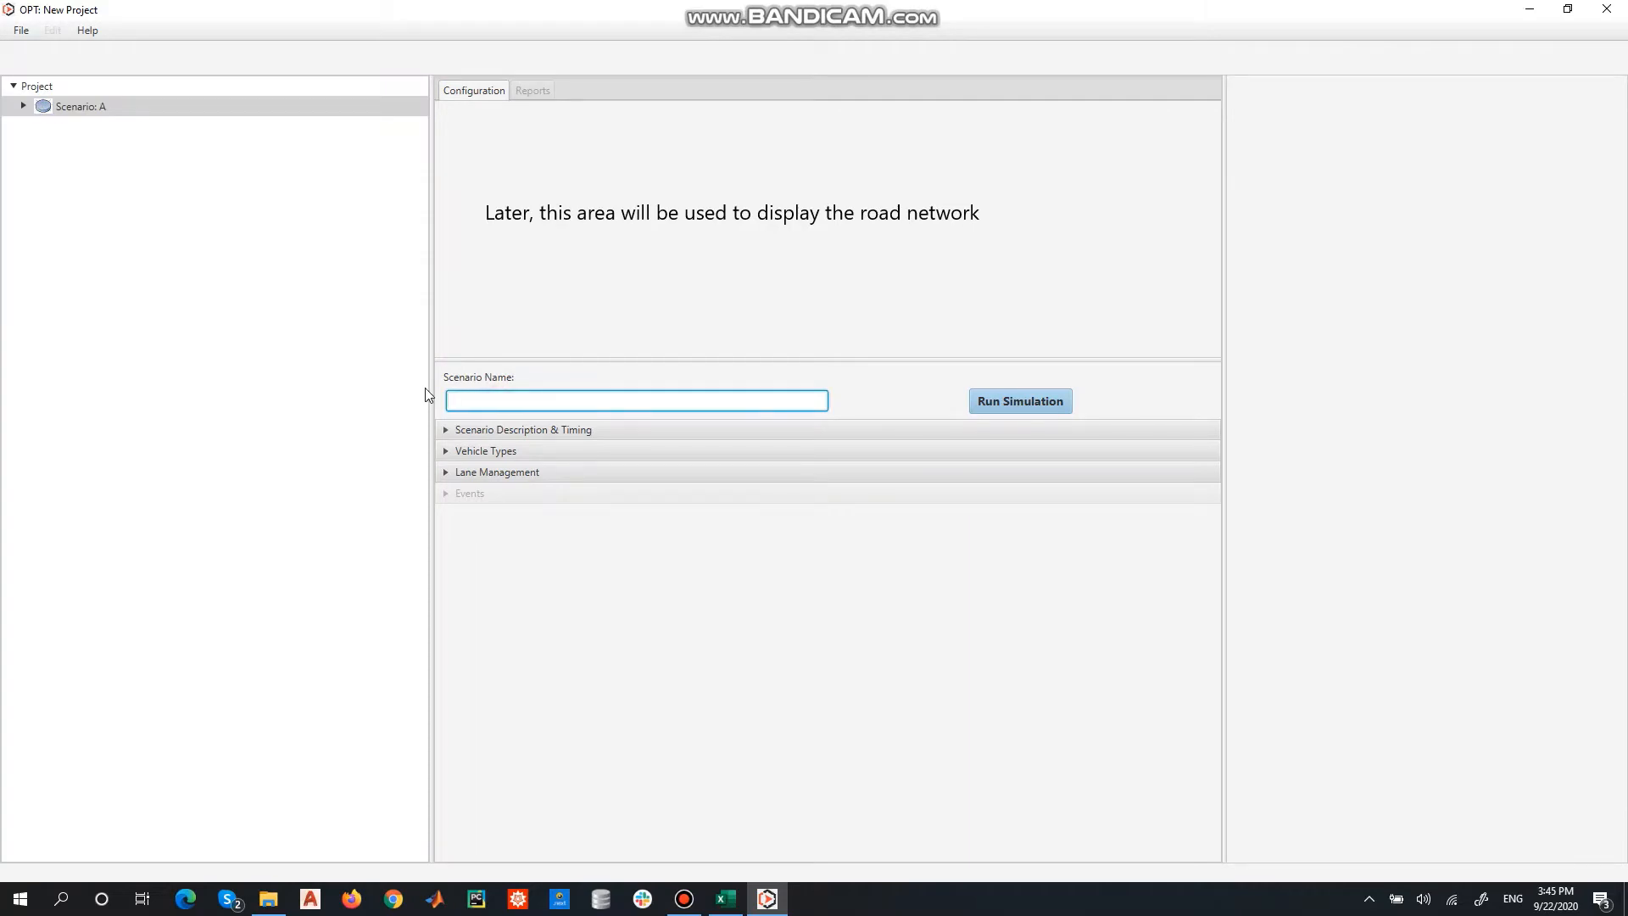
pyautogui.write('Simple Network')
# Replace the scenario's description with "Simple Network Tutorial".
pyautogui.click(516, 430)
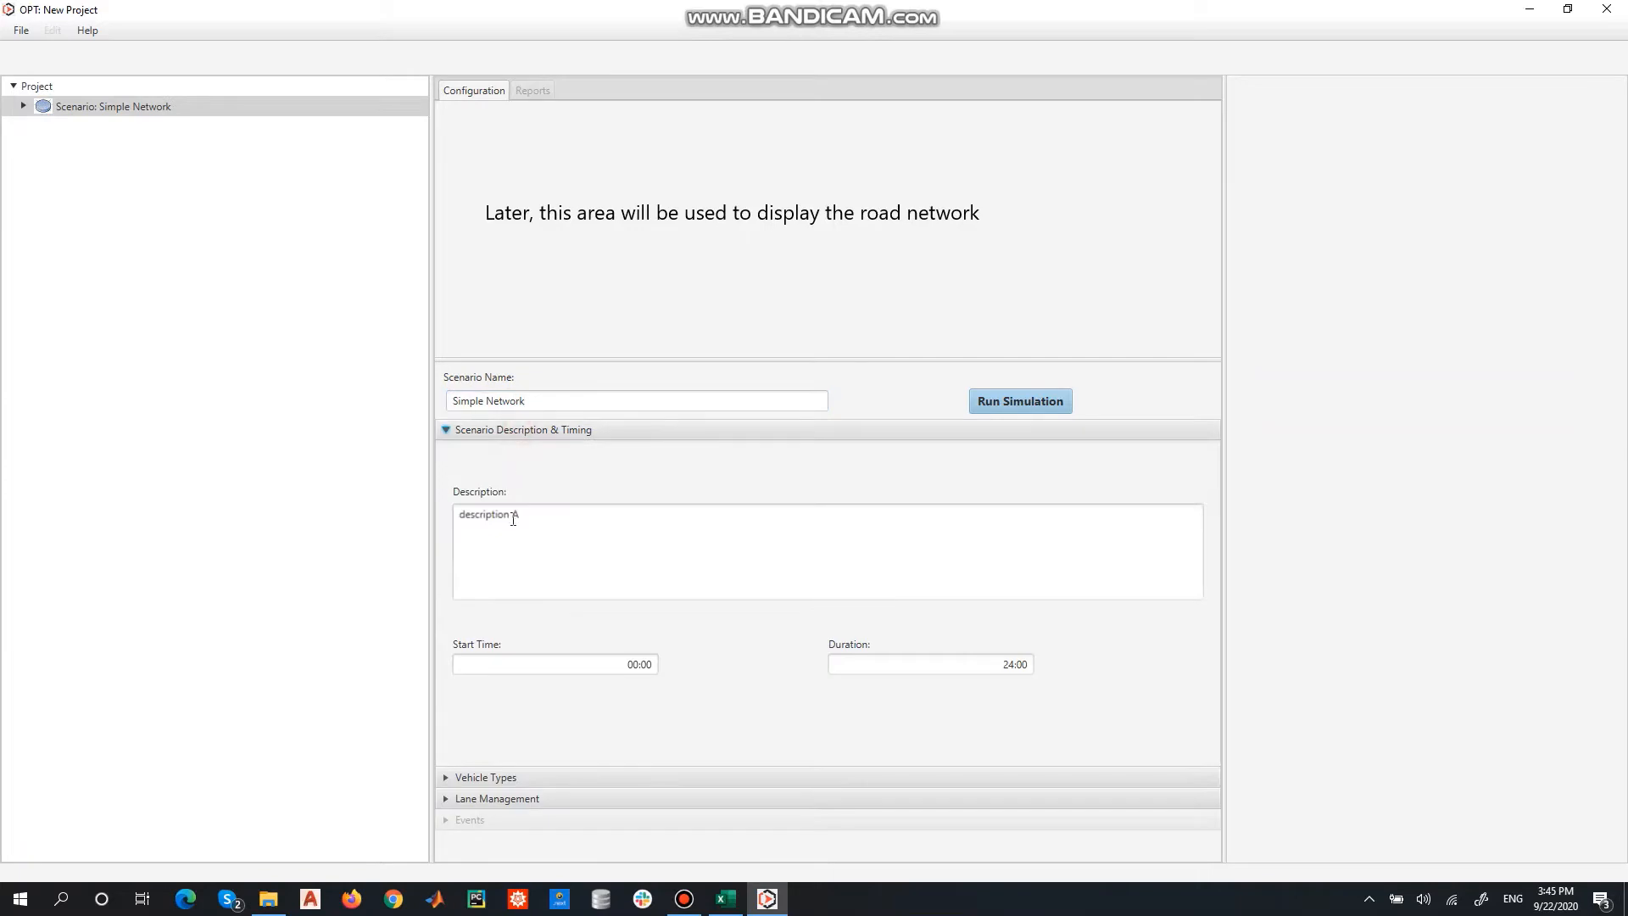
pyautogui.click(512, 519)
pyautogui.moveTo(512, 520); pyautogui.dragTo(416, 509)
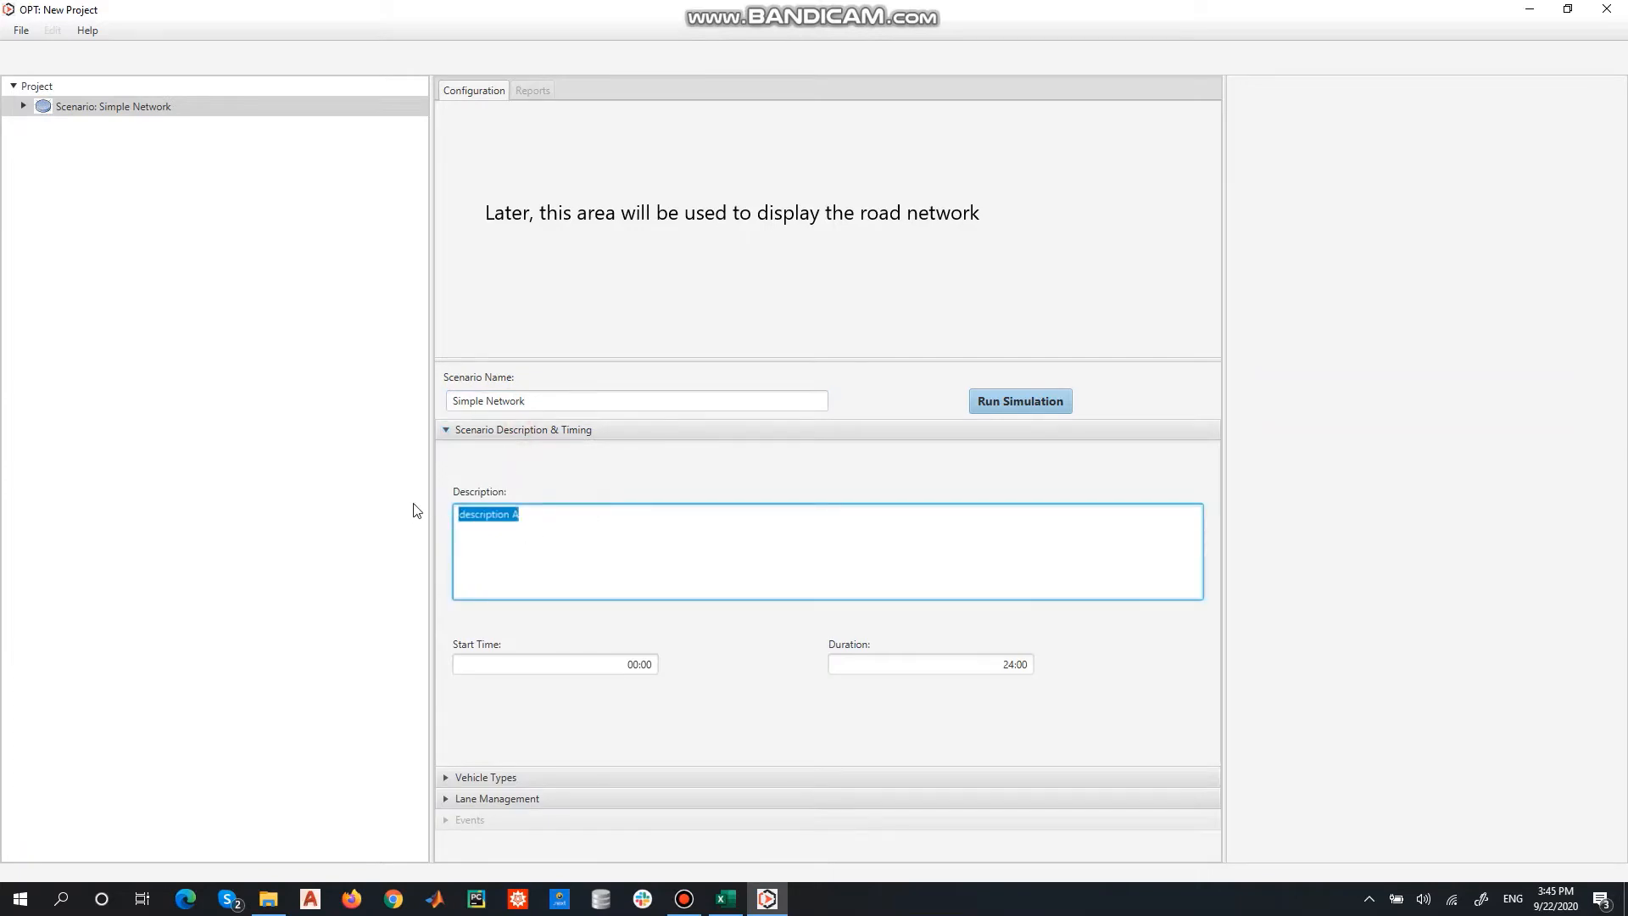
pyautogui.write('Simple Network Tutorial')
# Check the time range in the Excel demand workbook and set the OPT scenario's duration to 09:00.
pyautogui.click(531, 663)
pyautogui.click(894, 665)
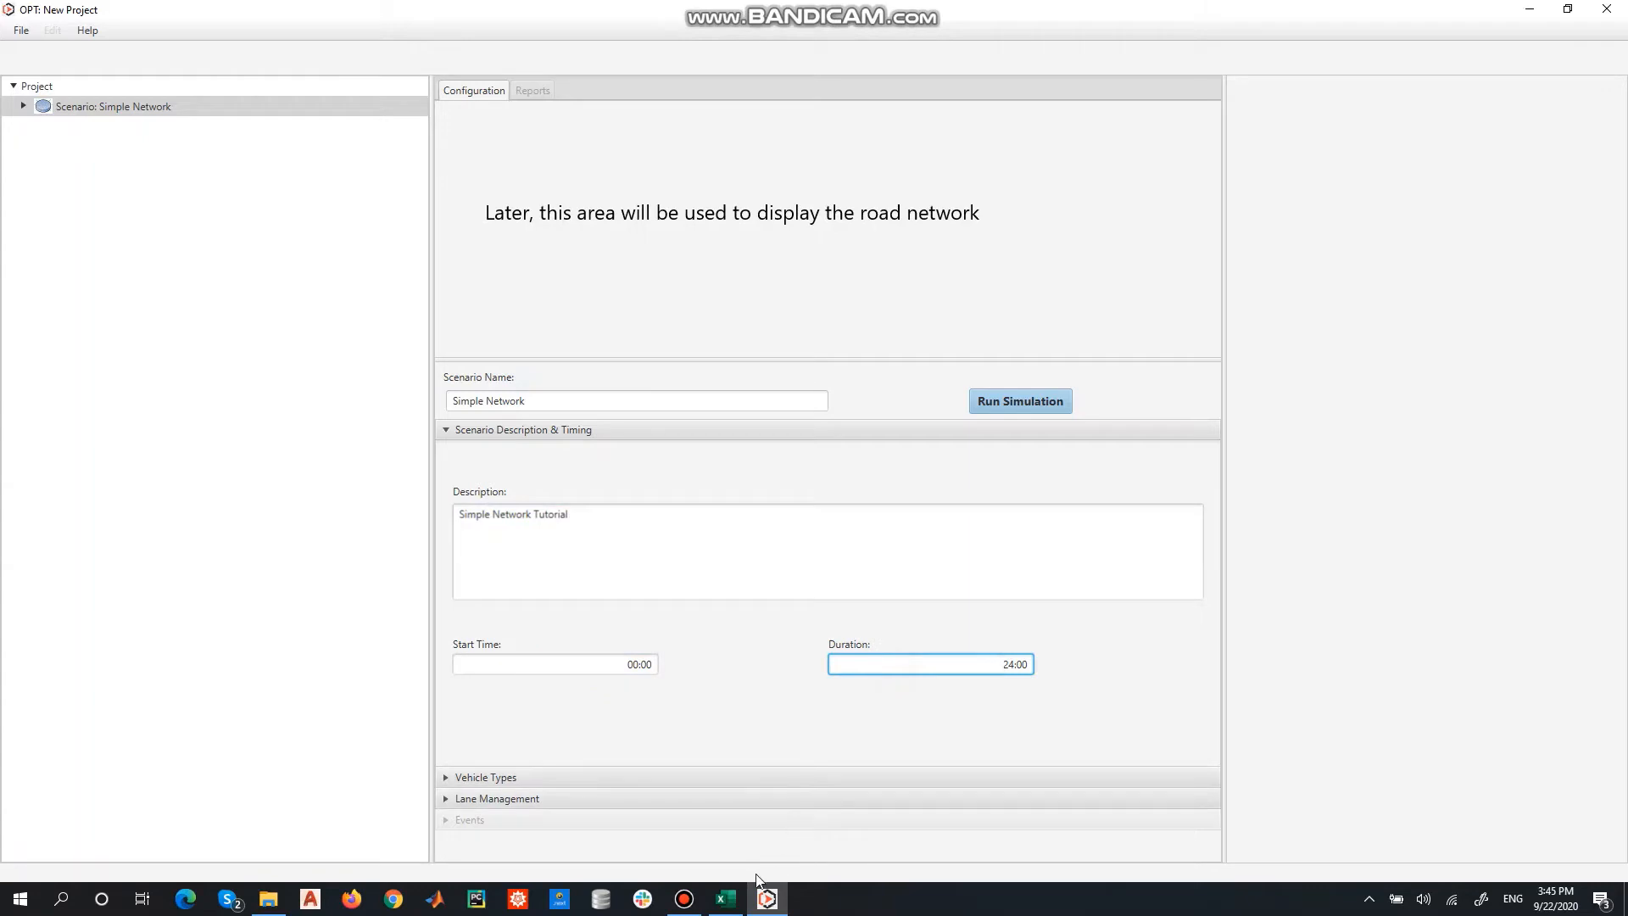
pyautogui.moveTo(727, 907)
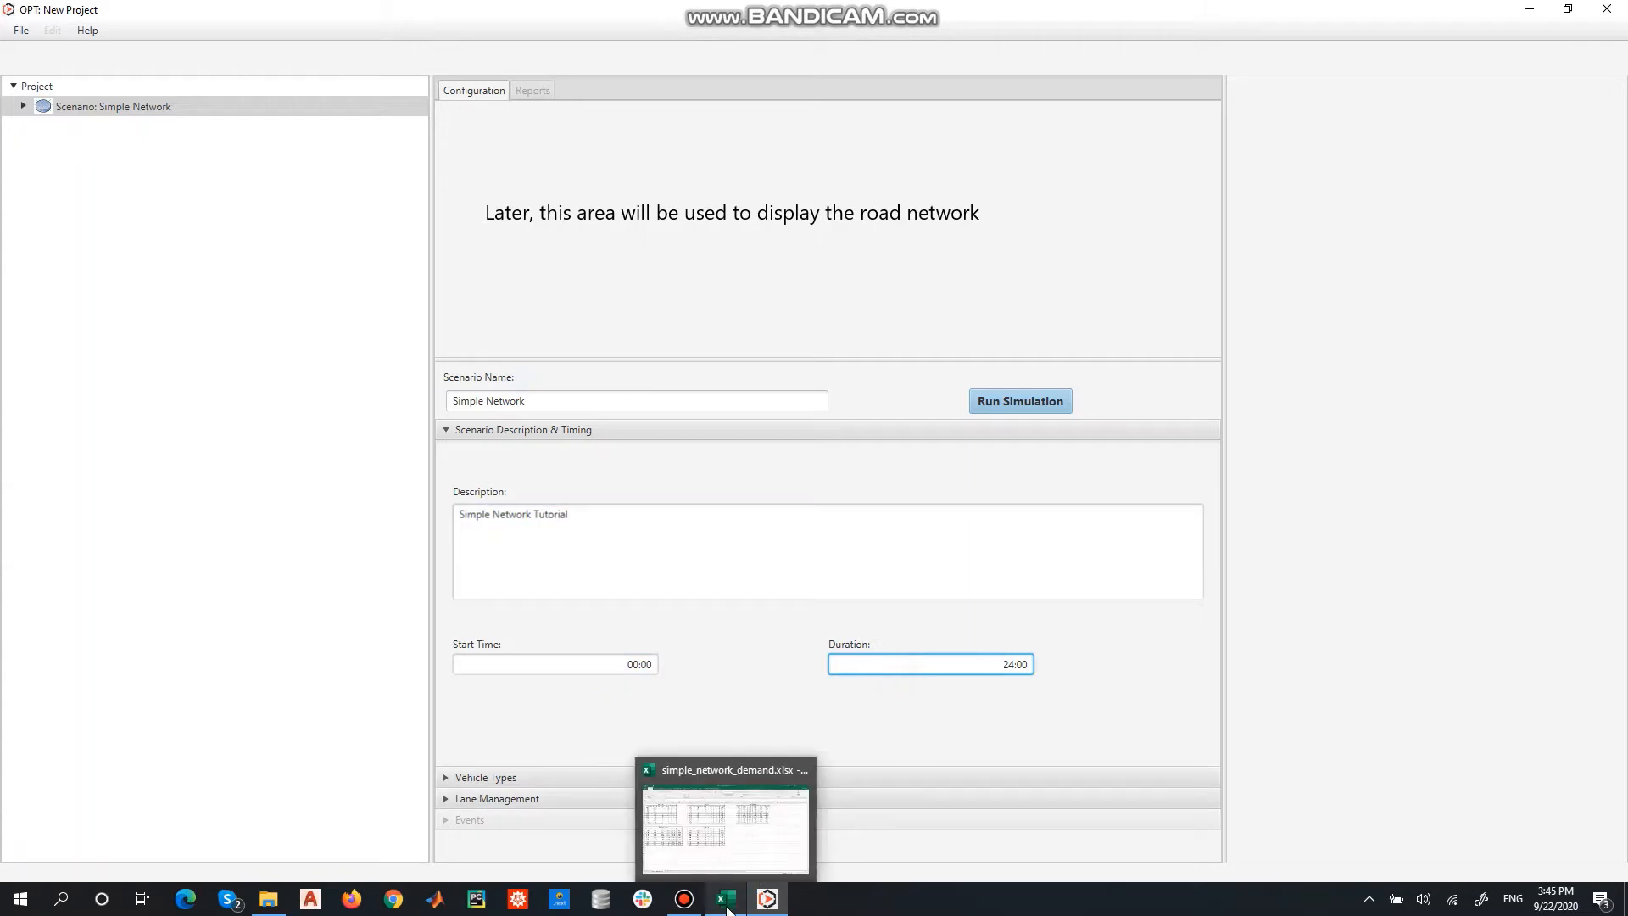
pyautogui.click(802, 616)
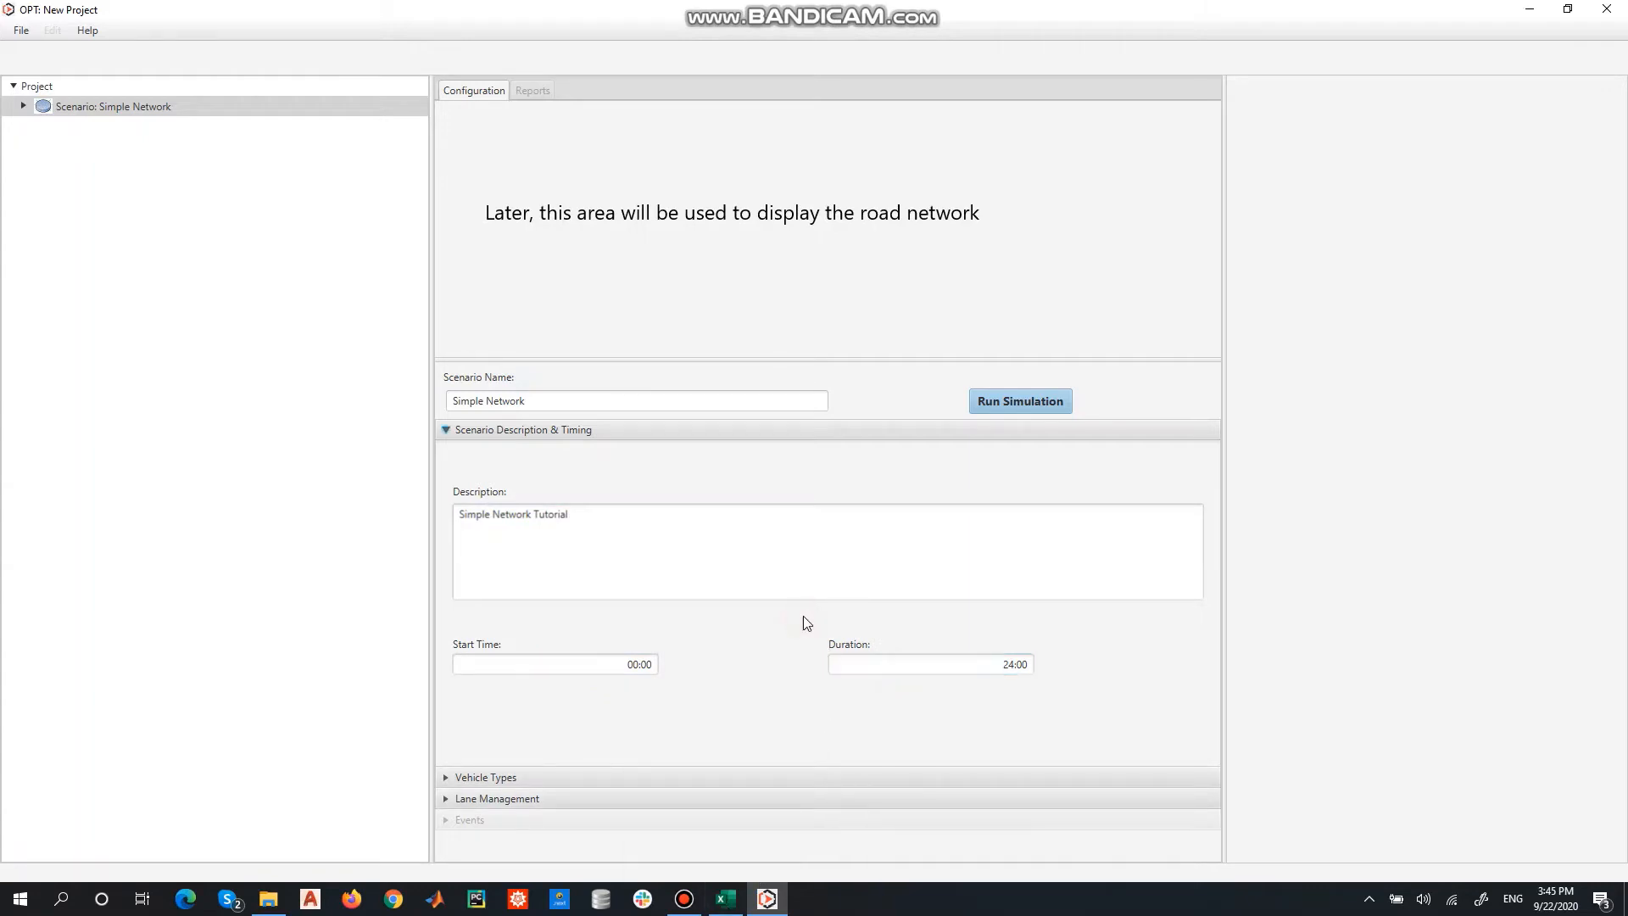
pyautogui.click(727, 899)
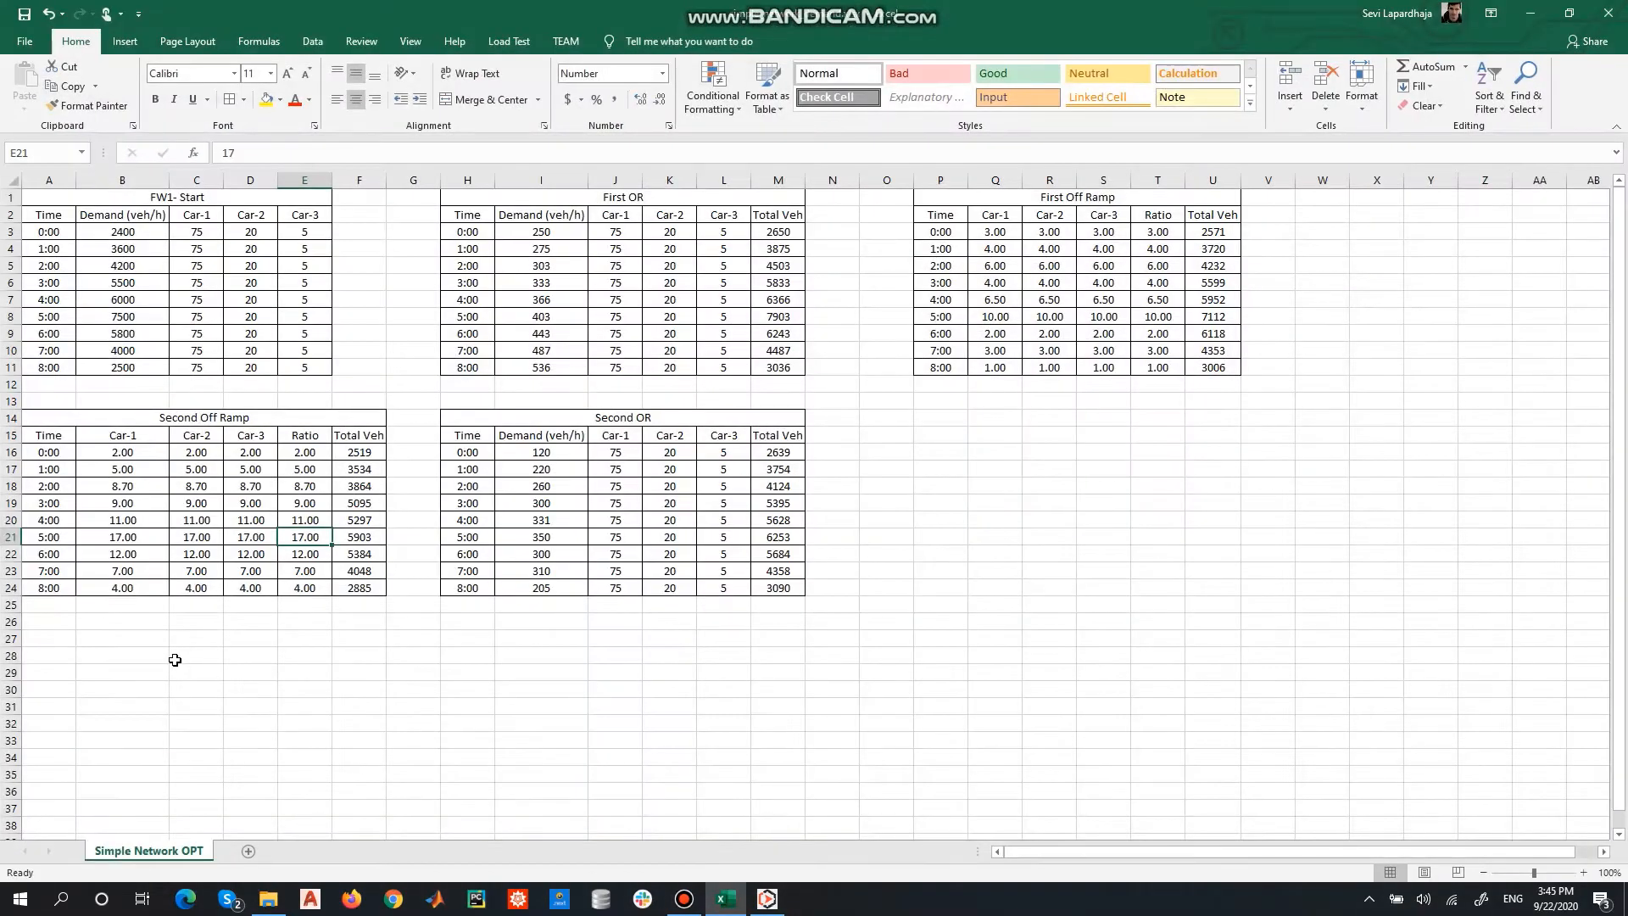
pyautogui.click(178, 658)
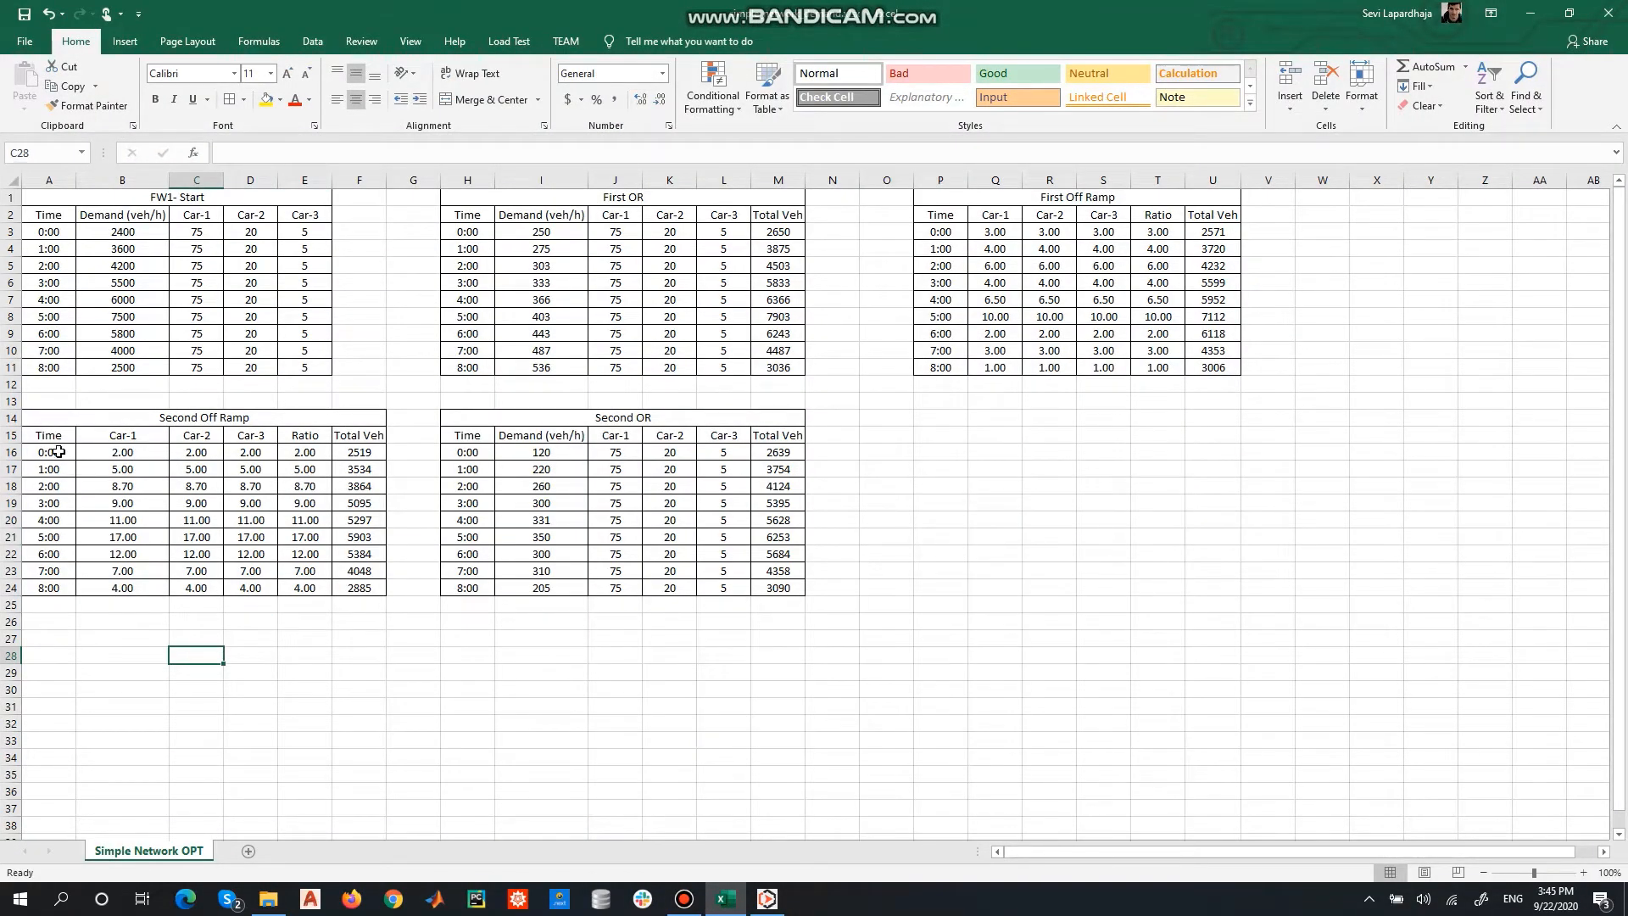
pyautogui.click(51, 589)
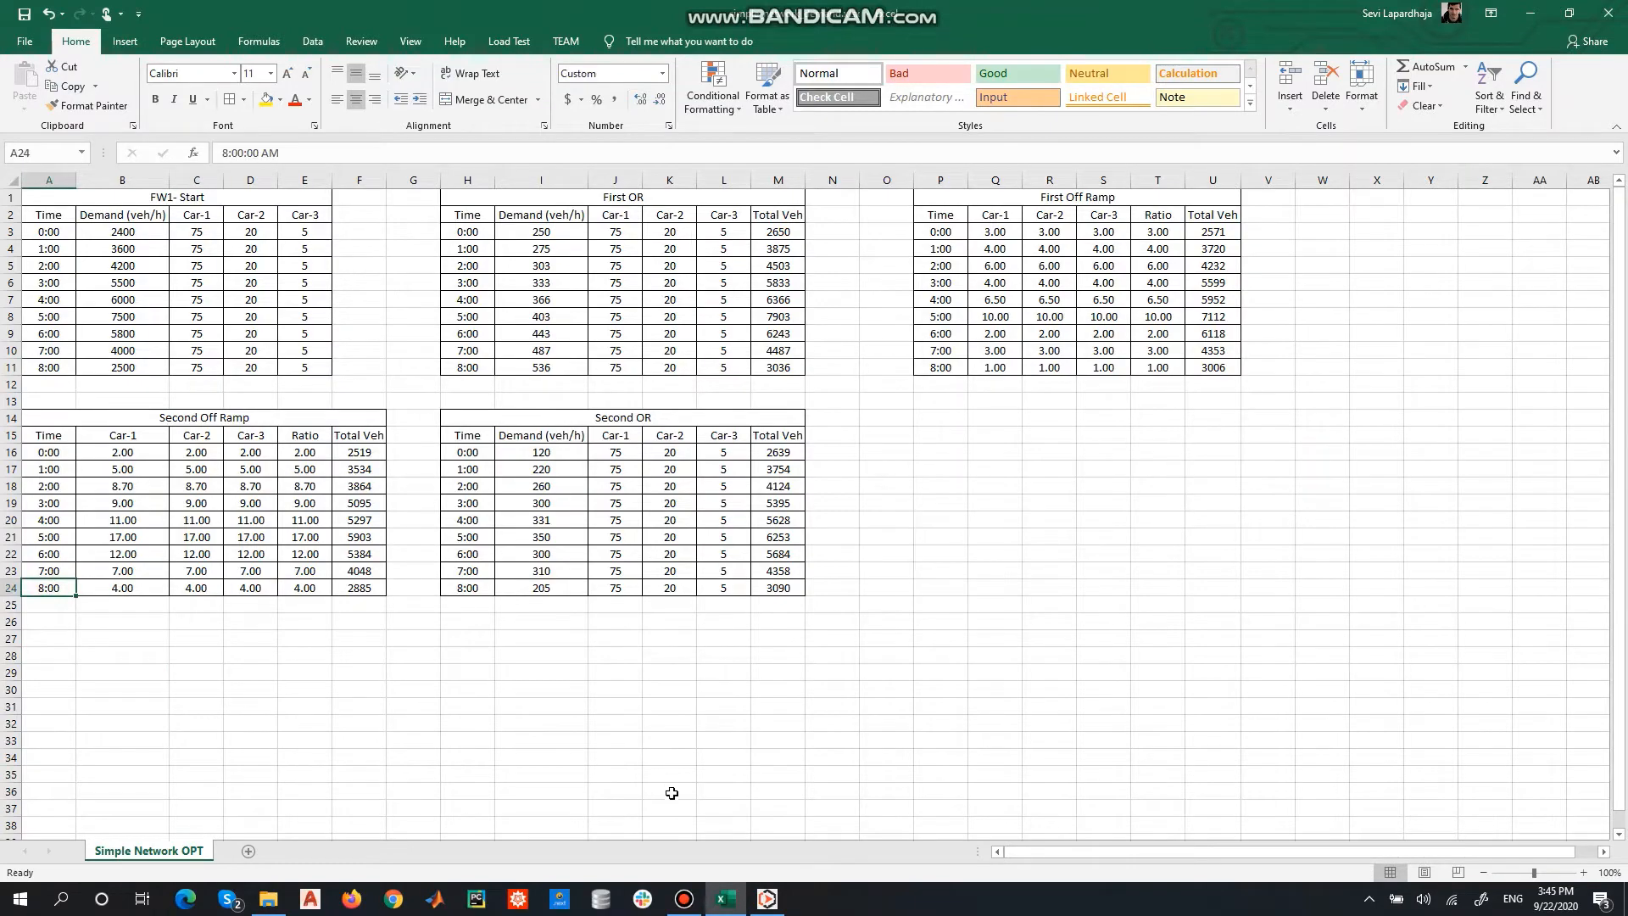
pyautogui.click(768, 899)
pyautogui.click(981, 664)
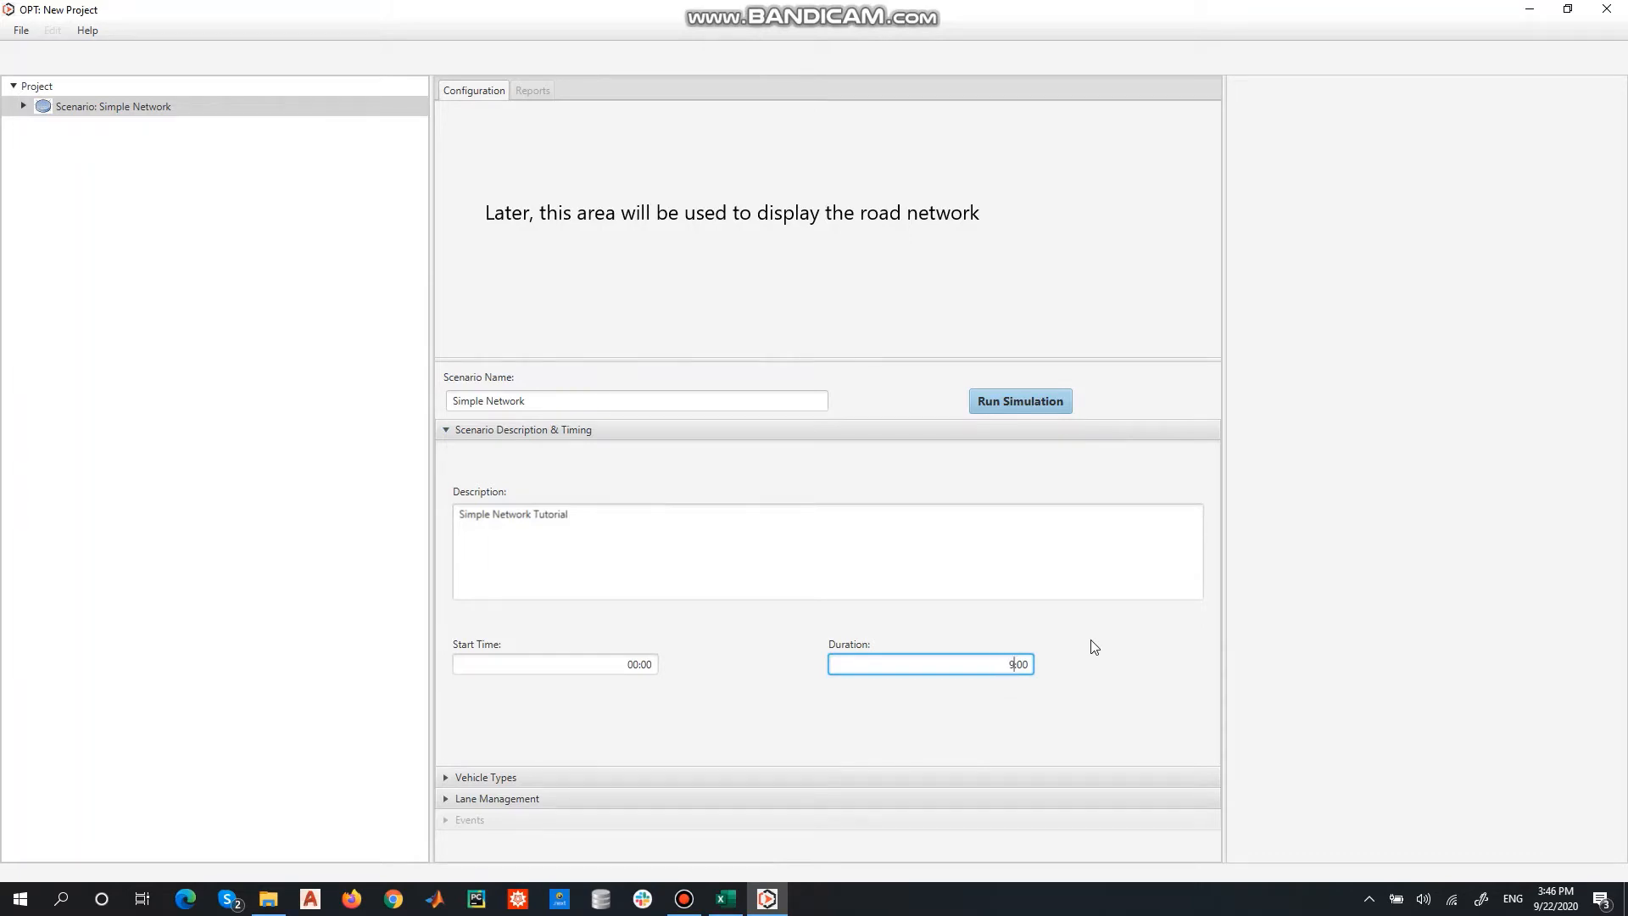
pyautogui.click(795, 555)
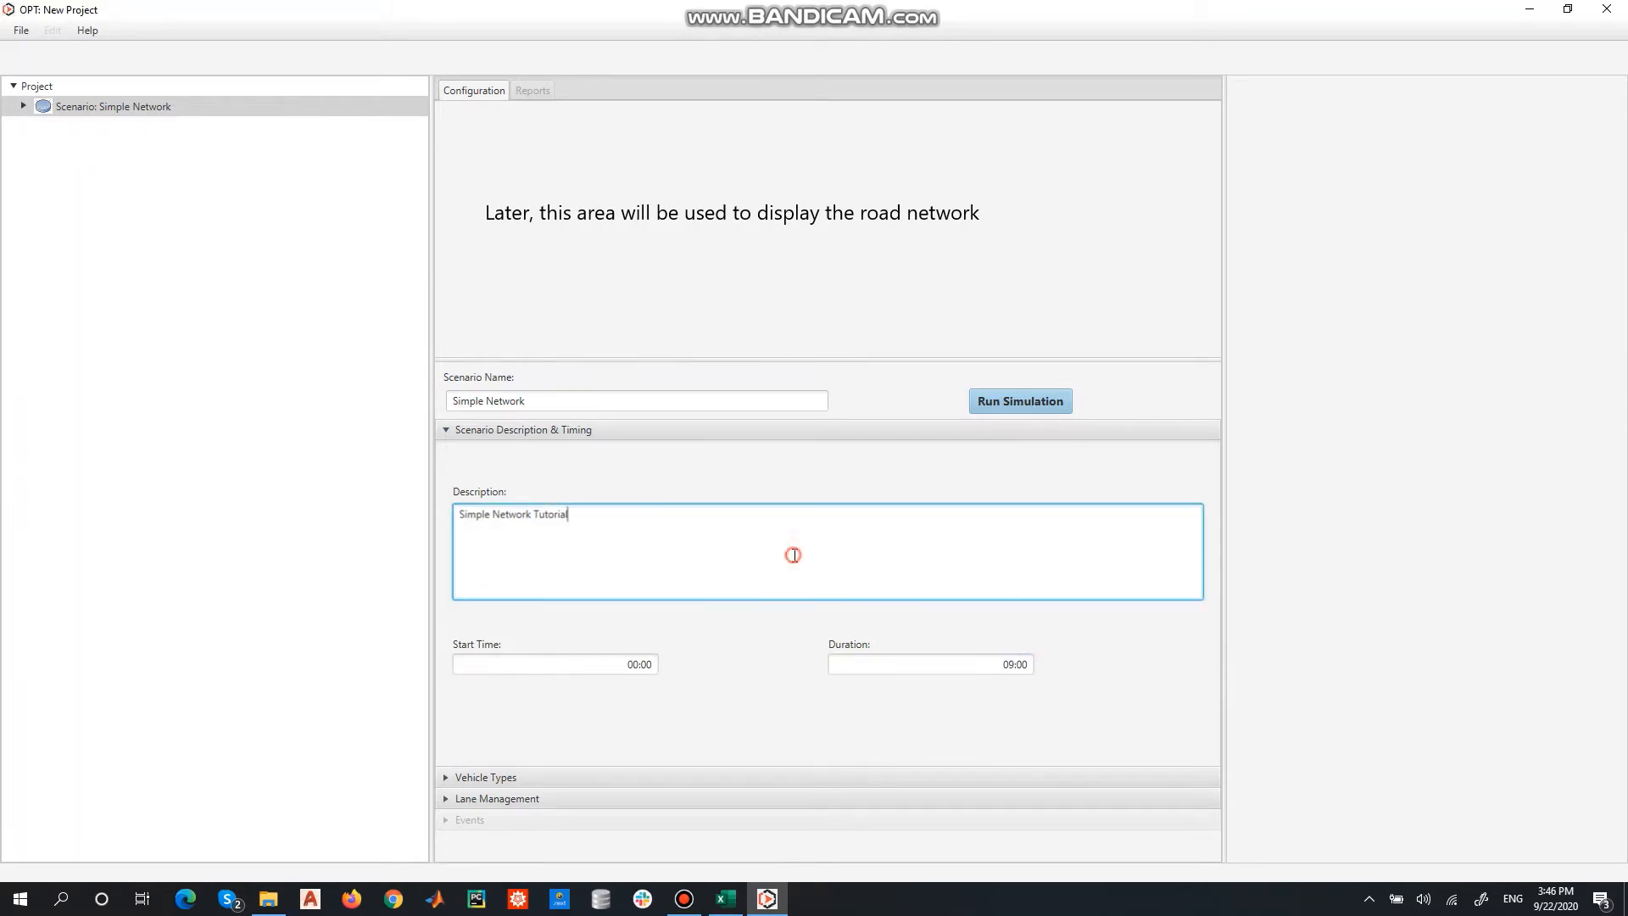
# Check the vehicle types in the Excel demand tables and add a vehicle type named Car-2 to the OPT scenario.
pyautogui.click(509, 776)
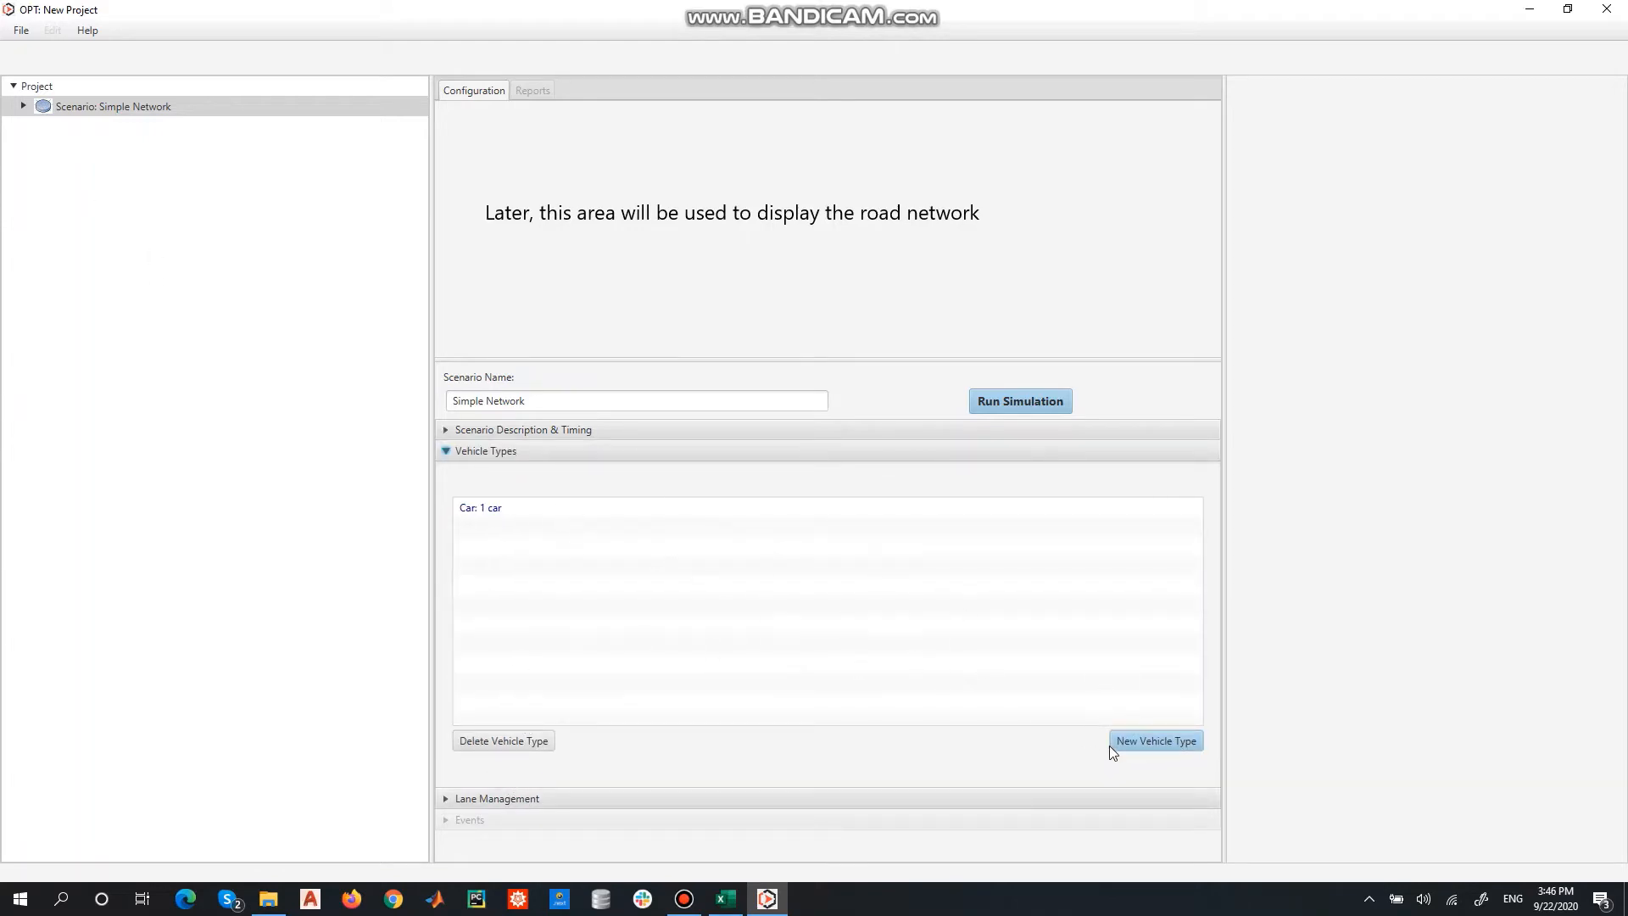
pyautogui.click(725, 899)
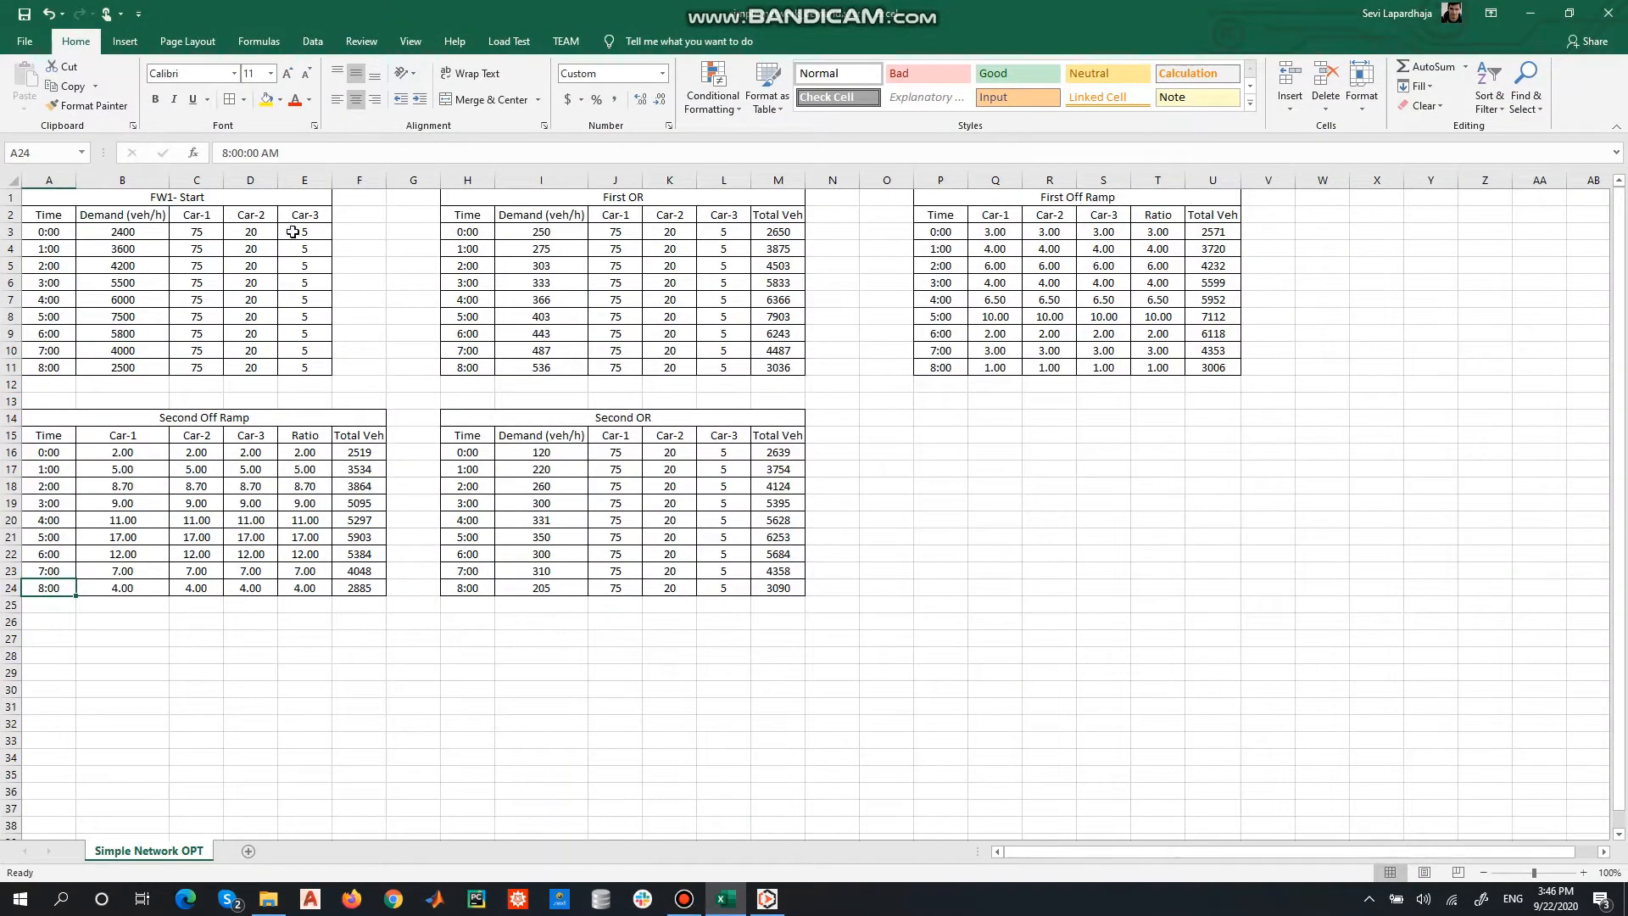
pyautogui.click(725, 899)
pyautogui.click(1164, 743)
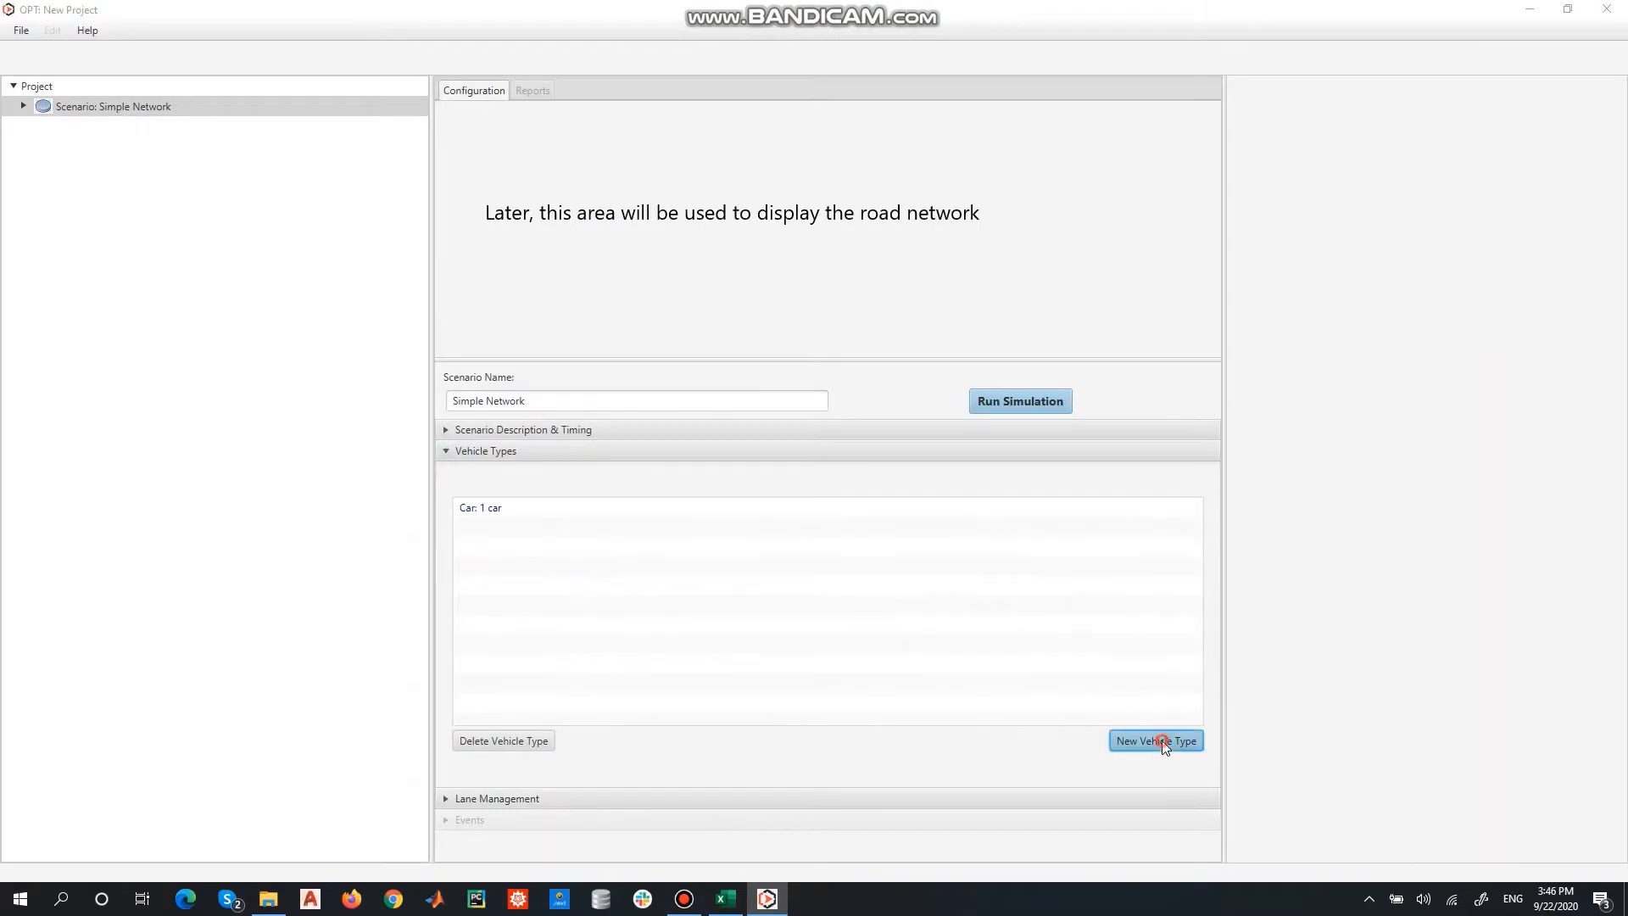
pyautogui.click(746, 320)
pyautogui.hotkey('ctrl', 'a')
pyautogui.write('C')
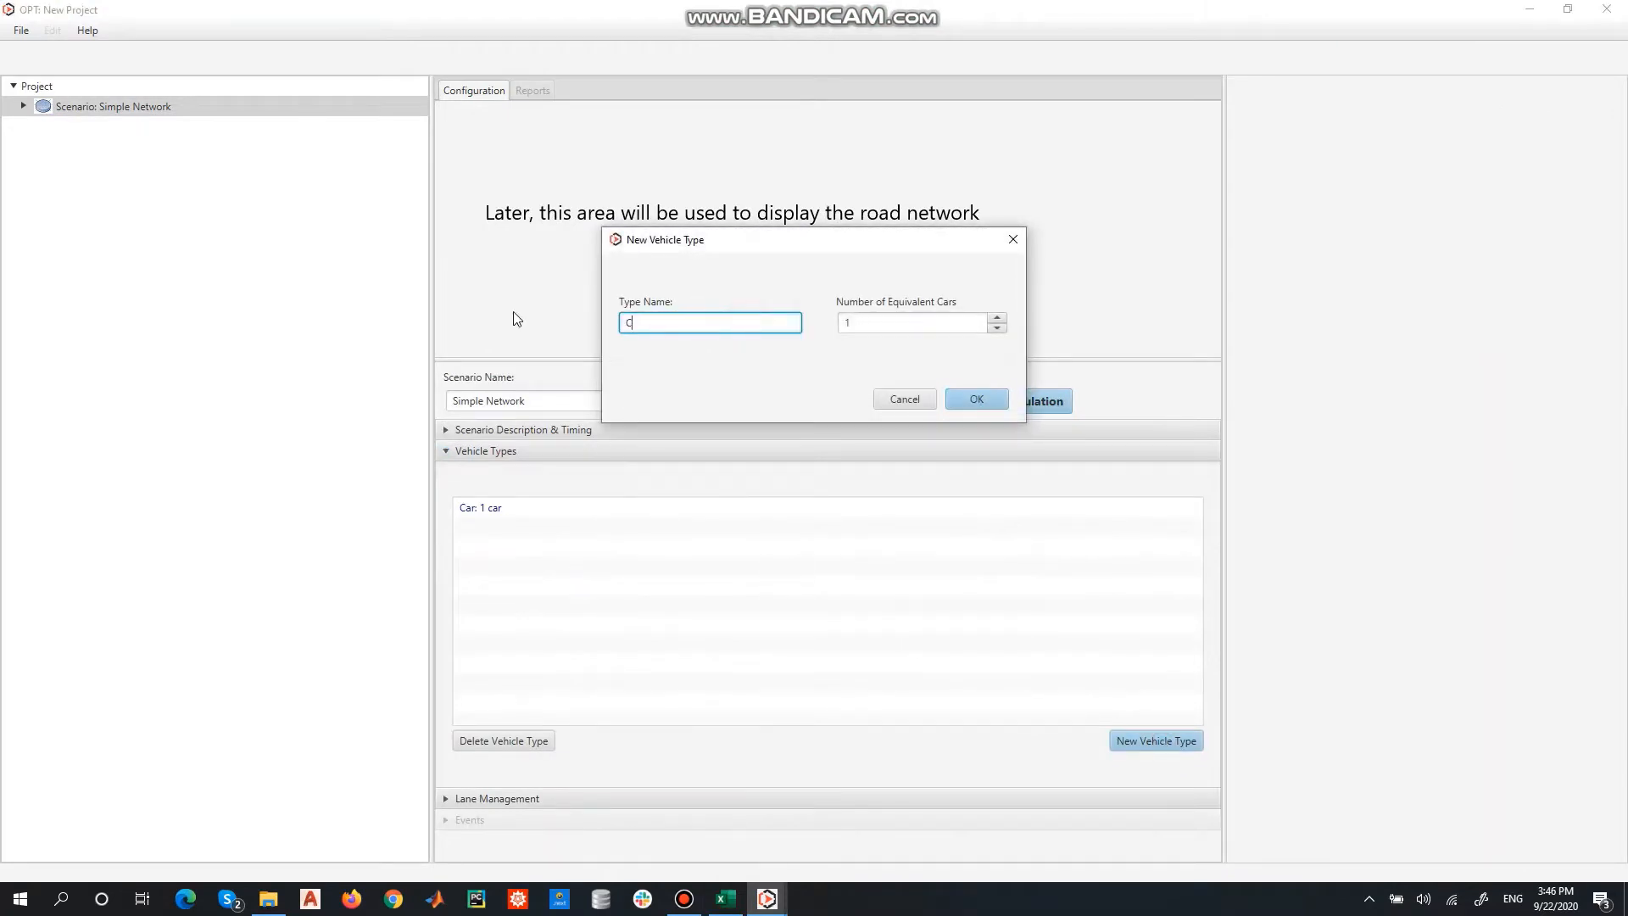
pyautogui.click(979, 396)
# Add another vehicle type named Car-3 to the scenario.
pyautogui.click(1119, 741)
pyautogui.moveTo(733, 330); pyautogui.dragTo(624, 322)
pyautogui.write('Car-3')
pyautogui.press('Return')
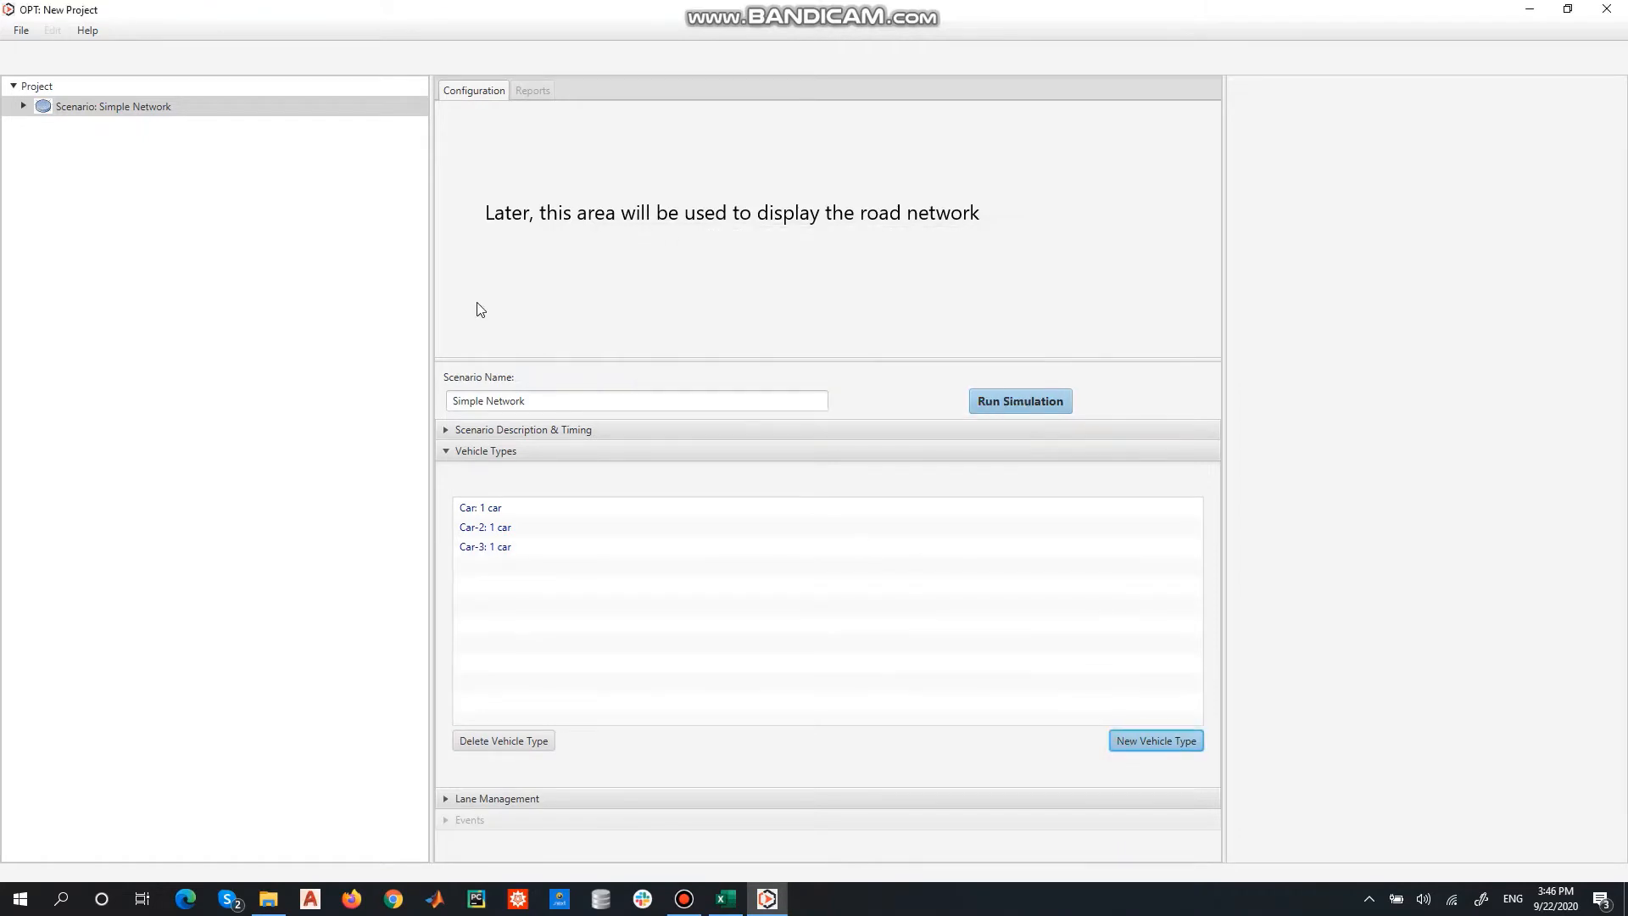
# Rename the default vehicle type Car to Car-1.
pyautogui.click(537, 512)
pyautogui.doubleClick(537, 511)
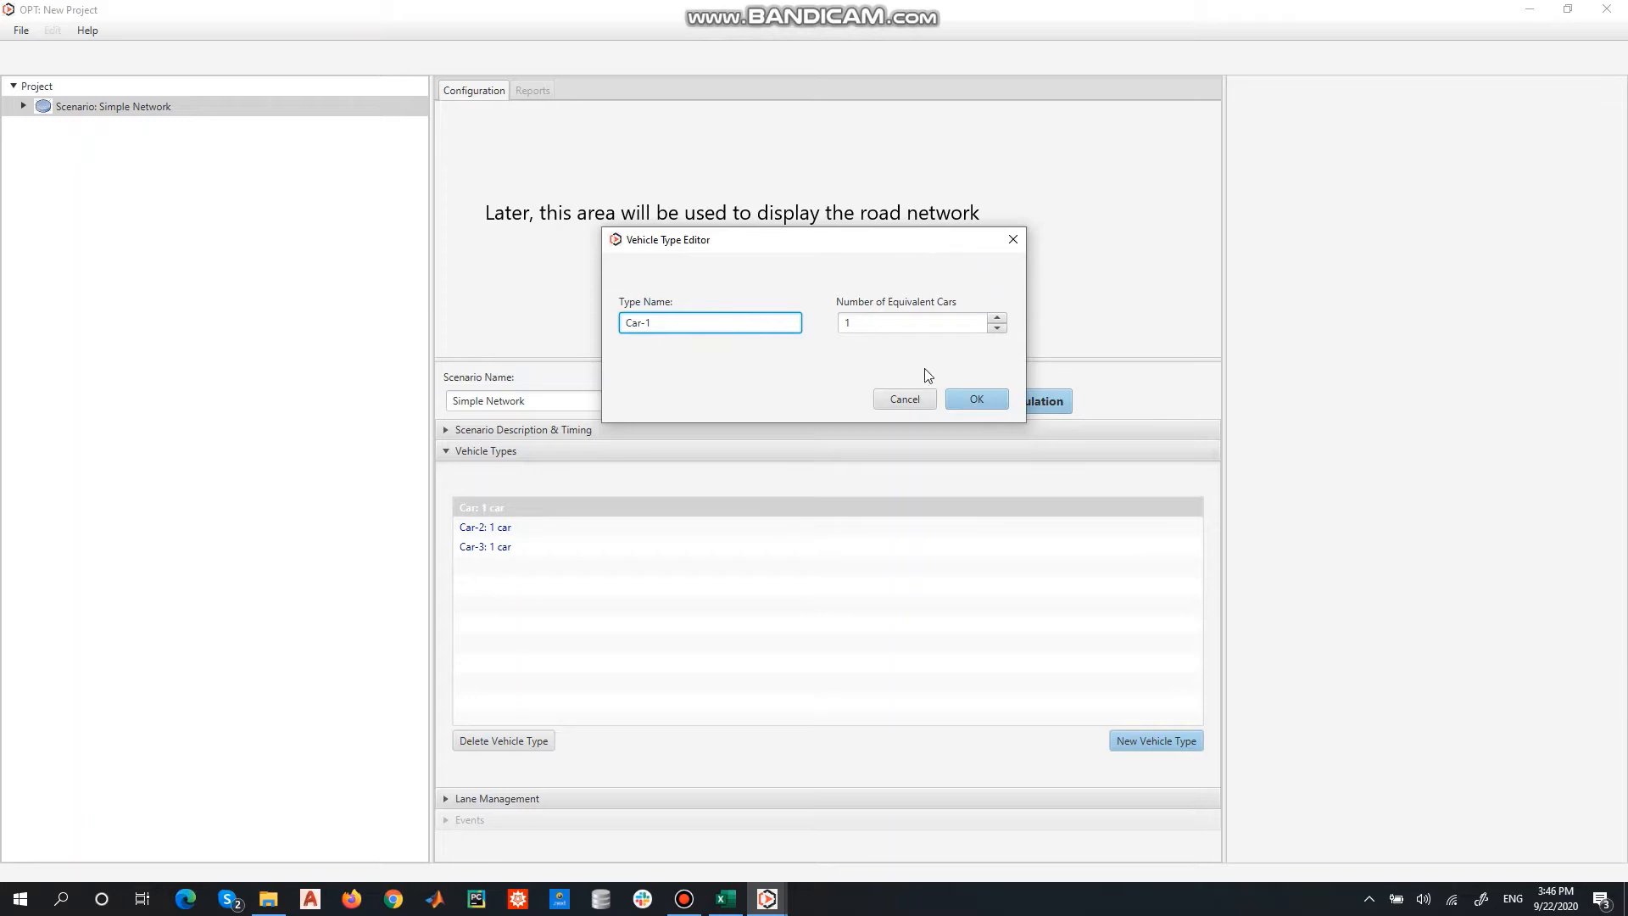
pyautogui.click(977, 399)
# Save the project as simple_network in the Simple_network folder under summer_2020\tutorials.
pyautogui.doubleClick(29, 109)
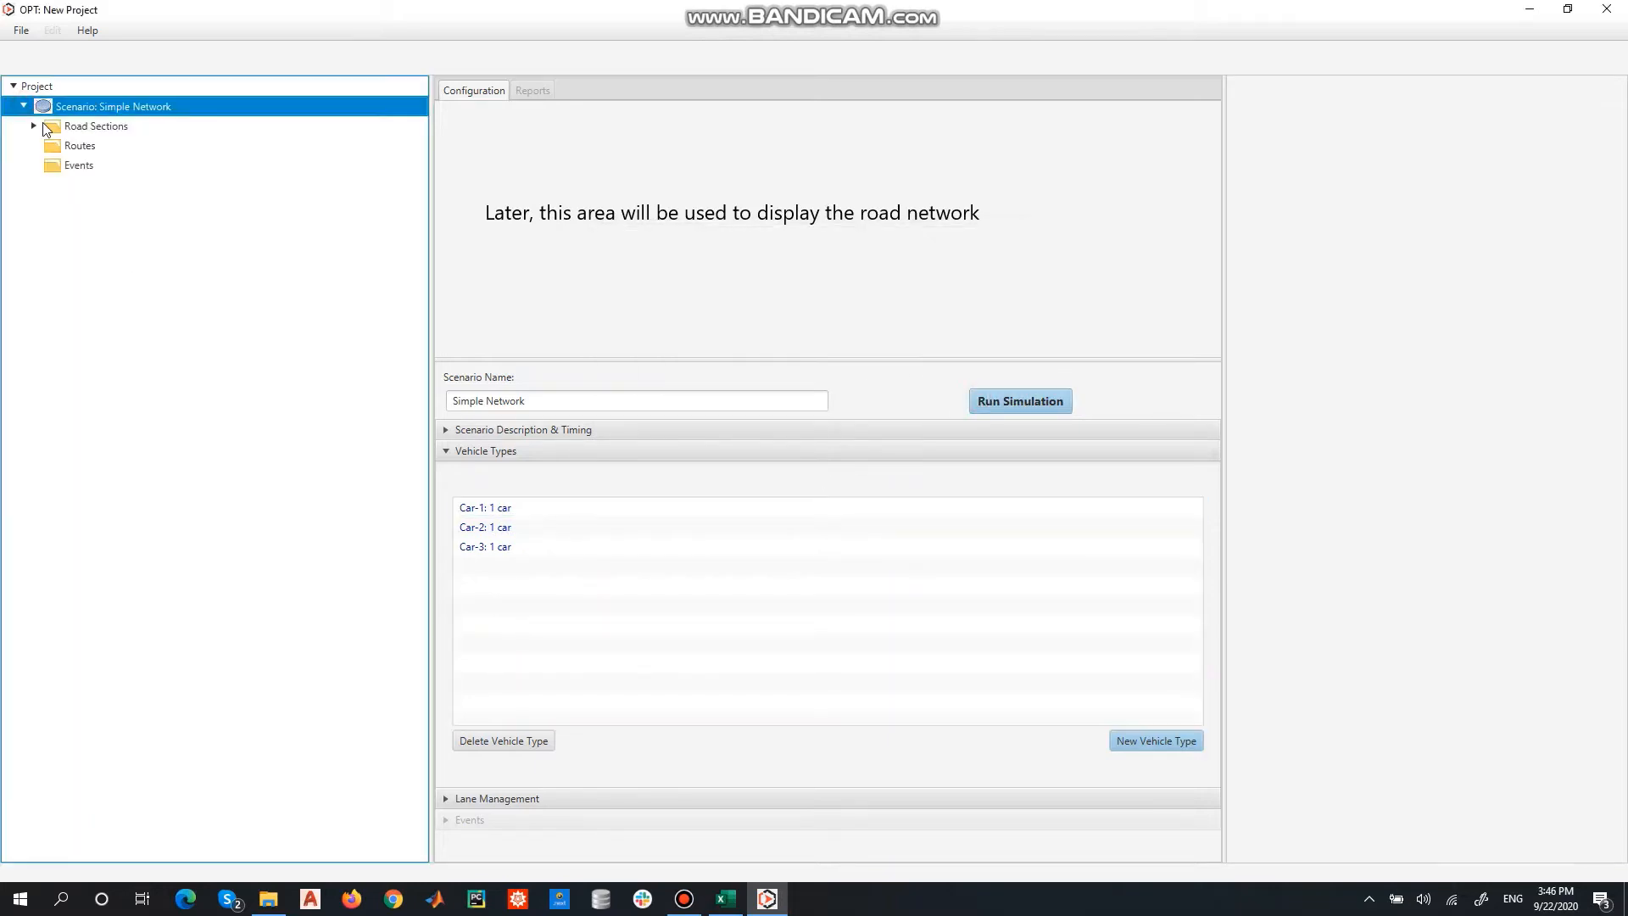
pyautogui.click(21, 30)
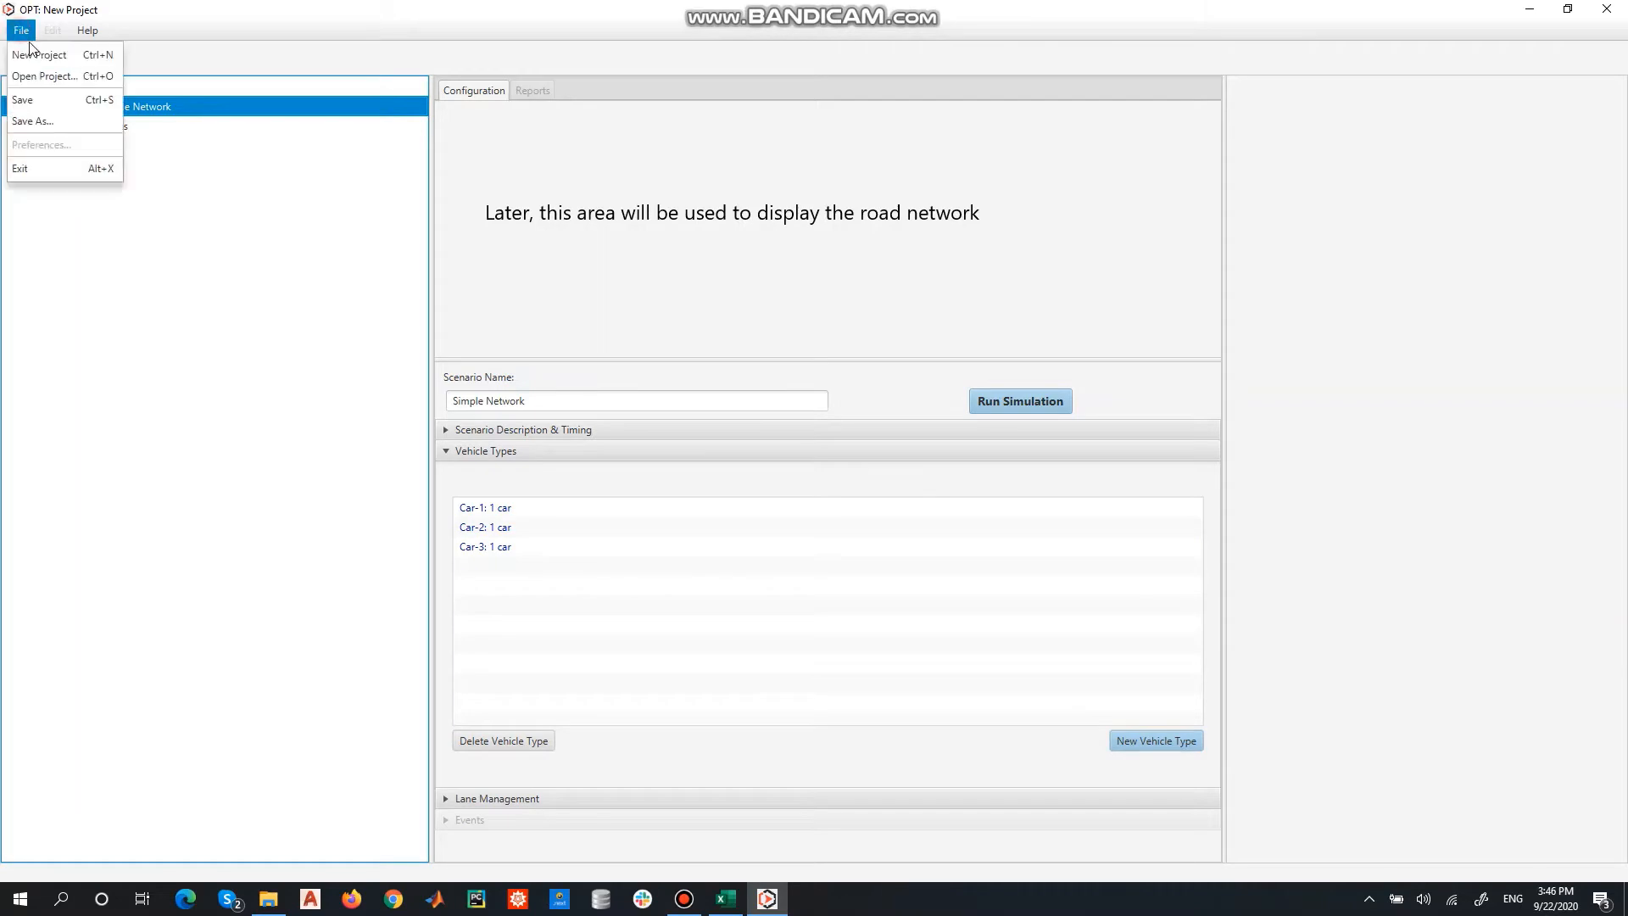
pyautogui.click(23, 100)
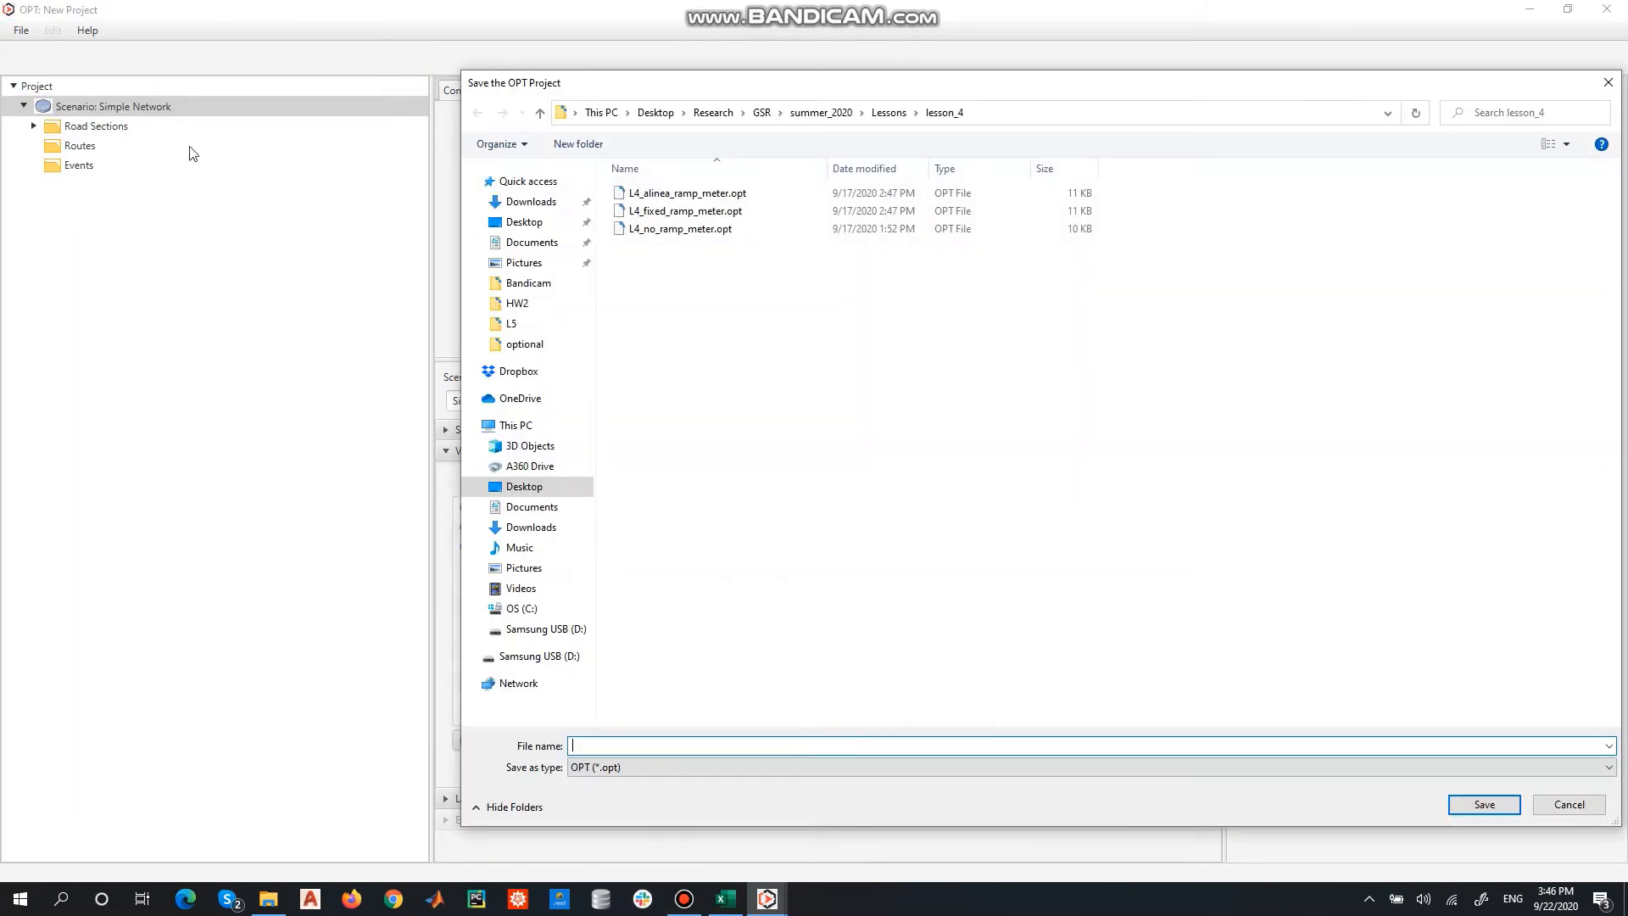
pyautogui.click(828, 117)
pyautogui.doubleClick(672, 389)
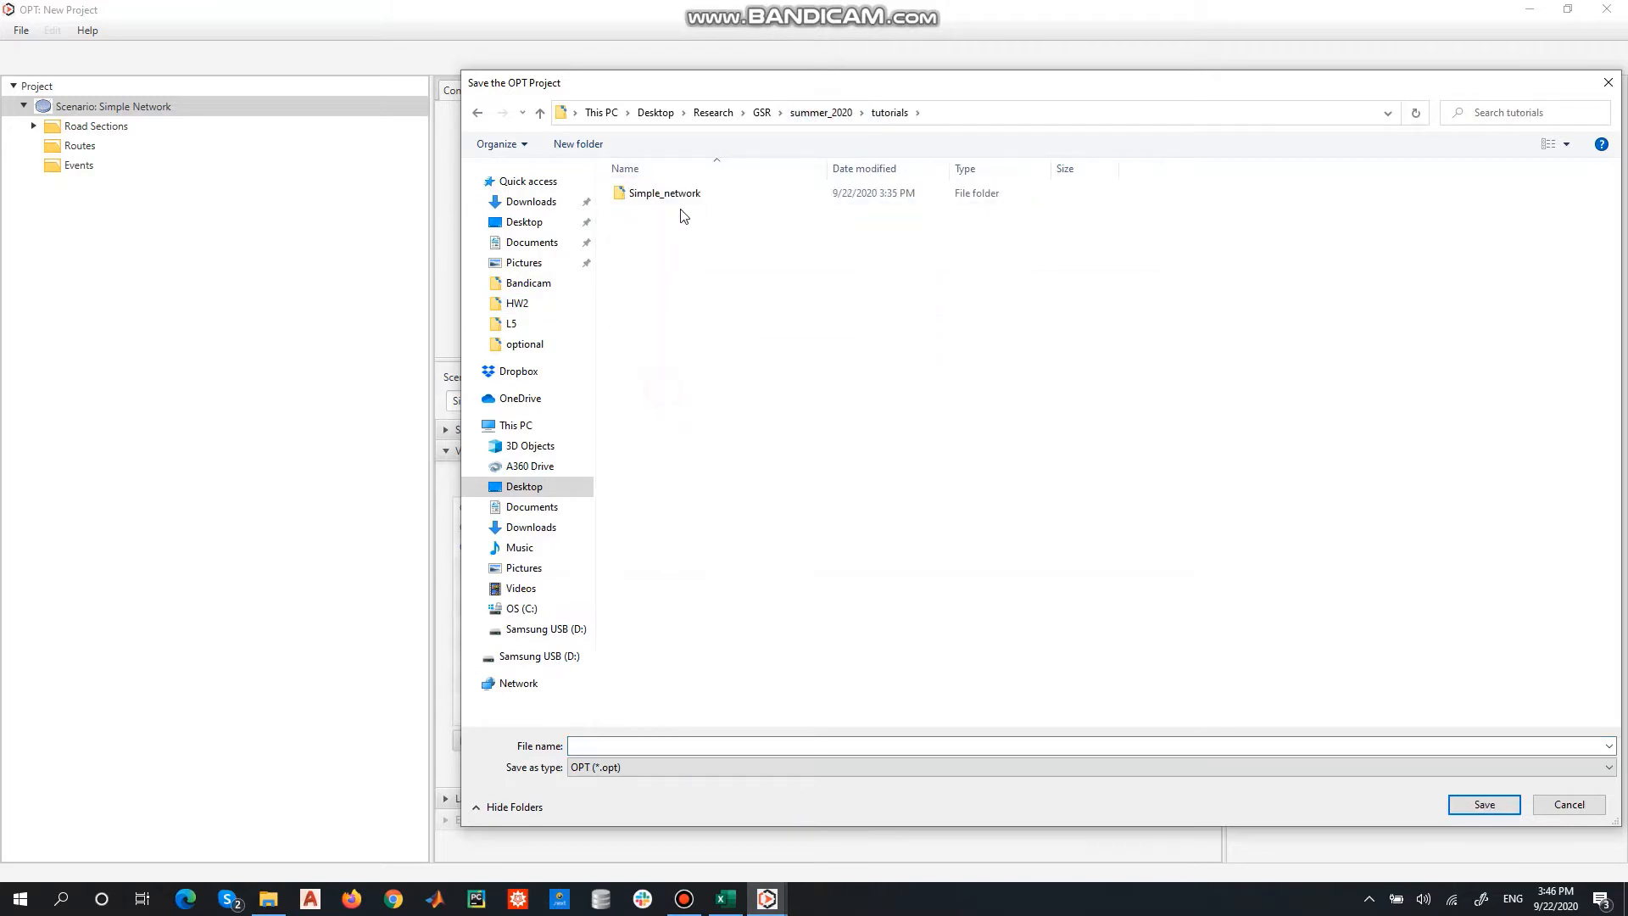
pyautogui.doubleClick(676, 192)
pyautogui.click(634, 743)
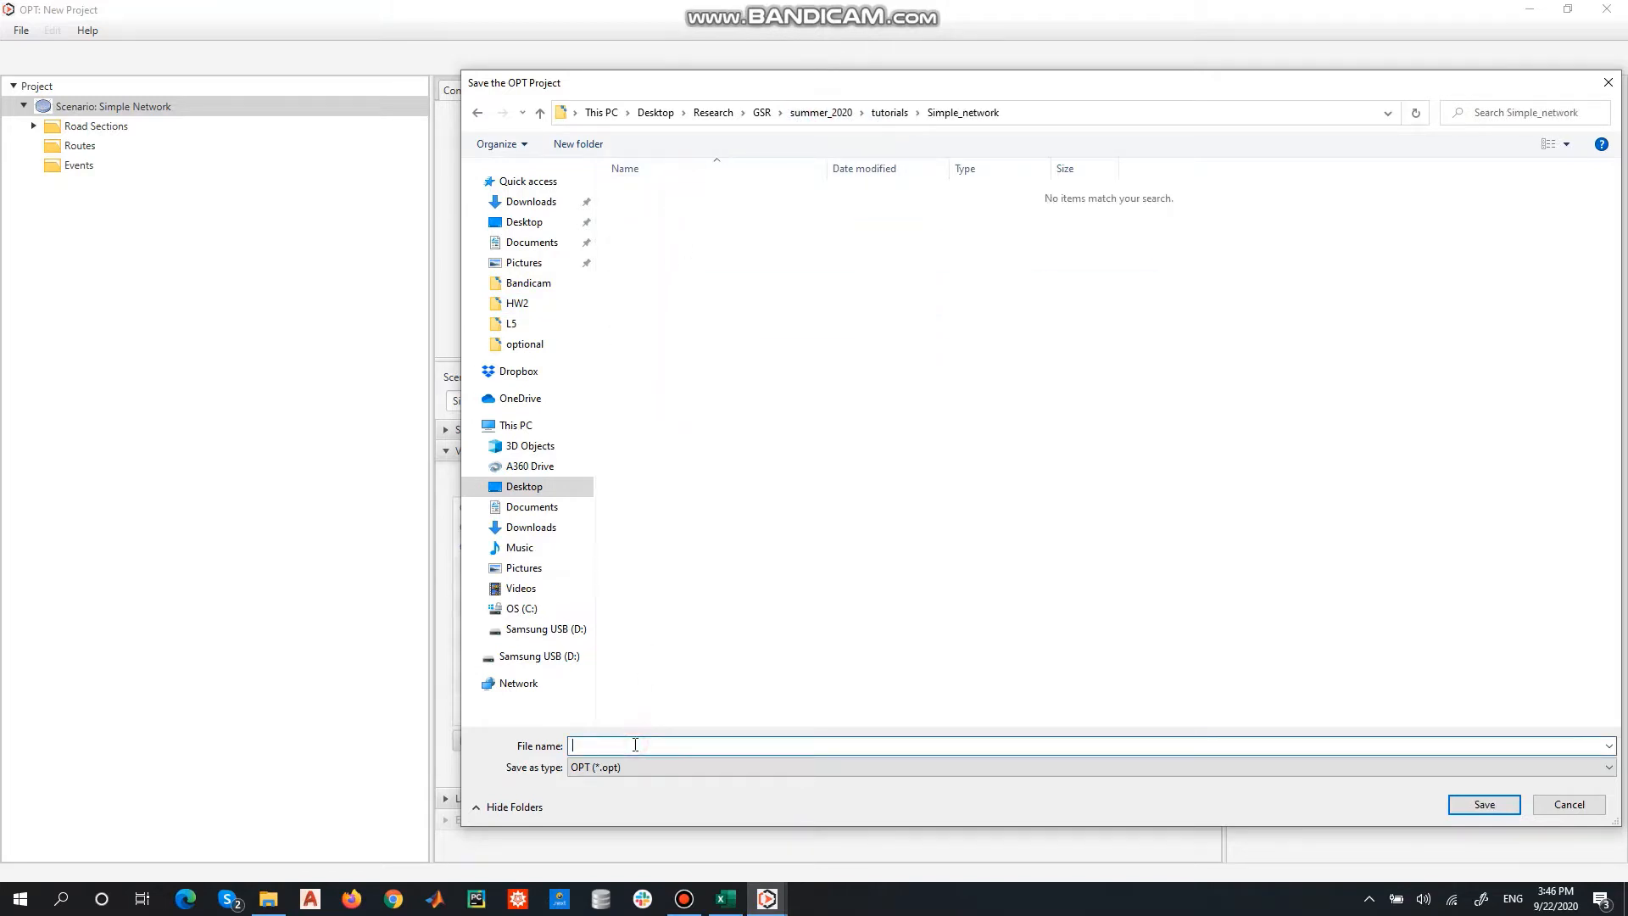
pyautogui.write('simple_network')
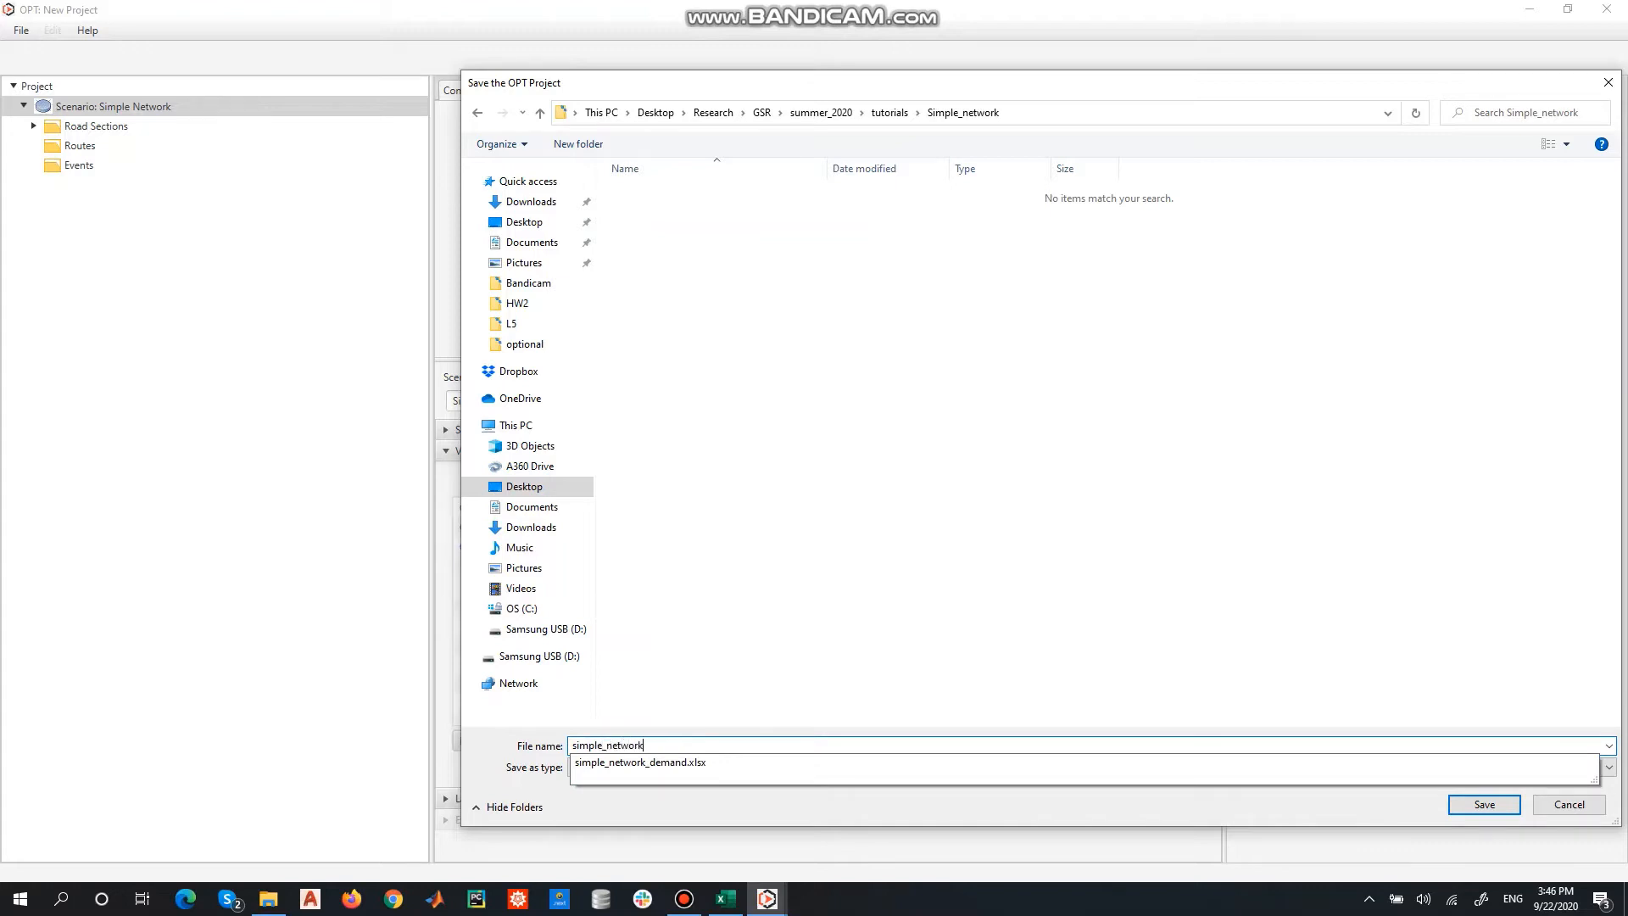
pyautogui.click(814, 583)
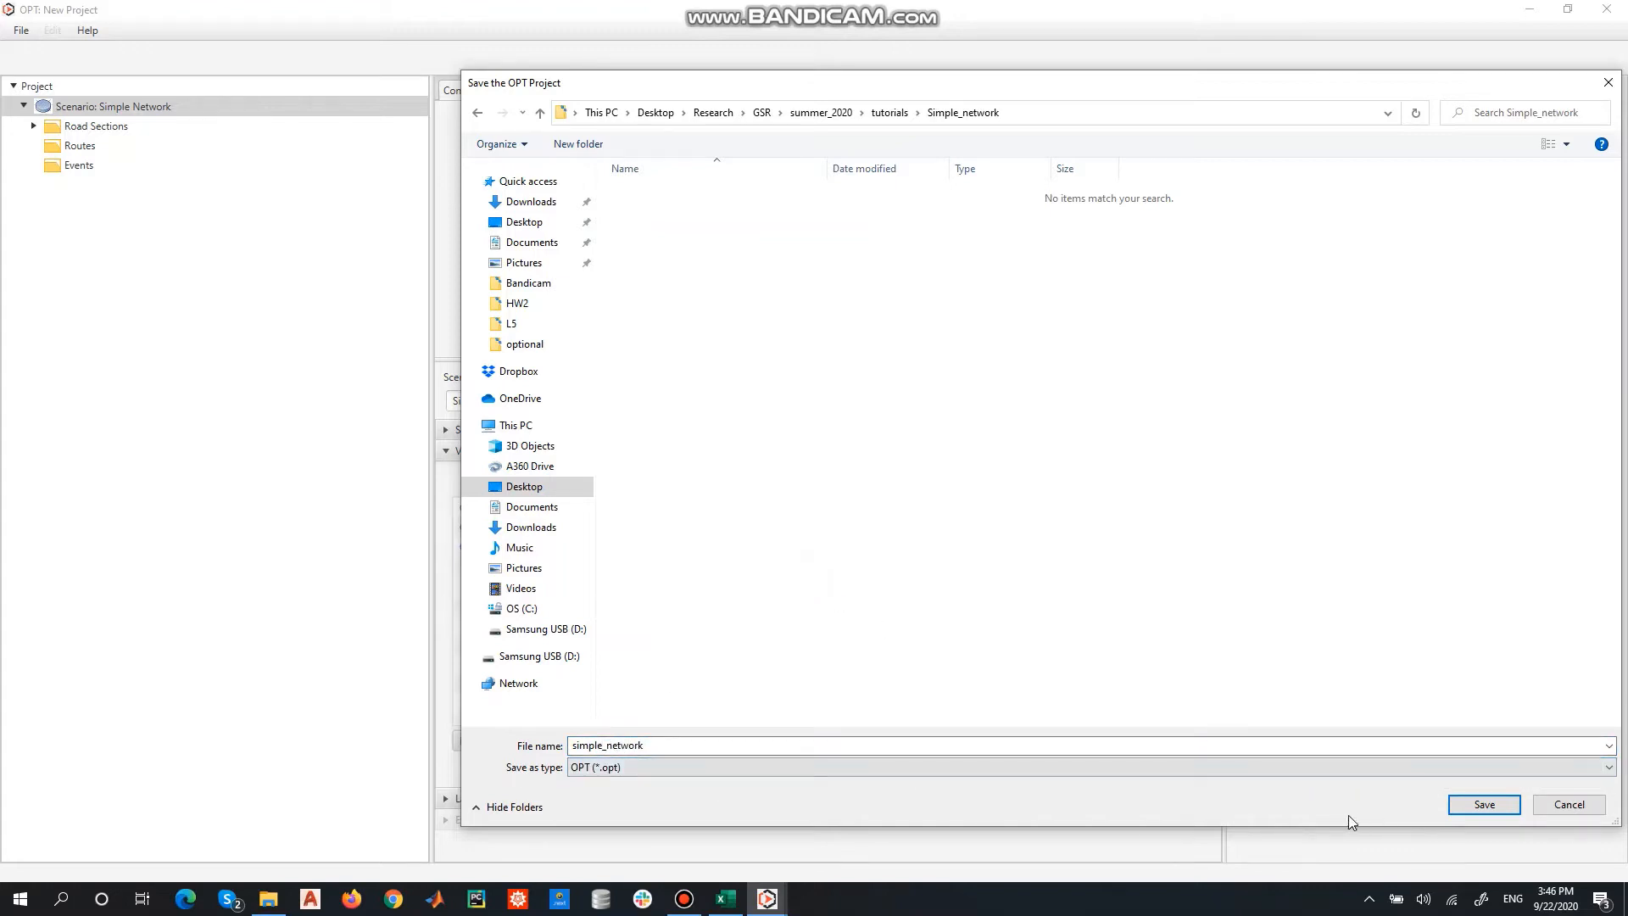
pyautogui.click(1483, 806)
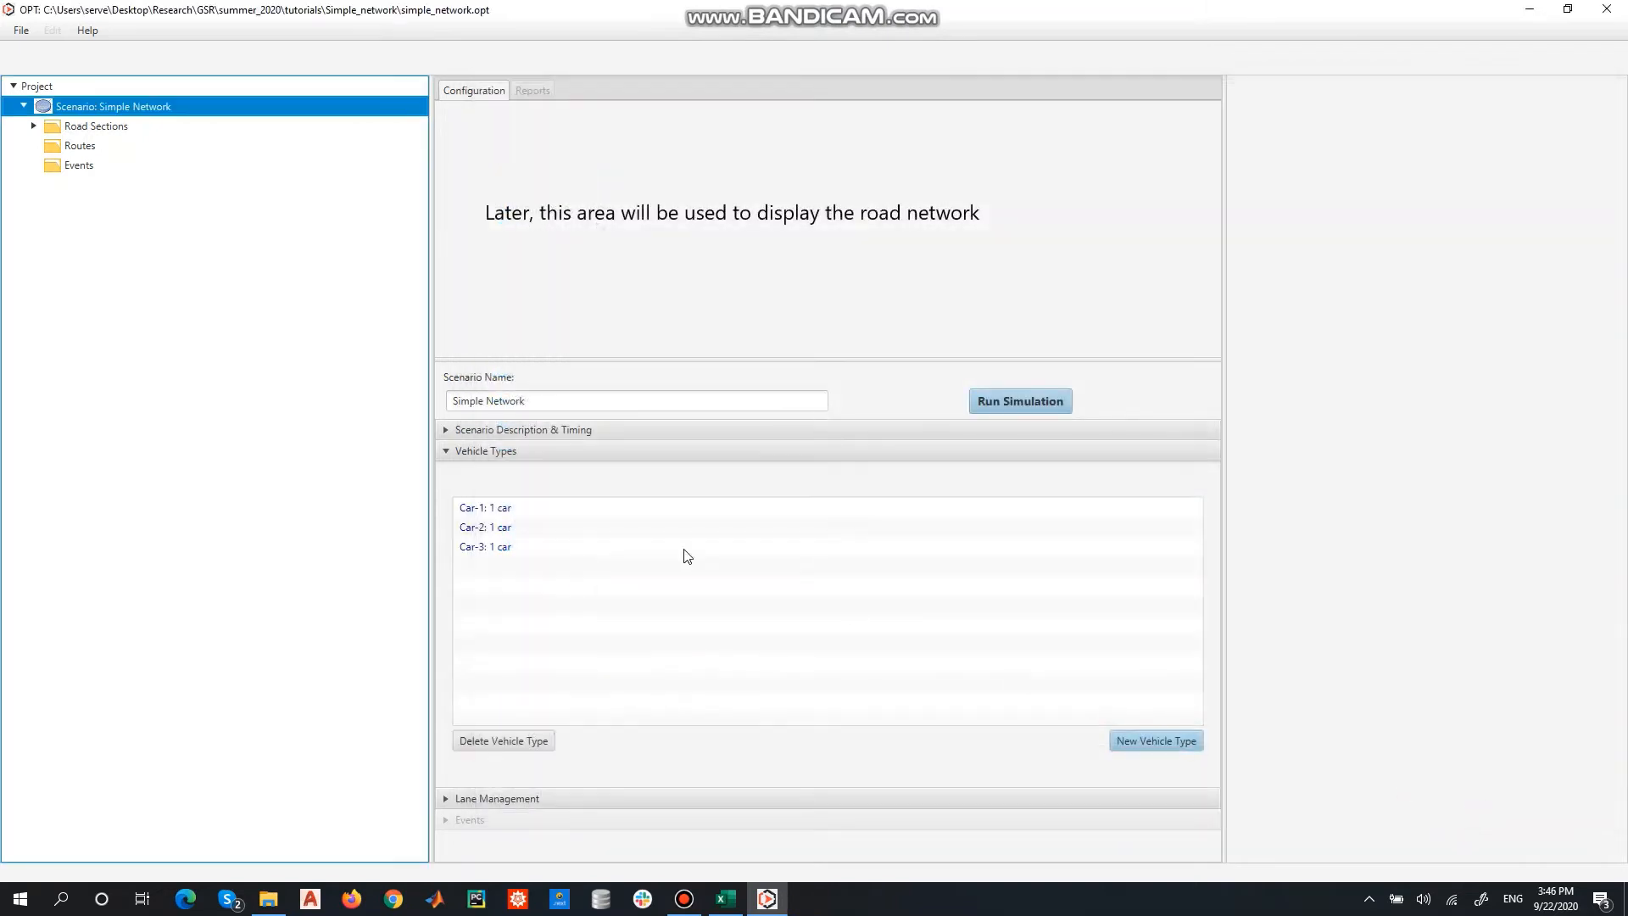
# Reopen the project simple_network.opt and review the Simple Network scenario's vehicle types, description and timing.
pyautogui.click(21, 32)
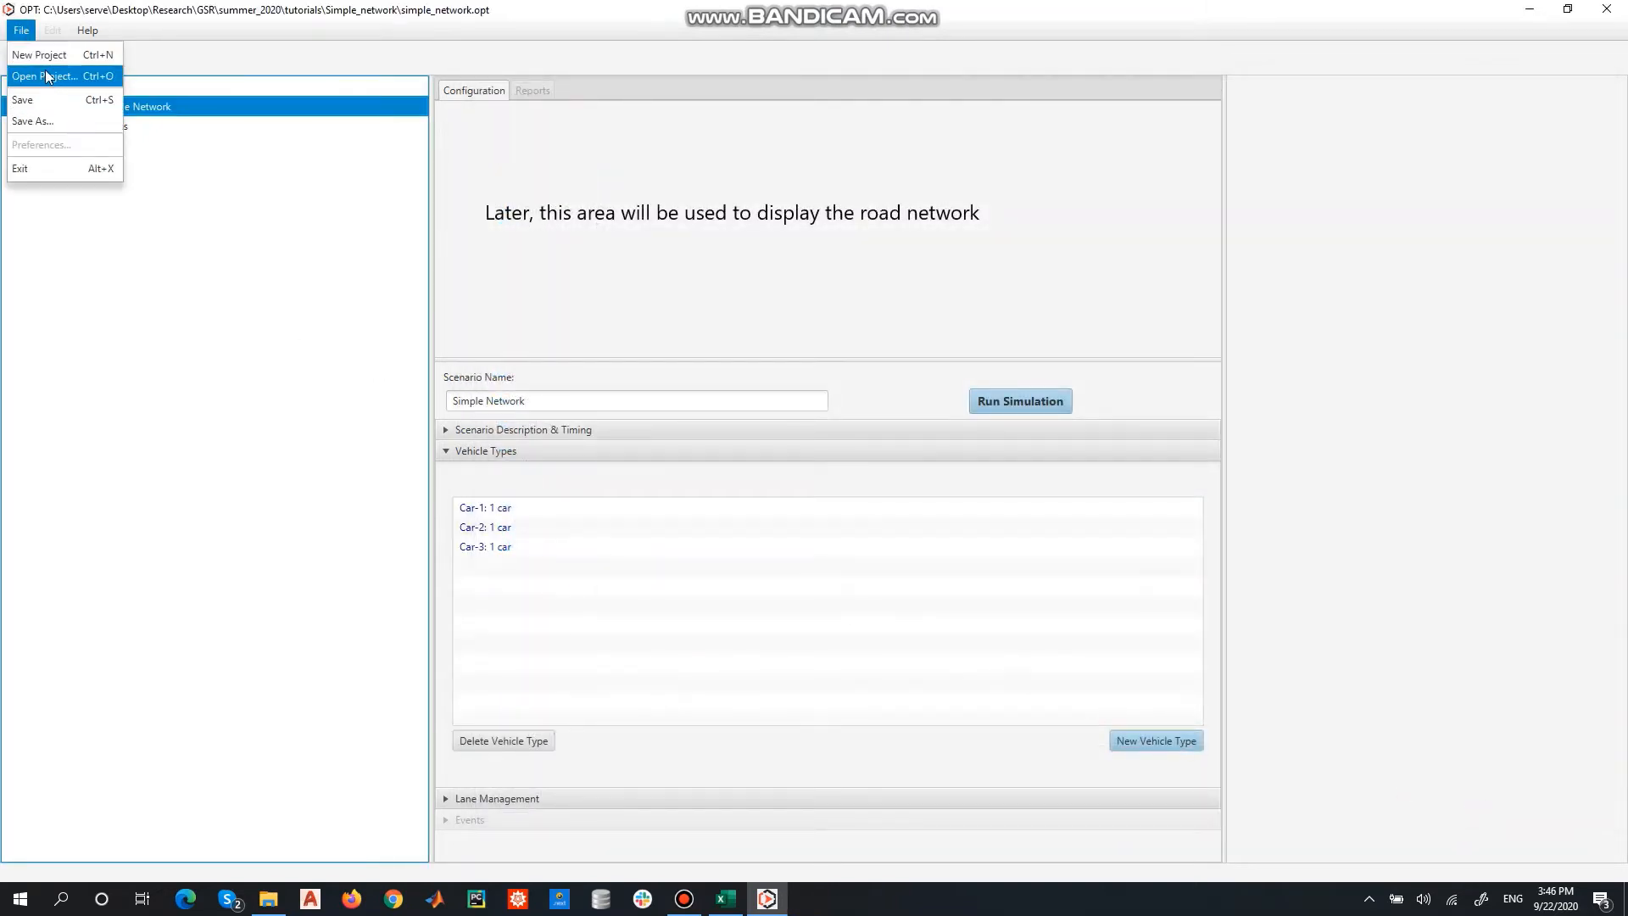
pyautogui.click(45, 72)
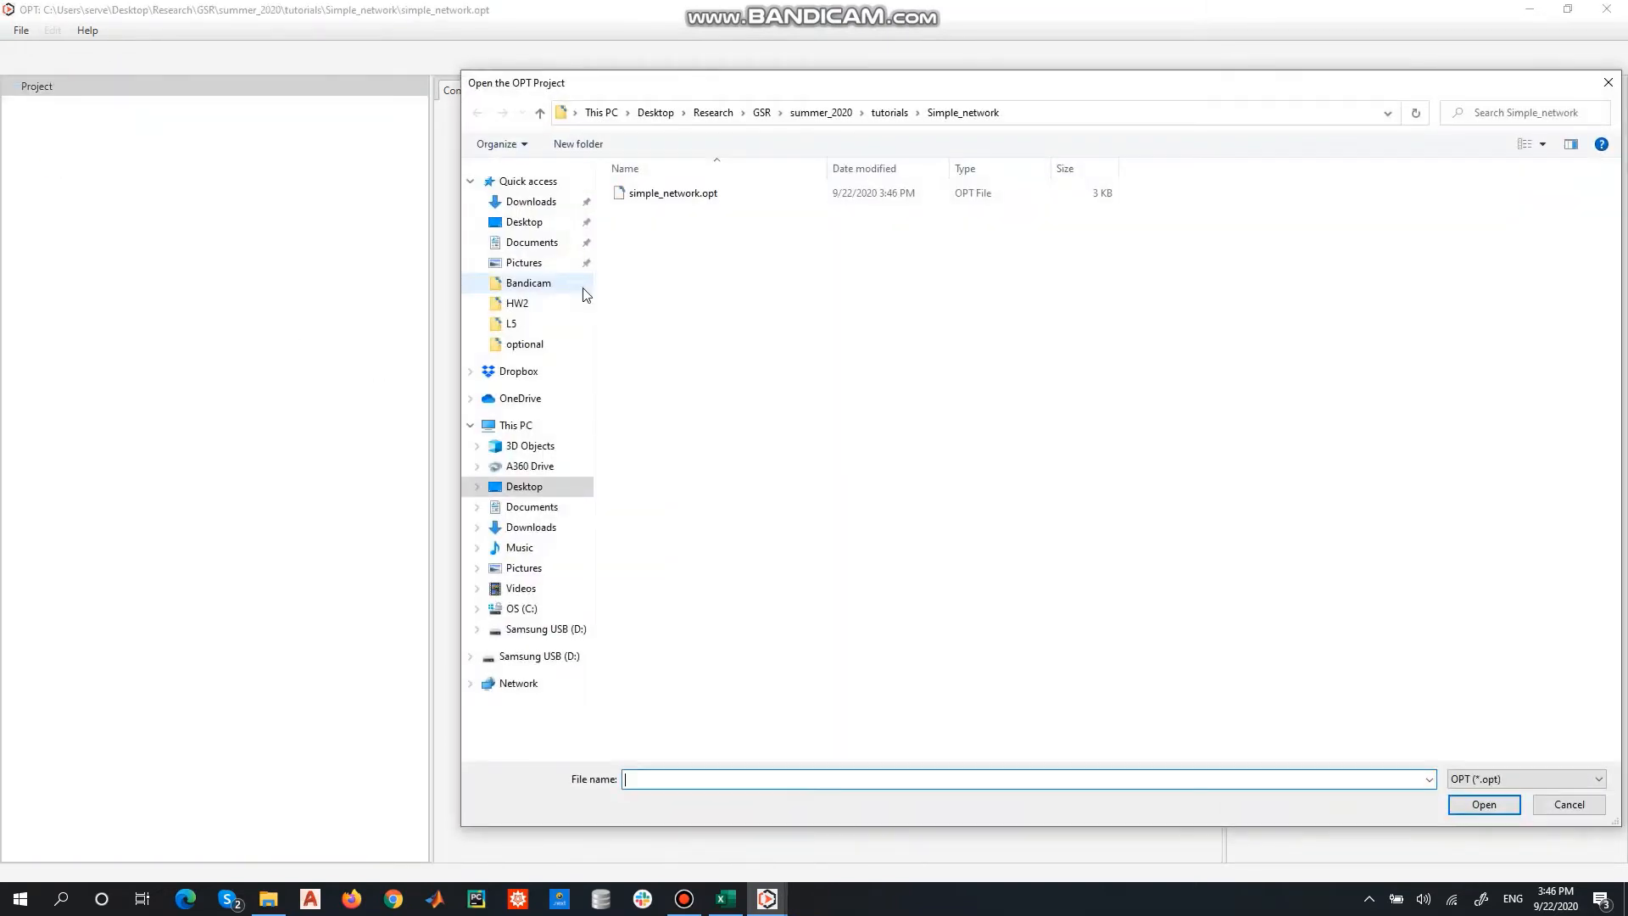
pyautogui.click(710, 195)
pyautogui.click(1486, 806)
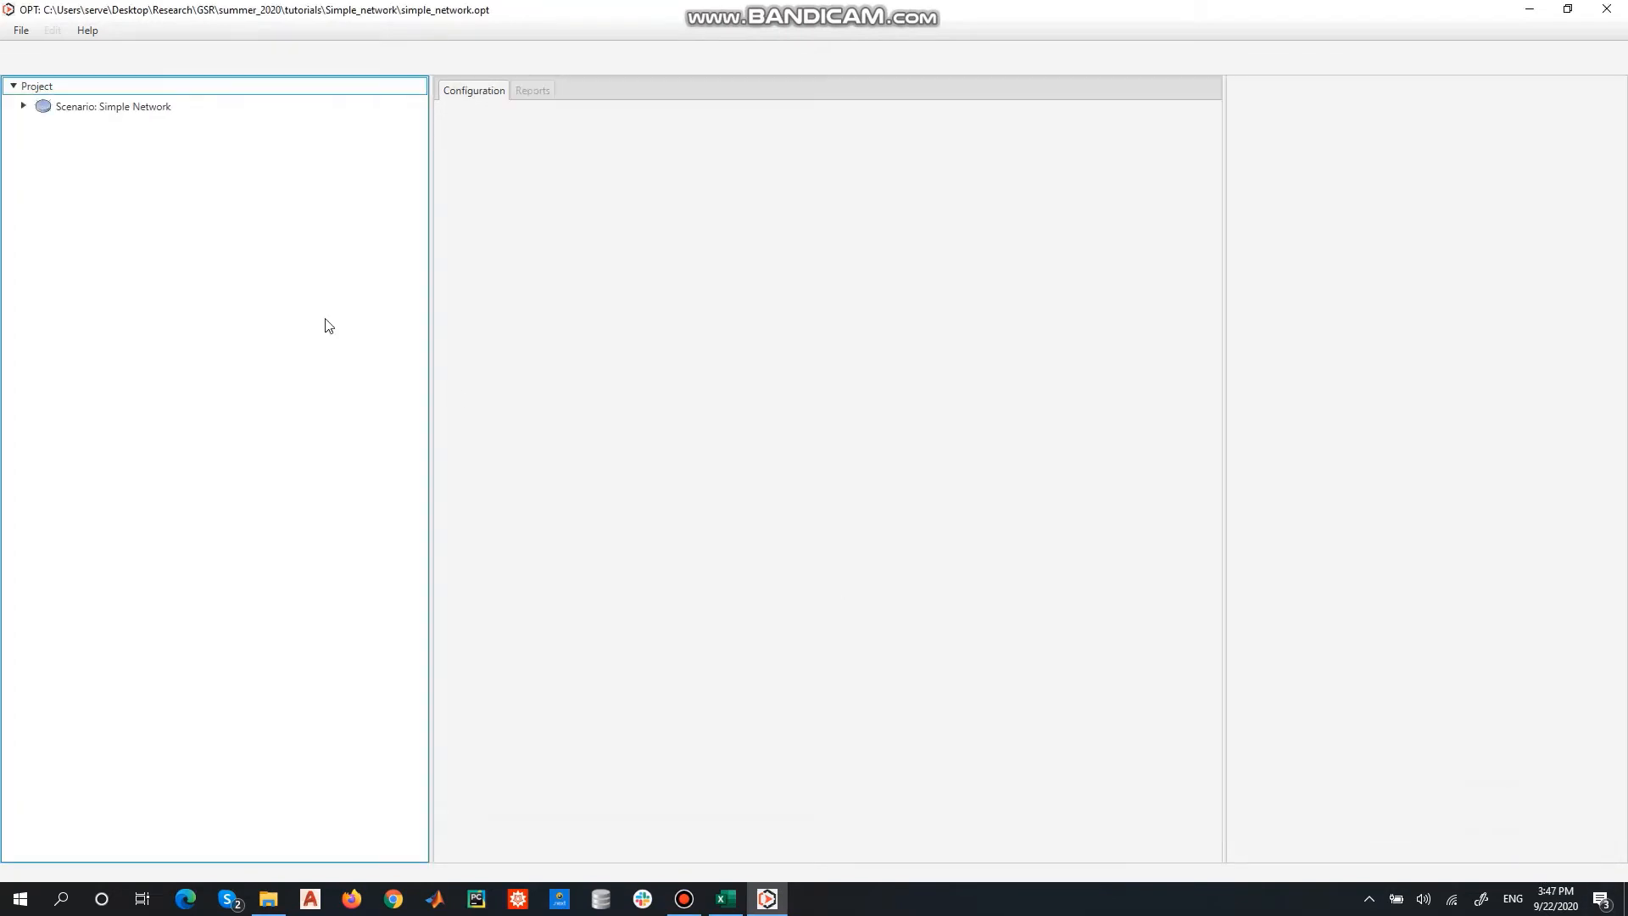
pyautogui.click(157, 109)
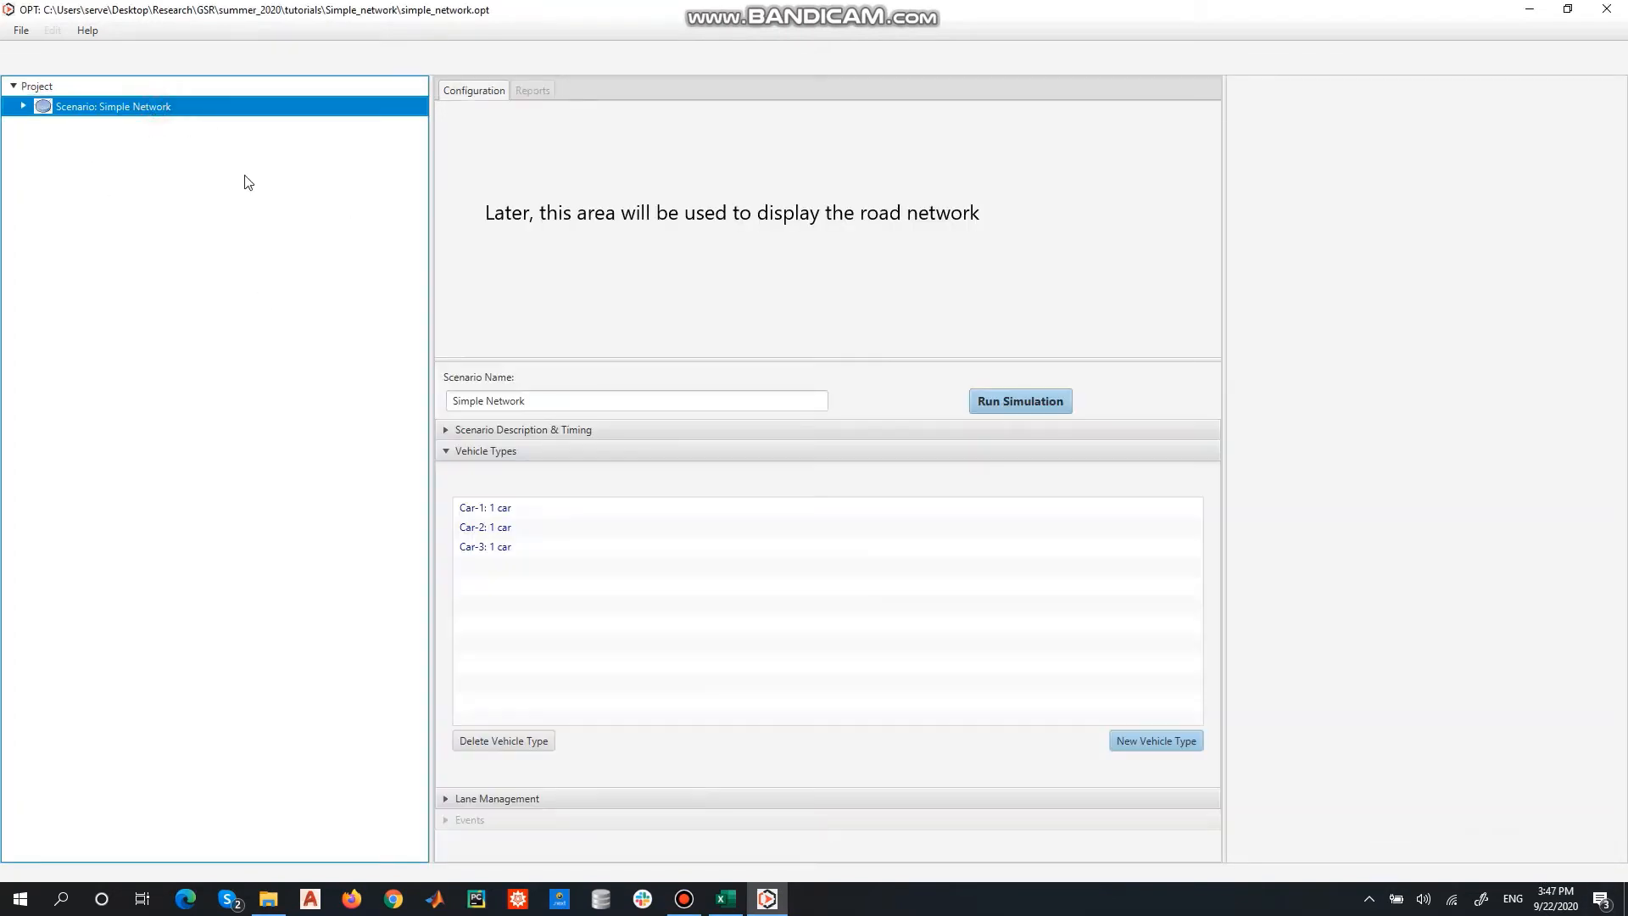
pyautogui.click(523, 429)
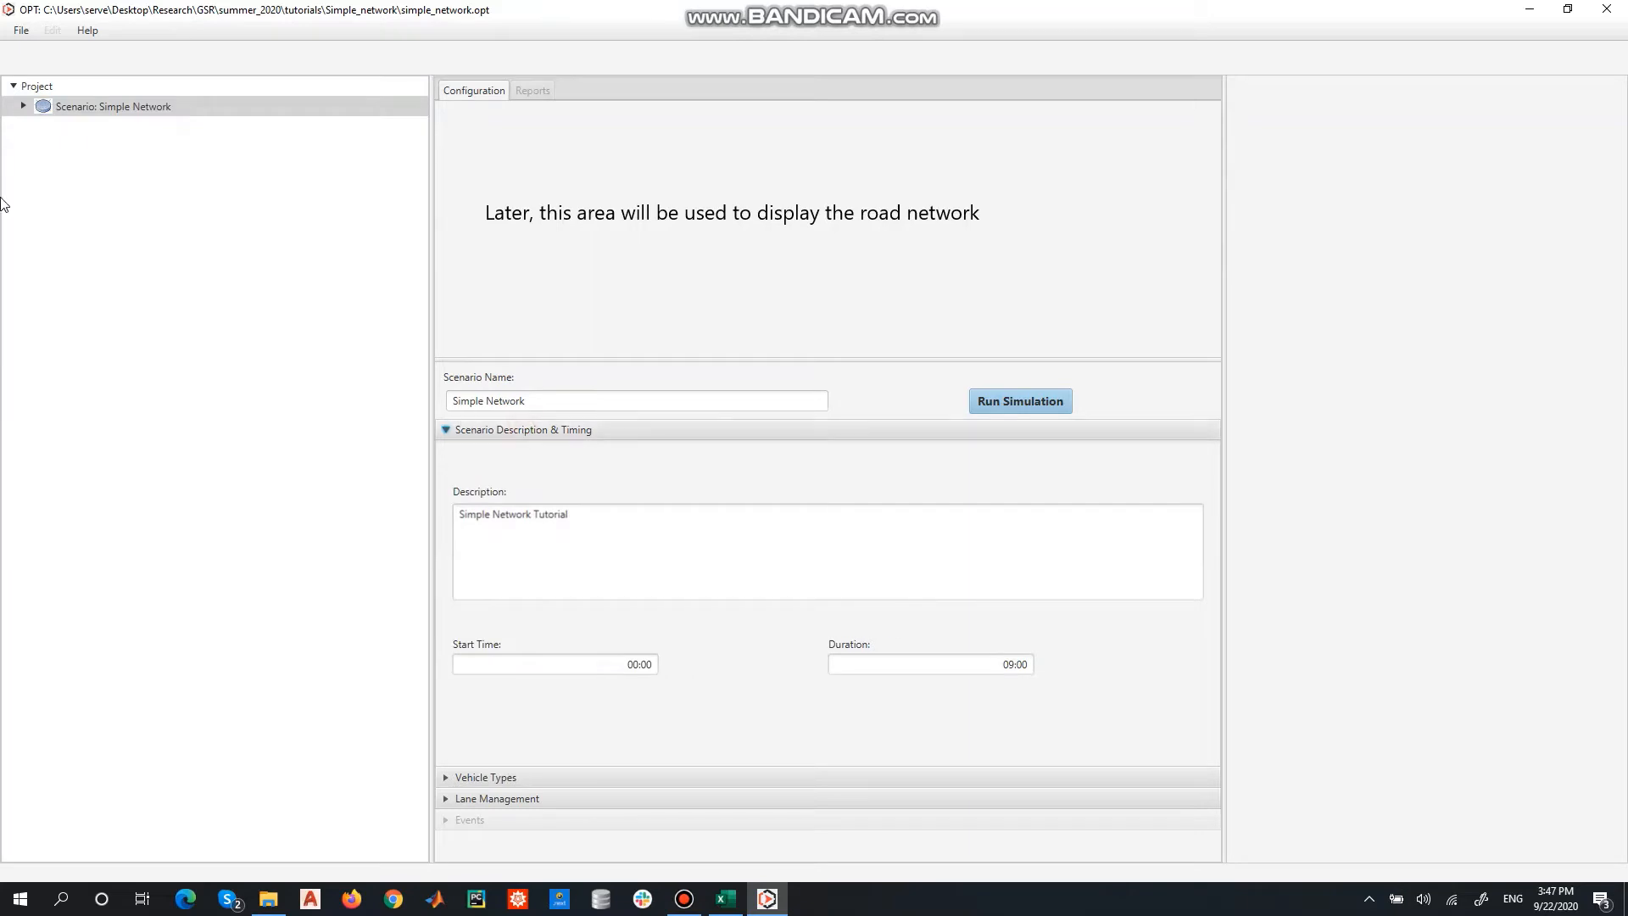
# Rename the A -> B road section's start point to FW1-Start and its end point to First OR.
pyautogui.click(24, 105)
pyautogui.click(34, 125)
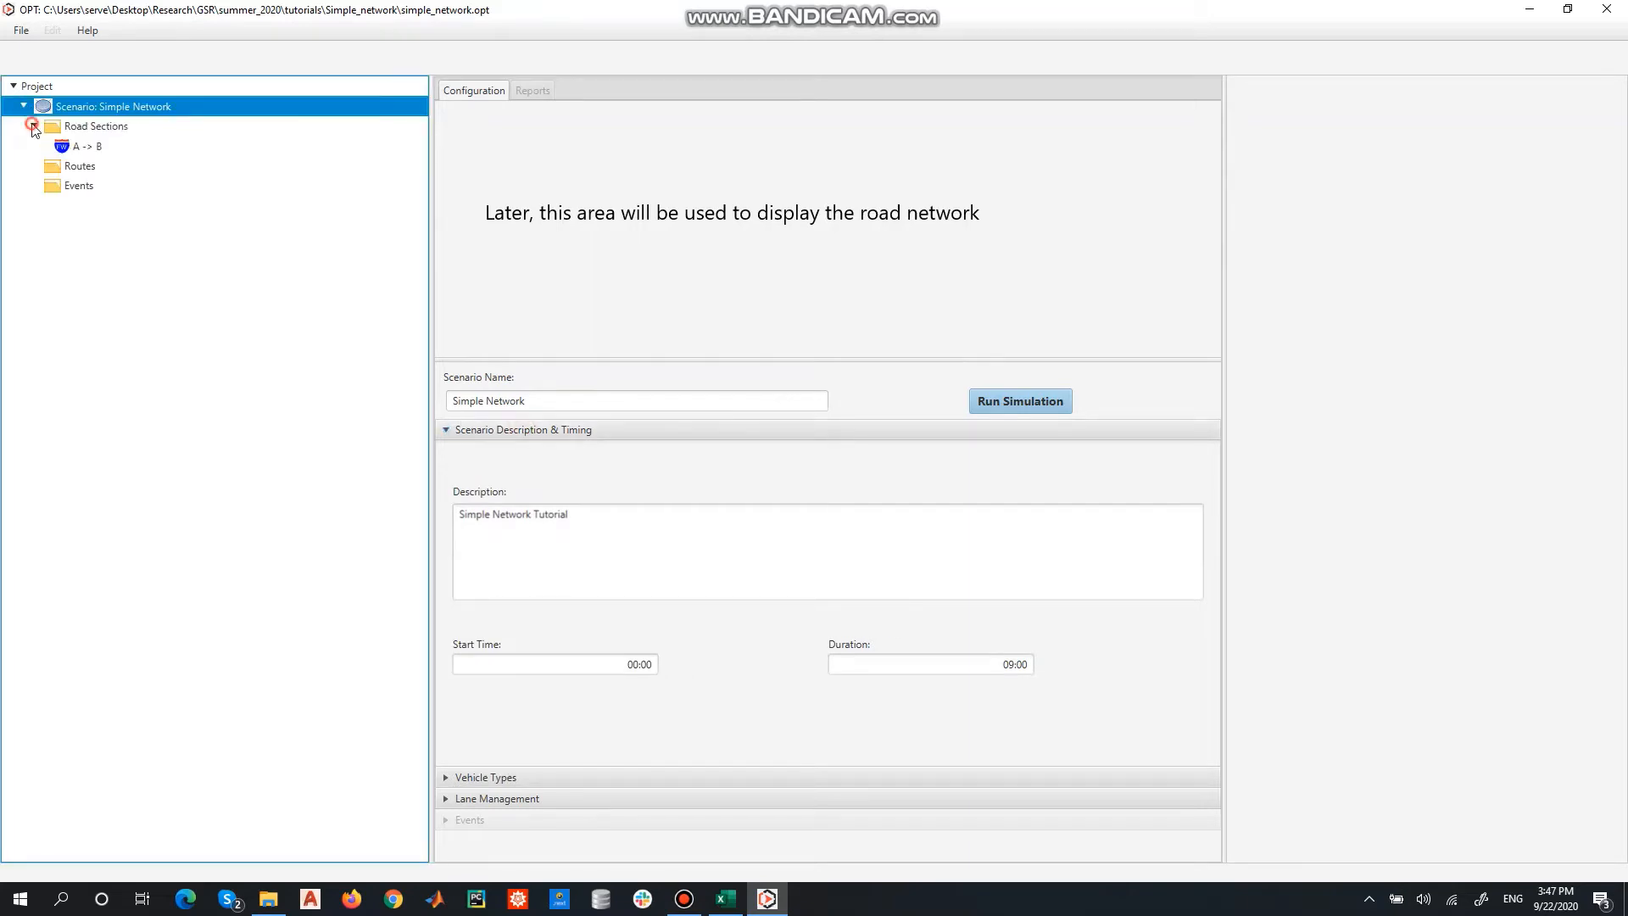
pyautogui.click(78, 147)
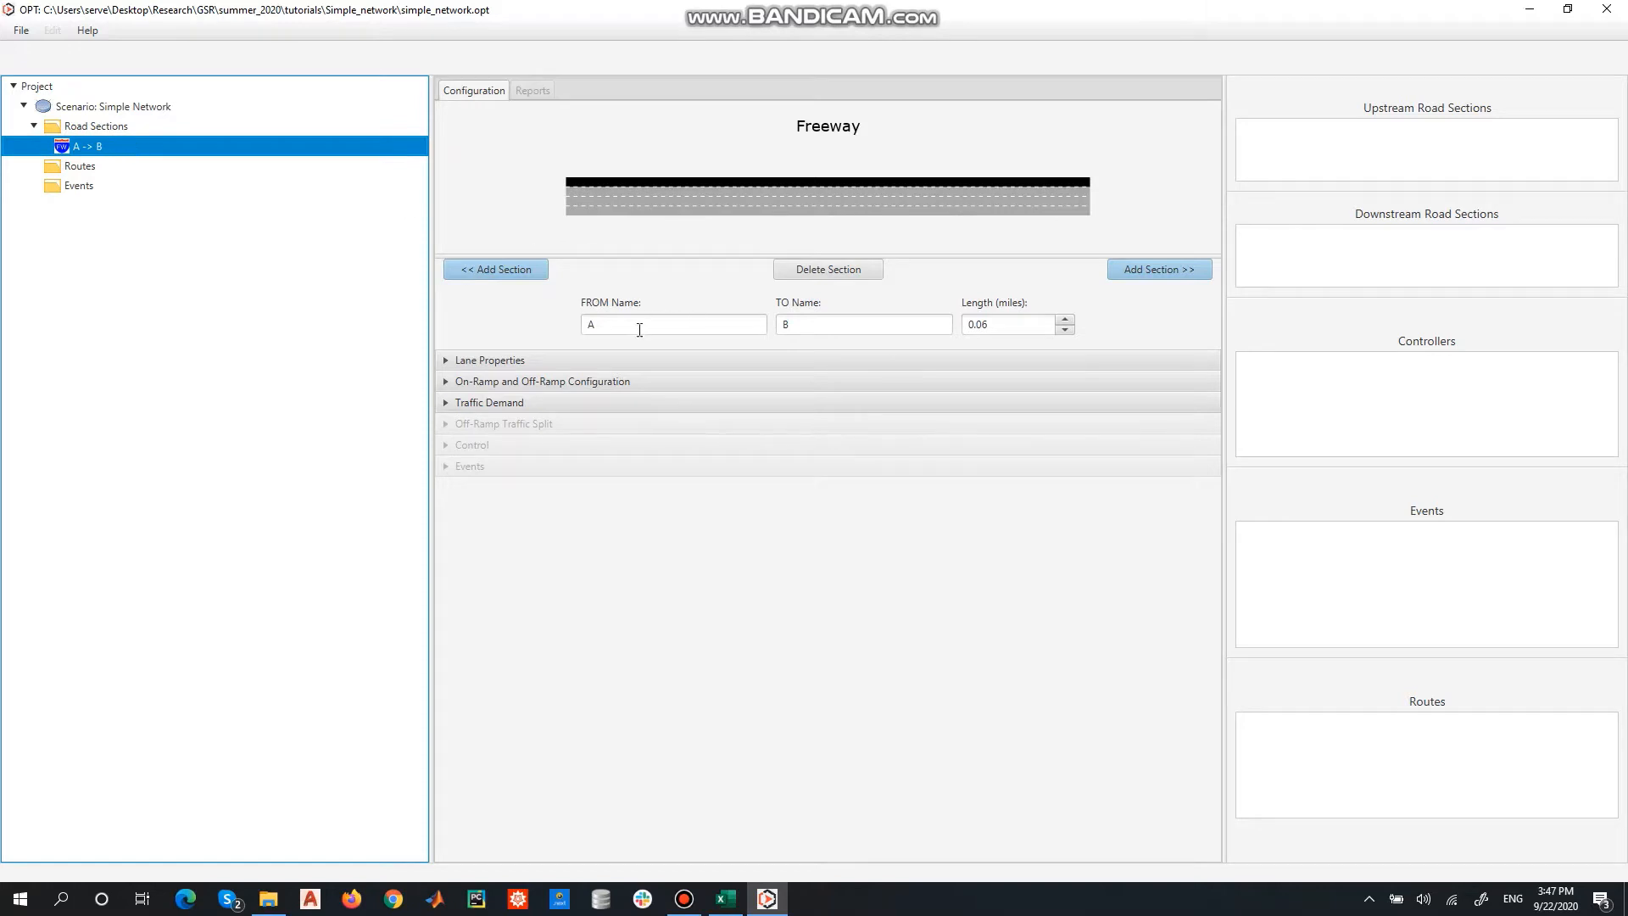
pyautogui.moveTo(639, 330); pyautogui.dragTo(567, 322)
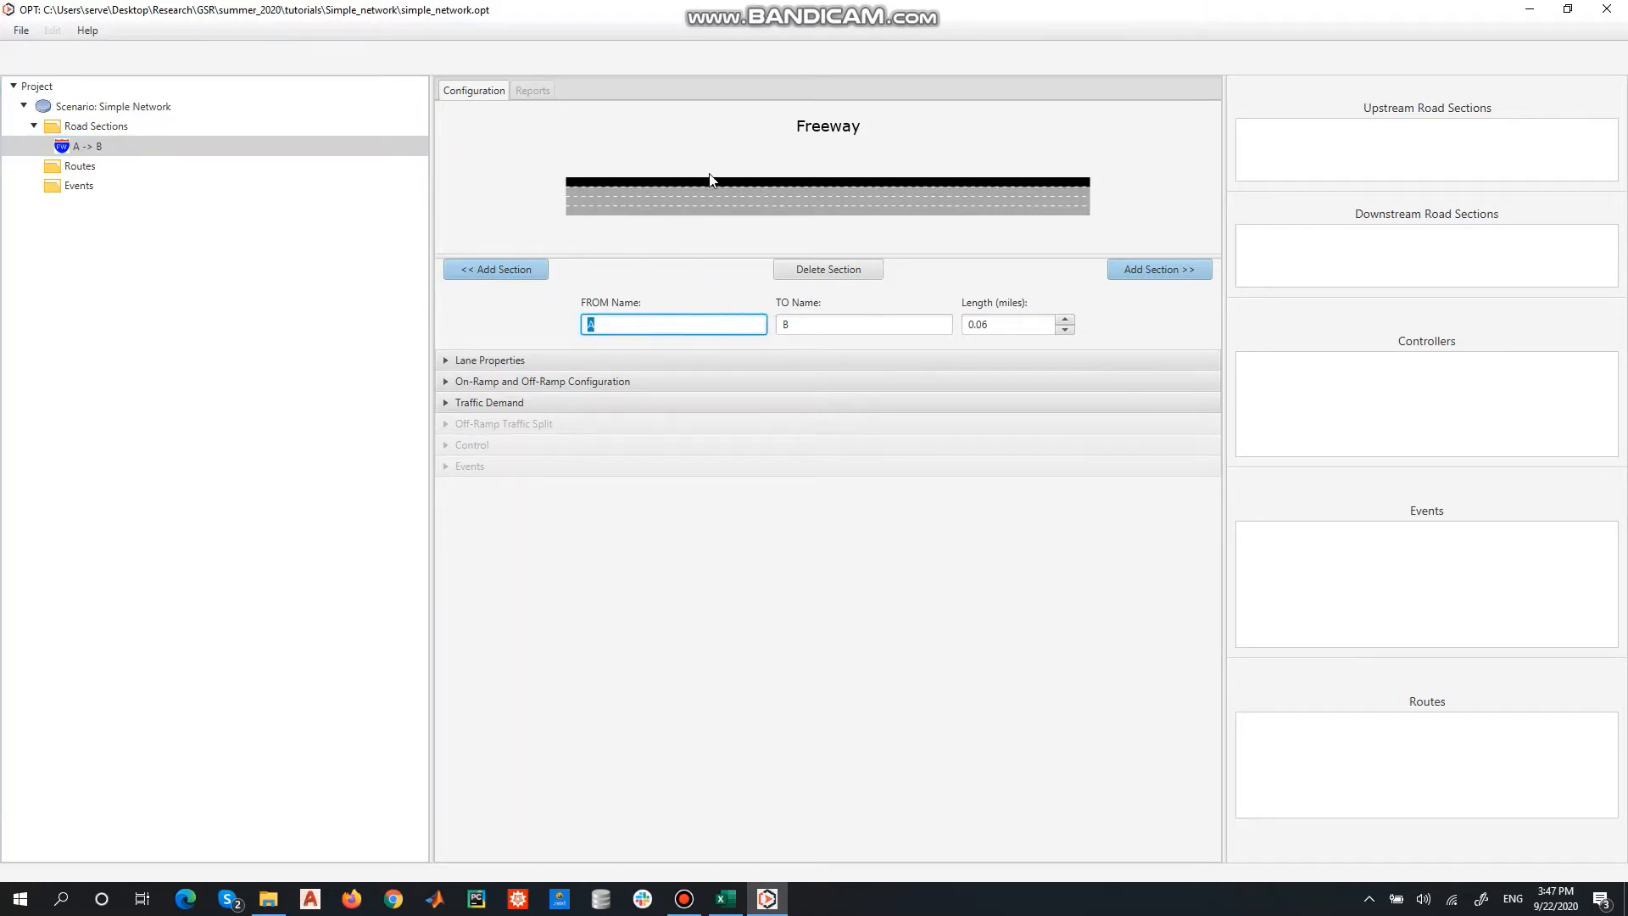
pyautogui.write('FW1-Start')
pyautogui.press('Tab')
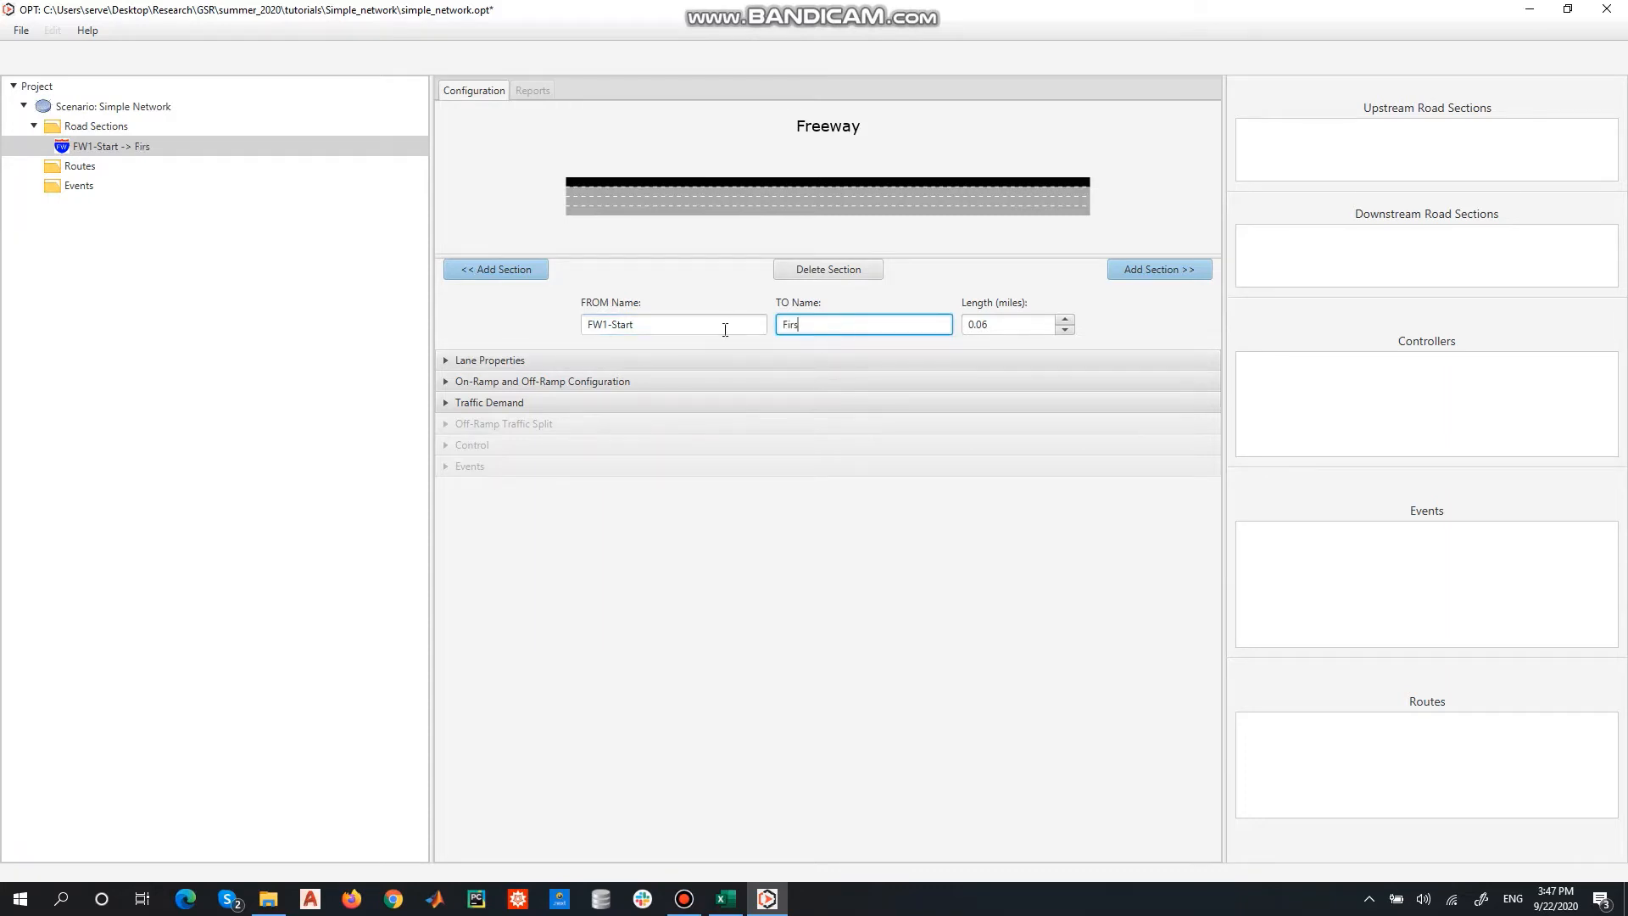
pyautogui.write('First OR')
# Set the length of the FW1-Start -> First OR section to 0.30 miles.
pyautogui.click(1001, 321)
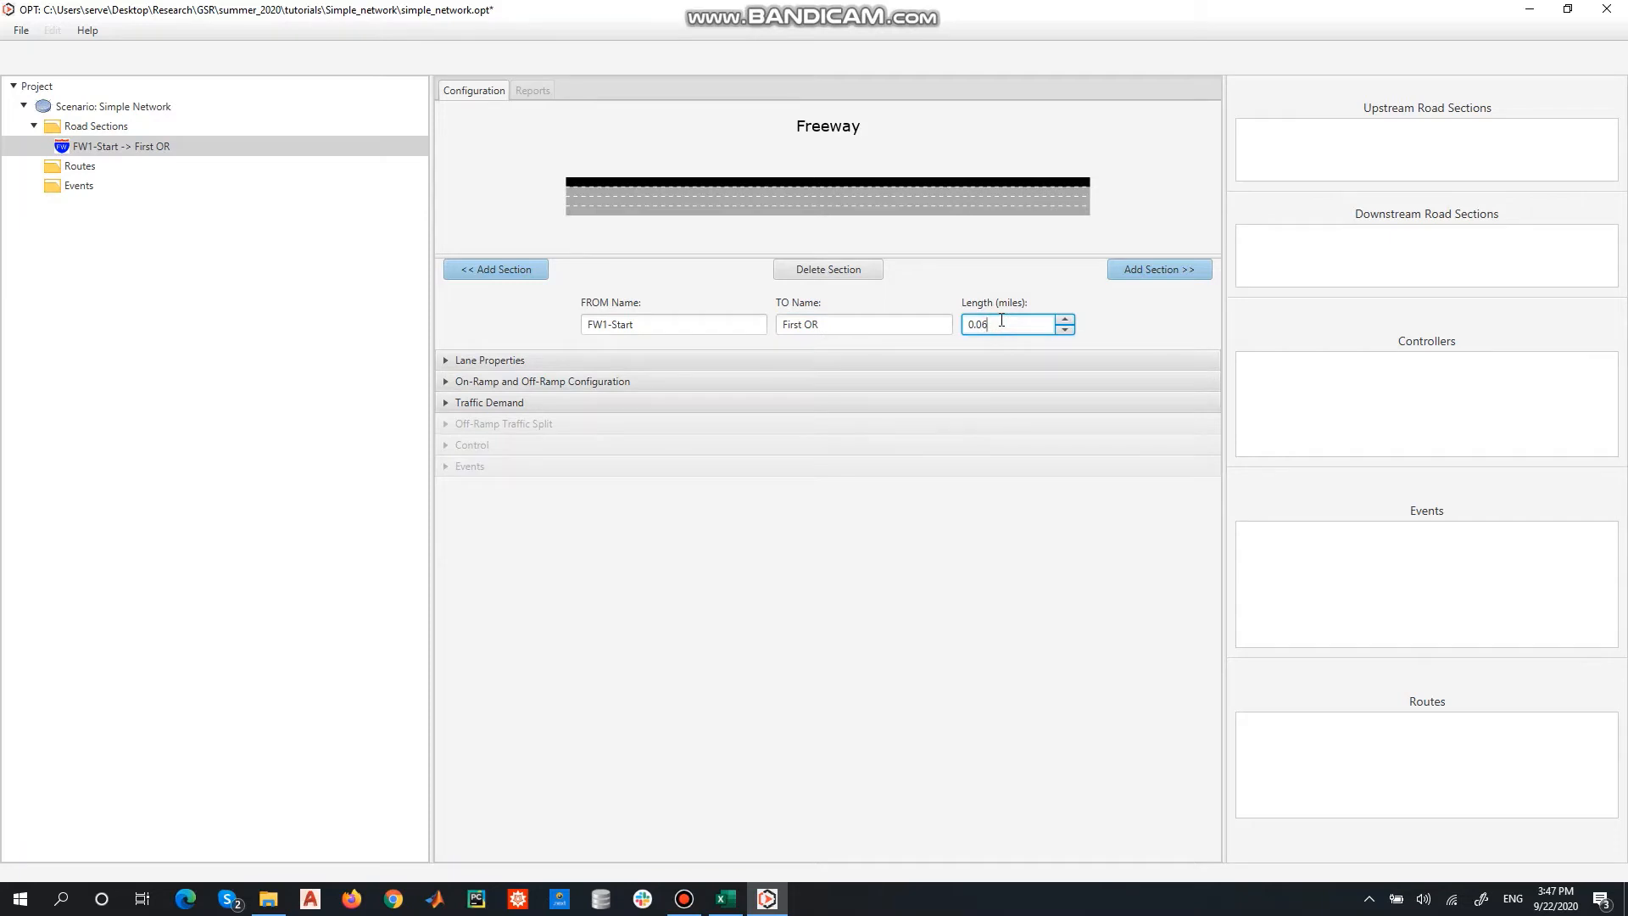
pyautogui.press('BackSpace')
pyautogui.press('BackSpace')
pyautogui.press('BackSpace')
pyautogui.write('.30')
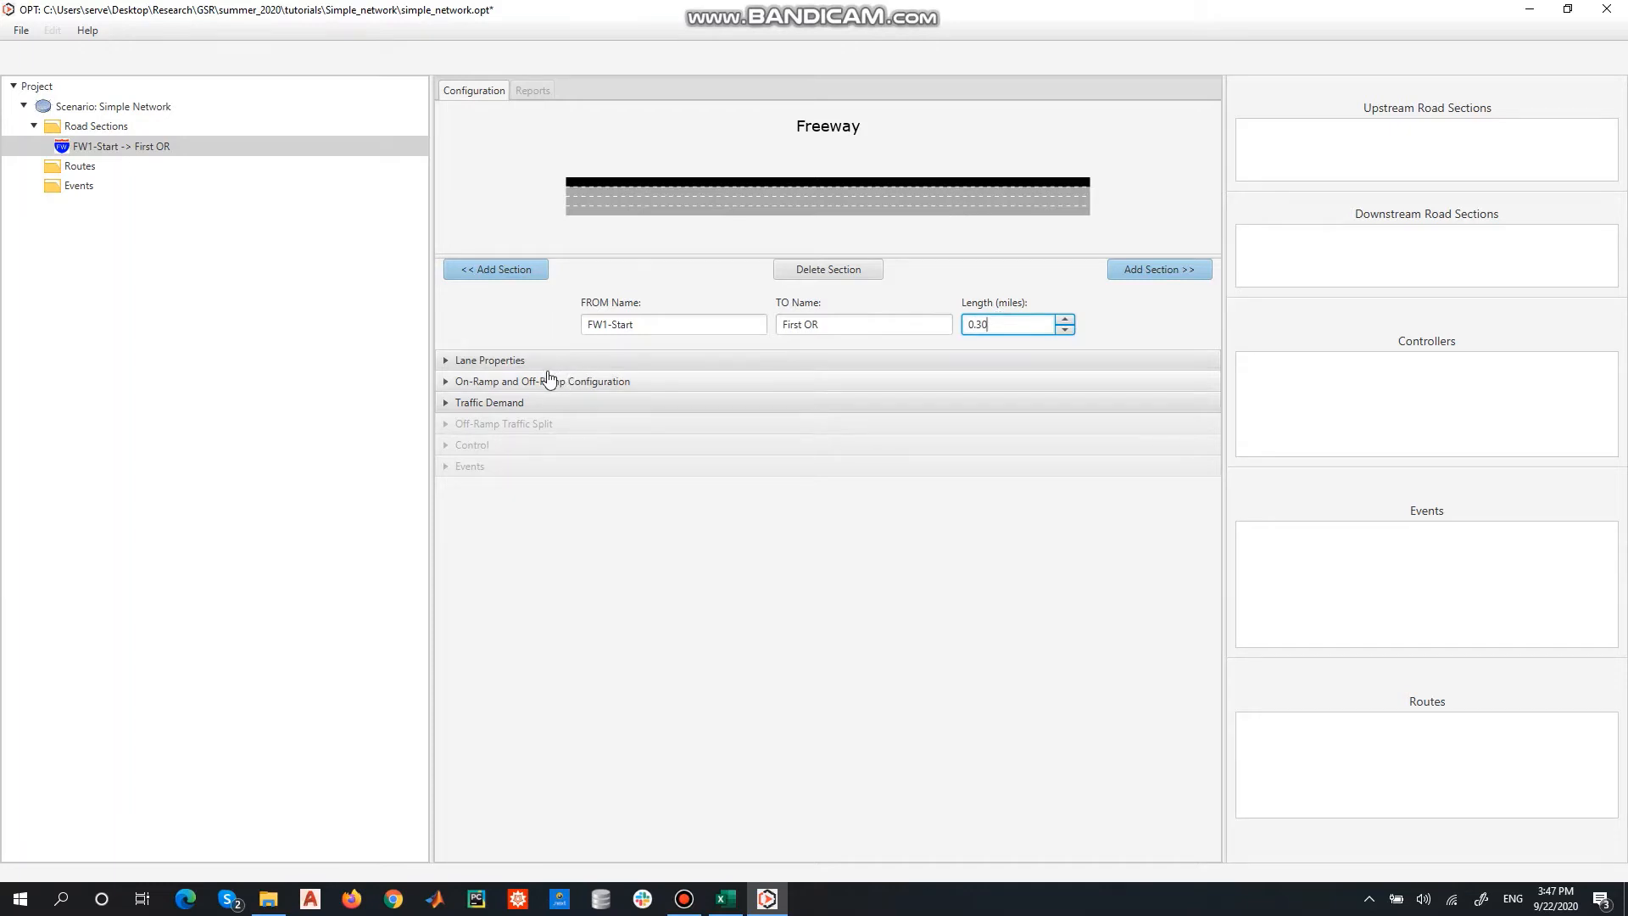
# Configure the section's lane counts as 0 managed, 4 general purpose and 0 auxiliary lanes.
pyautogui.click(508, 365)
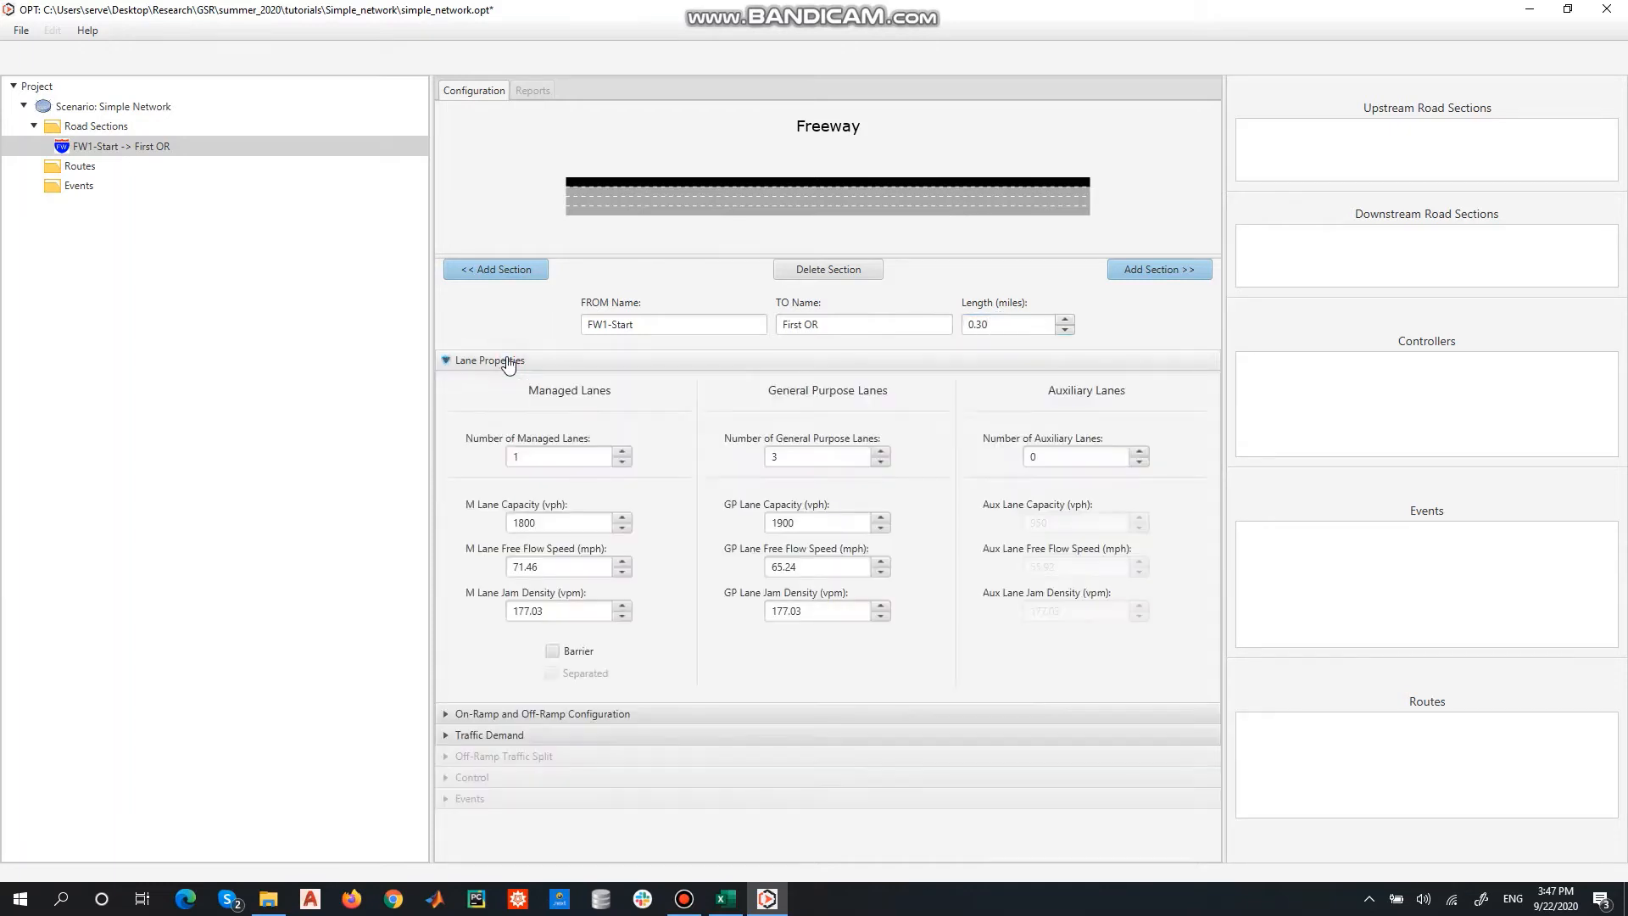
pyautogui.click(623, 451)
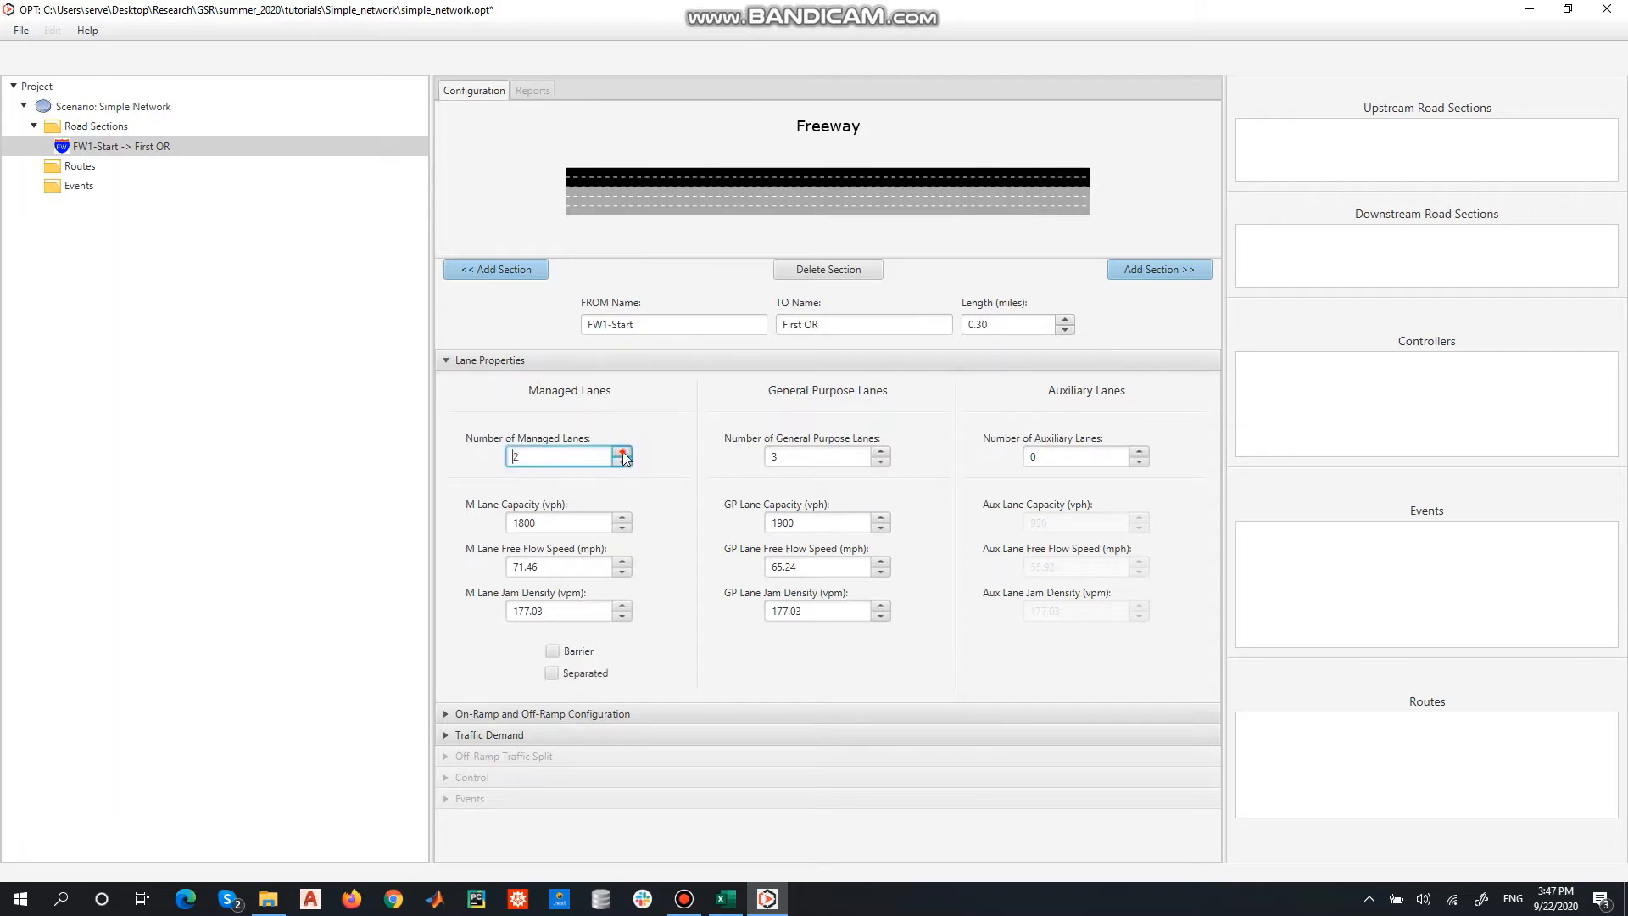
pyautogui.click(624, 451)
pyautogui.click(626, 461)
pyautogui.click(626, 462)
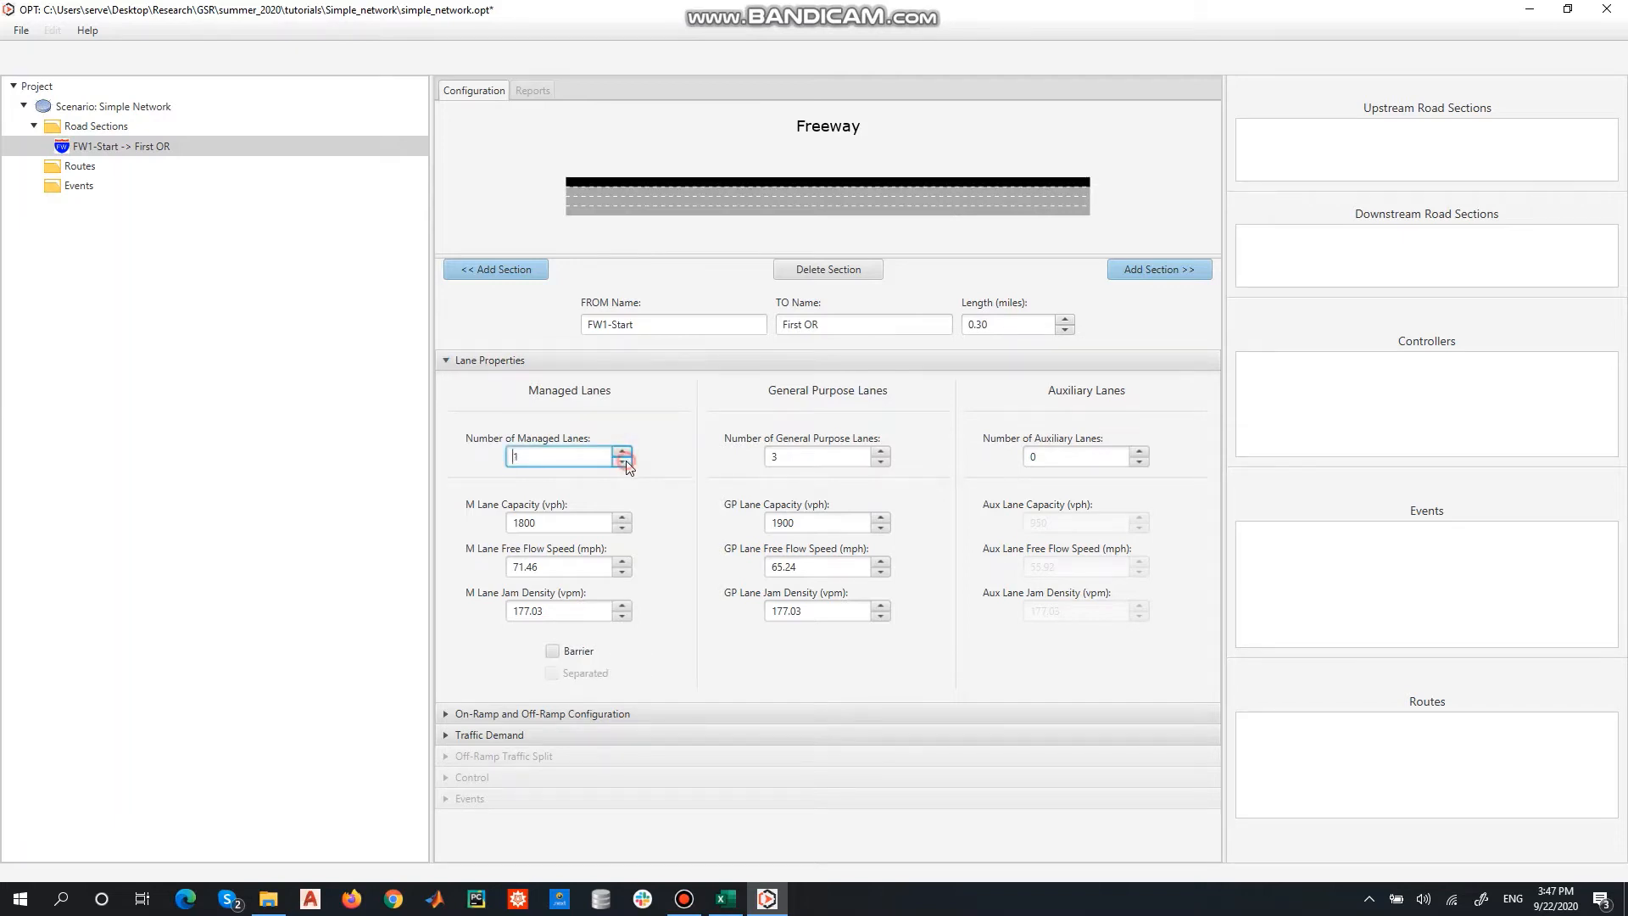
pyautogui.click(880, 453)
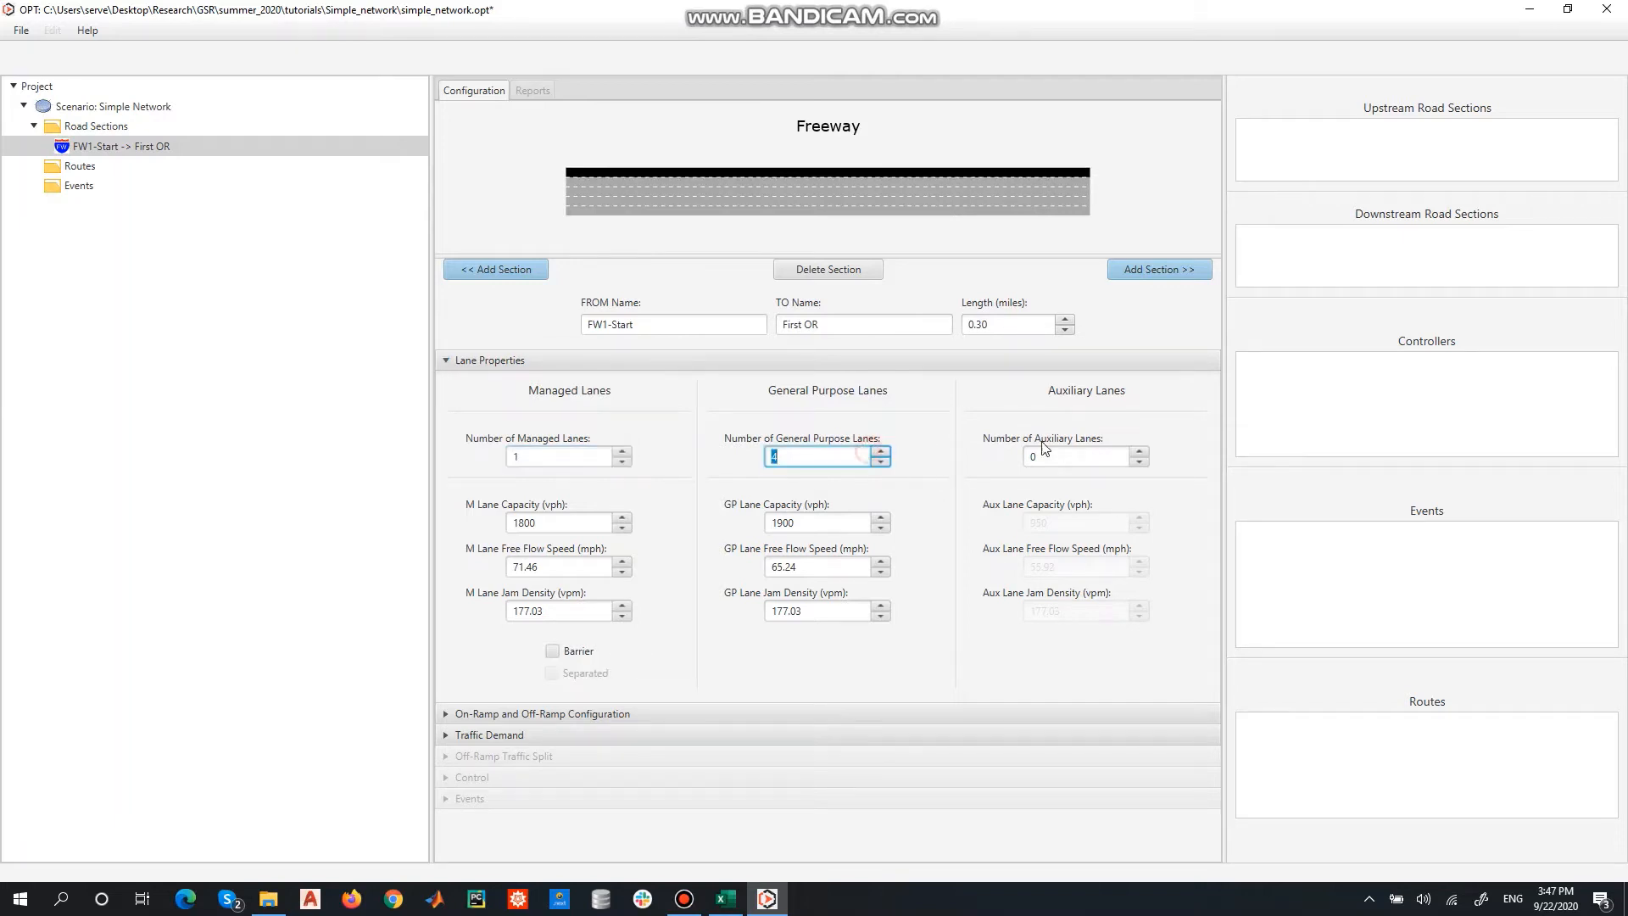
pyautogui.click(1140, 452)
pyautogui.click(1140, 452)
pyautogui.click(1140, 462)
pyautogui.click(1140, 463)
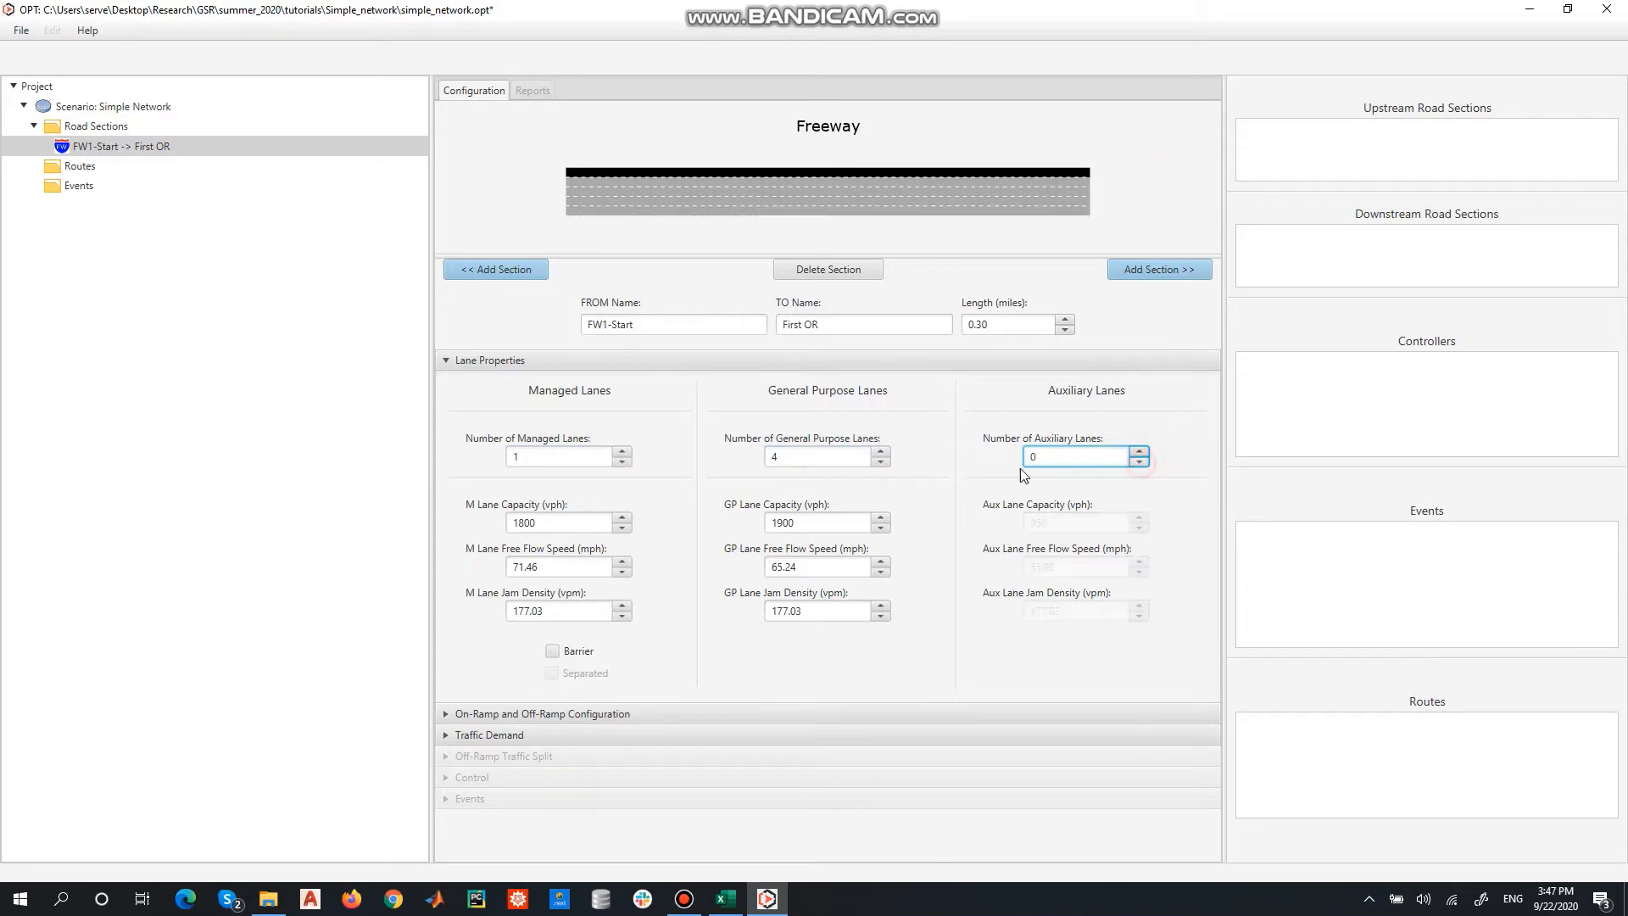
pyautogui.click(623, 462)
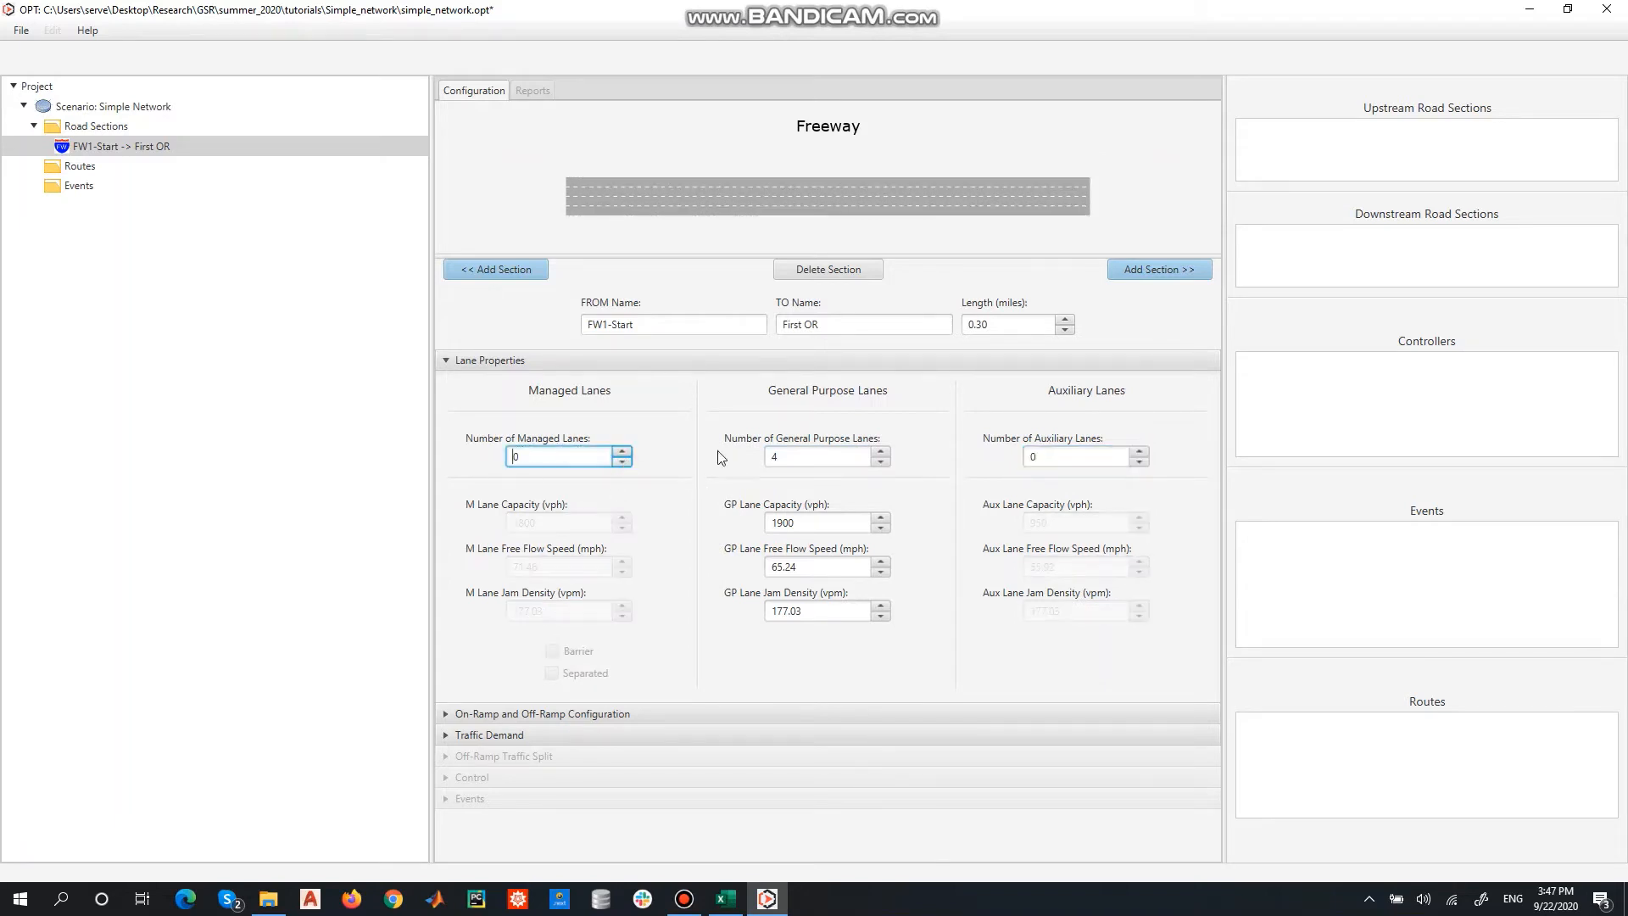
pyautogui.click(818, 457)
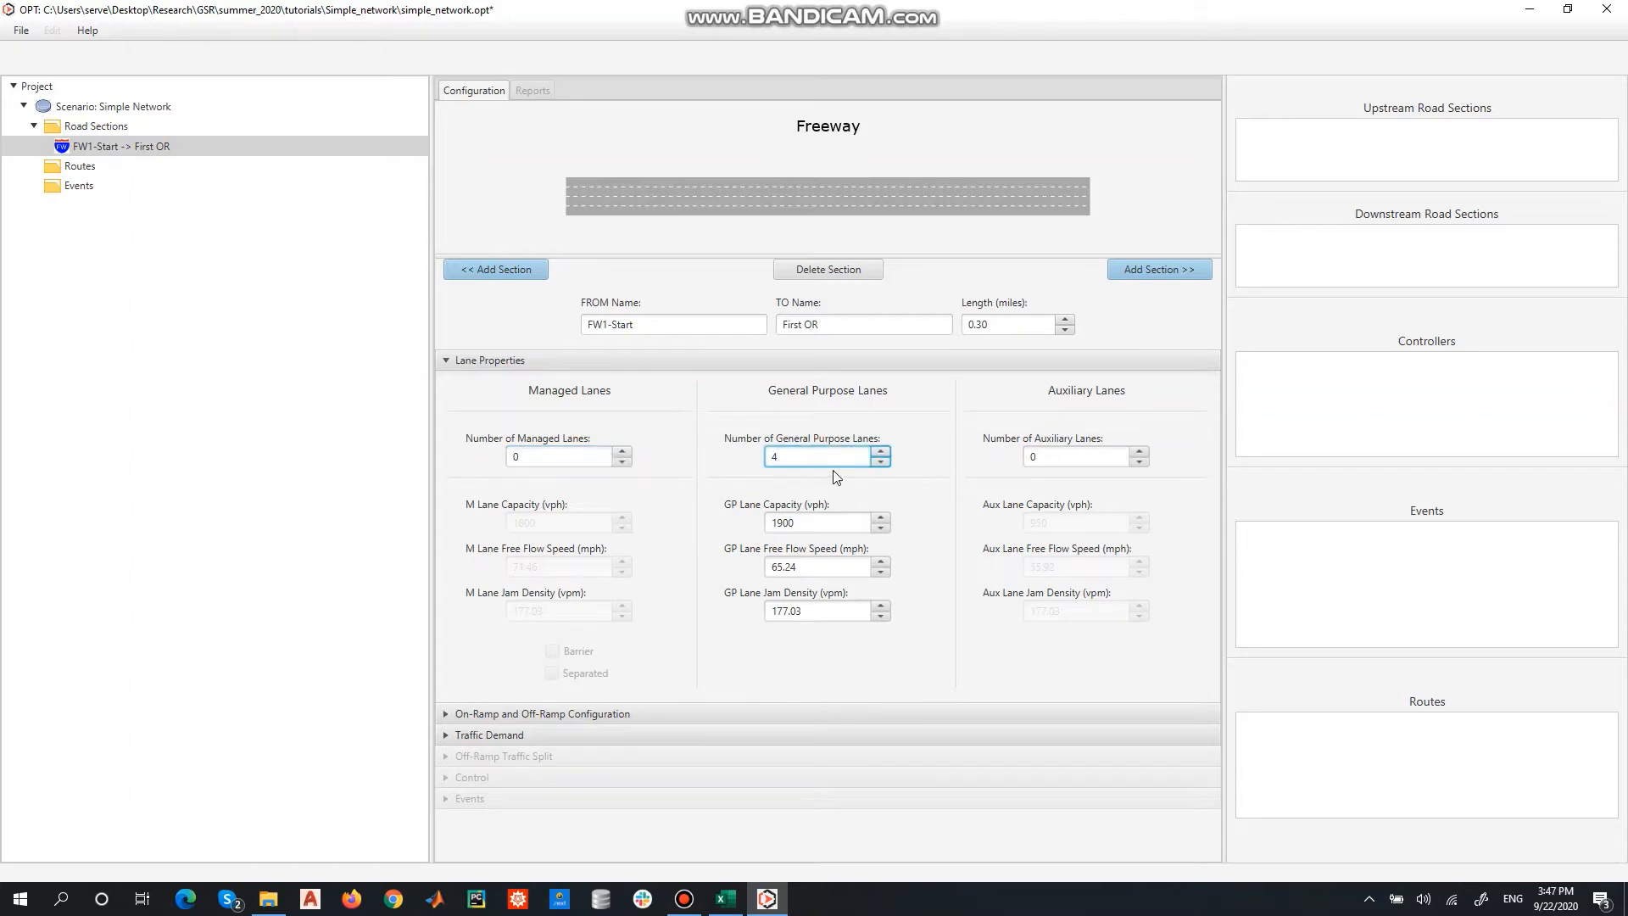
# Set the general purpose lanes' capacity to 2000 vph, free flow speed to 65 mph and jam density to 150 vpm.
pyautogui.doubleClick(828, 522)
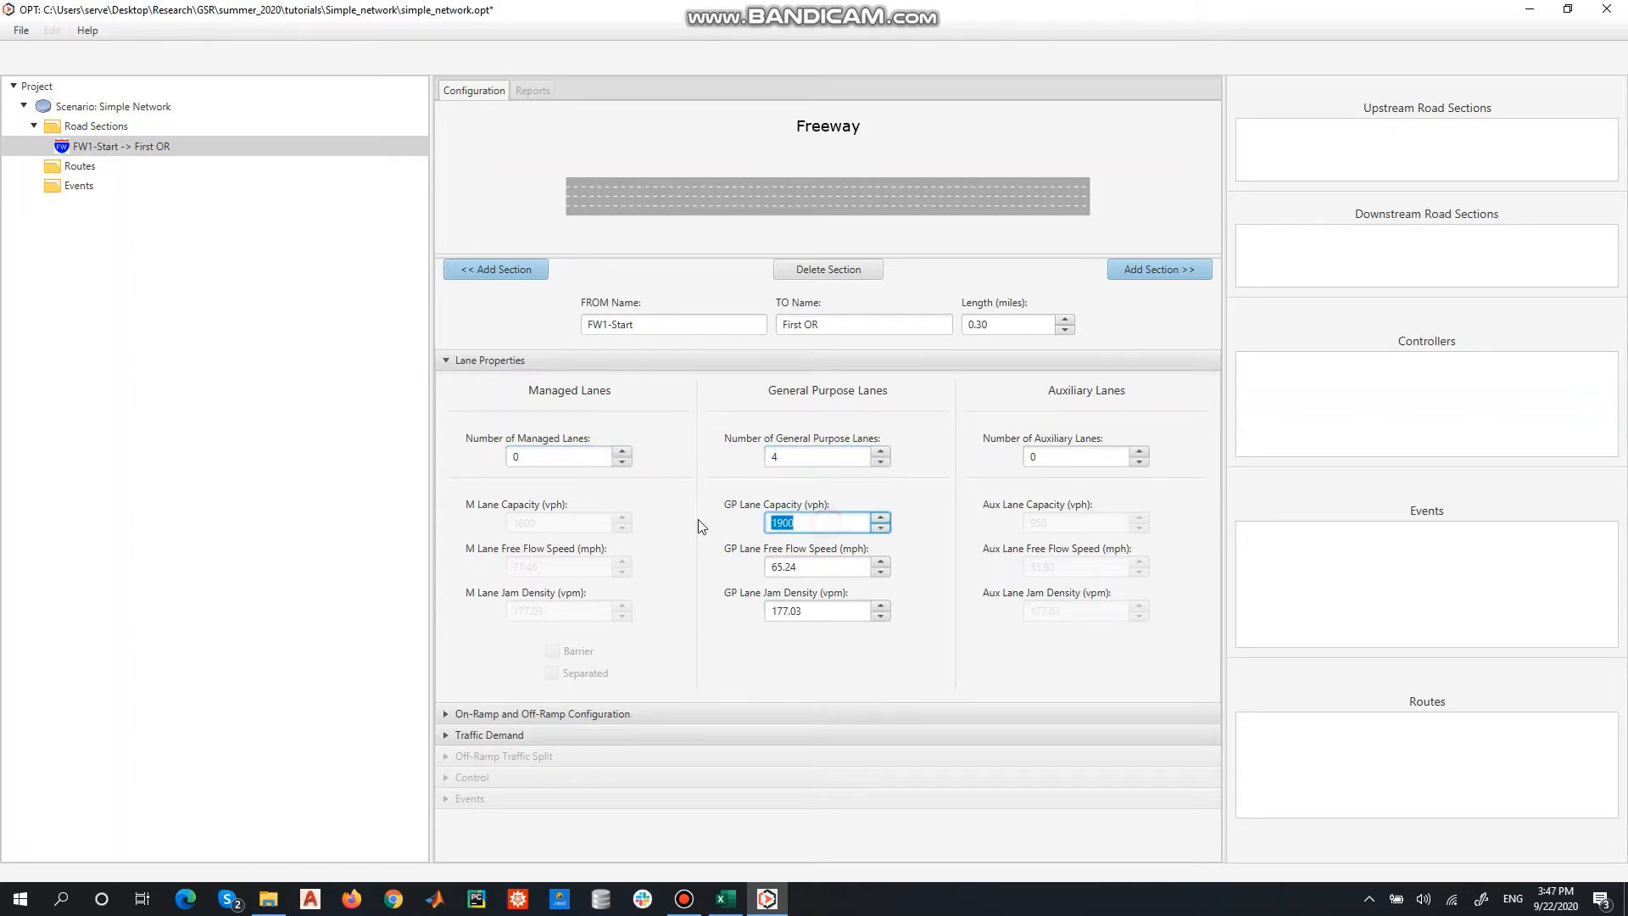
pyautogui.write('2000')
pyautogui.doubleClick(829, 564)
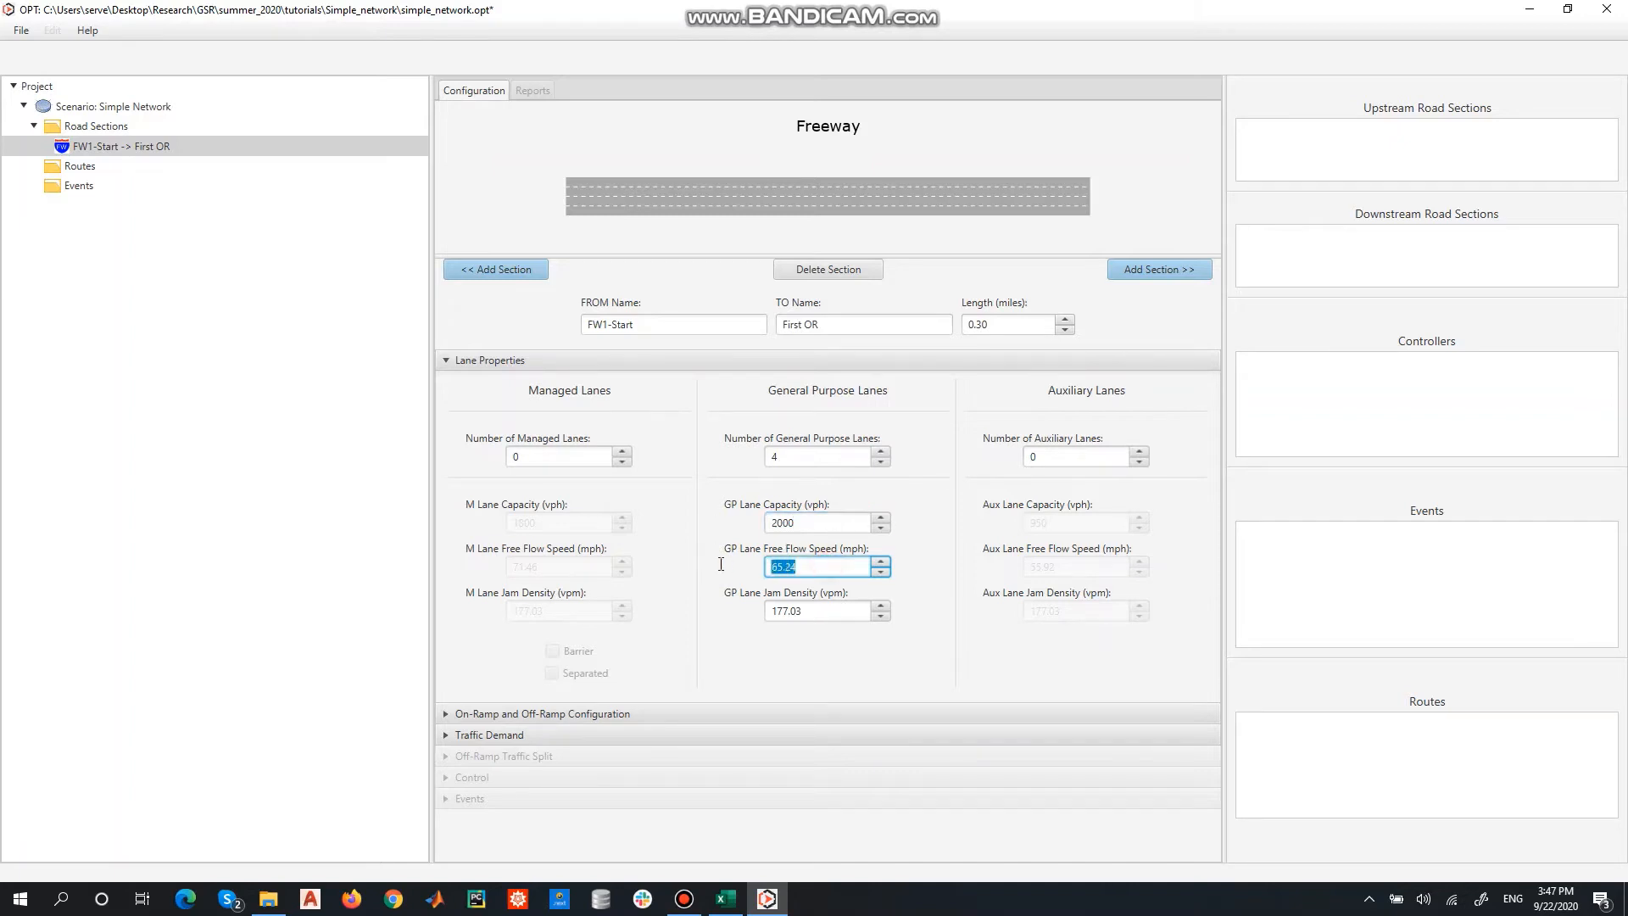
pyautogui.write('65')
pyautogui.doubleClick(819, 611)
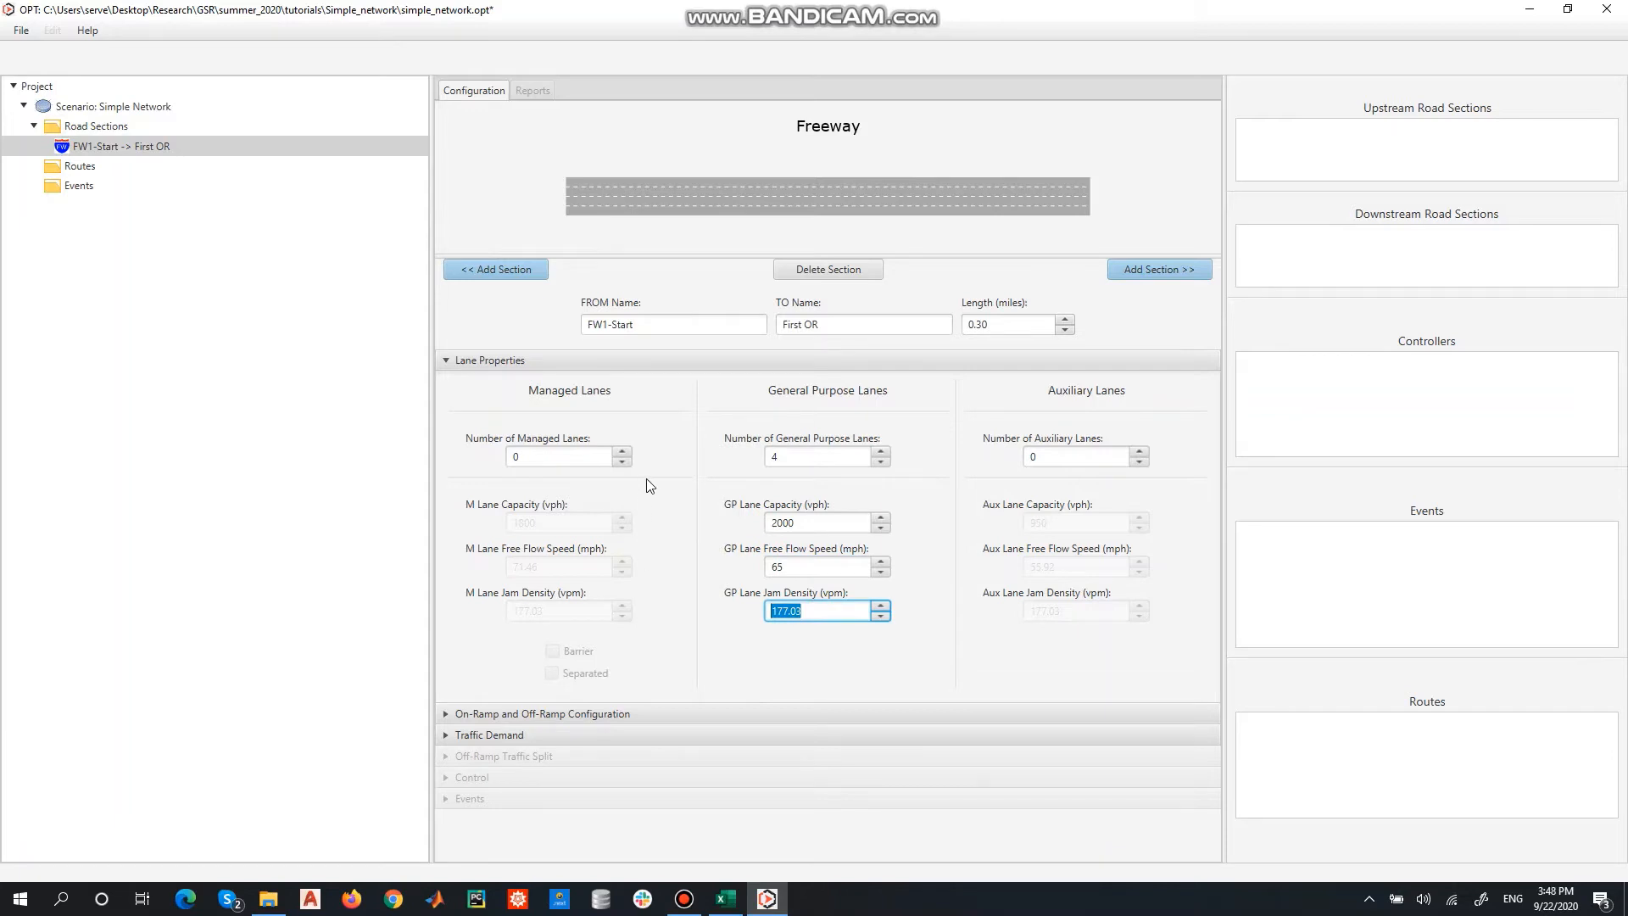
pyautogui.write('150')
pyautogui.click(935, 532)
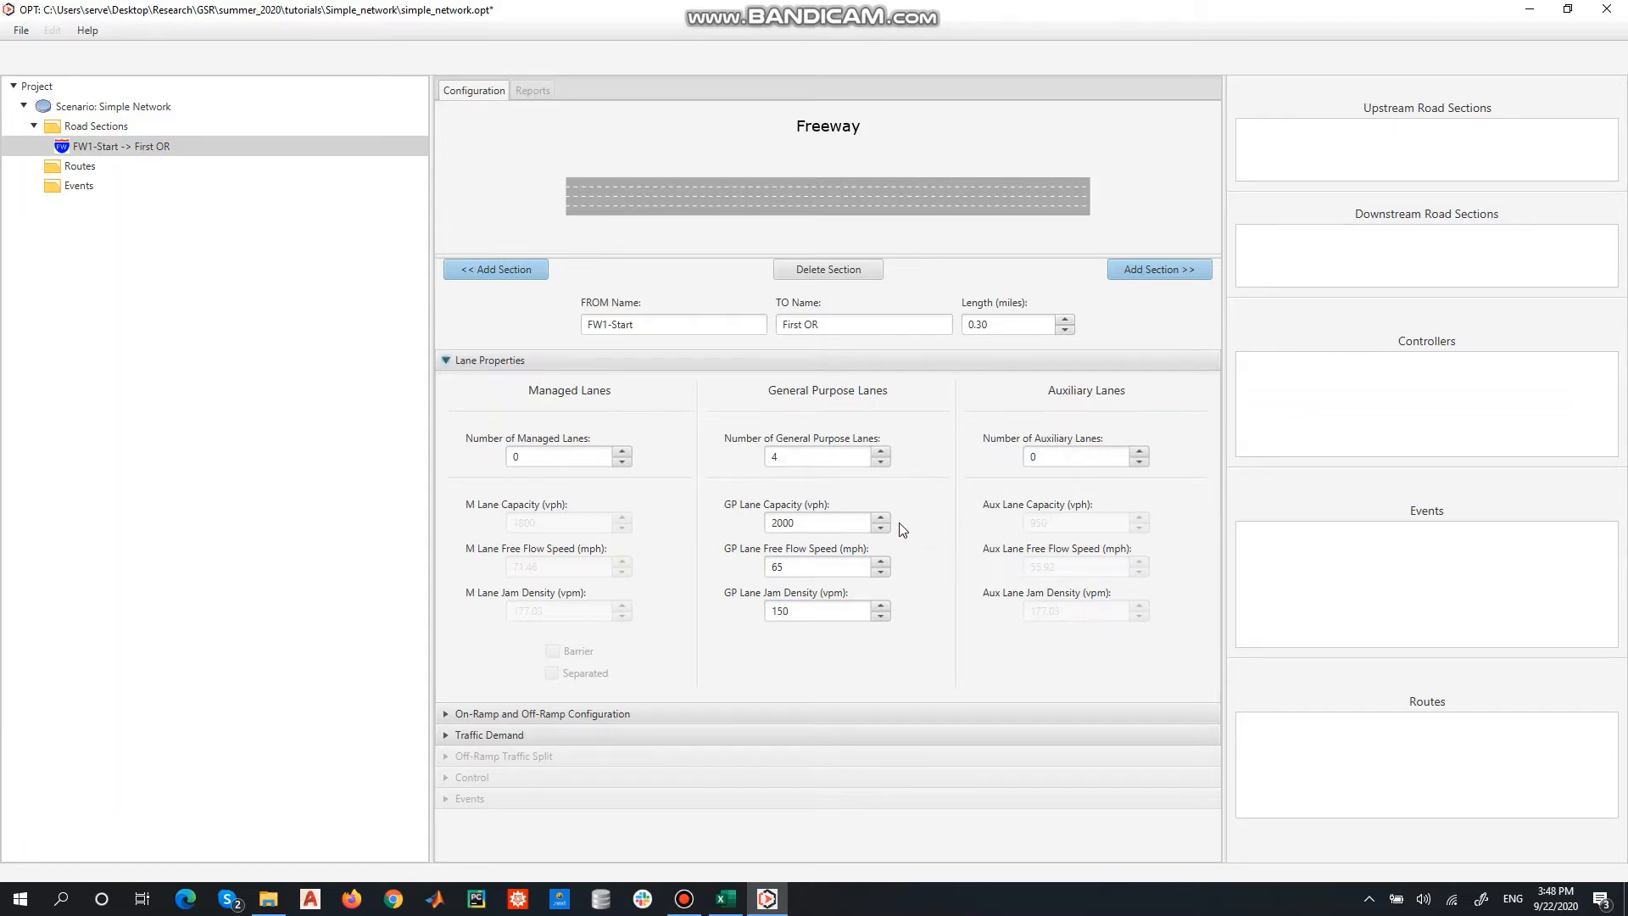
# Set the section's demand update period to 60 minutes and fill its demand table with the FW1-Start demands and car percentages copied from Excel.
pyautogui.click(477, 744)
pyautogui.doubleClick(500, 448)
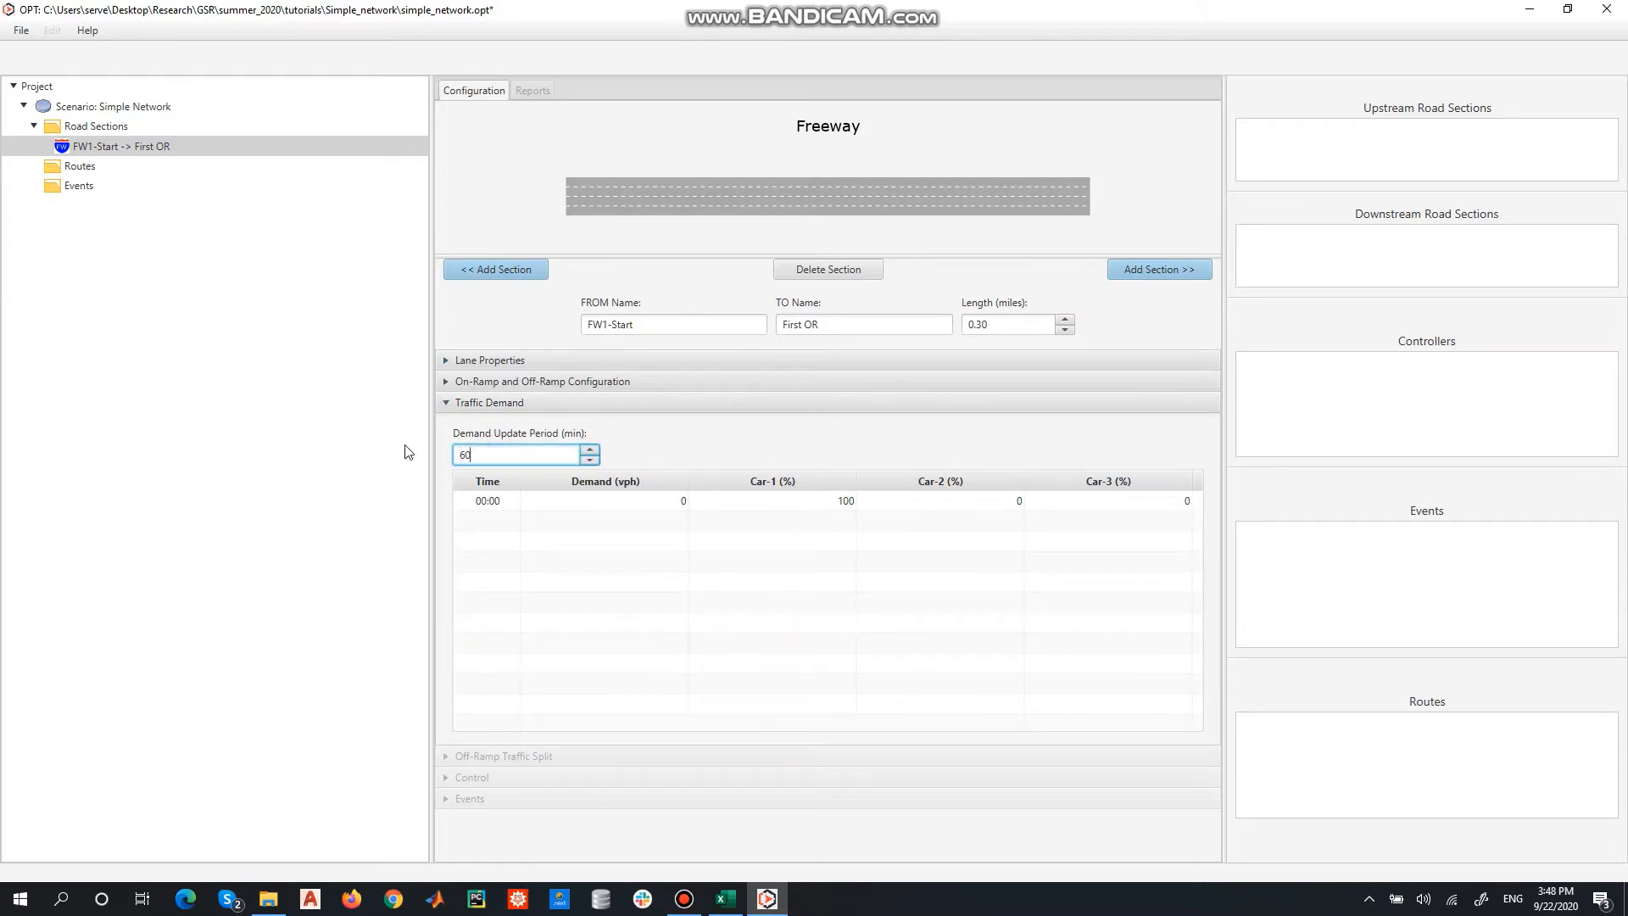
pyautogui.click(735, 908)
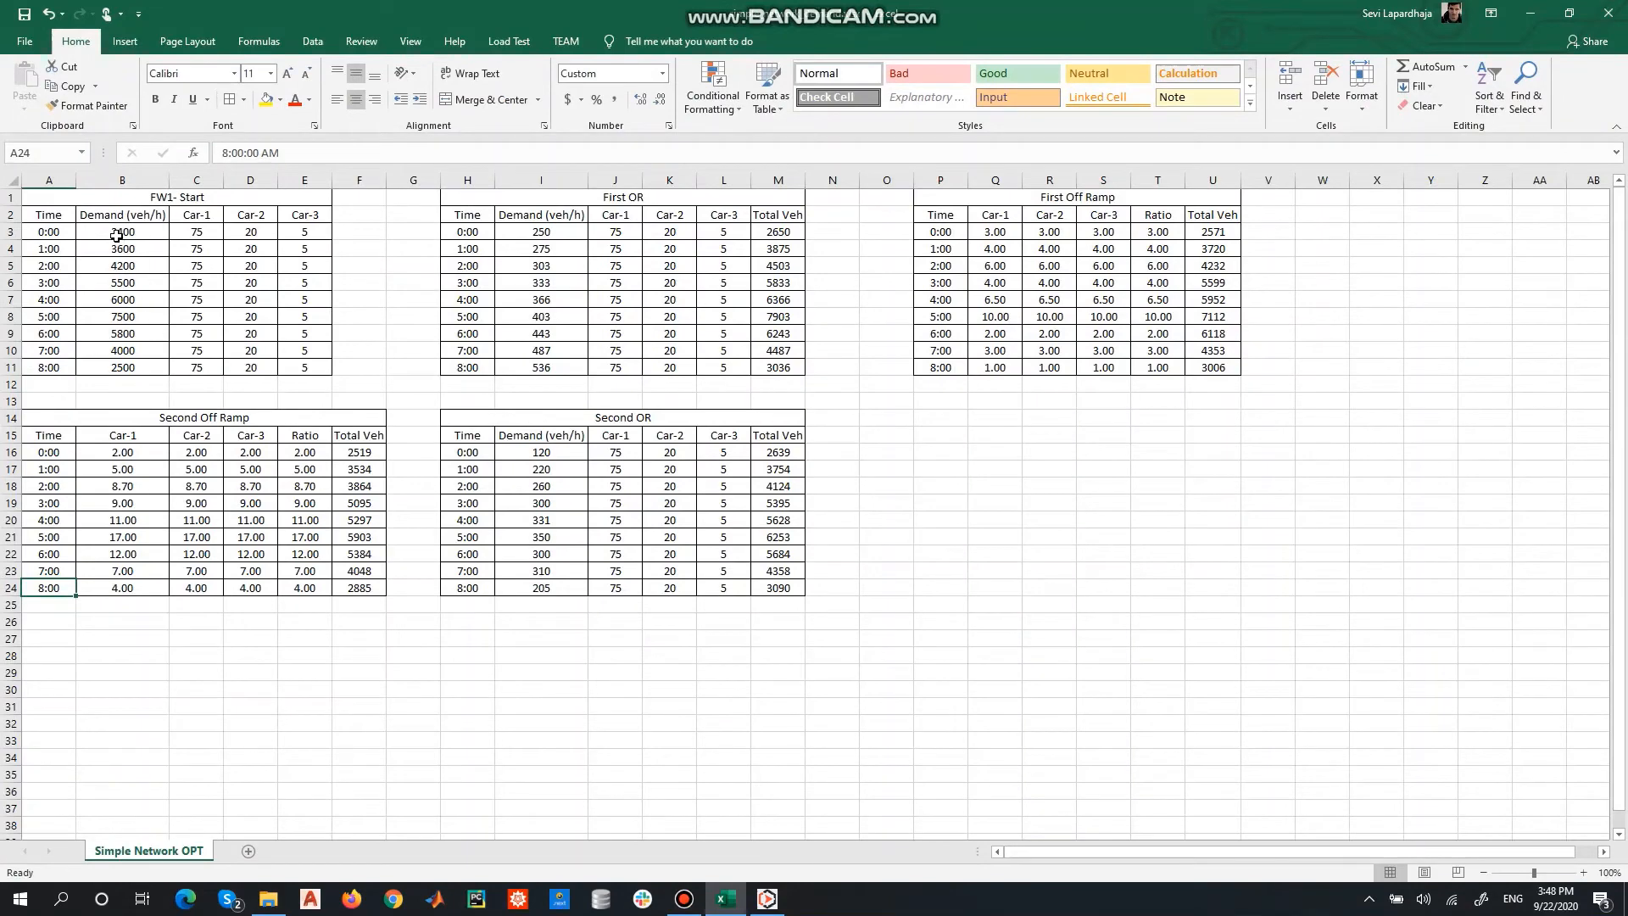
pyautogui.moveTo(110, 230); pyautogui.dragTo(293, 368)
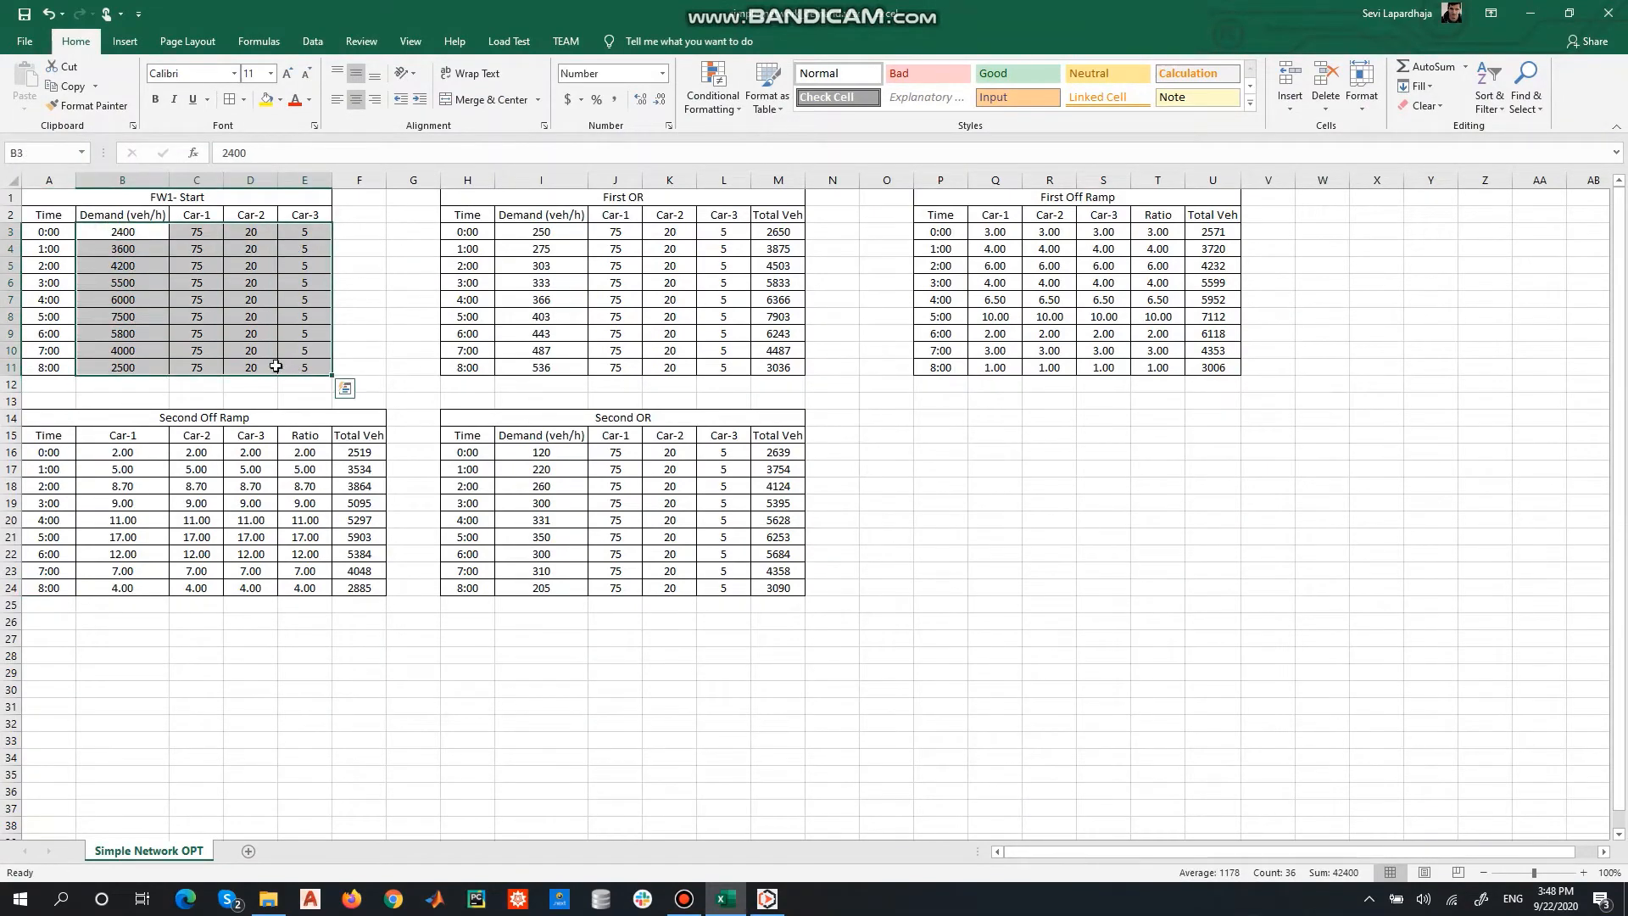
pyautogui.hotkey('ctrl', 'c')
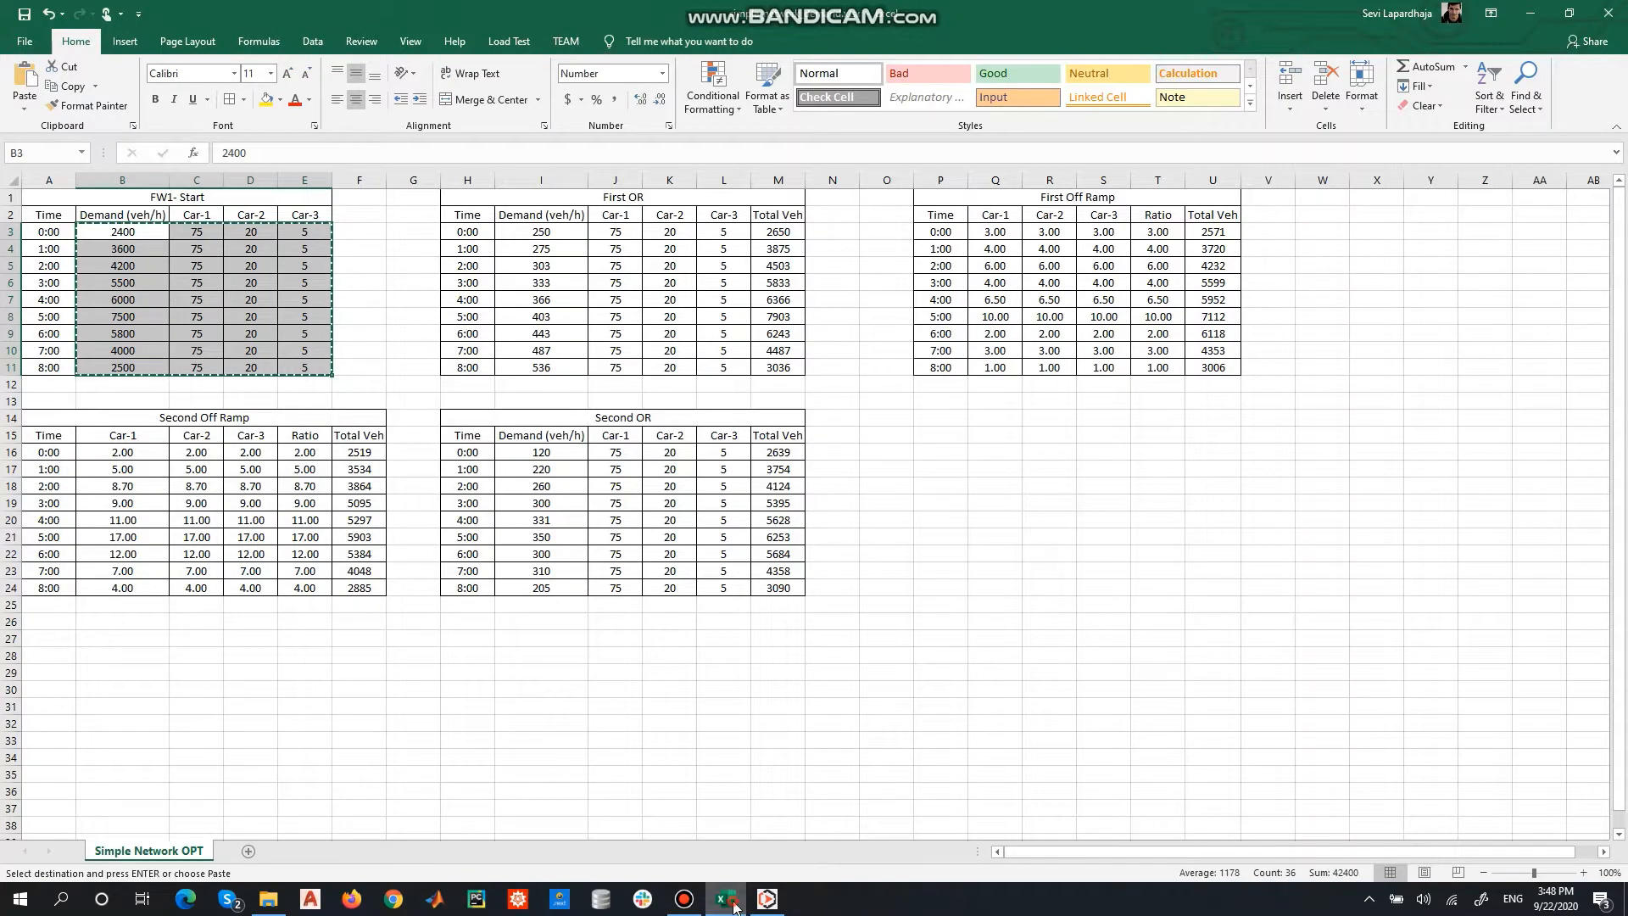
pyautogui.hotkey('alt', 'Tab')
pyautogui.click(593, 504)
pyautogui.hotkey('ctrl', 'v')
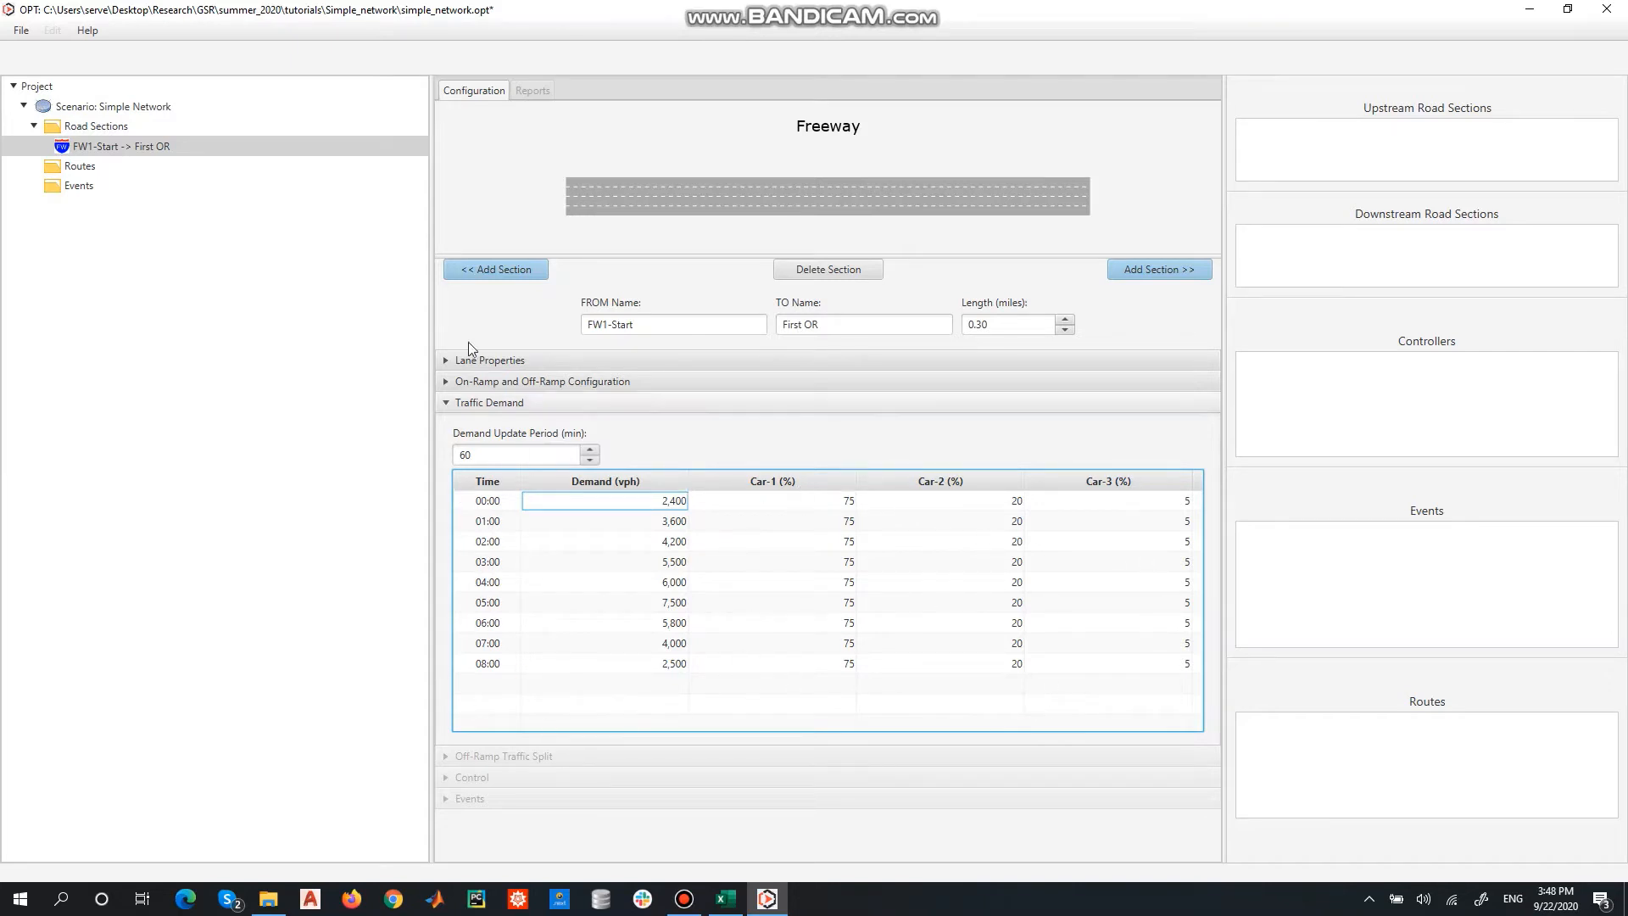
# Save the project and run the simulation of the Simple Network scenario.
pyautogui.click(21, 30)
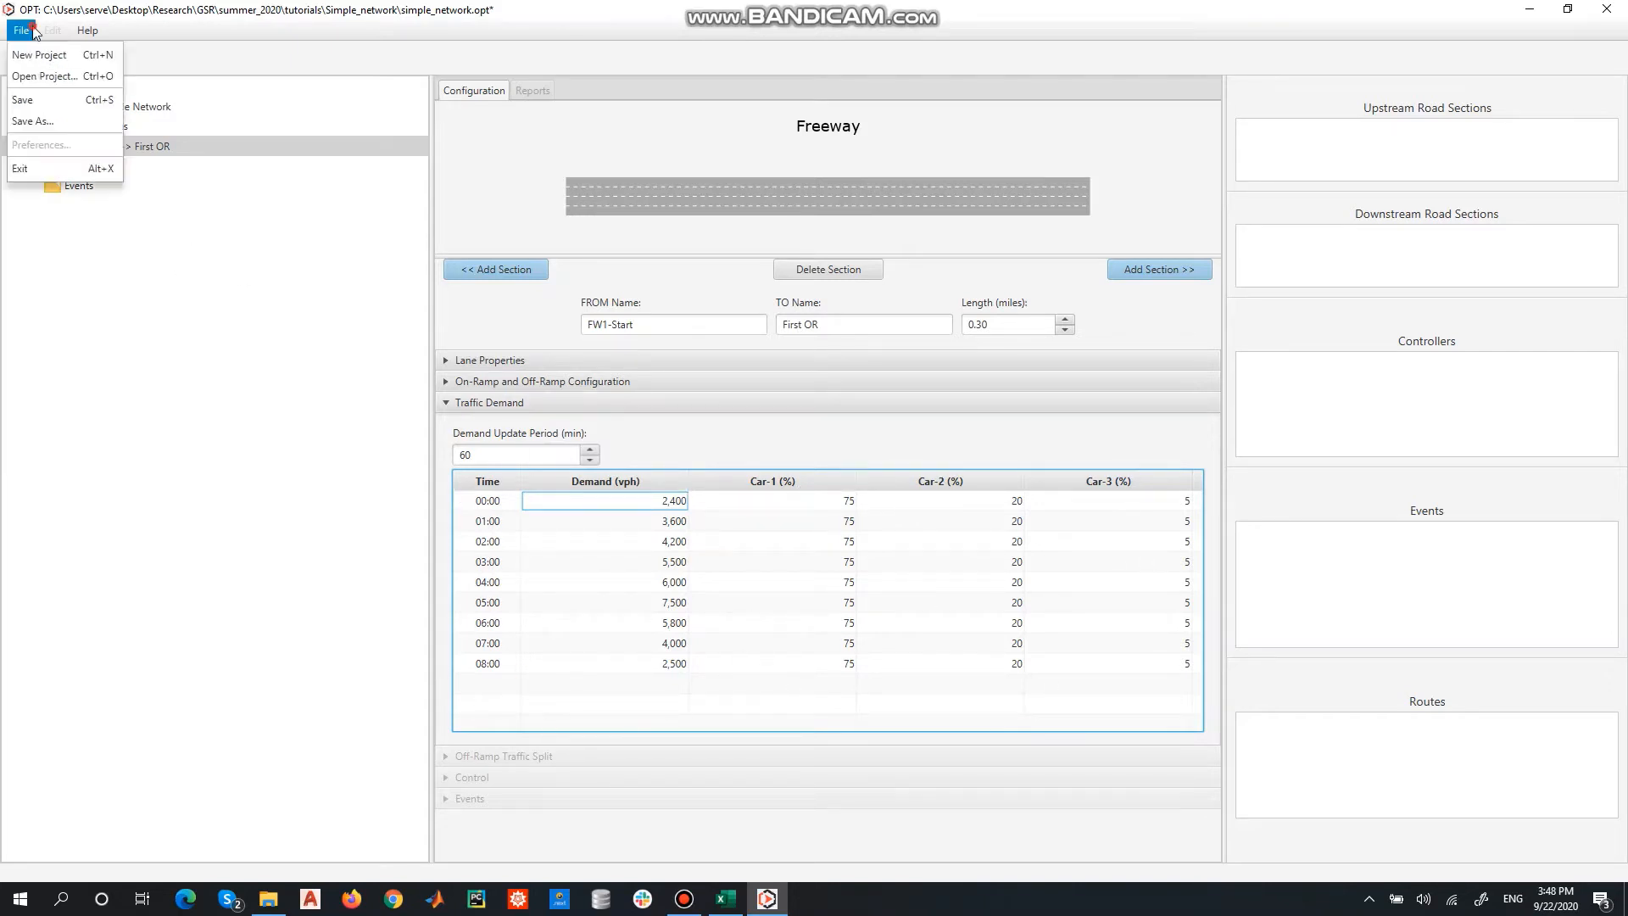
pyautogui.click(50, 105)
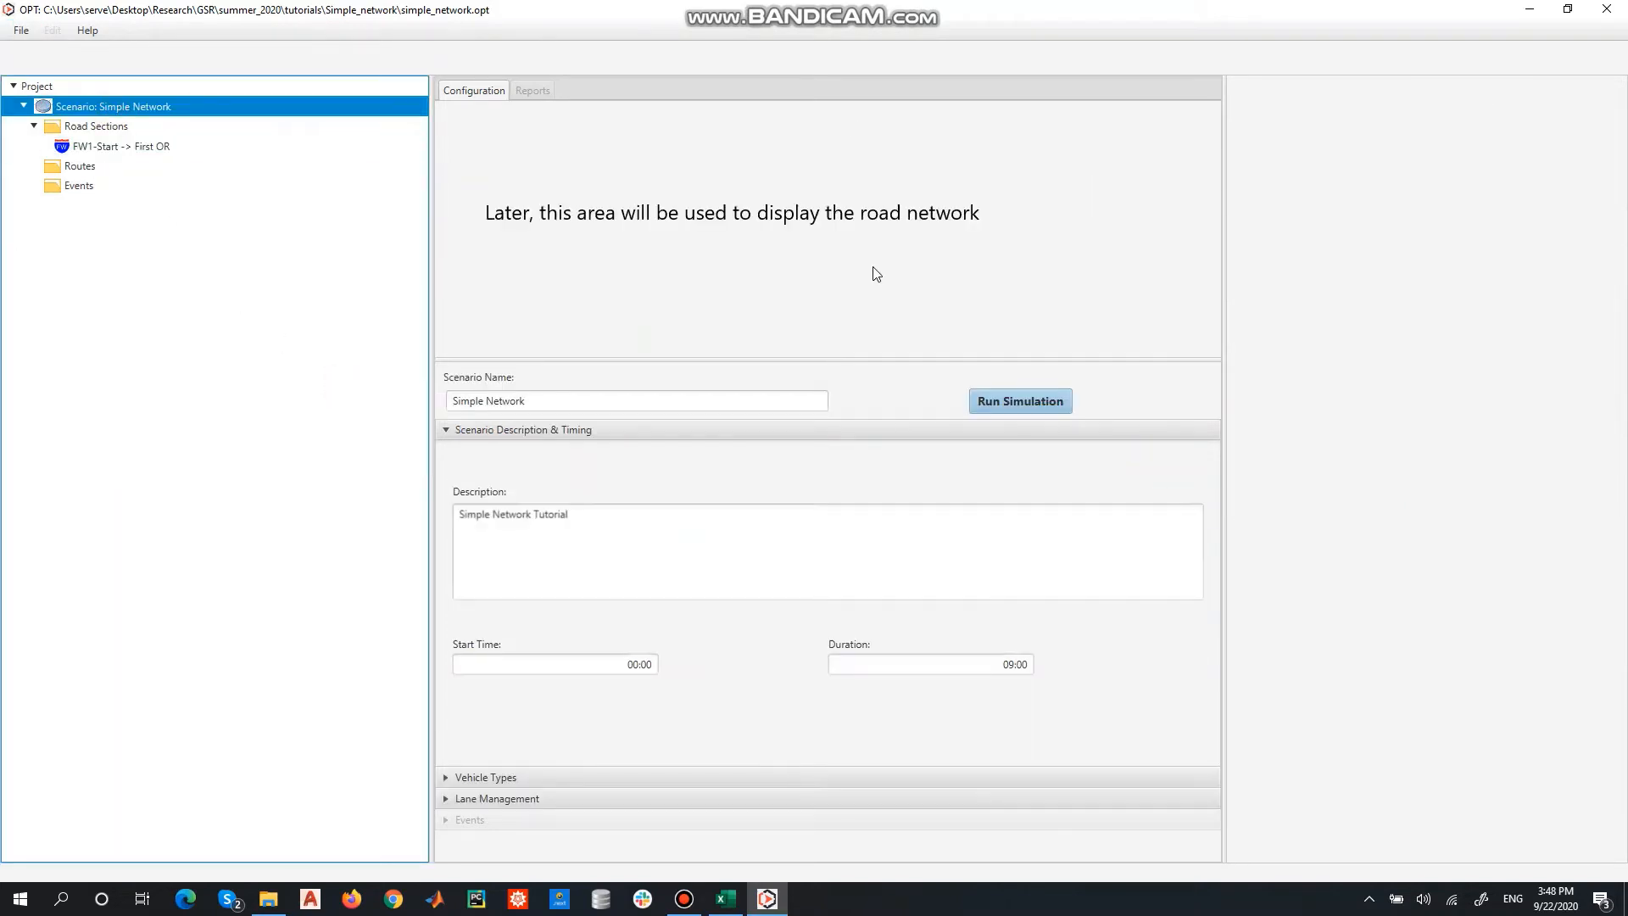
pyautogui.click(1042, 403)
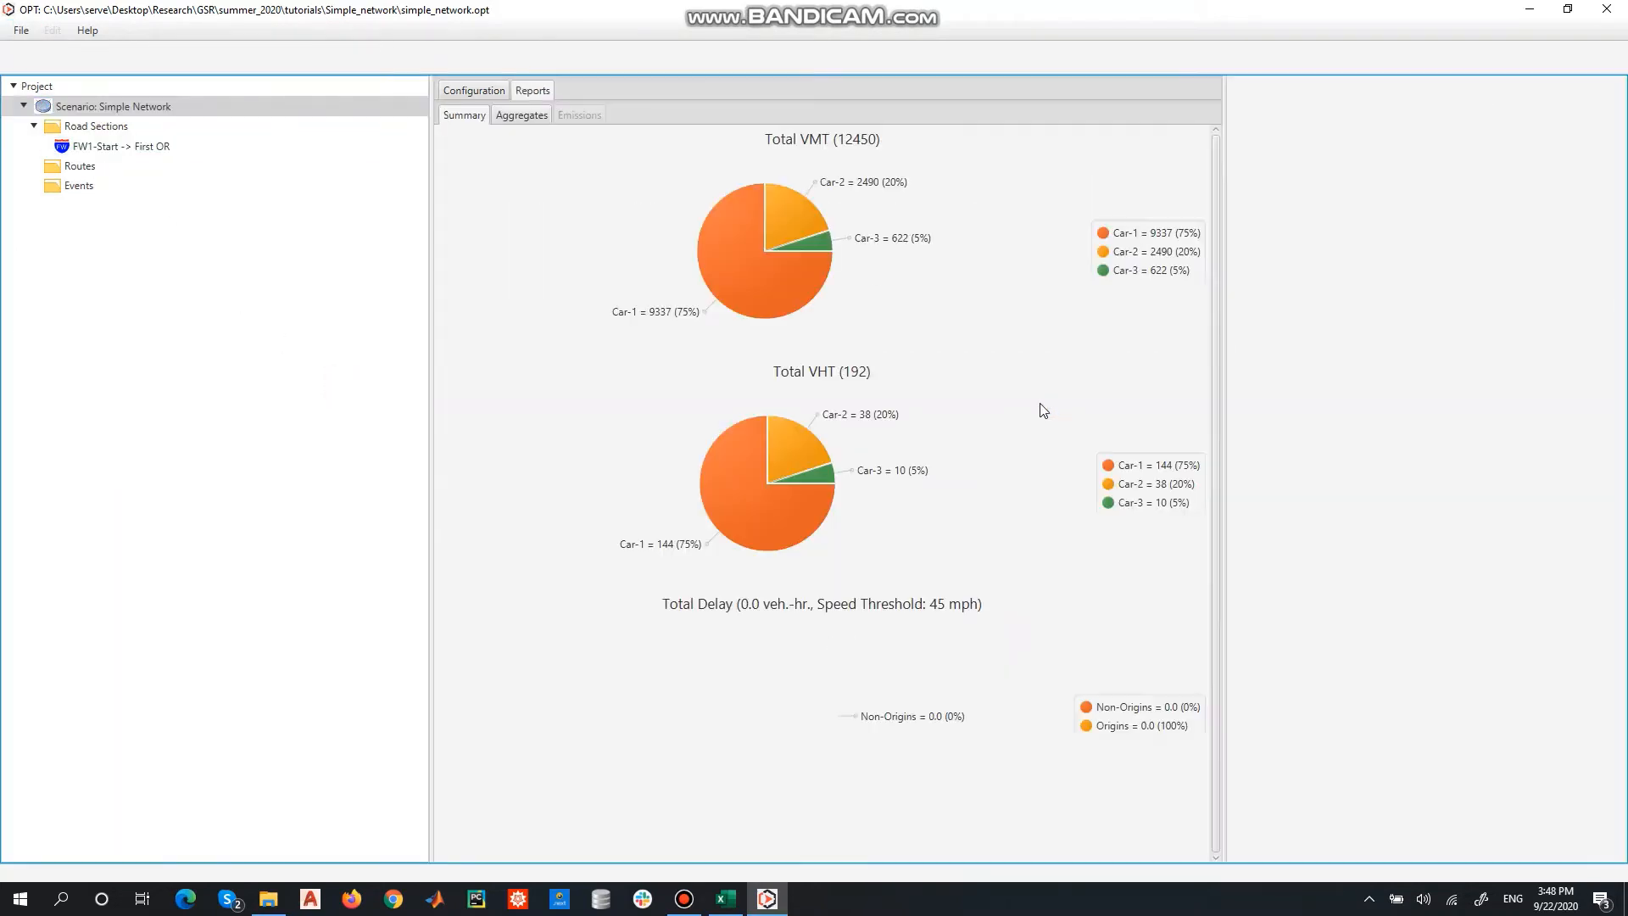
# Review the time series report of the FW1-Start -> First OR section and return to its configuration.
pyautogui.click(112, 154)
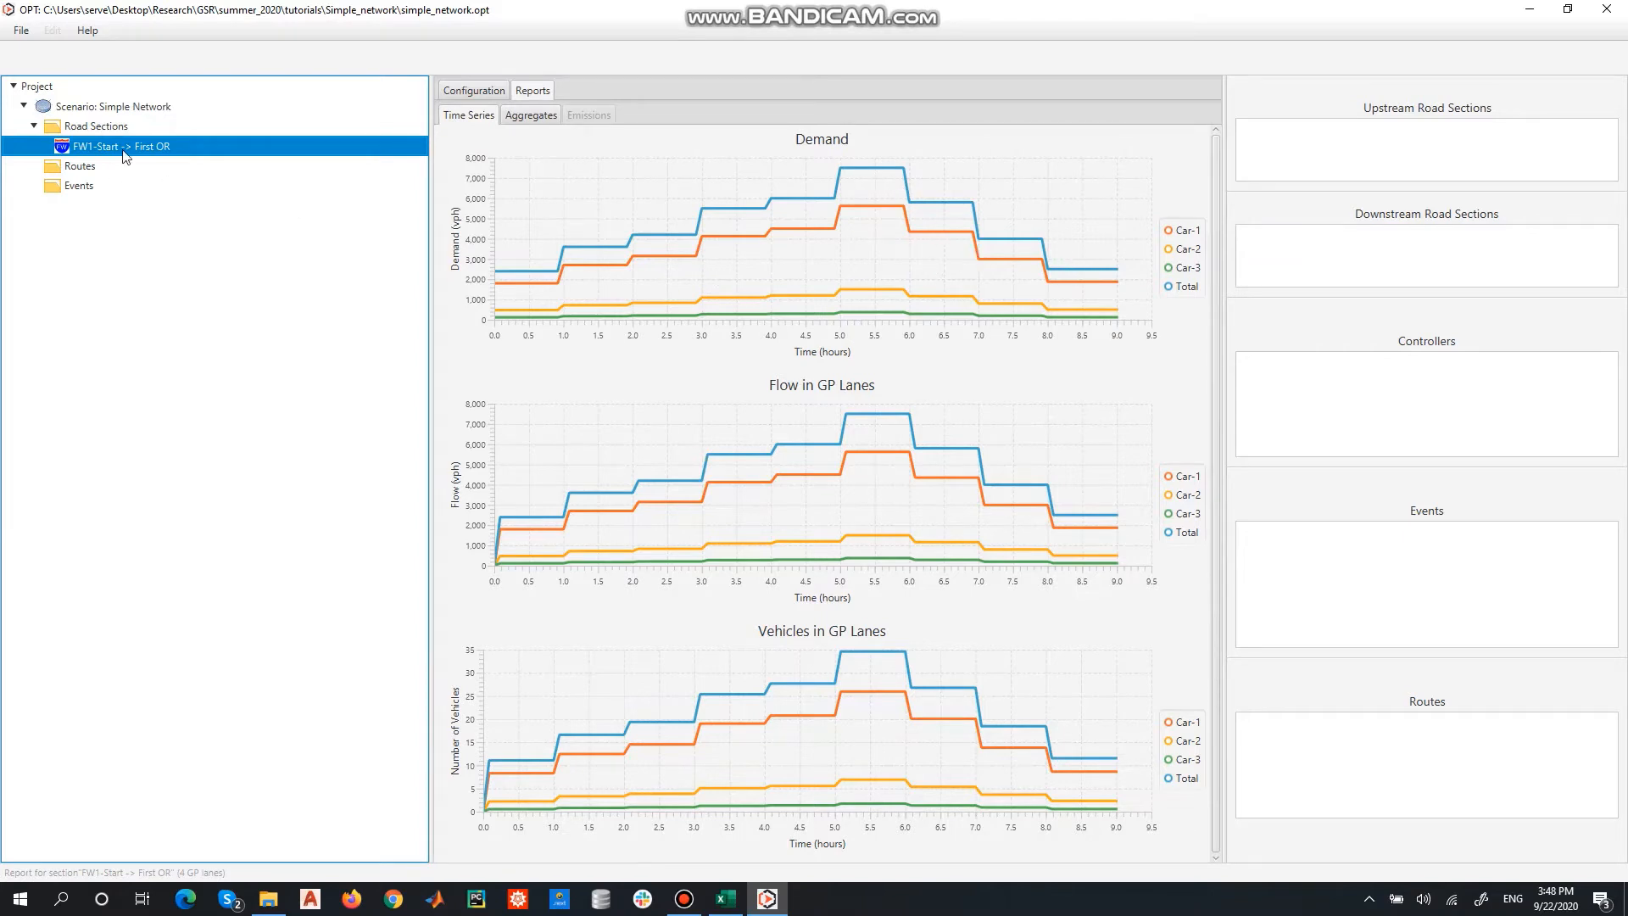
pyautogui.click(478, 90)
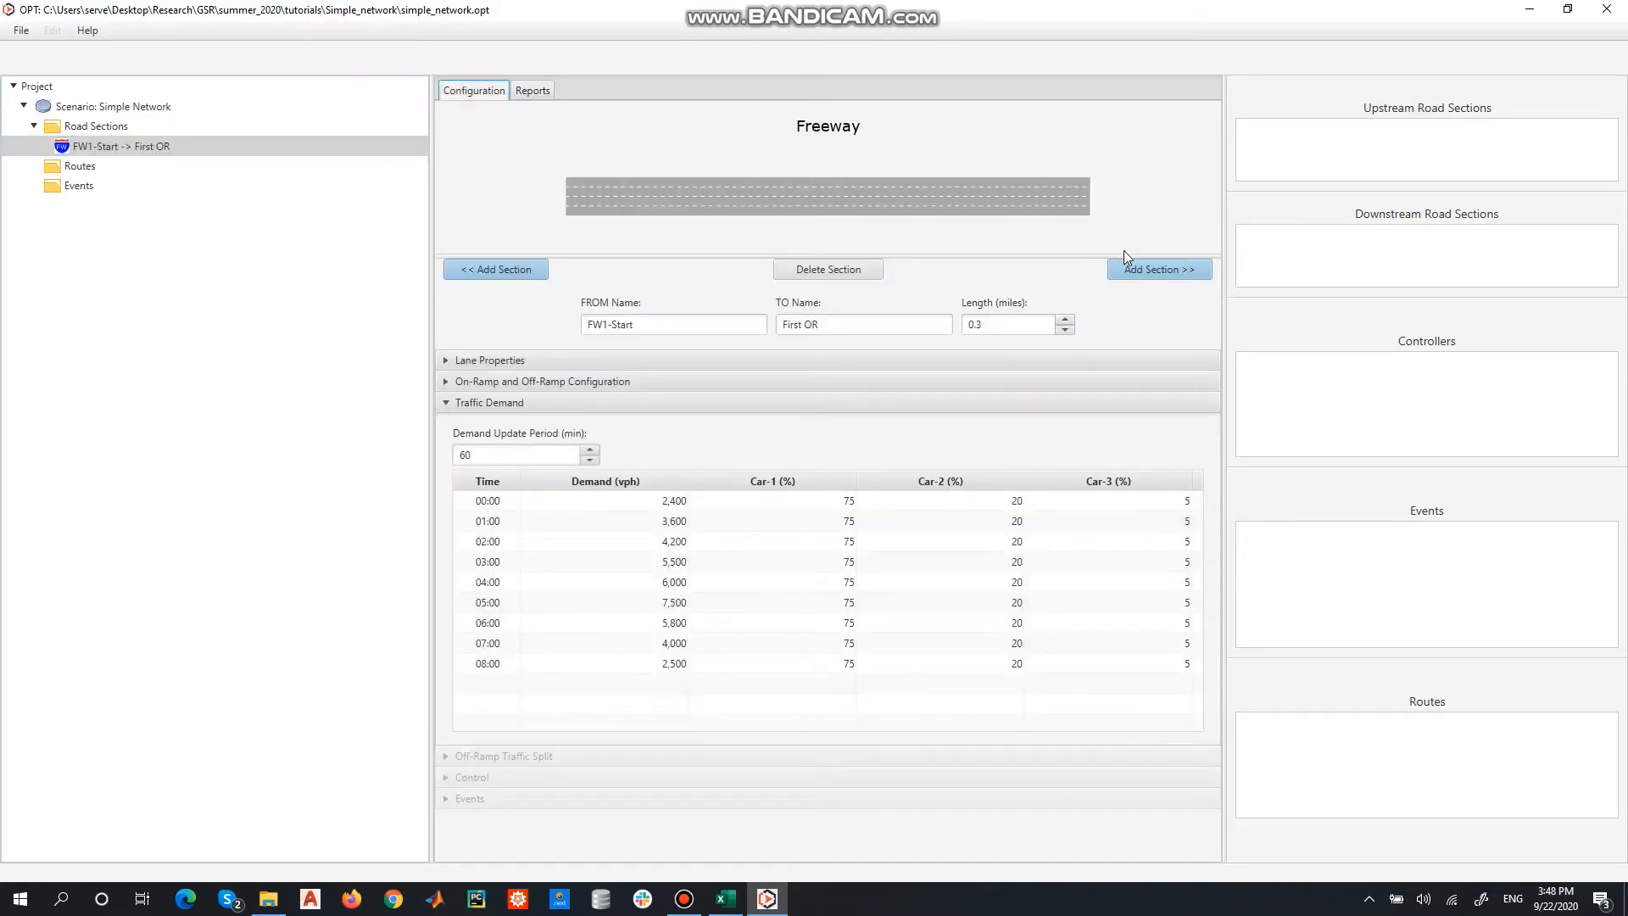
# Add a downstream freeway section from First OR to First Off-Ramp, 0.5 miles long, with settings copied from the current section.
pyautogui.click(1143, 273)
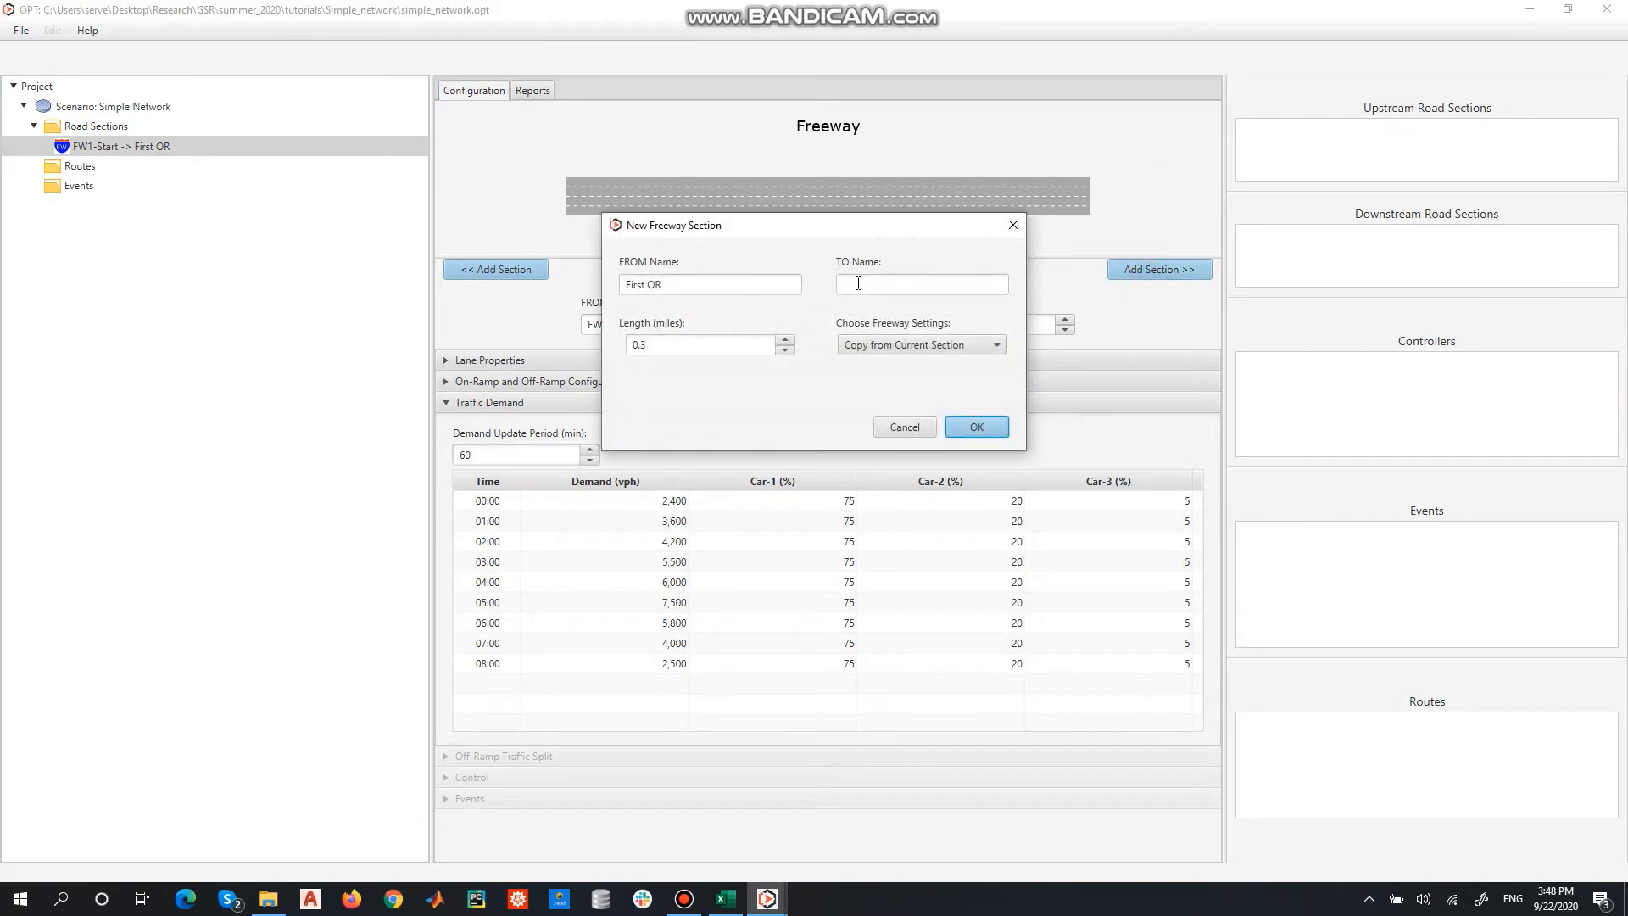
pyautogui.click(859, 283)
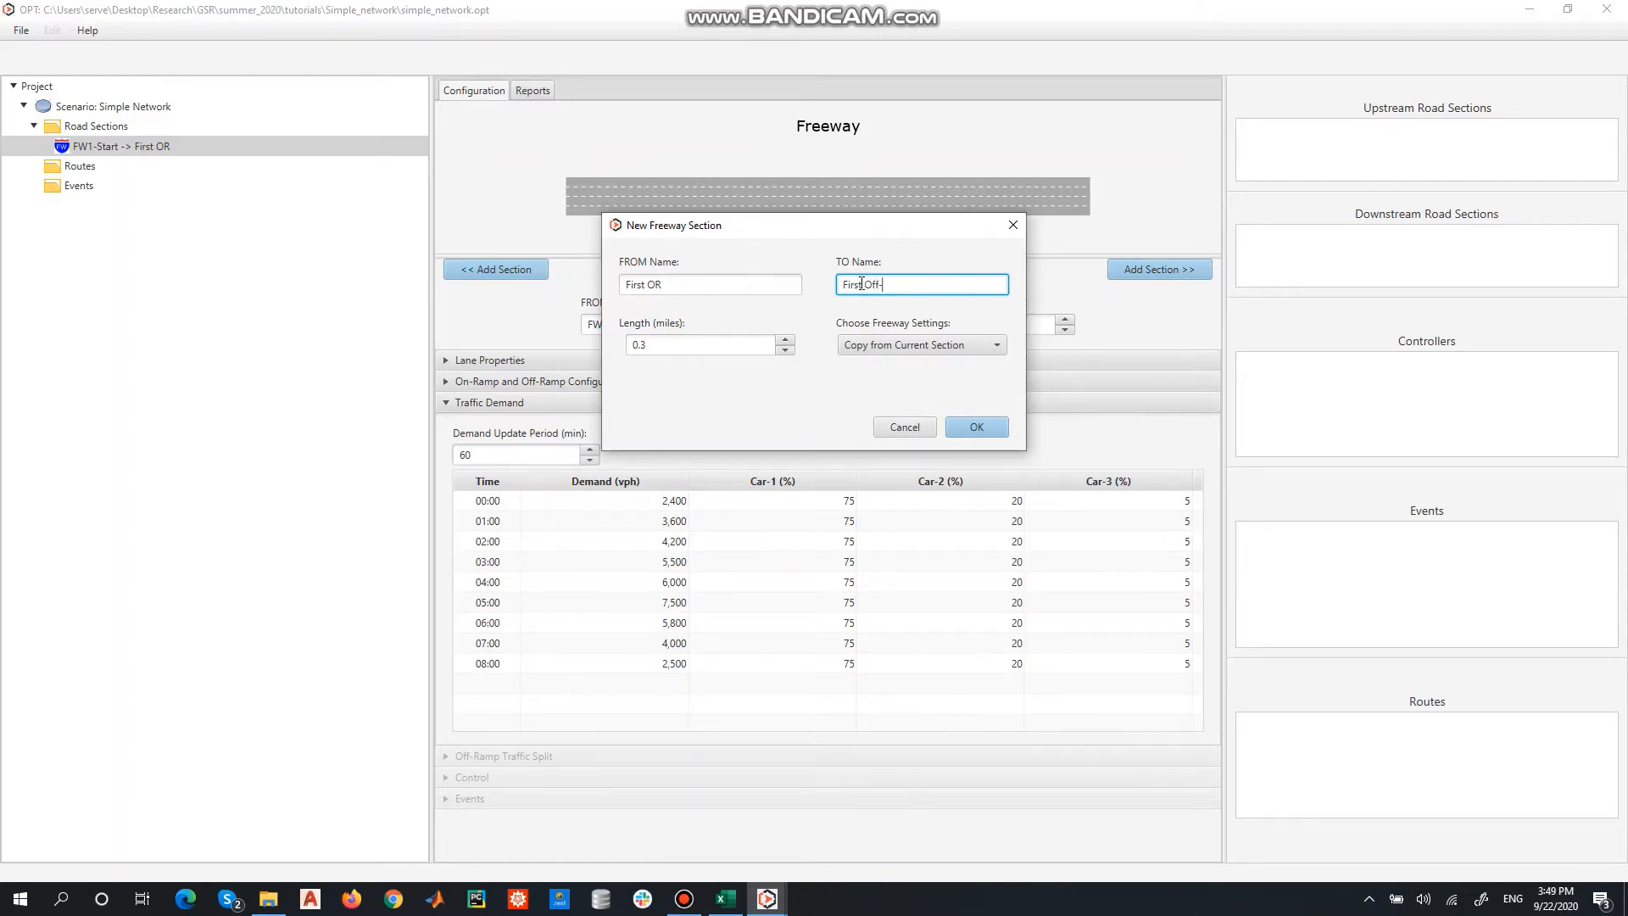
pyautogui.write('Ramp')
pyautogui.click(707, 348)
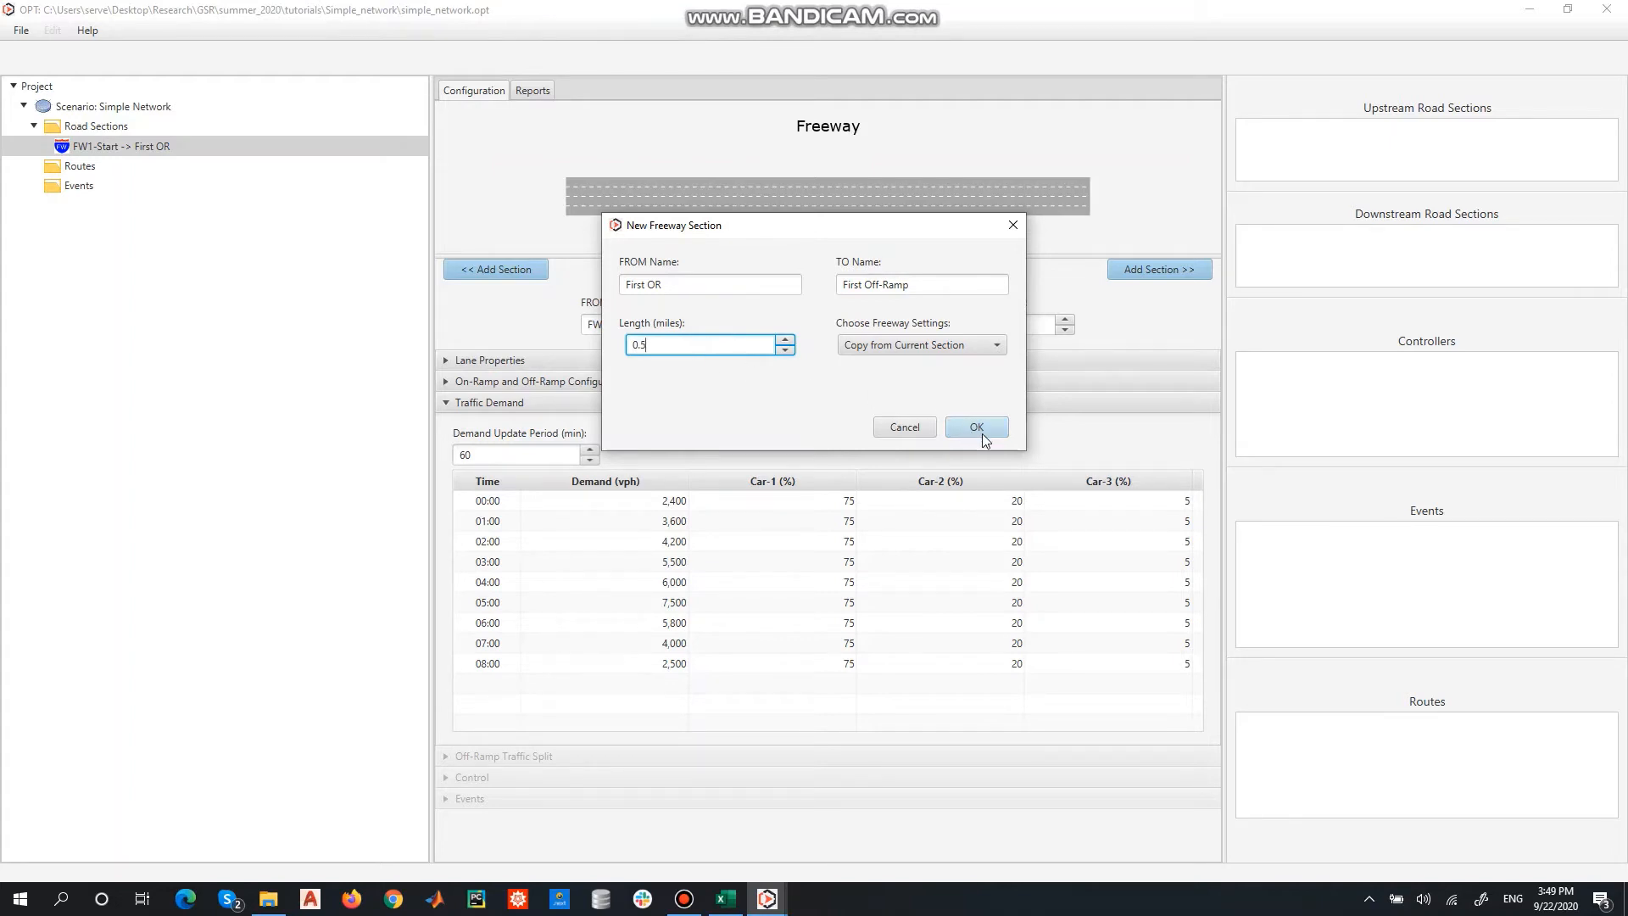
pyautogui.click(914, 346)
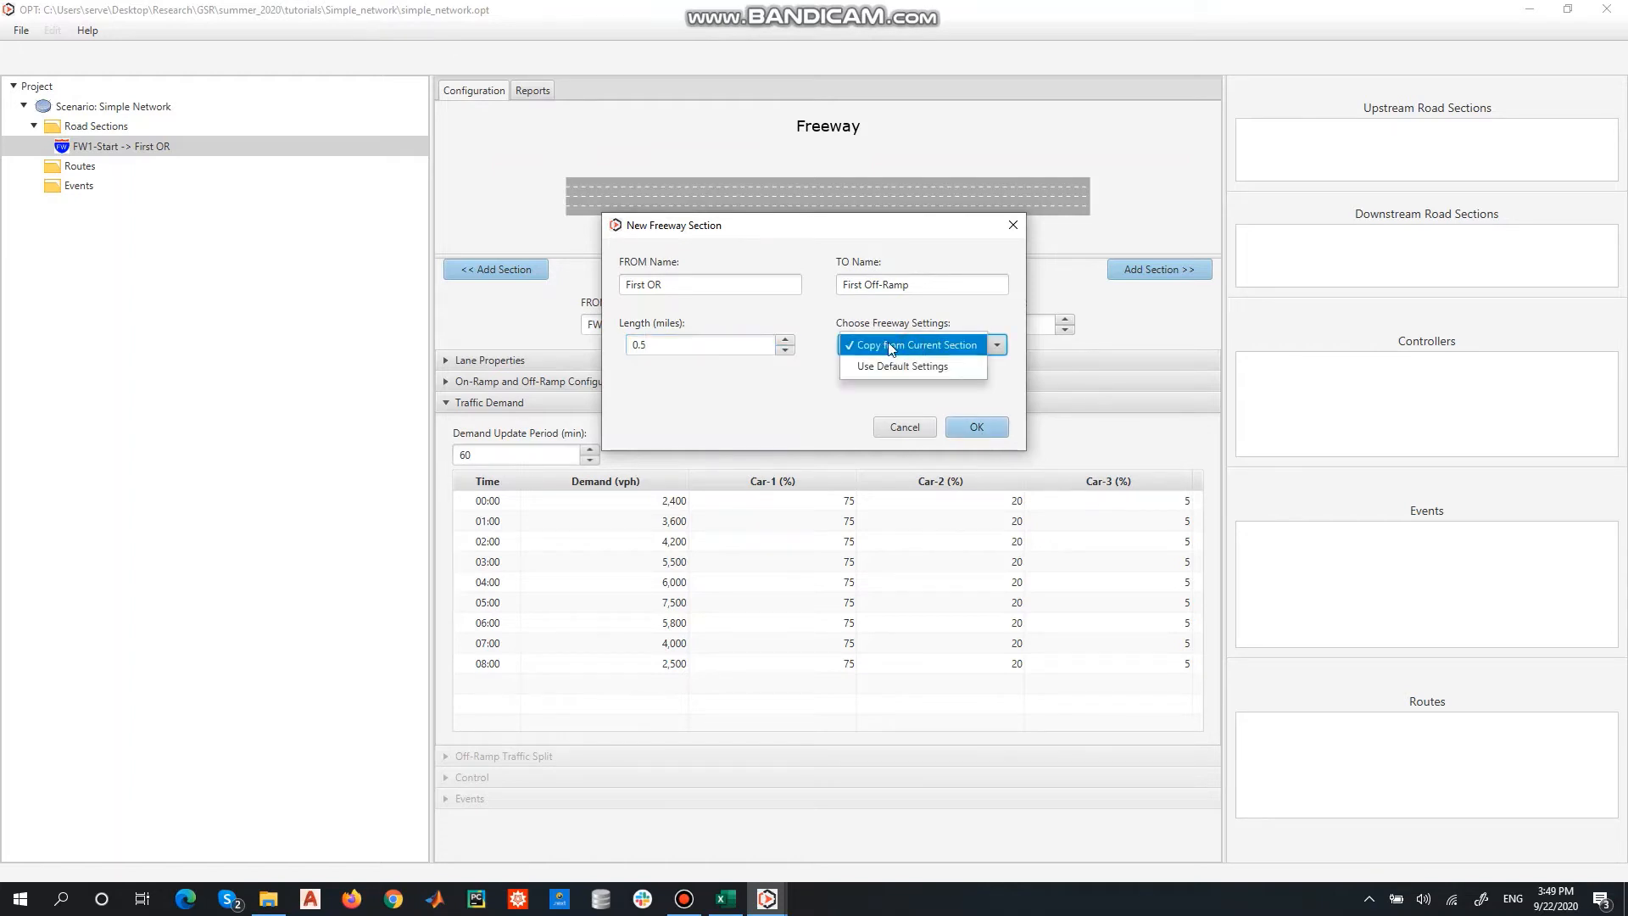
pyautogui.click(958, 346)
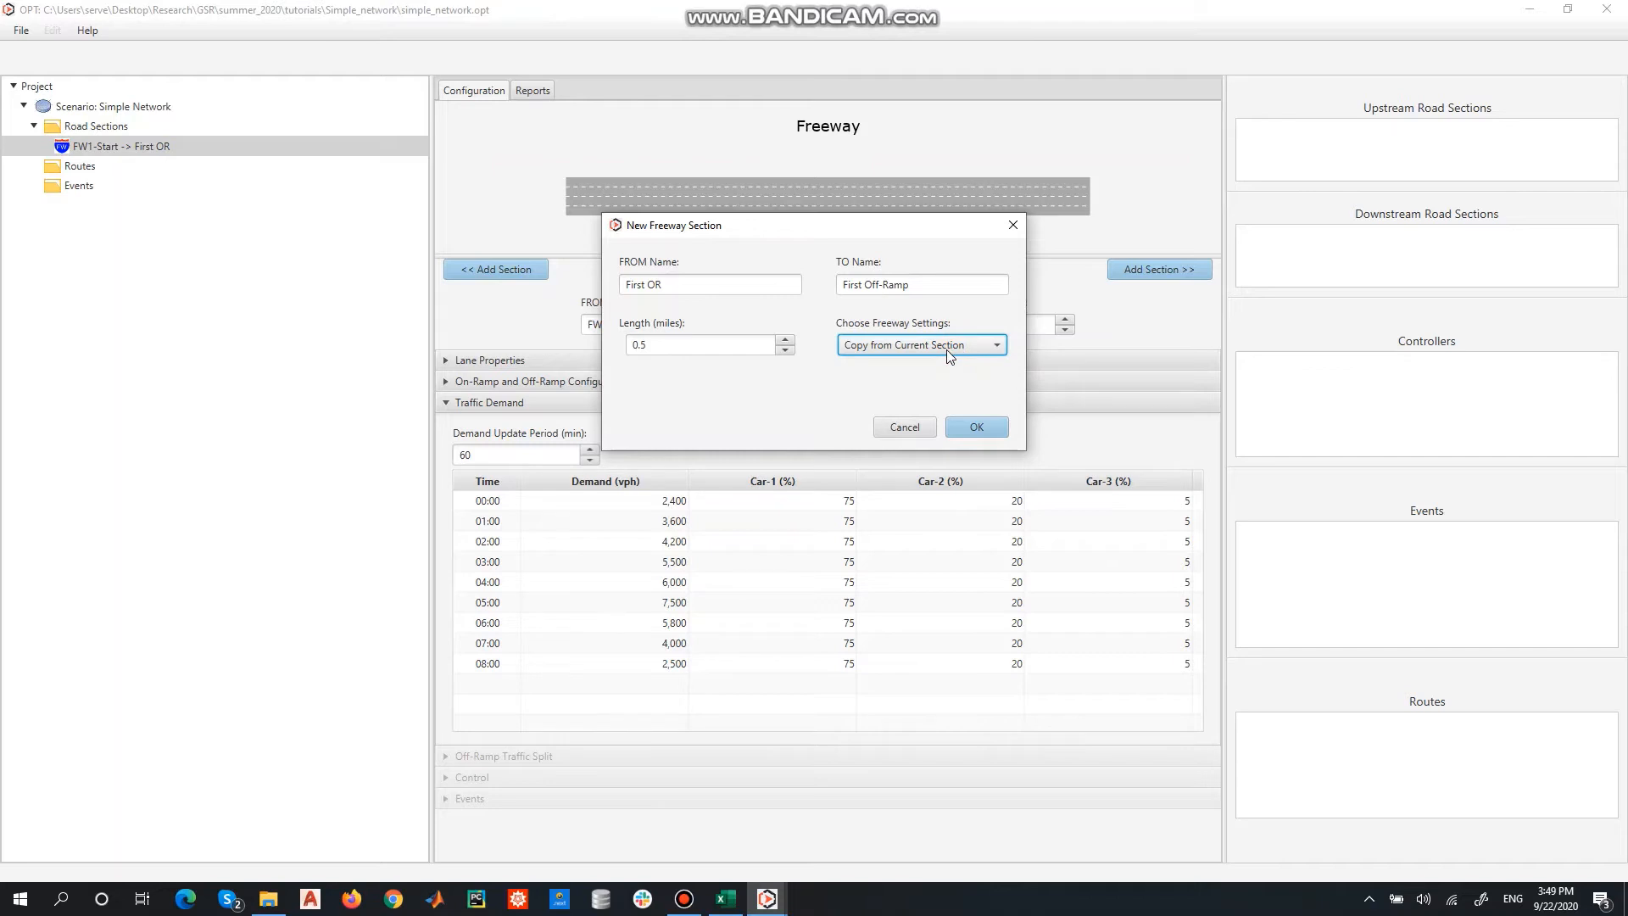
pyautogui.click(982, 424)
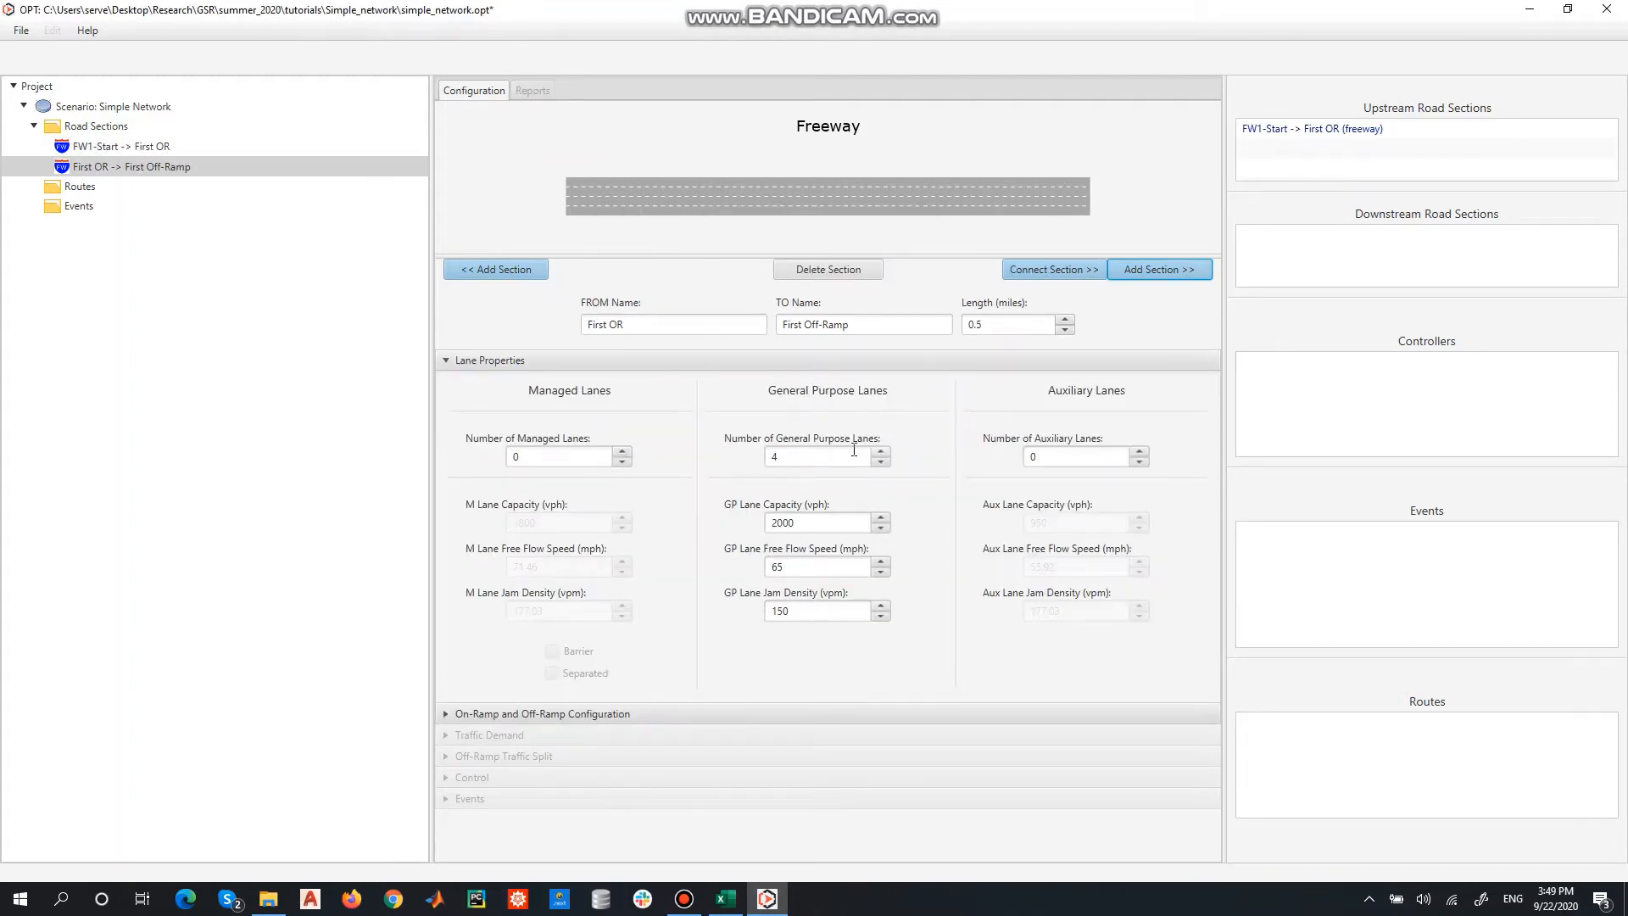
# Add an outer on-ramp to the First OR -> First Off-Ramp section, 0.2 miles long, with 0 managed lanes and 1 general purpose lane.
pyautogui.click(503, 720)
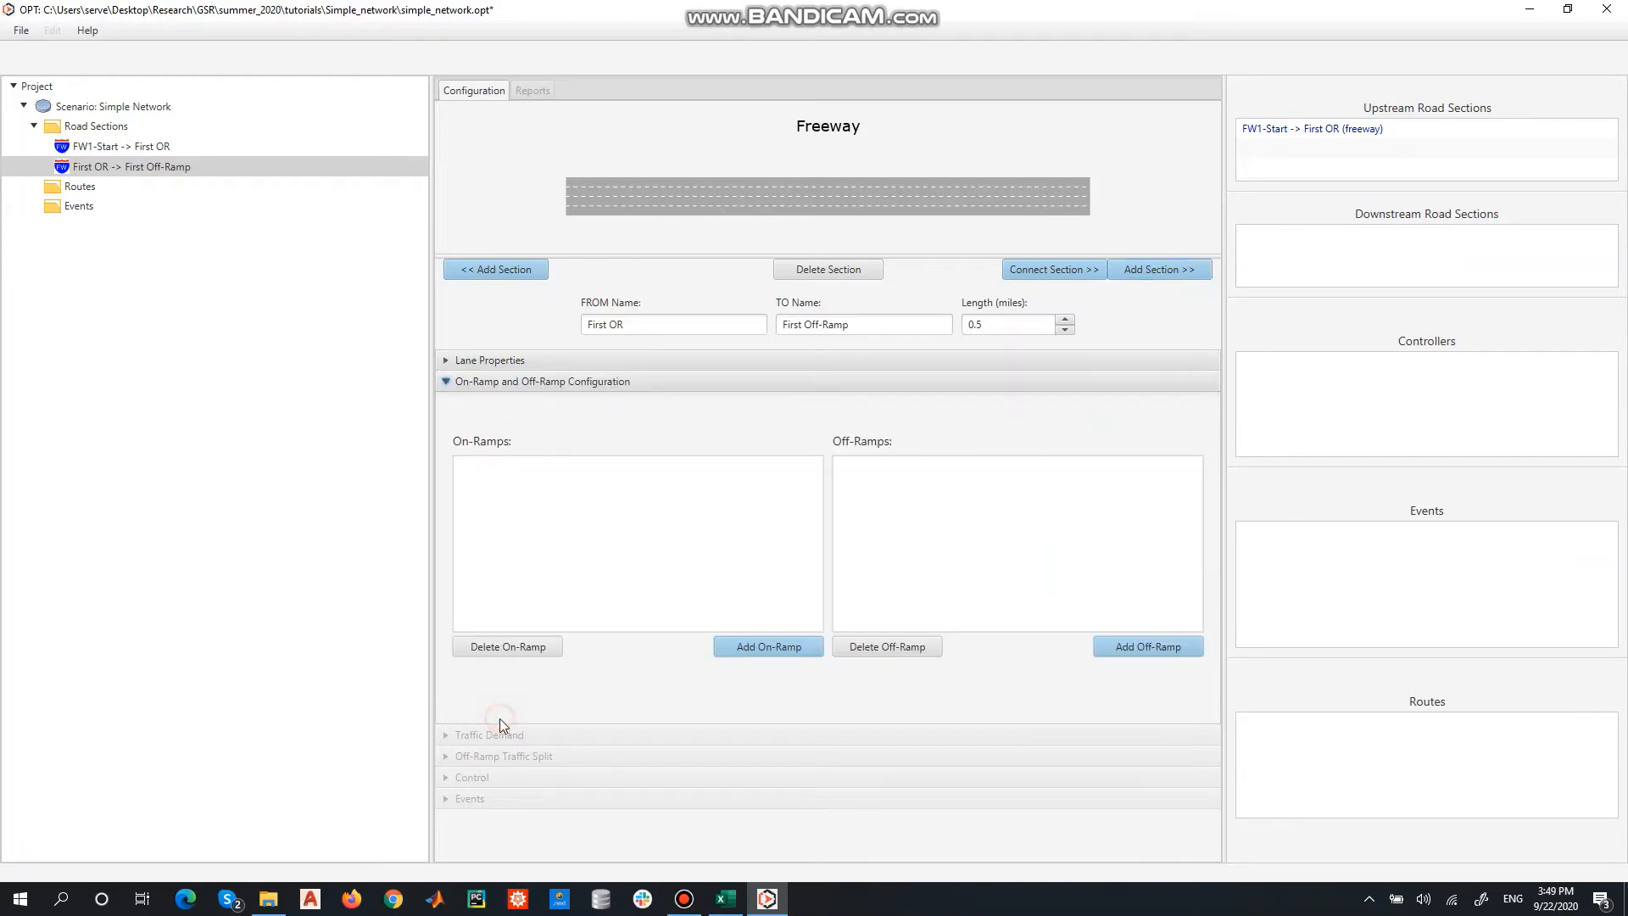
pyautogui.click(766, 643)
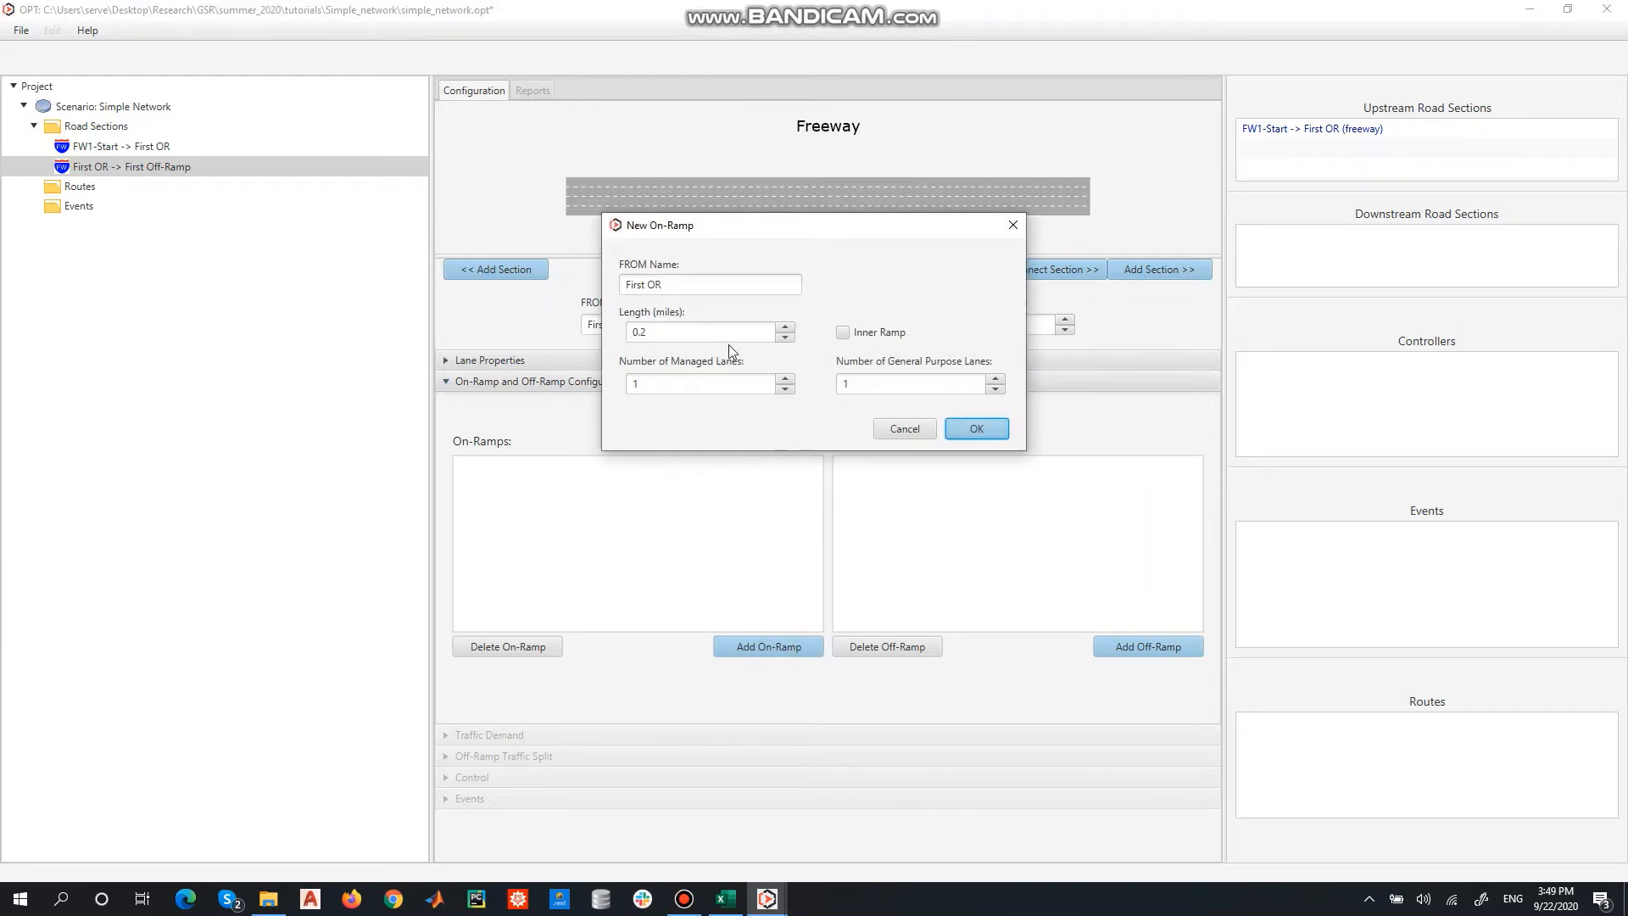
pyautogui.click(674, 326)
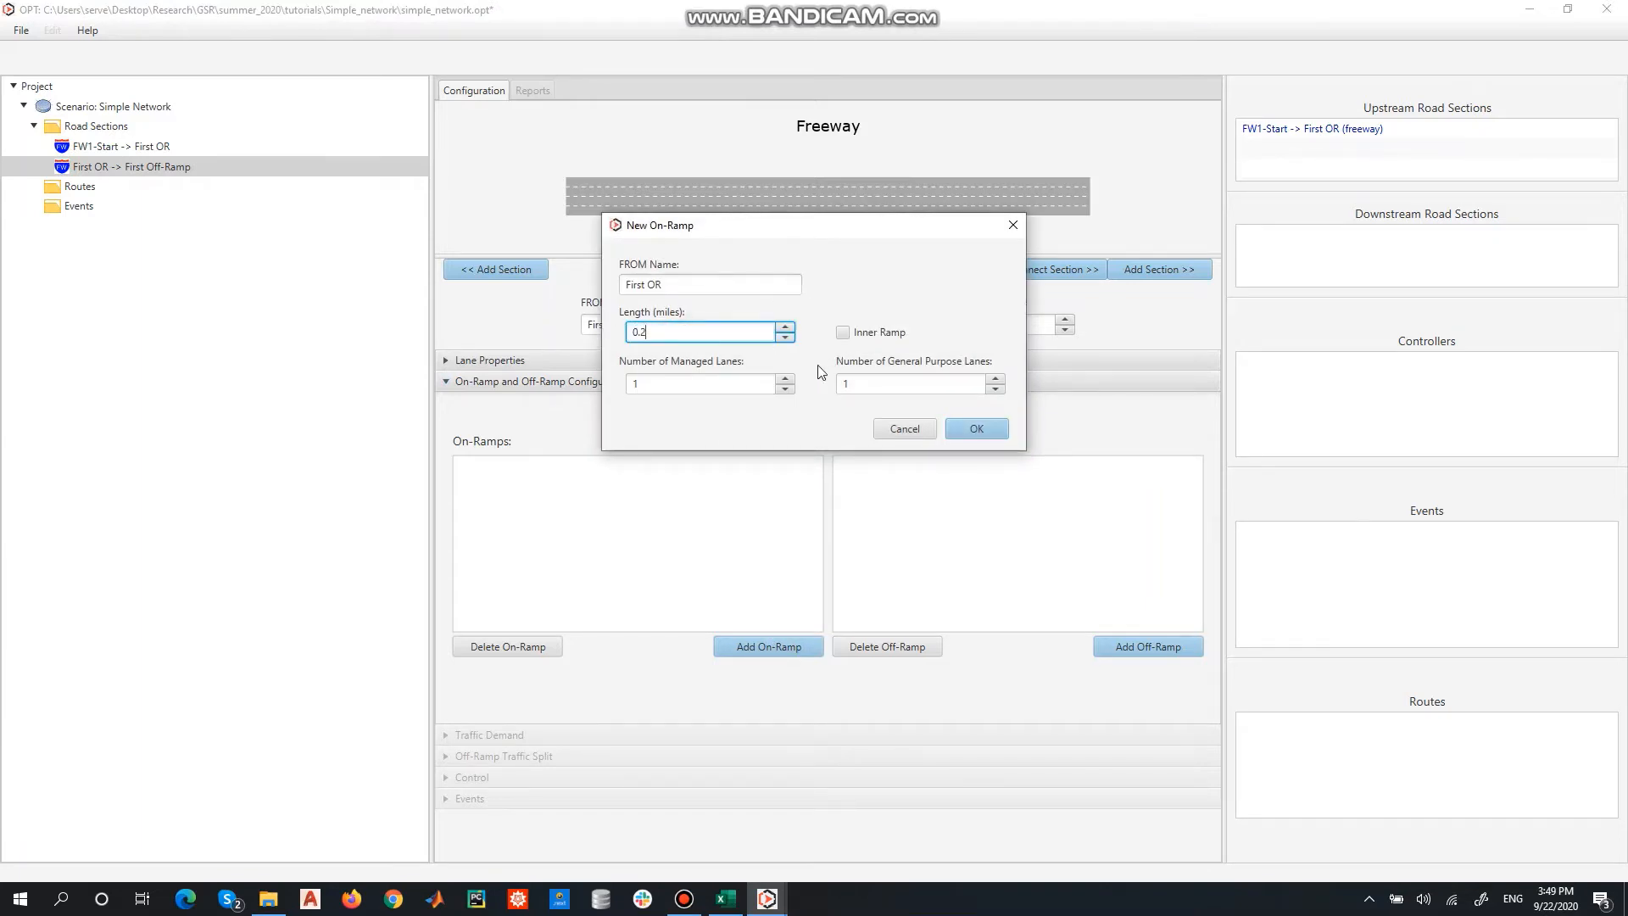
pyautogui.click(786, 389)
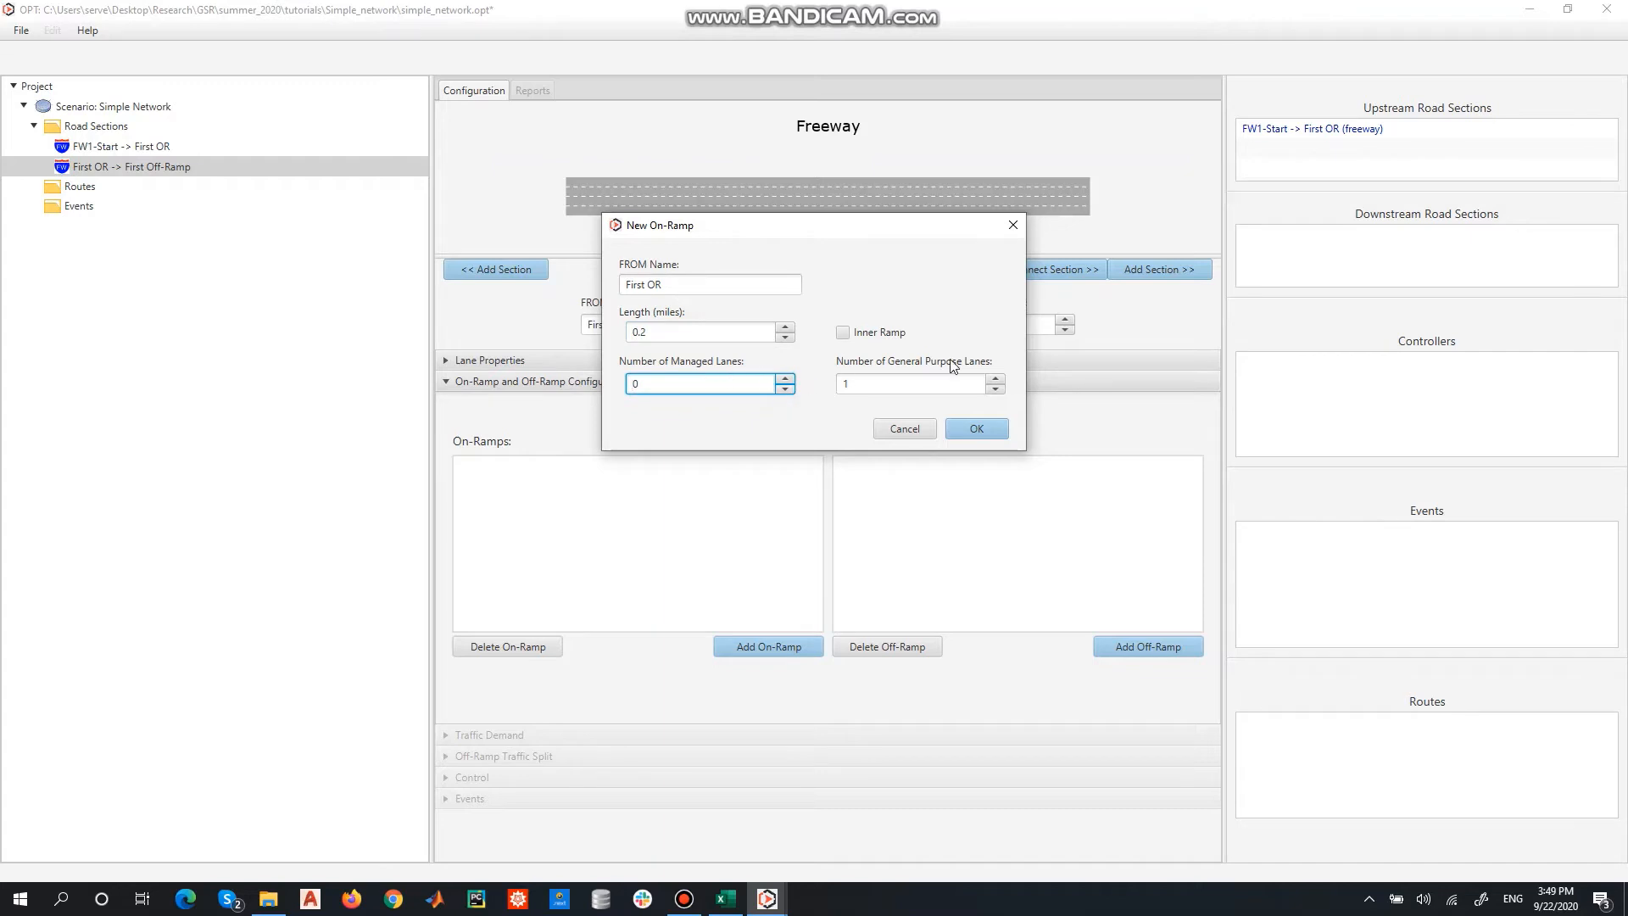
pyautogui.click(855, 337)
pyautogui.click(857, 341)
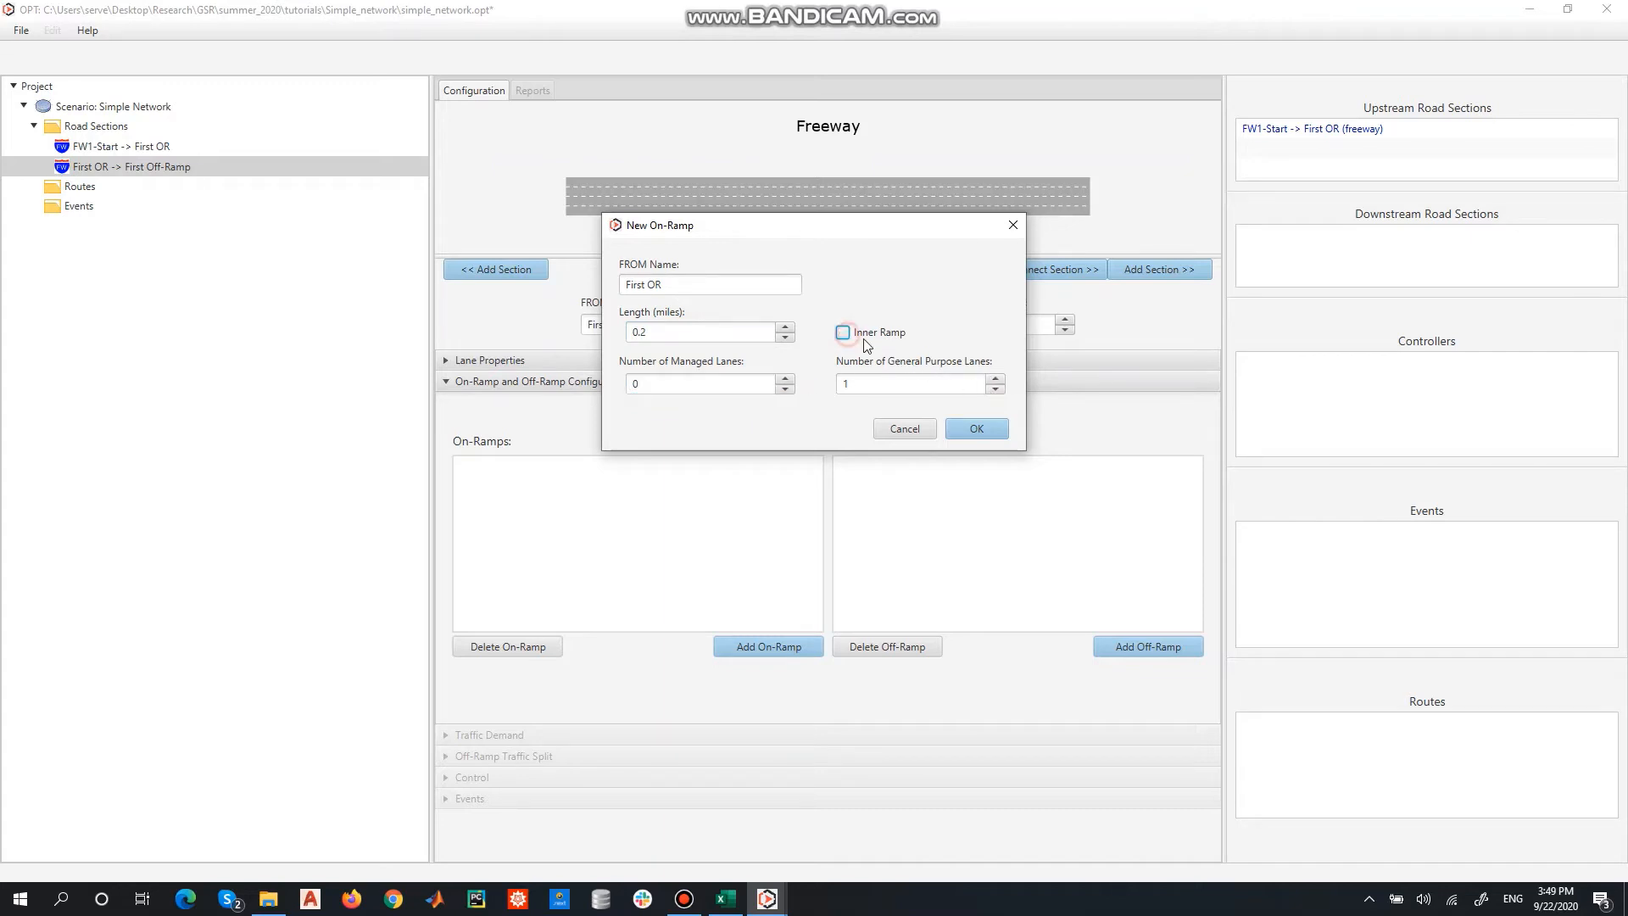
pyautogui.click(970, 429)
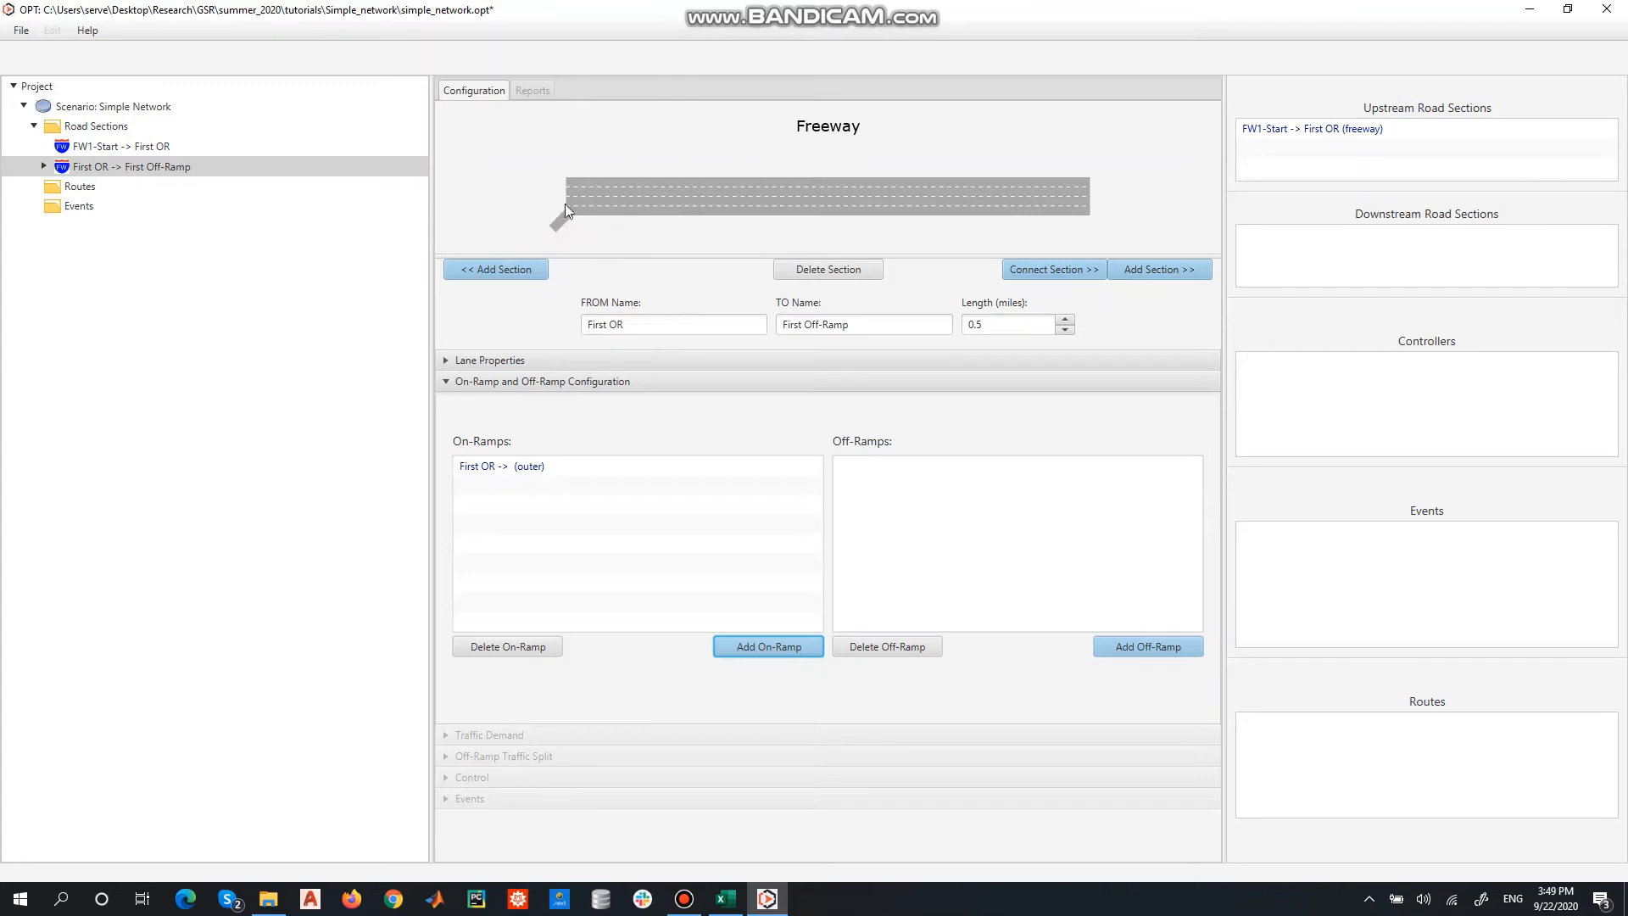
# Set the First OR on-ramp's general purpose lane capacity to 1400 vph, free flow speed to 65 mph and jam density to 150 vpm.
pyautogui.doubleClick(542, 470)
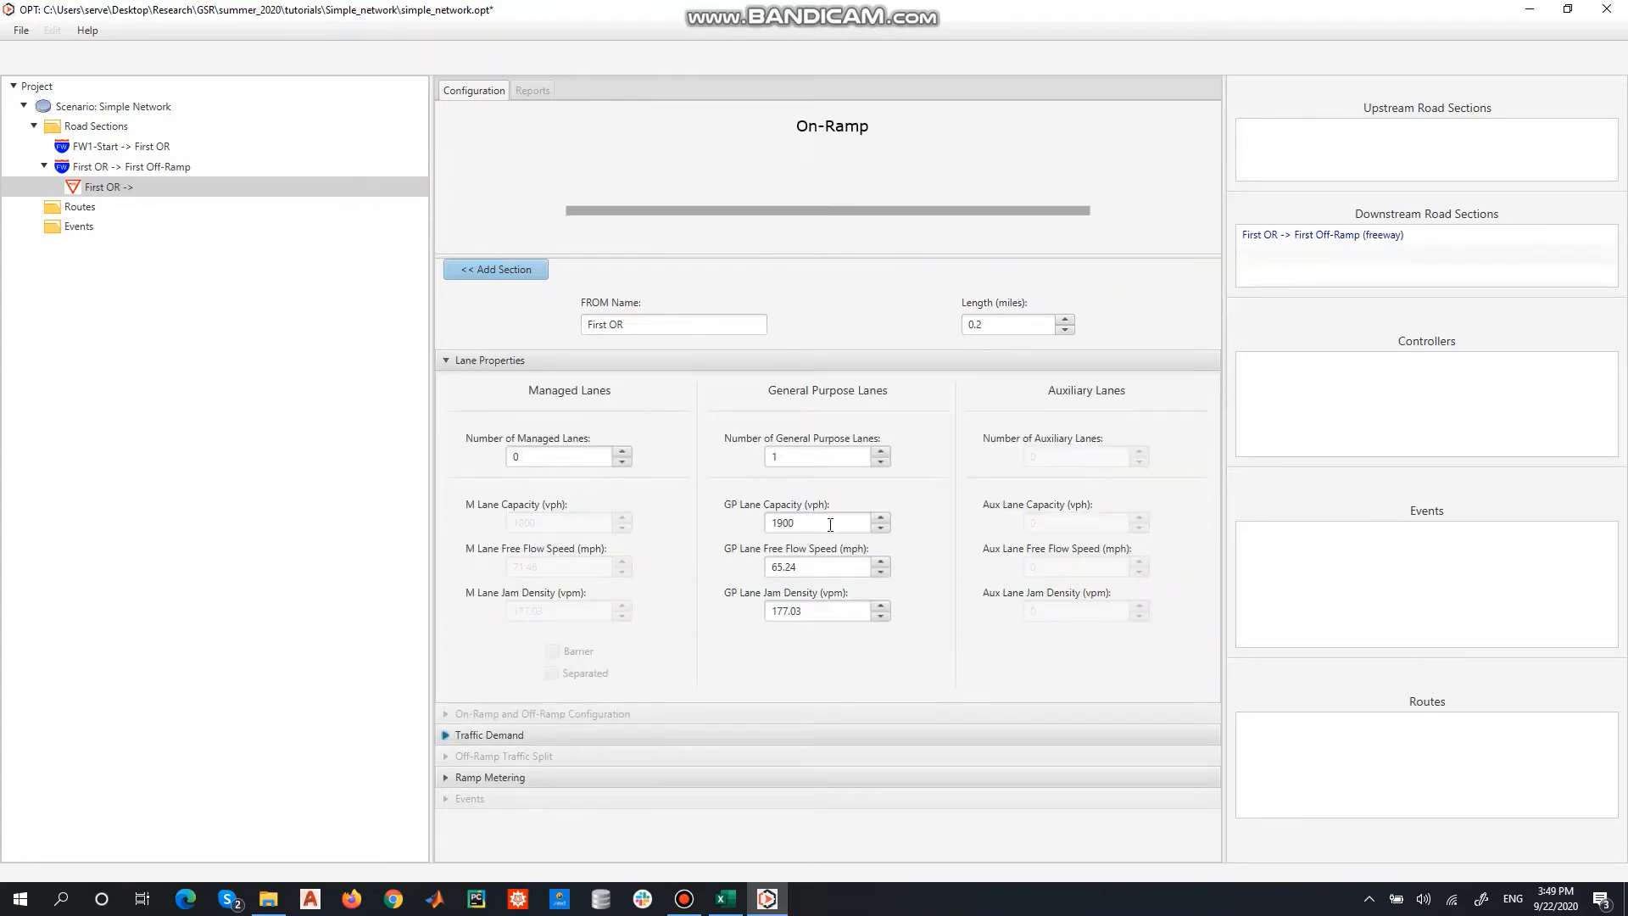
pyautogui.moveTo(830, 525); pyautogui.dragTo(698, 522)
pyautogui.write('1400')
pyautogui.moveTo(850, 567); pyautogui.dragTo(593, 568)
pyautogui.write('65')
pyautogui.moveTo(831, 614); pyautogui.dragTo(601, 603)
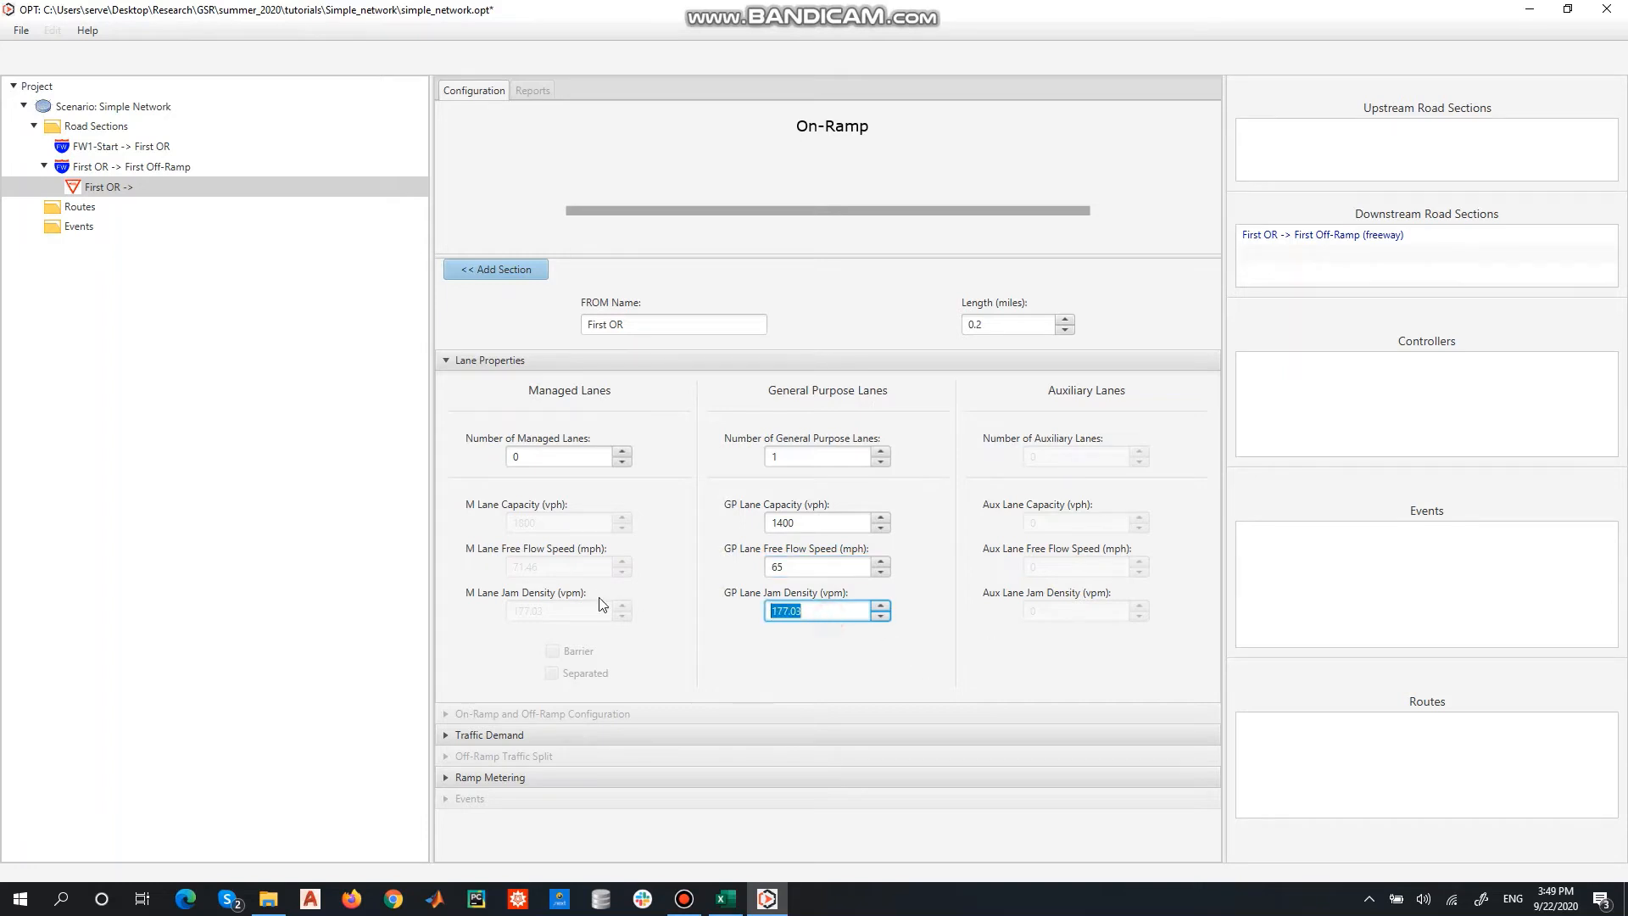
pyautogui.write('150')
# Set the on-ramp's demand update period to 60 minutes and fill its demand table with the First OR demands and car percentages copied from Excel.
pyautogui.click(490, 735)
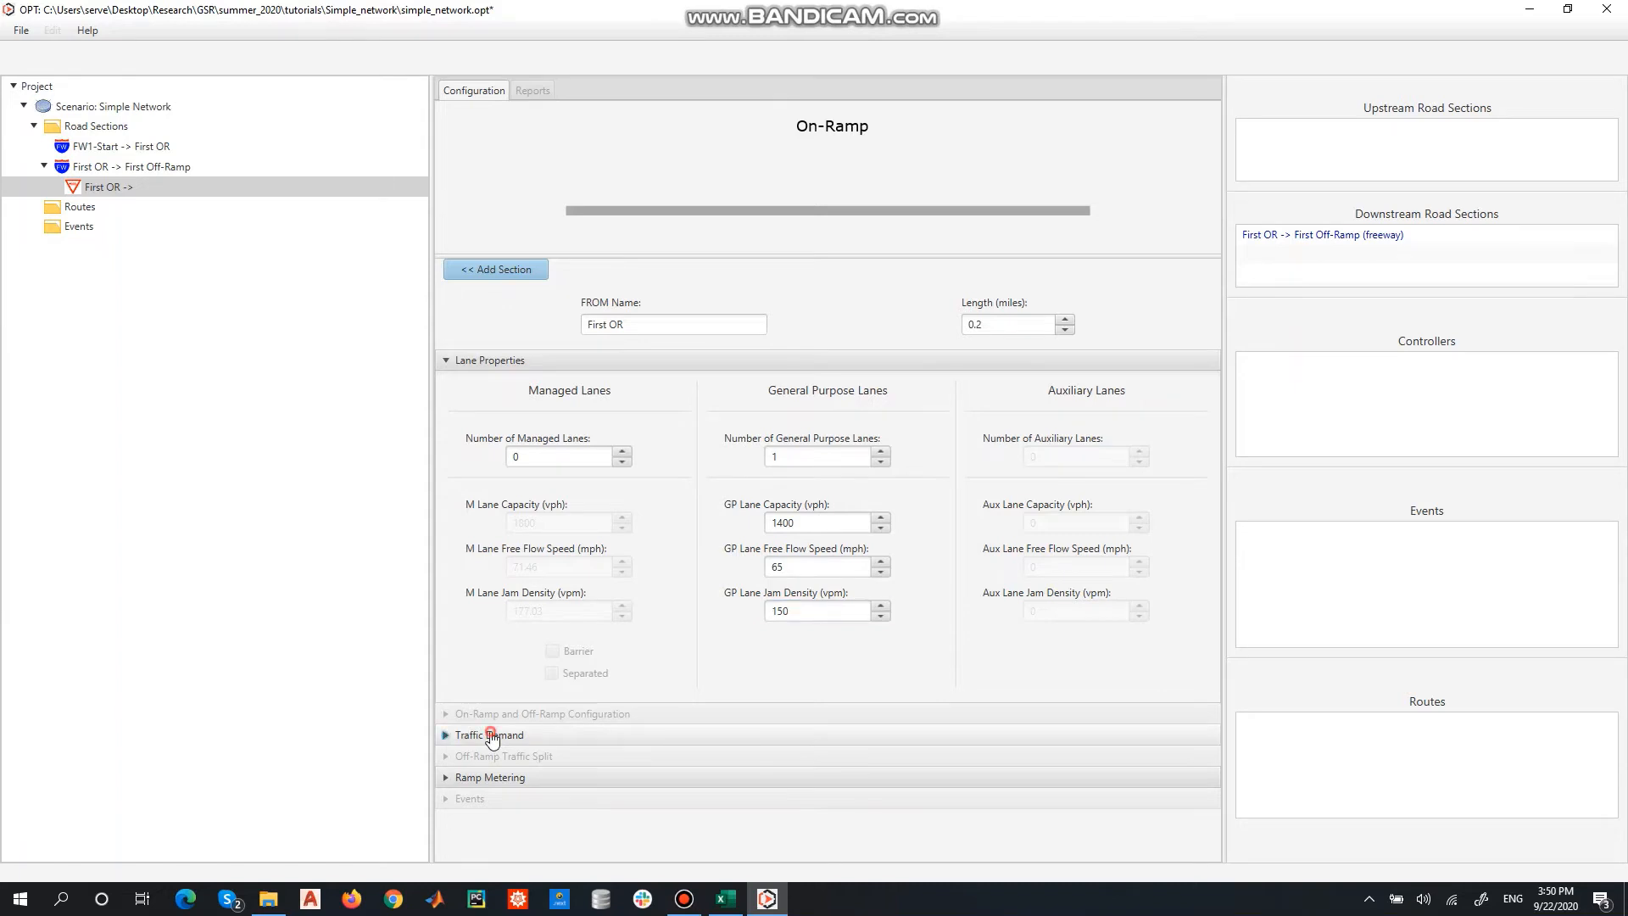
pyautogui.doubleClick(491, 454)
pyautogui.write('60')
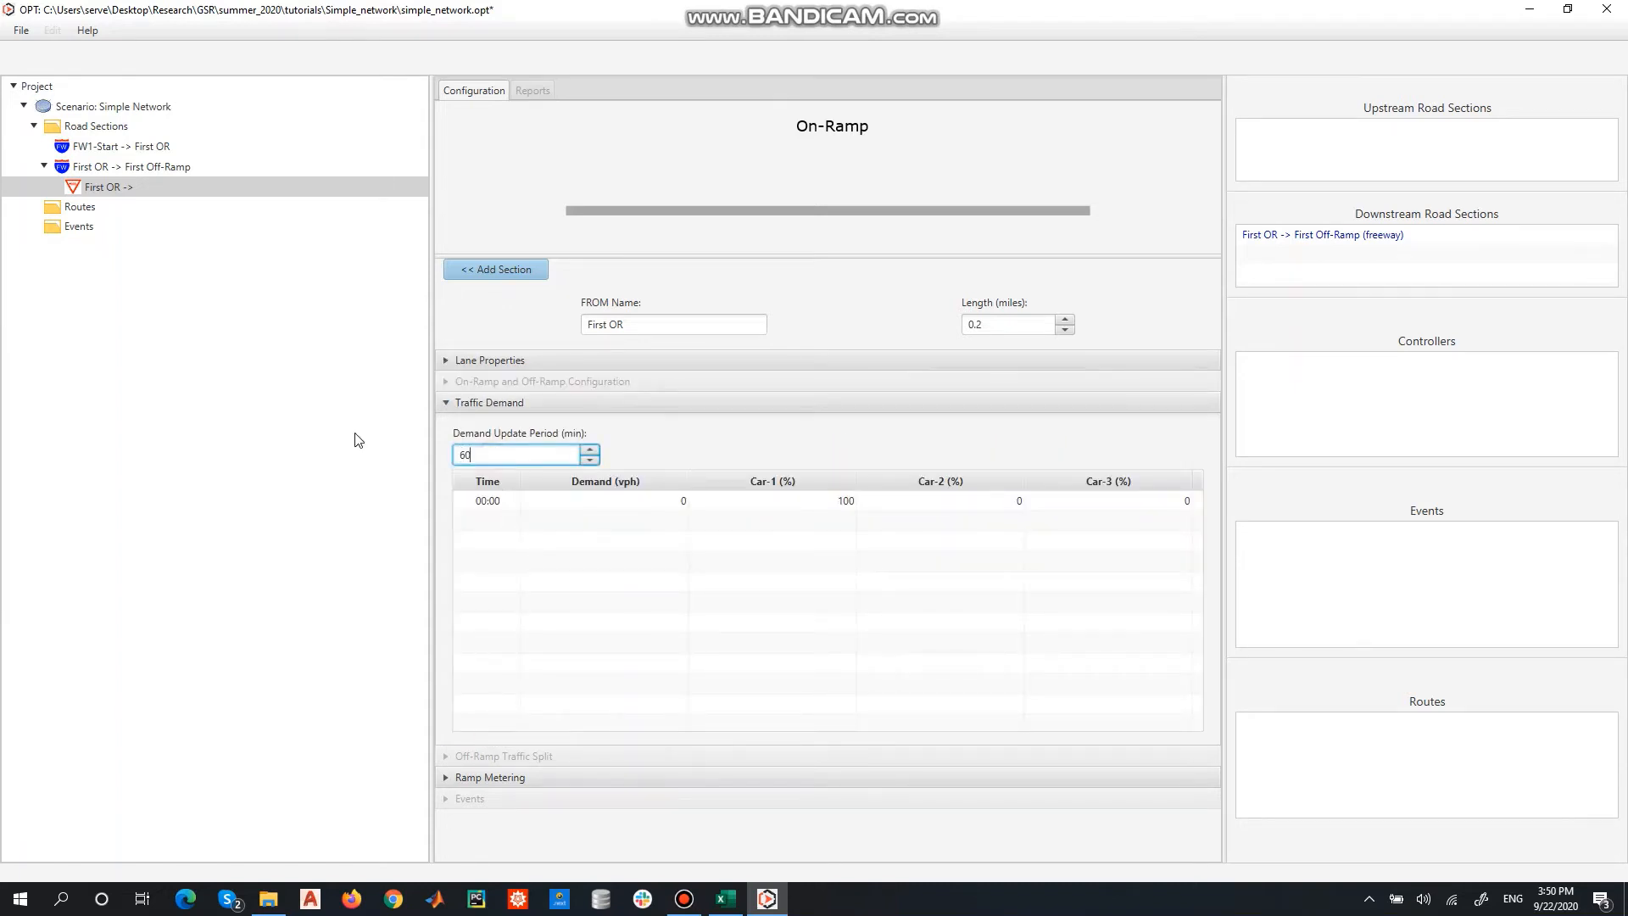
pyautogui.click(619, 505)
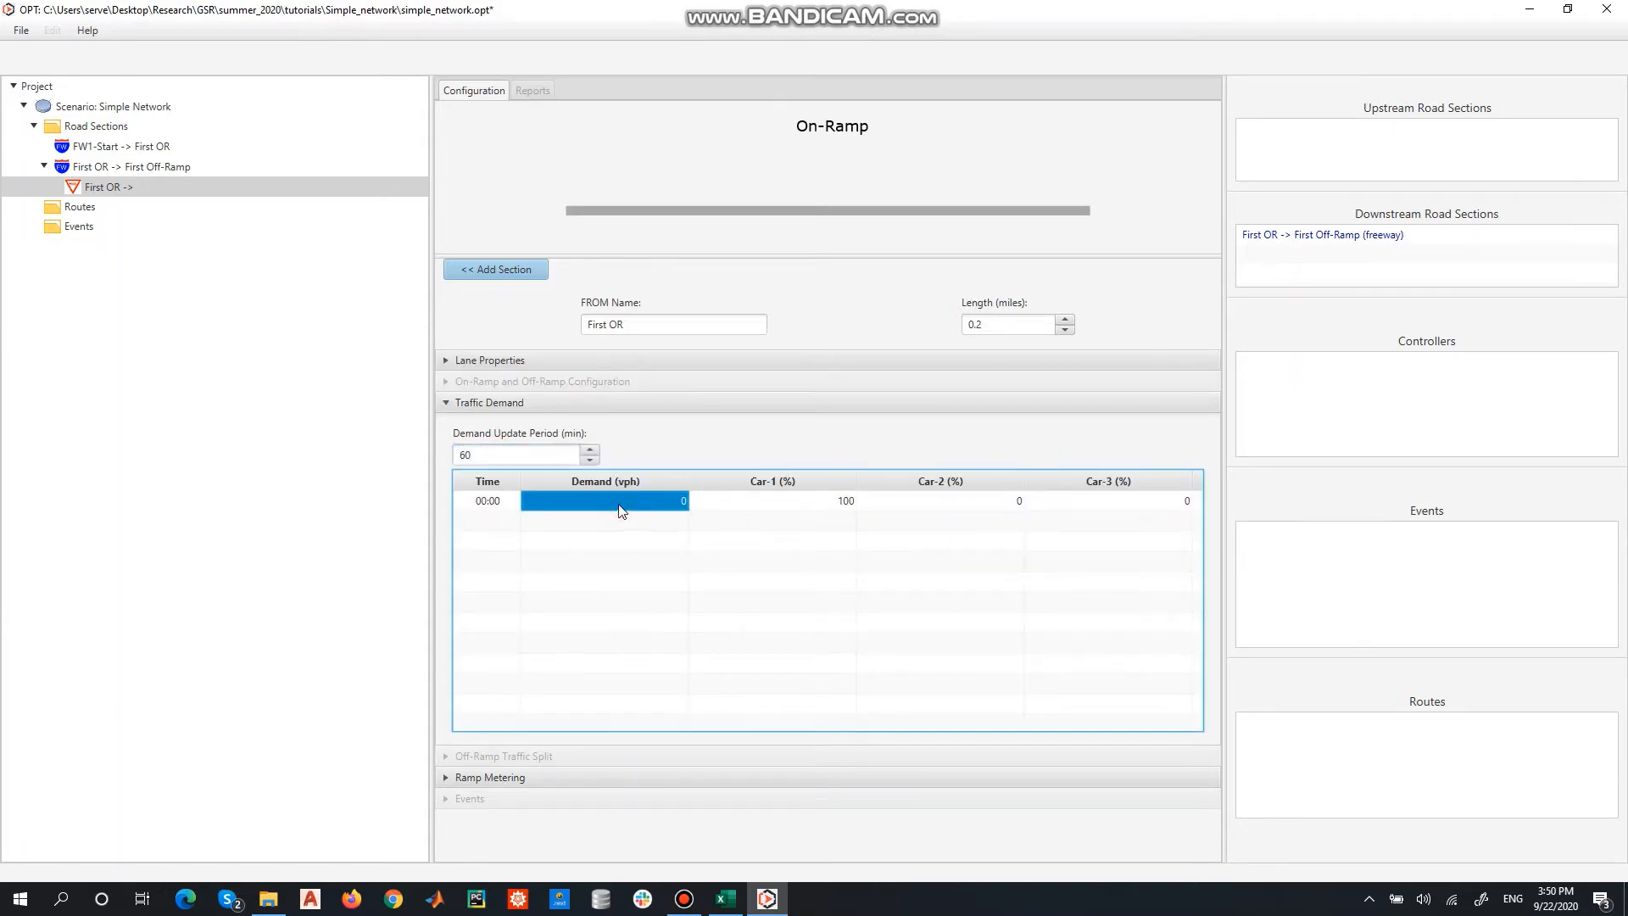
pyautogui.click(725, 899)
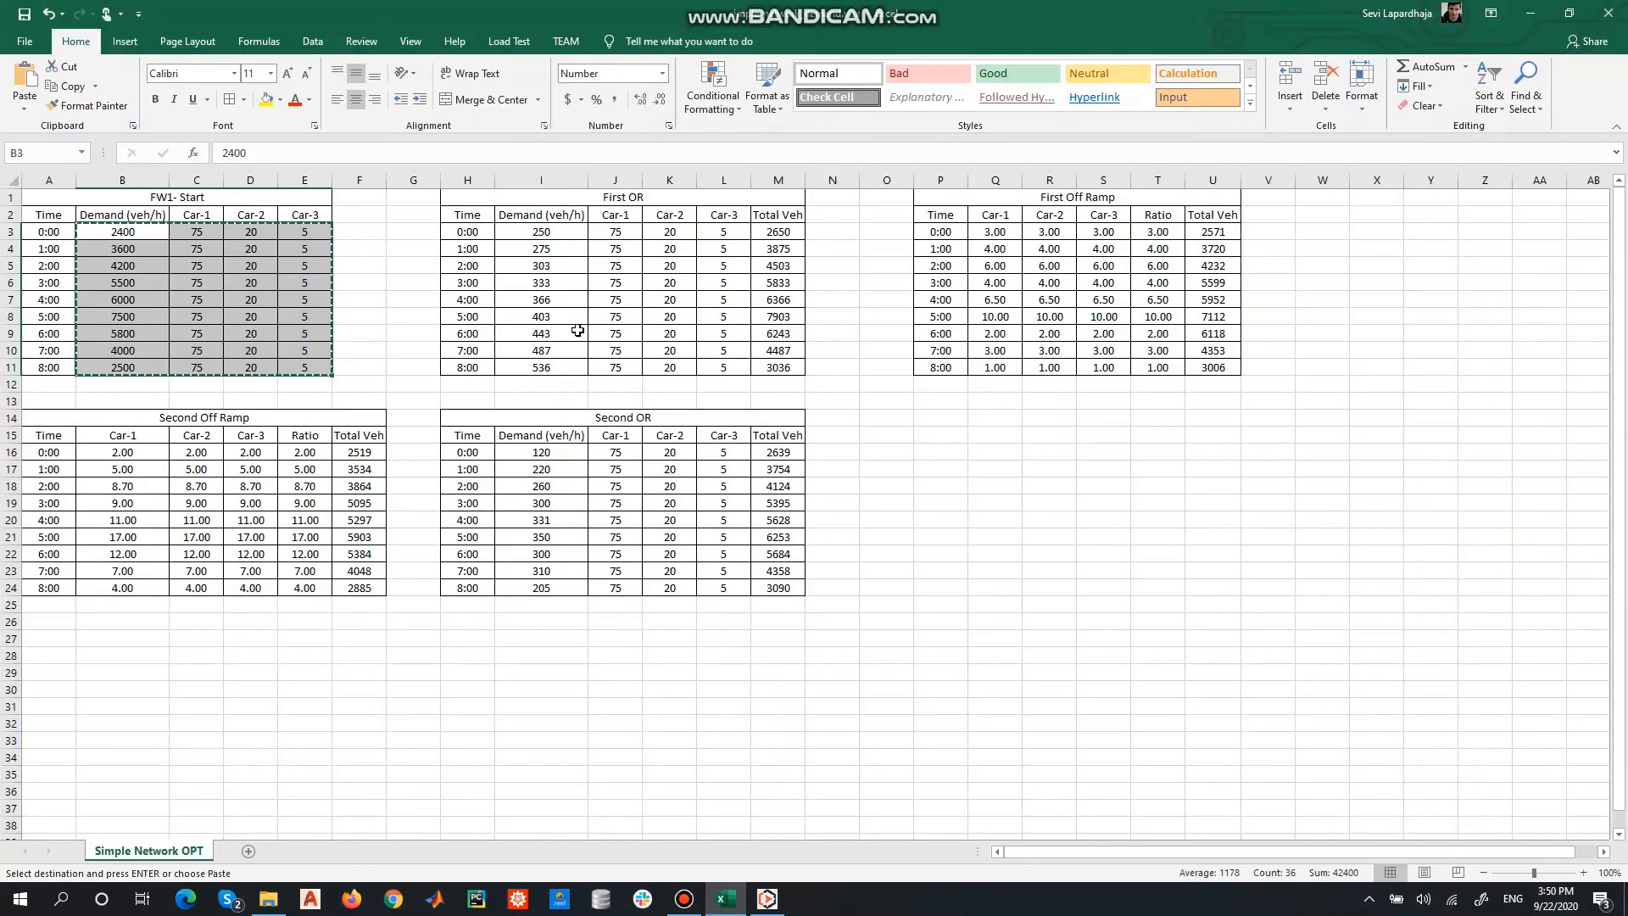
pyautogui.moveTo(542, 231); pyautogui.dragTo(720, 379)
pyautogui.hotkey('ctrl', 'c')
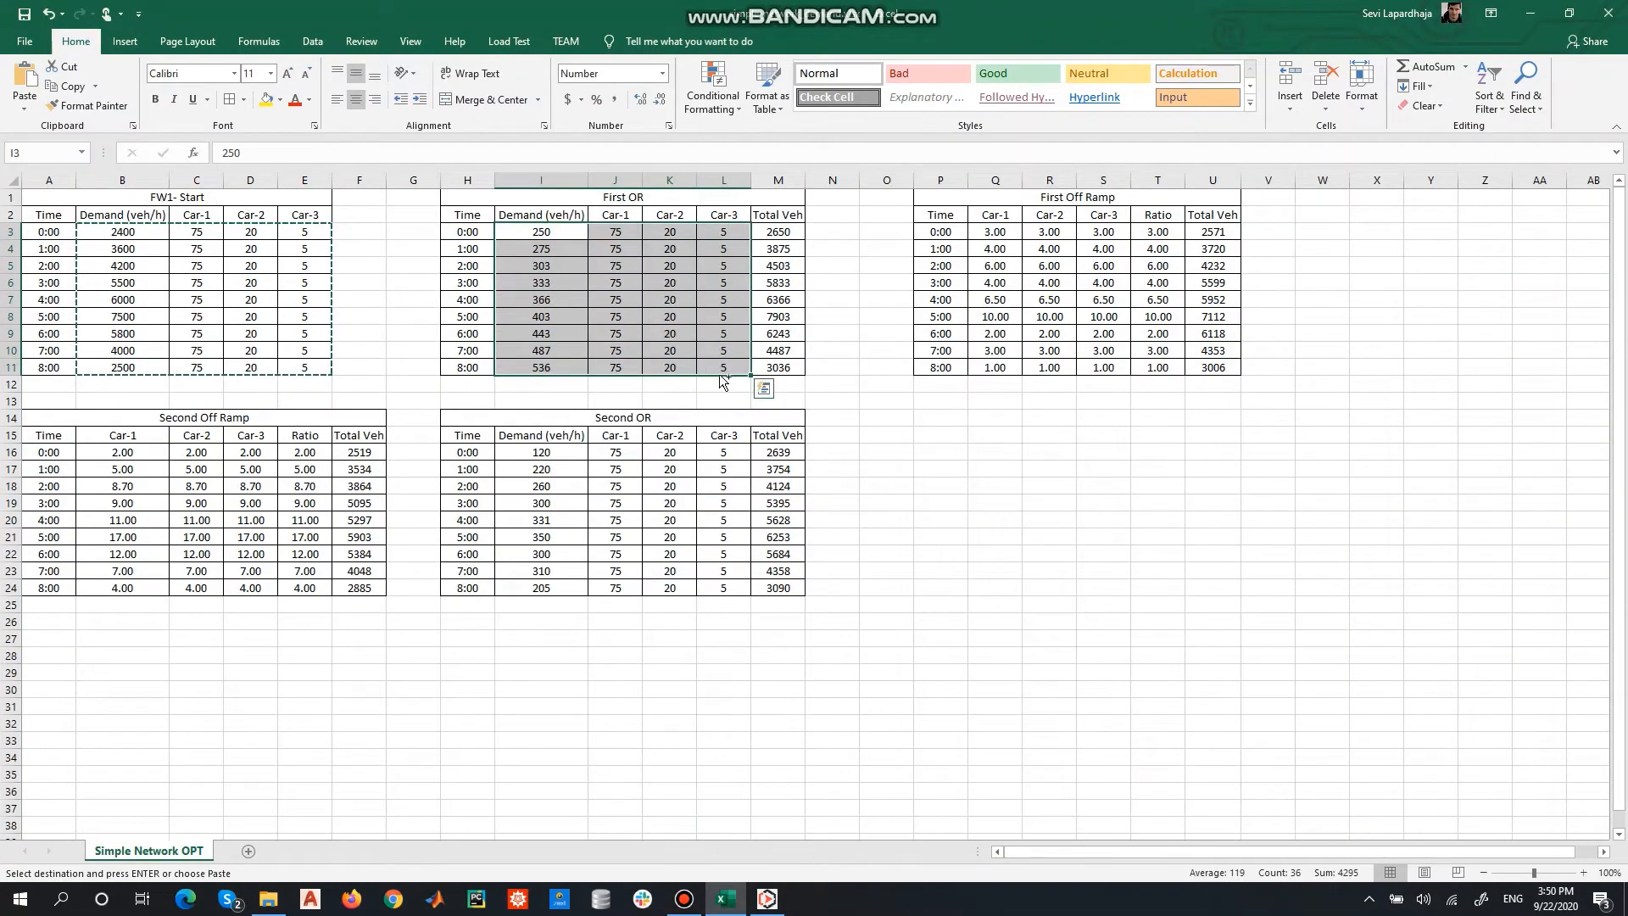
pyautogui.click(767, 899)
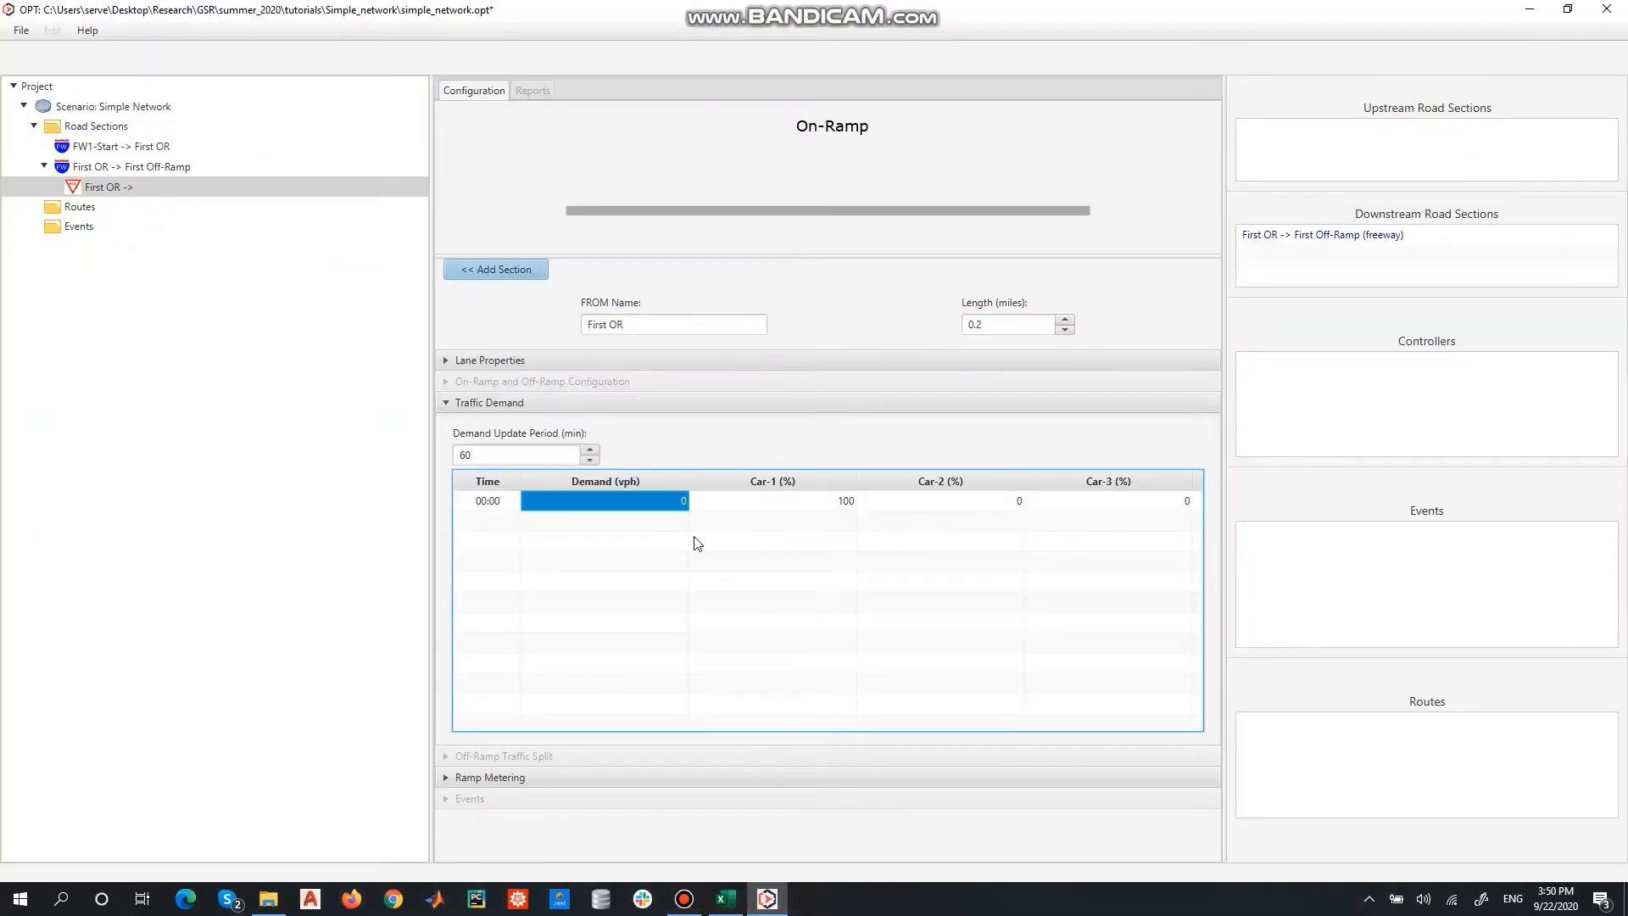
pyautogui.hotkey('ctrl', 'v')
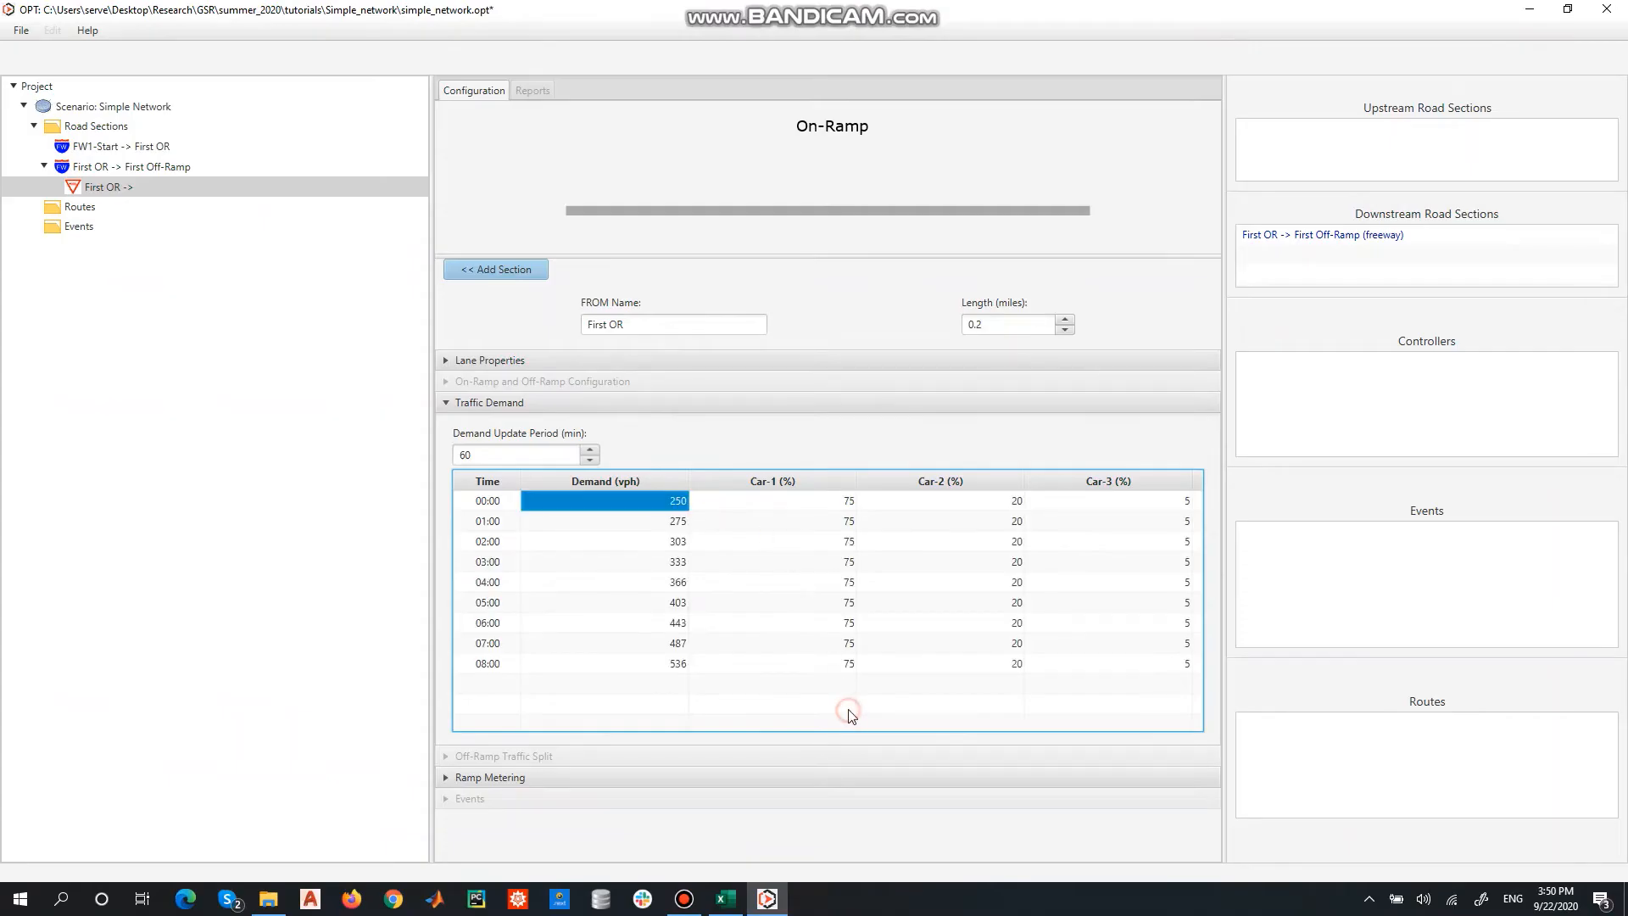
# Add an outer off-ramp named First Off-Ramp to the First OR -> First Off-Ramp section, 0.2 miles long, with 0 managed and 1 general purpose lane.
pyautogui.click(142, 166)
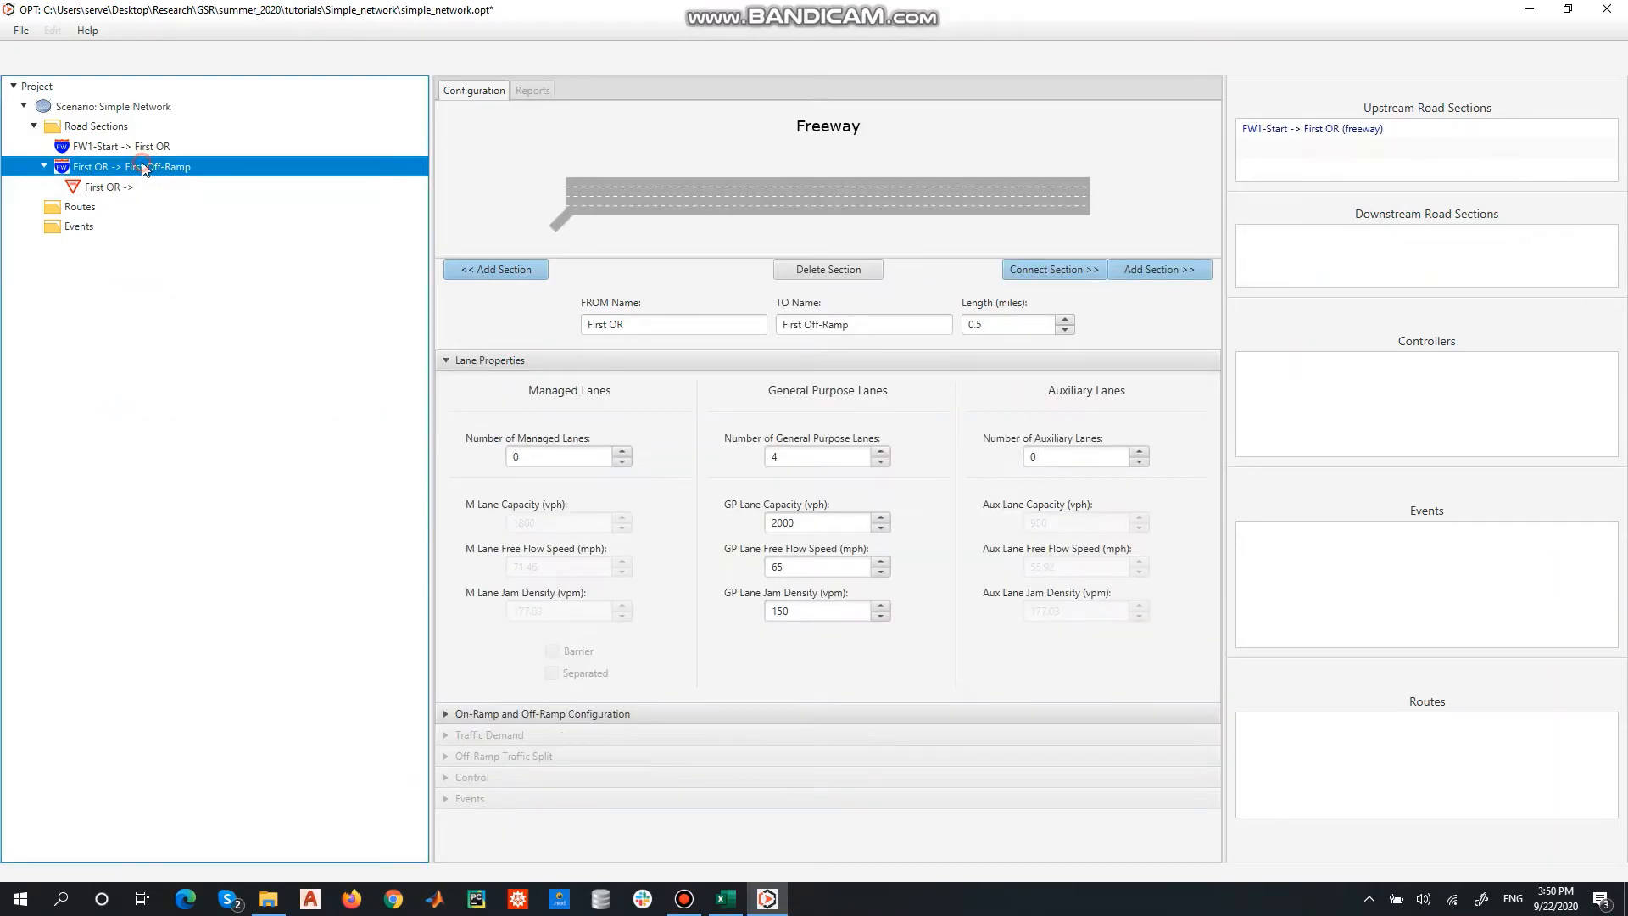
pyautogui.click(603, 717)
pyautogui.click(1186, 647)
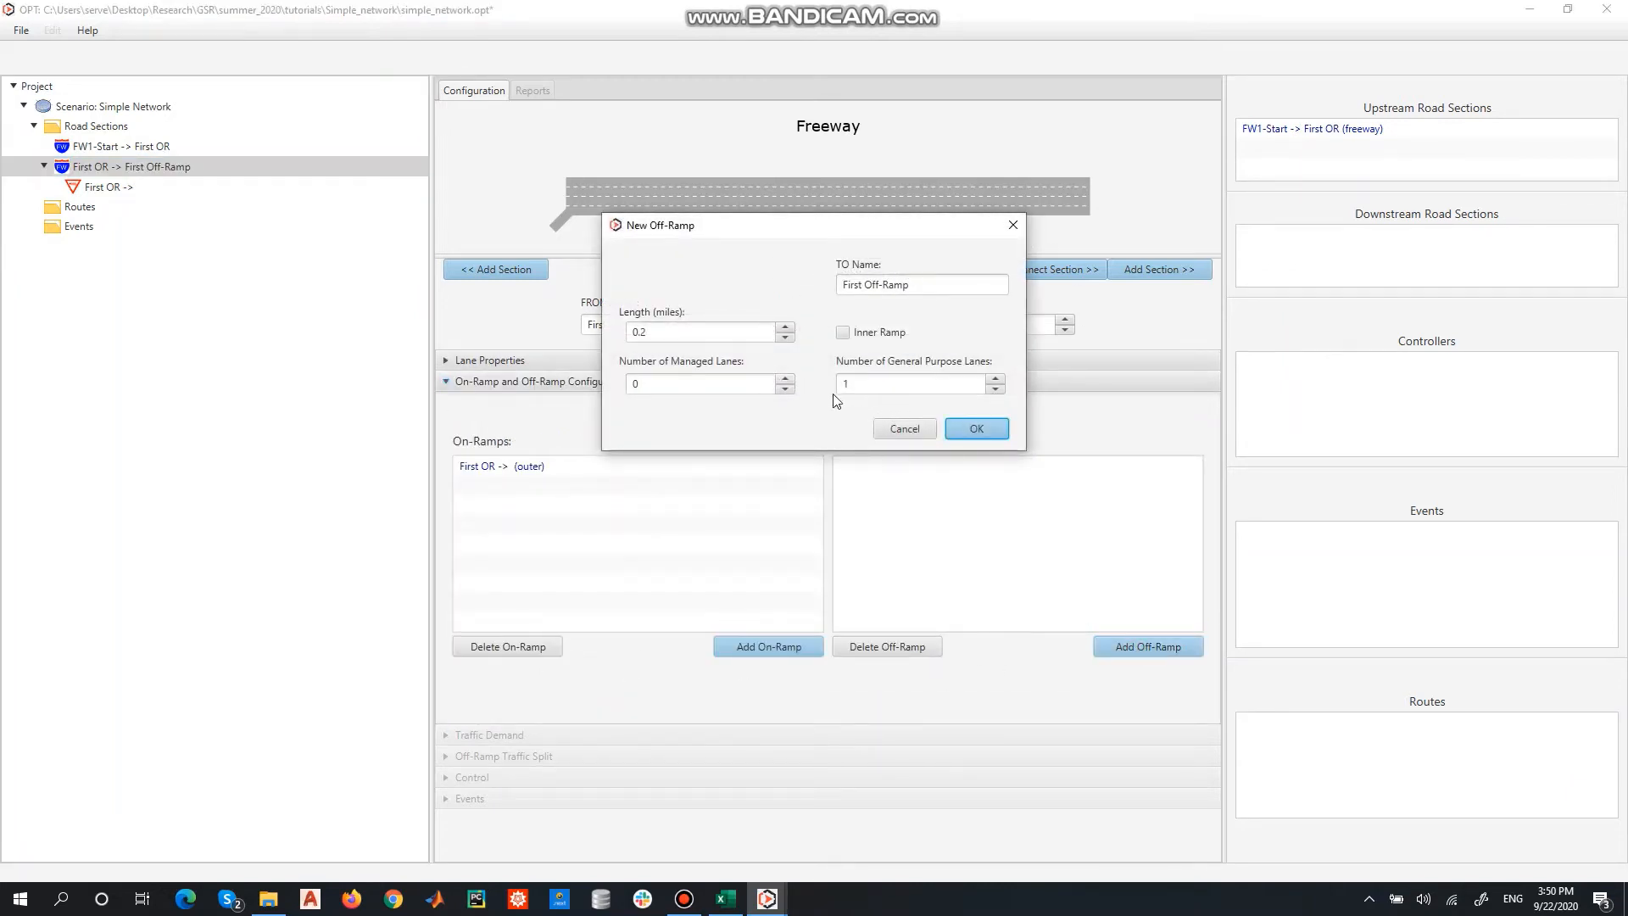
pyautogui.click(785, 379)
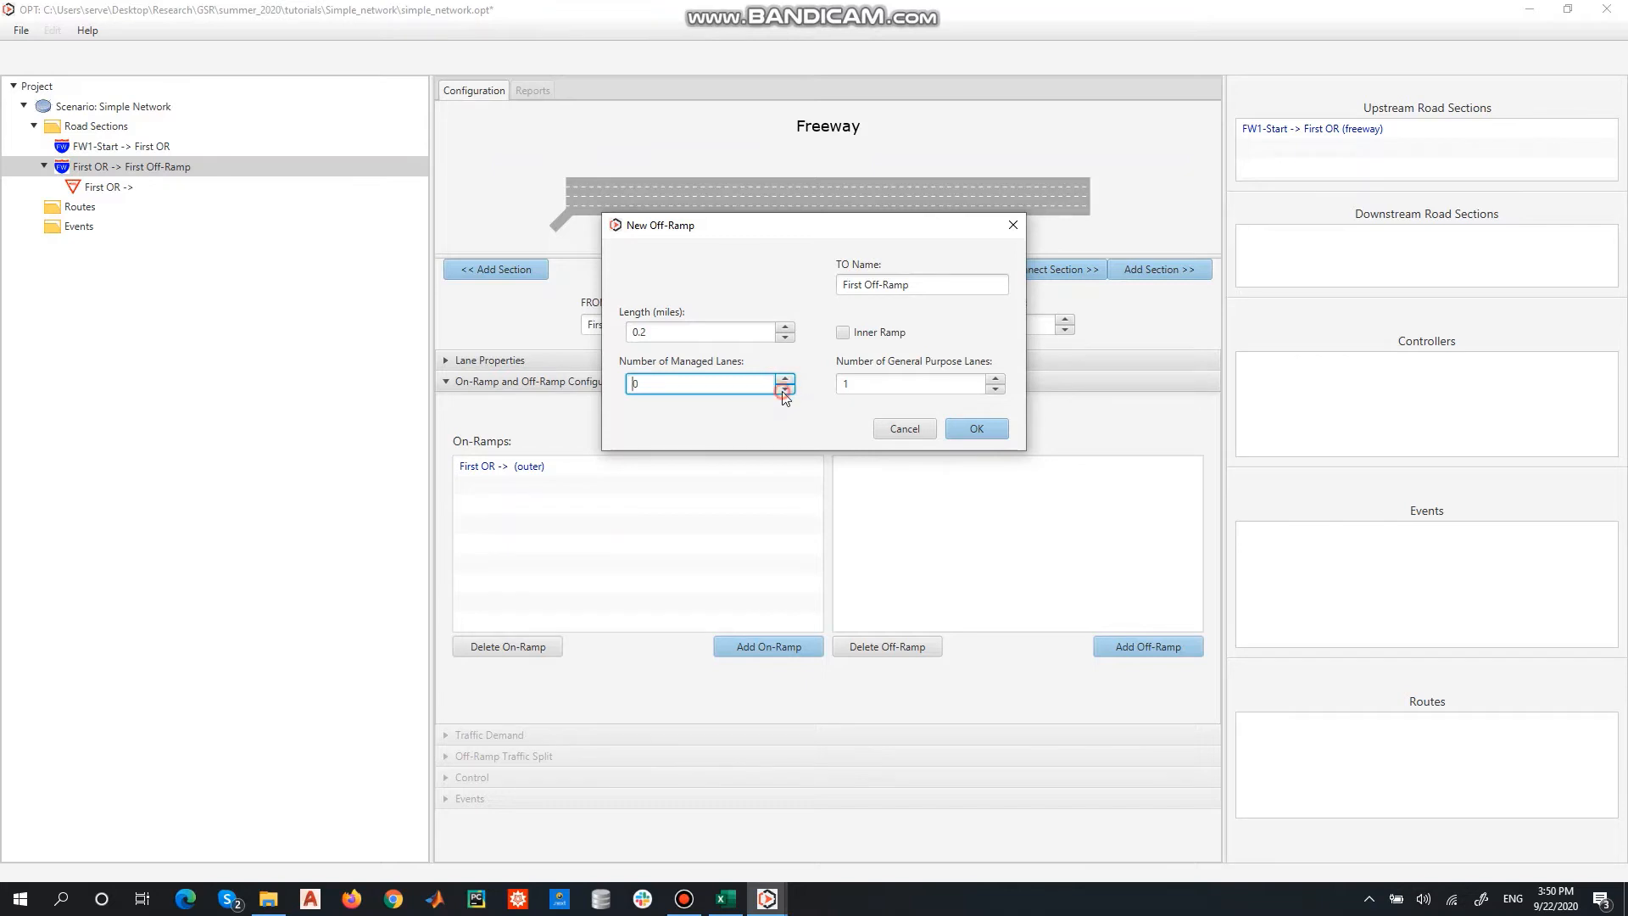
pyautogui.click(975, 427)
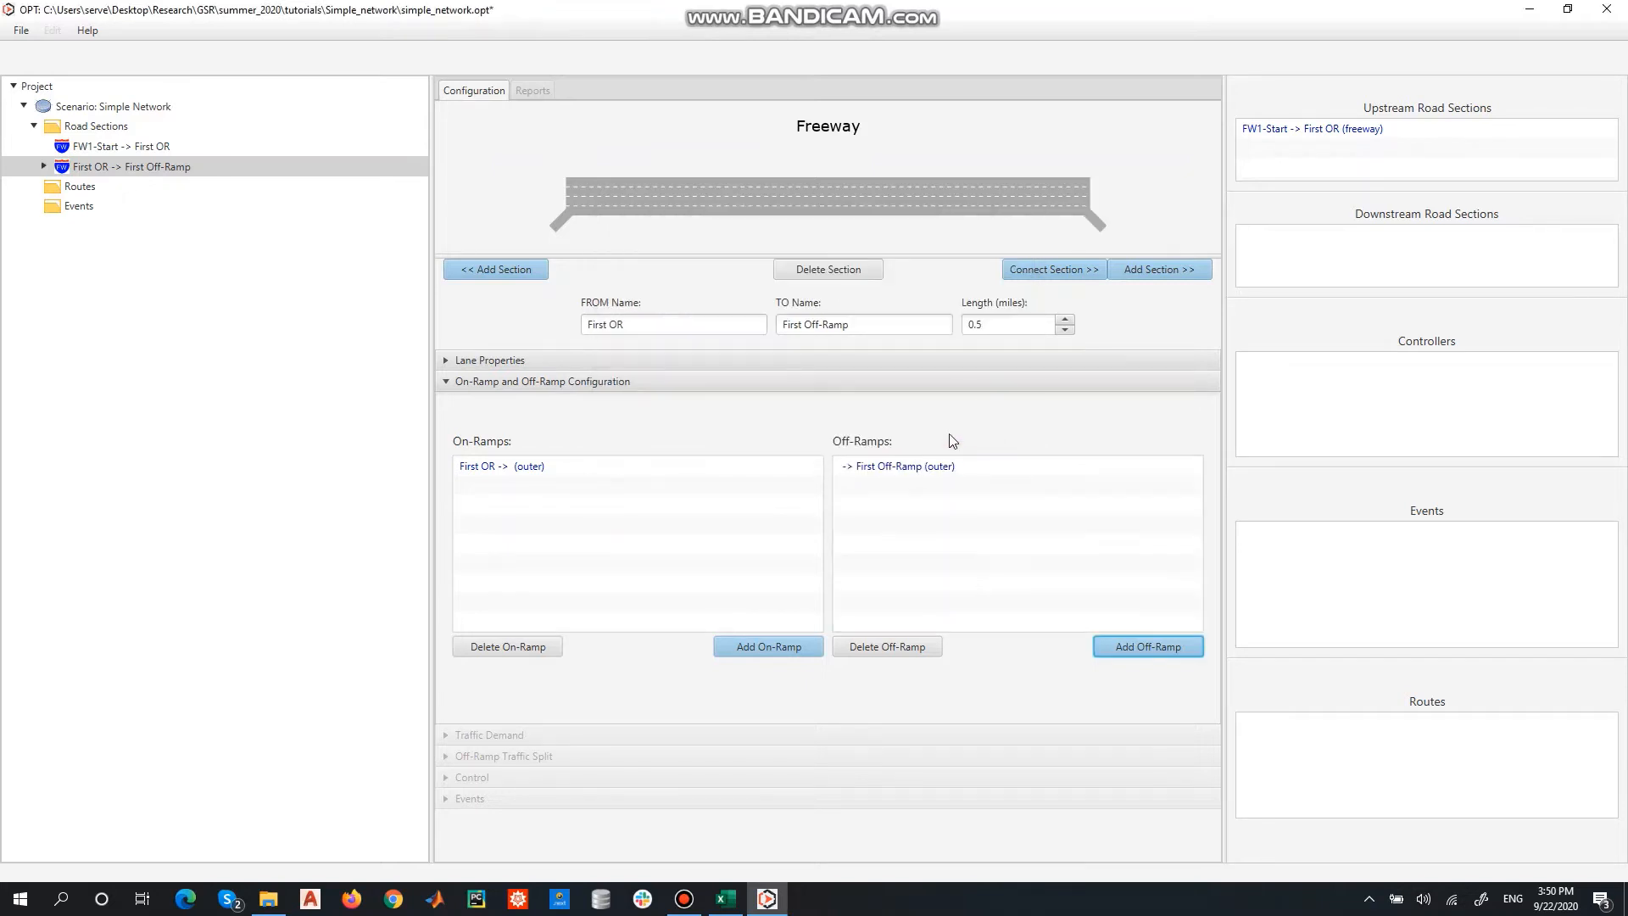
# Set the off-ramp's single general purpose lane to 1400 vph capacity, 65 mph free flow speed and 150 vpm jam density.
pyautogui.doubleClick(933, 458)
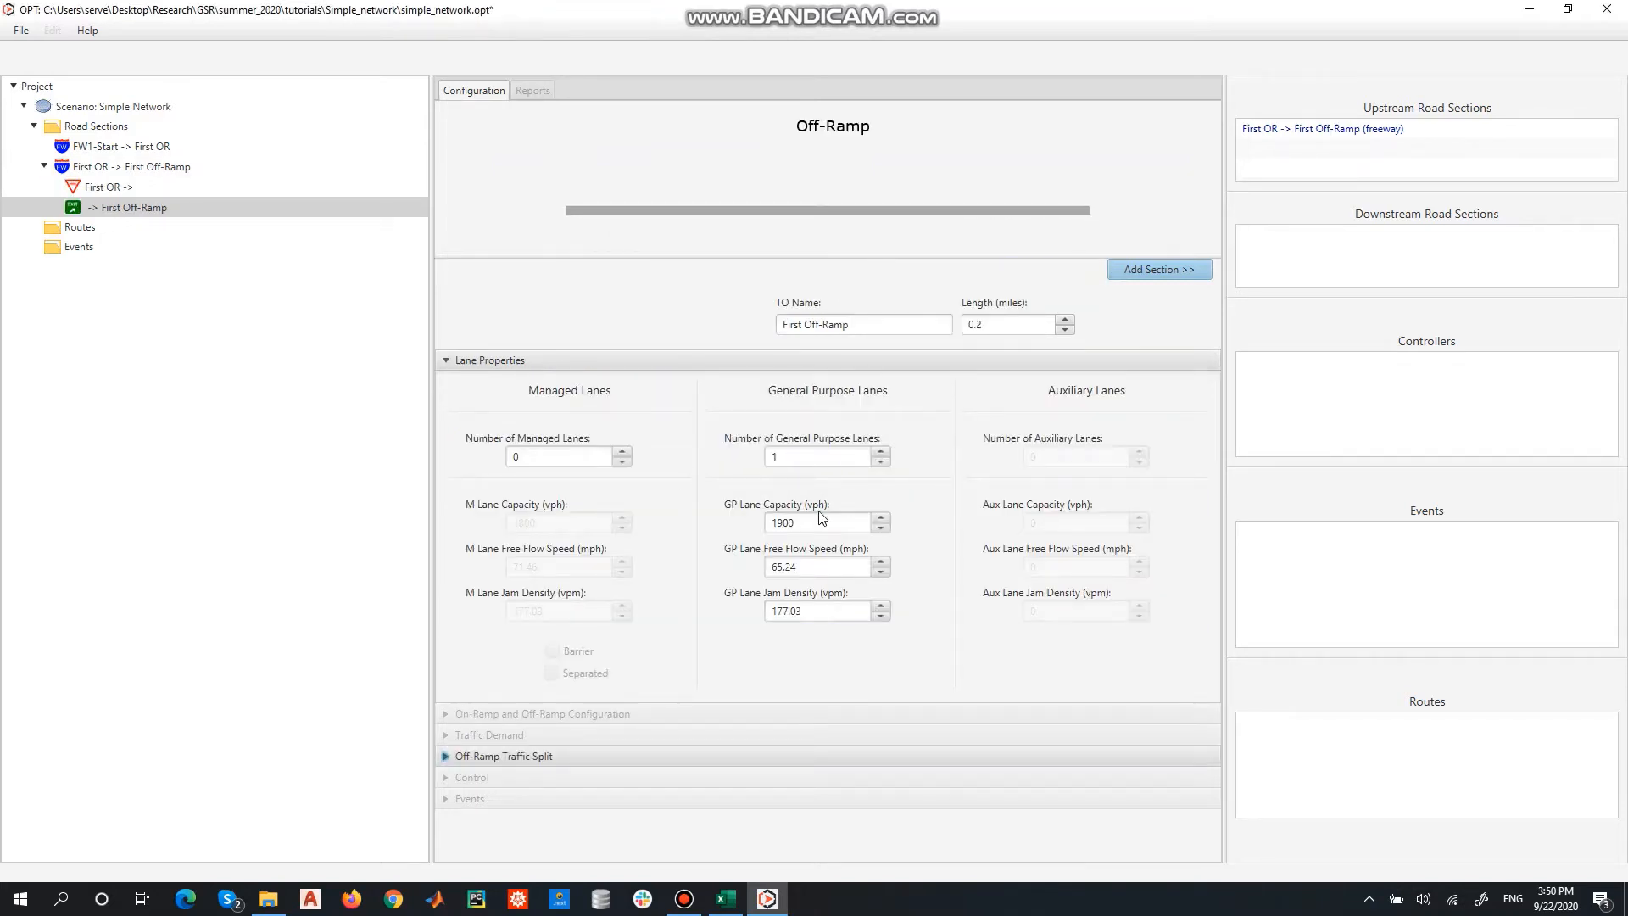
pyautogui.click(883, 459)
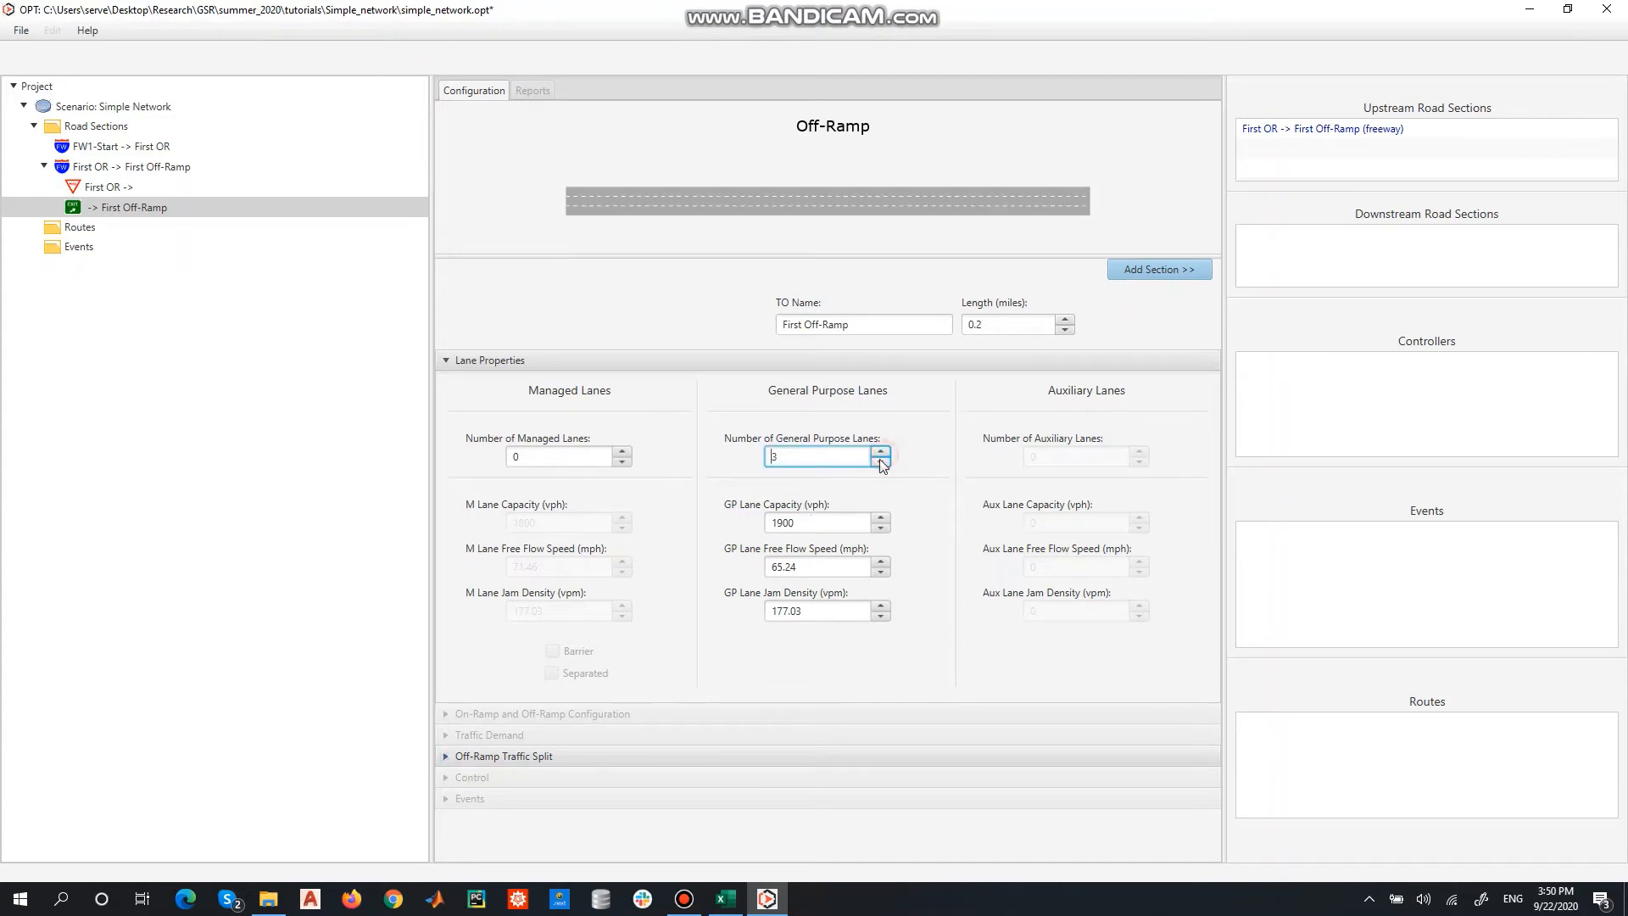
pyautogui.doubleClick(834, 521)
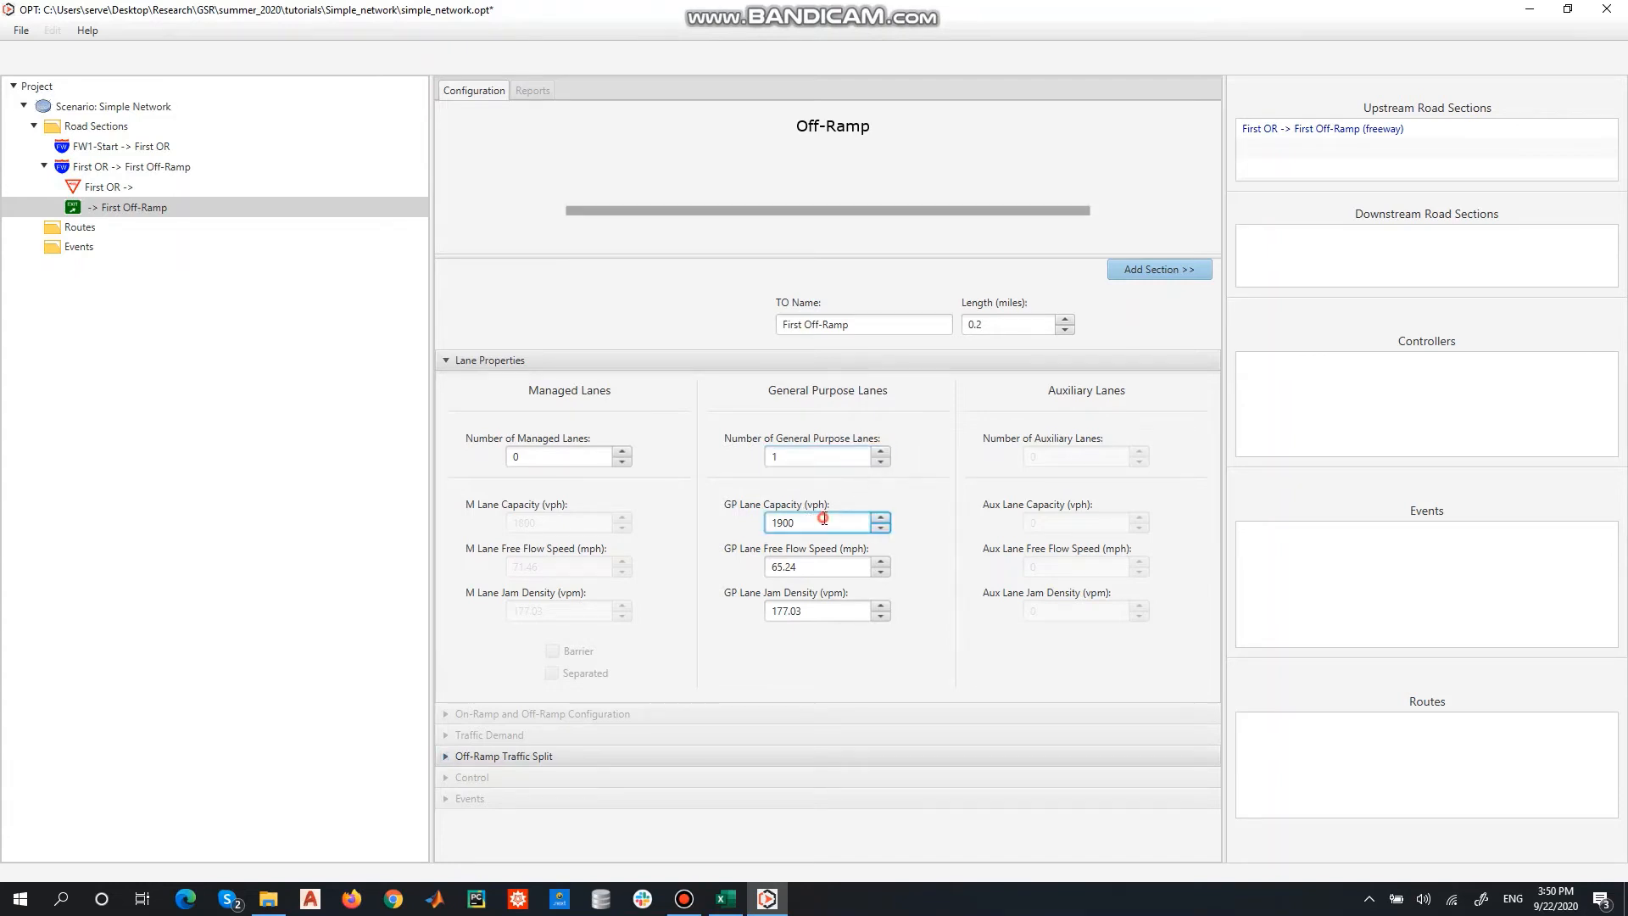
pyautogui.write('140')
pyautogui.doubleClick(819, 567)
pyautogui.write('65')
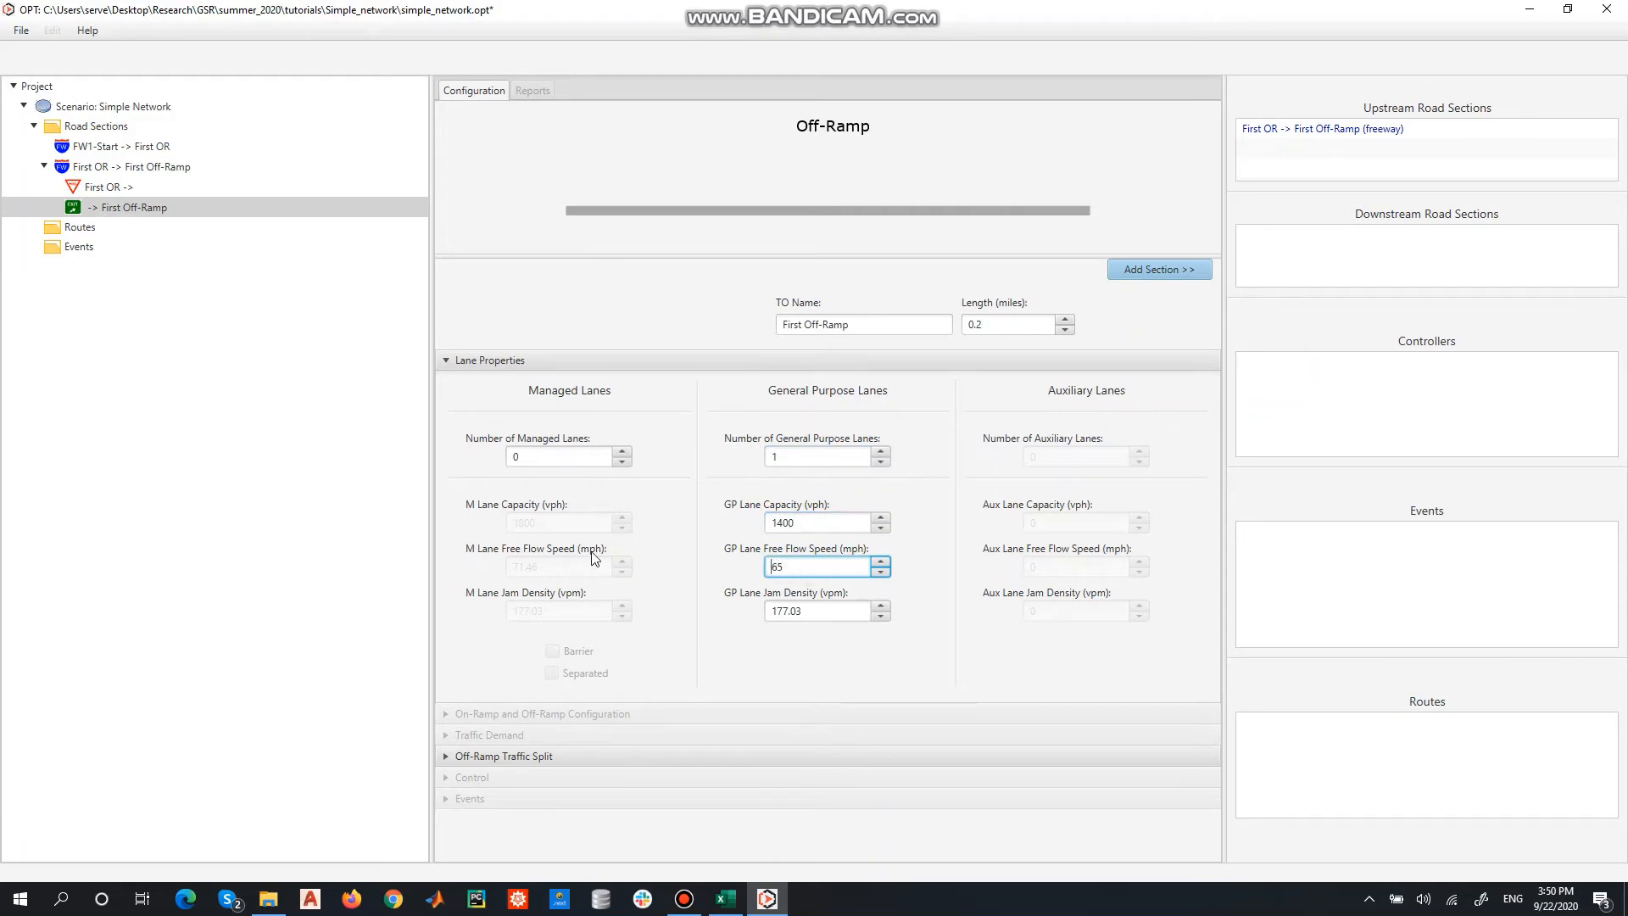
pyautogui.doubleClick(827, 612)
pyautogui.write('150')
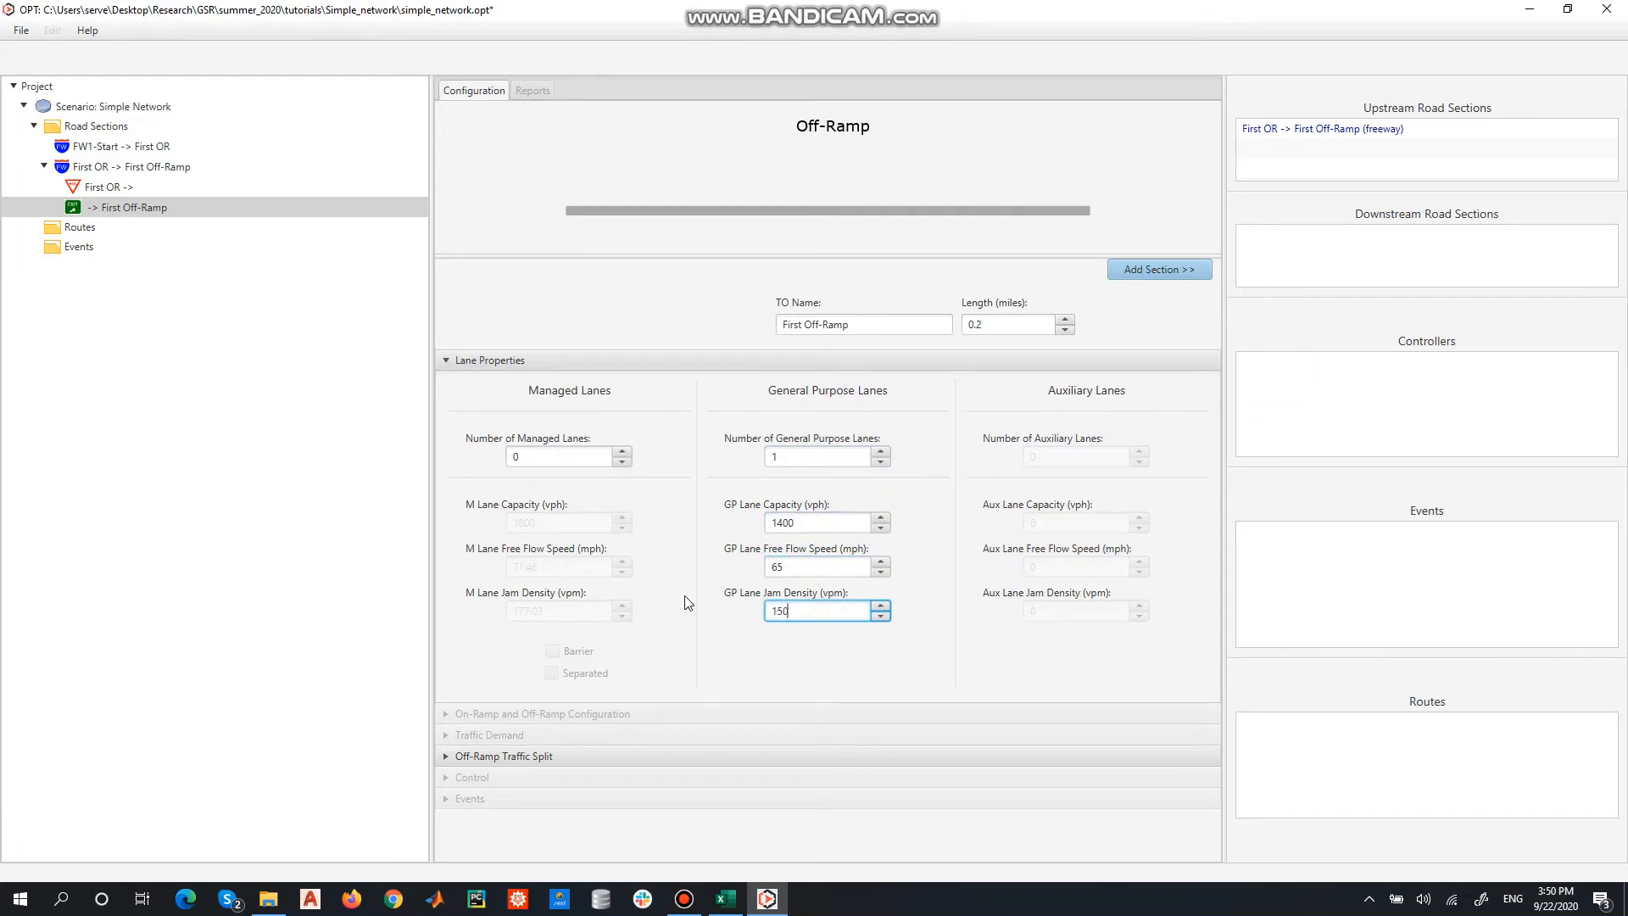
# Set the off-ramp's split ratio update period to 60 minutes and fill its split table with the First Off Ramp car percentages copied from Excel.
pyautogui.click(805, 754)
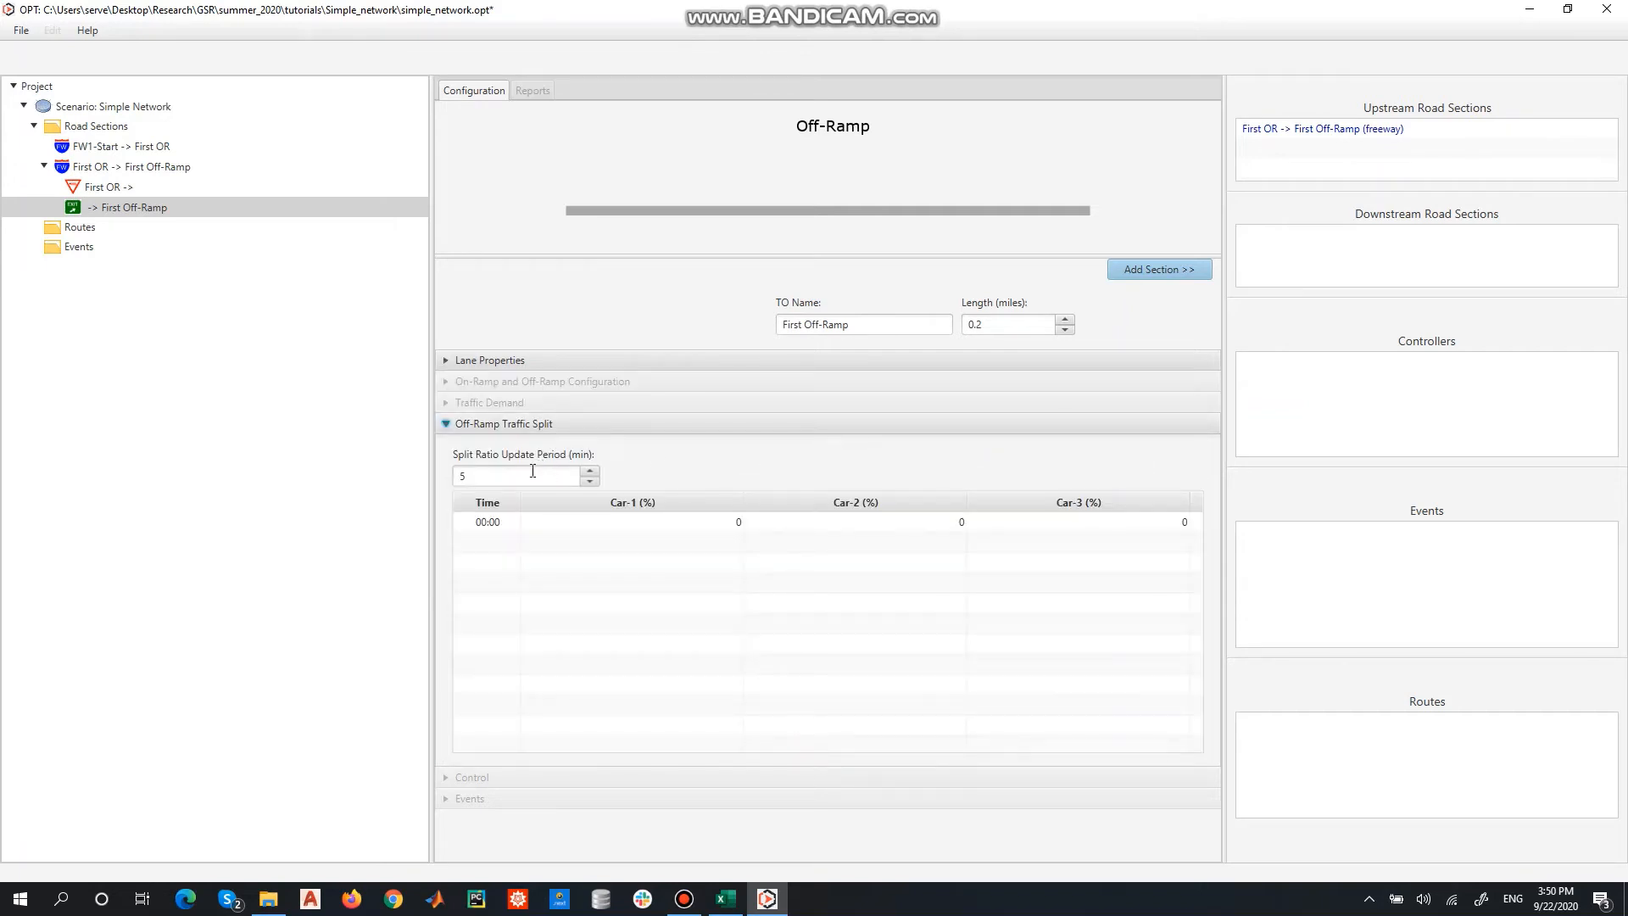
pyautogui.doubleClick(525, 472)
pyautogui.click(727, 898)
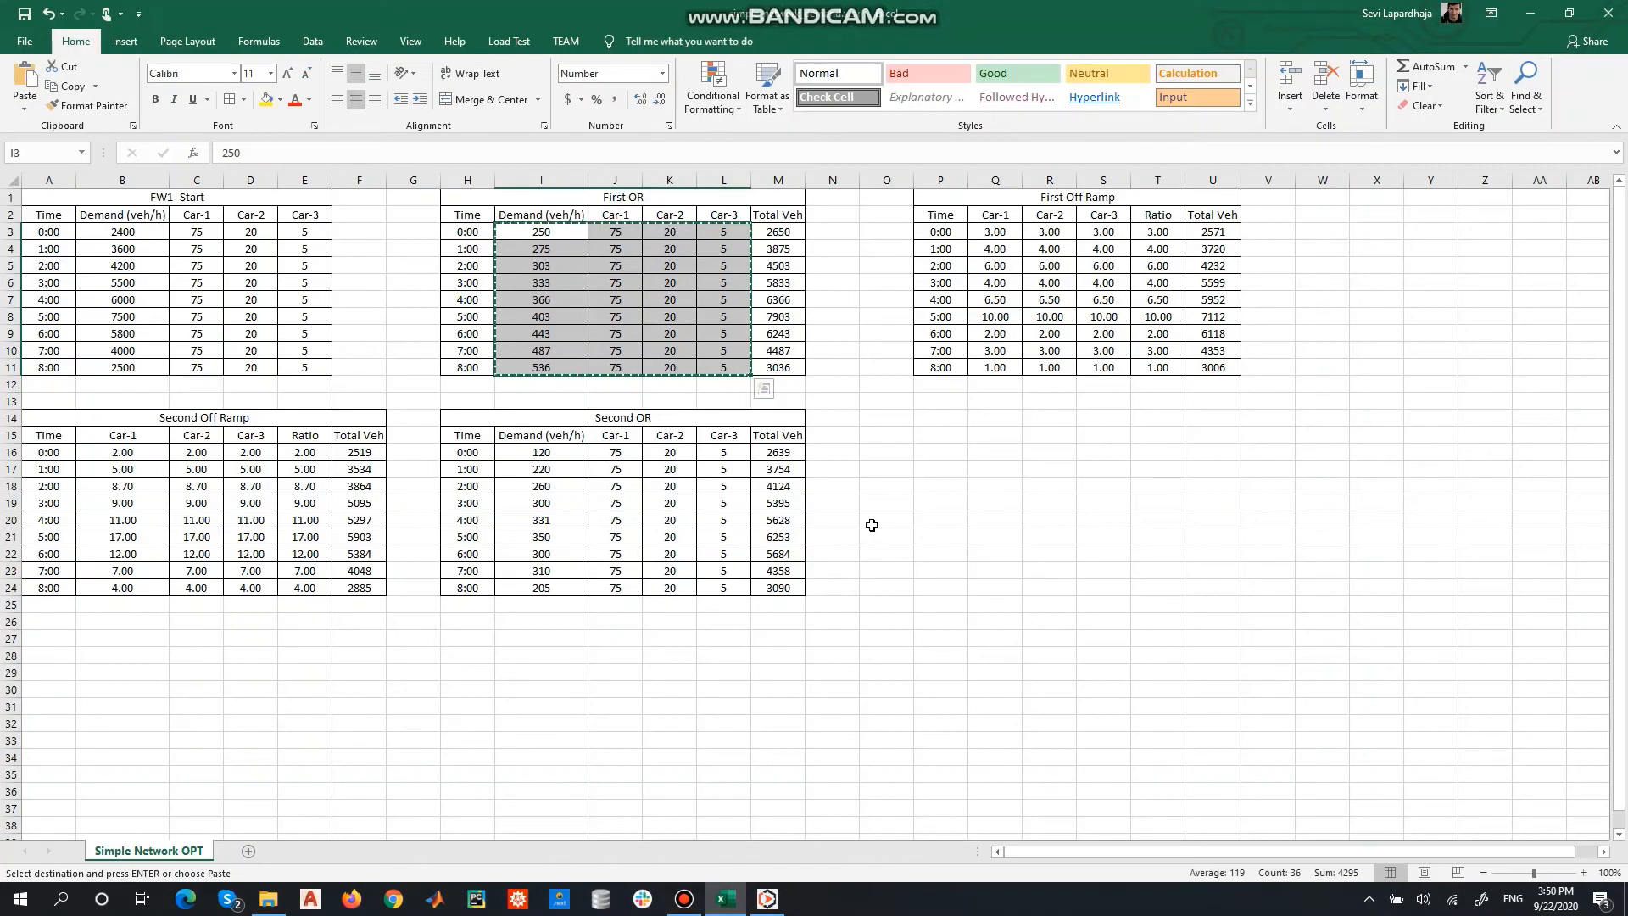
pyautogui.click(995, 232)
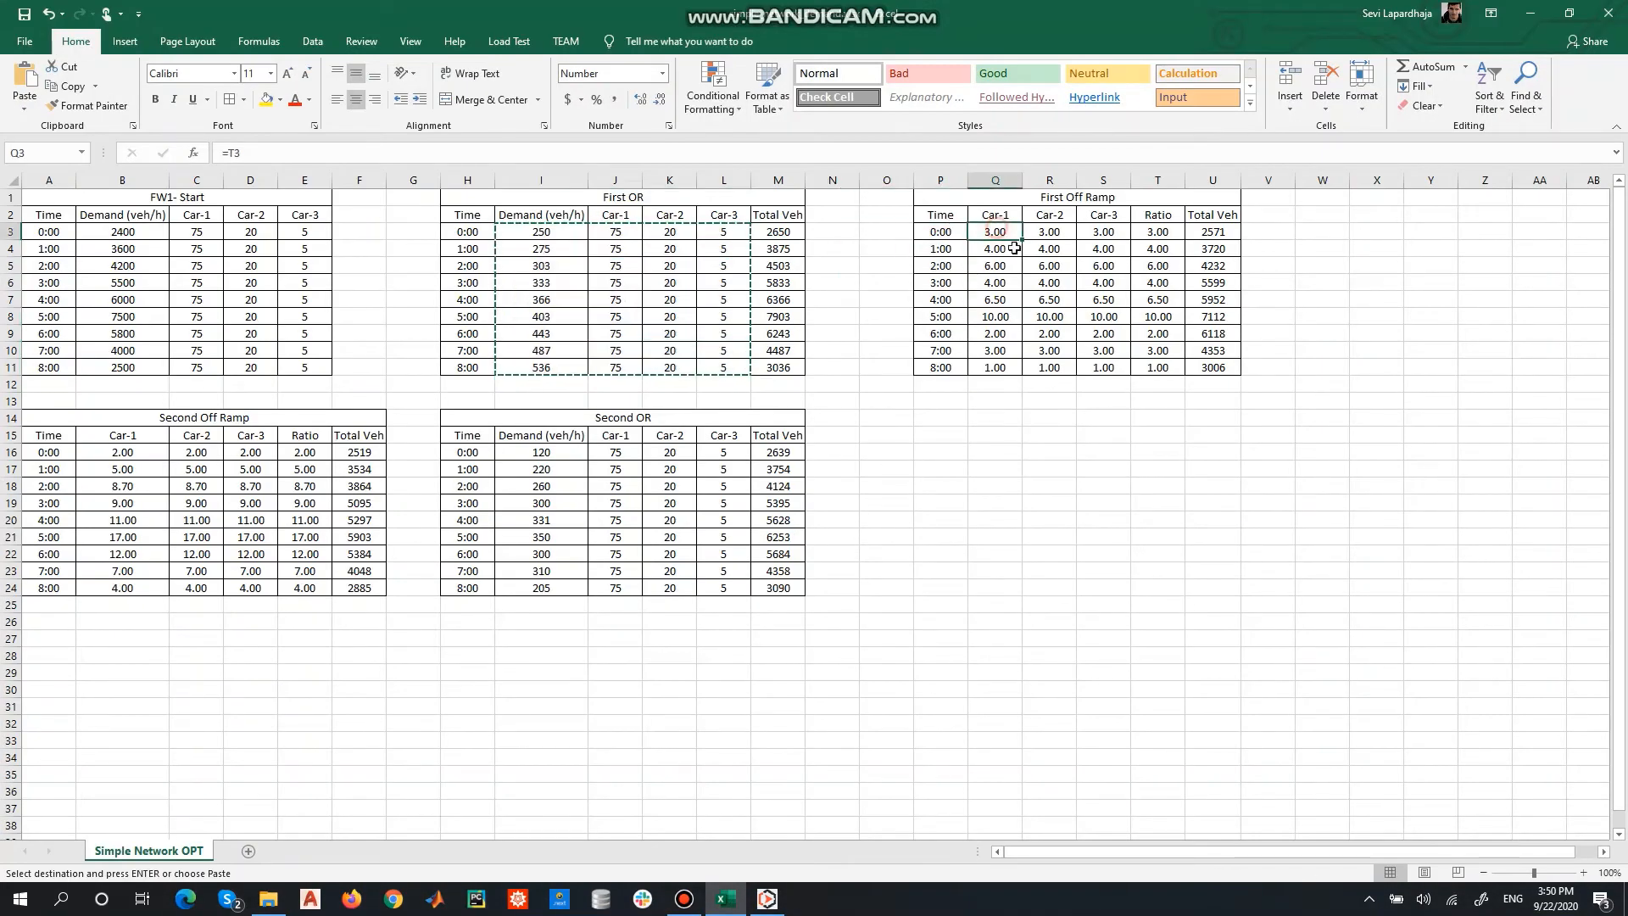
pyautogui.moveTo(1014, 248); pyautogui.dragTo(1106, 368)
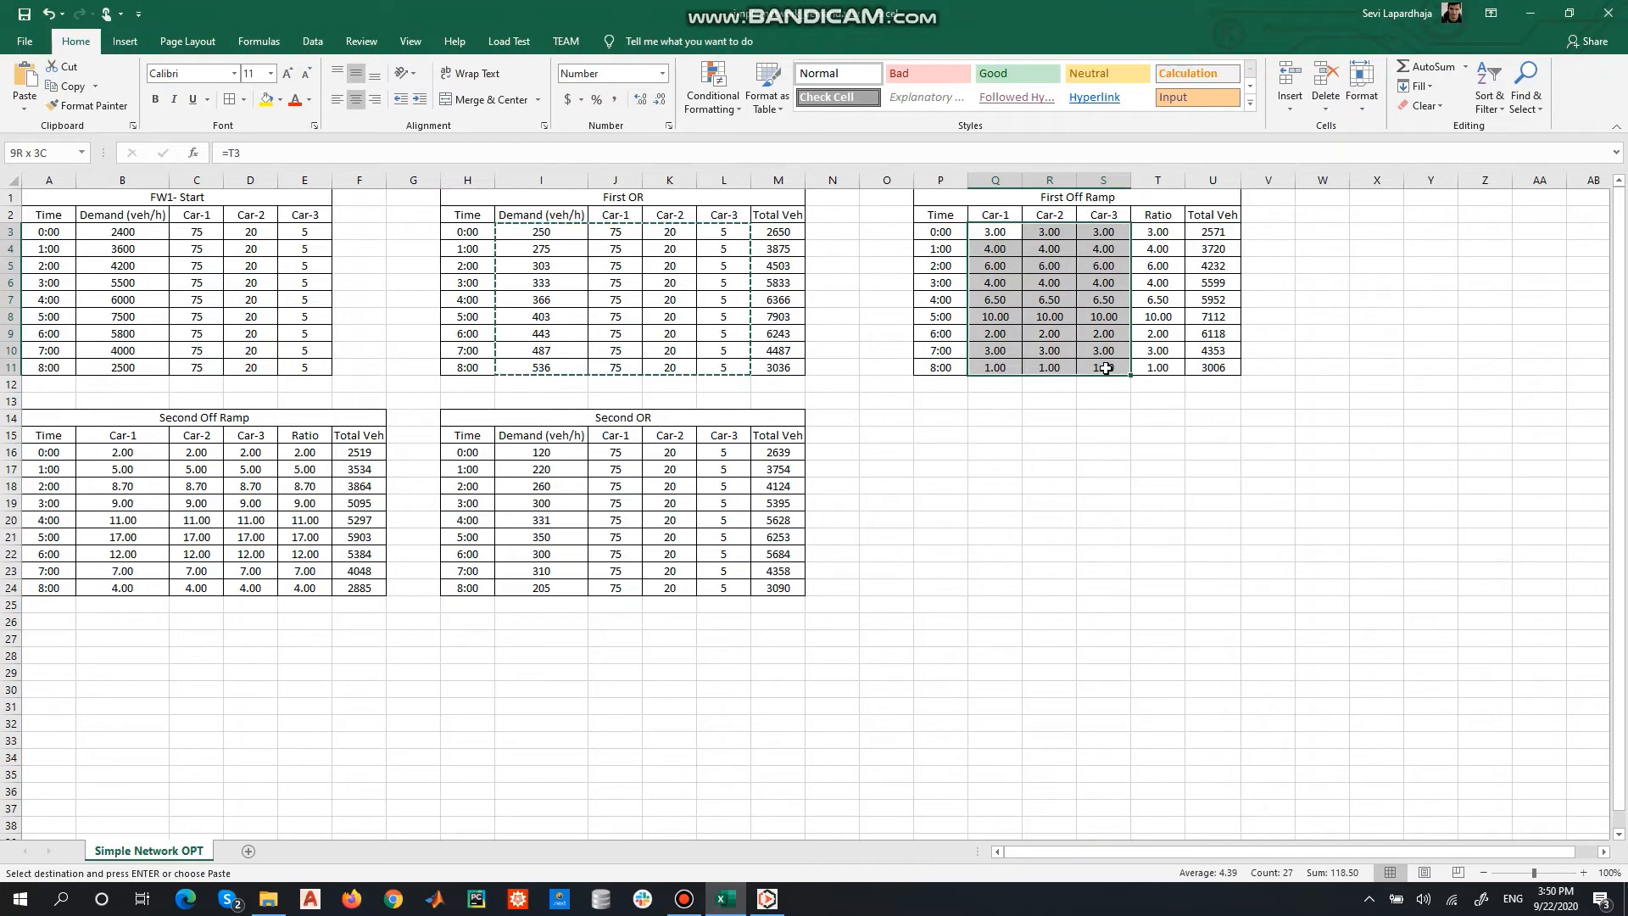
pyautogui.hotkey('ctrl', 'c')
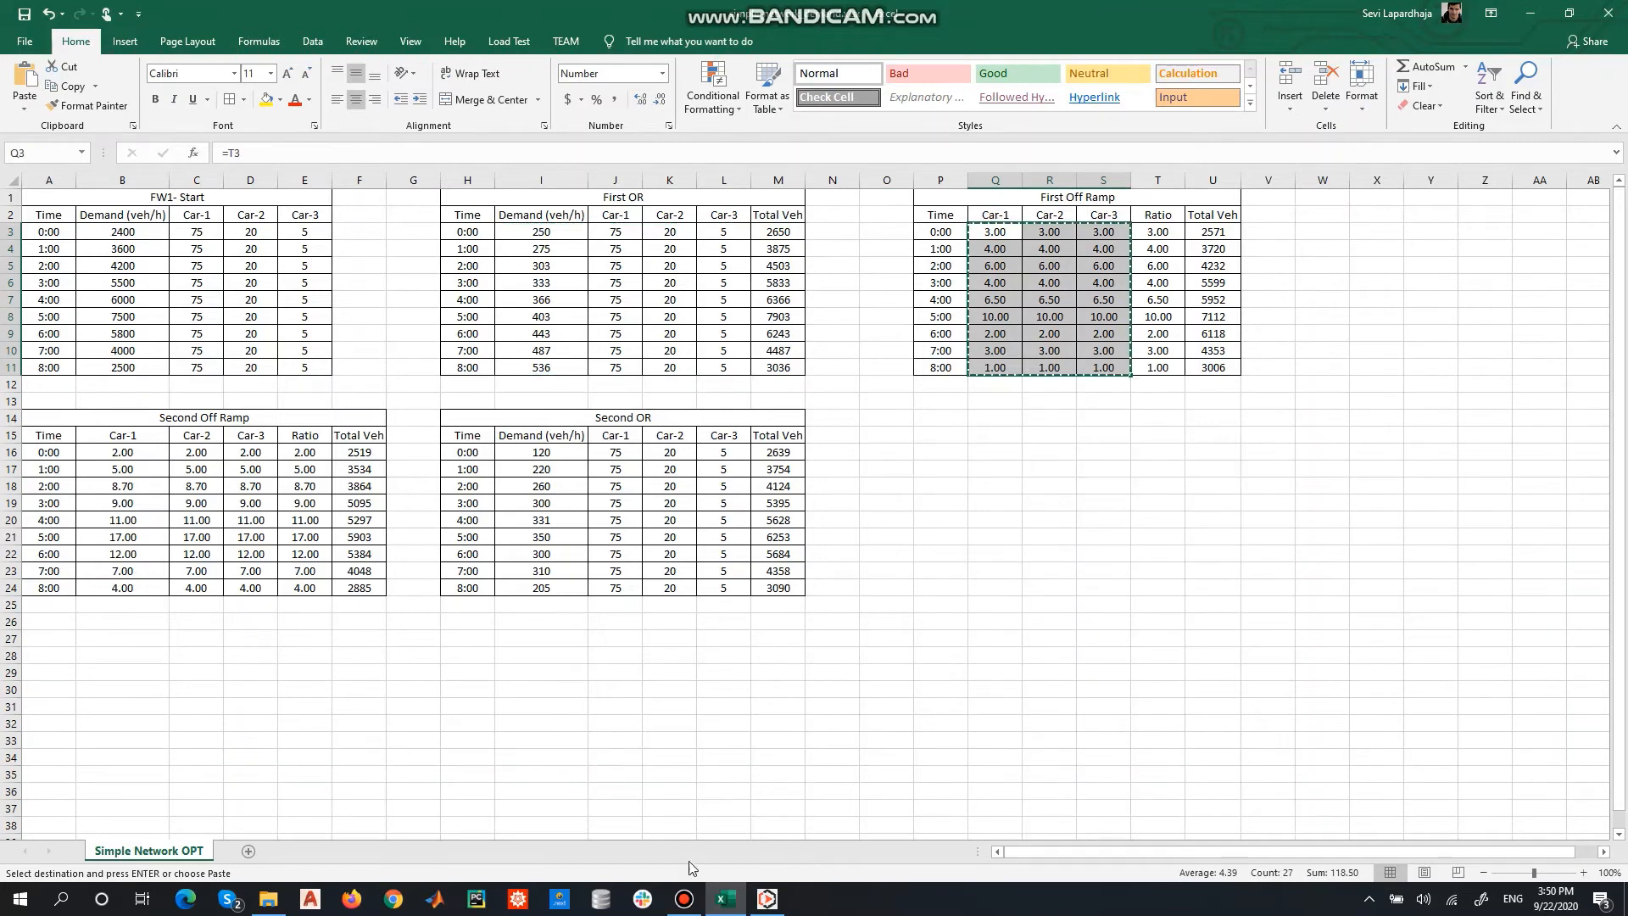
pyautogui.click(723, 906)
pyautogui.click(640, 529)
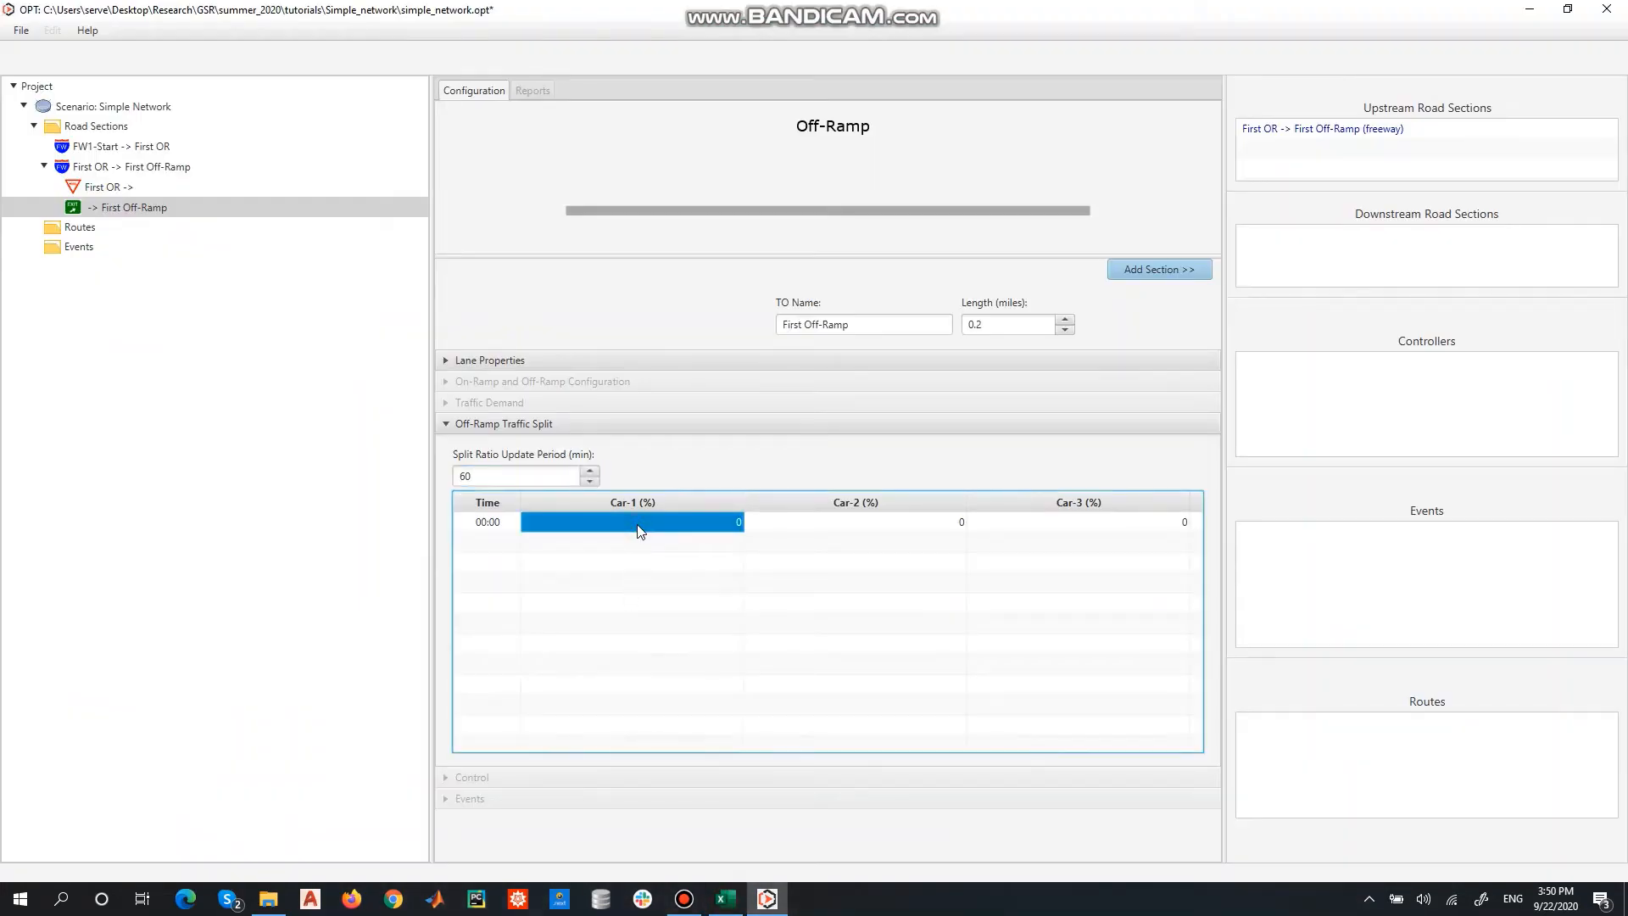
pyautogui.hotkey('ctrl', 'v')
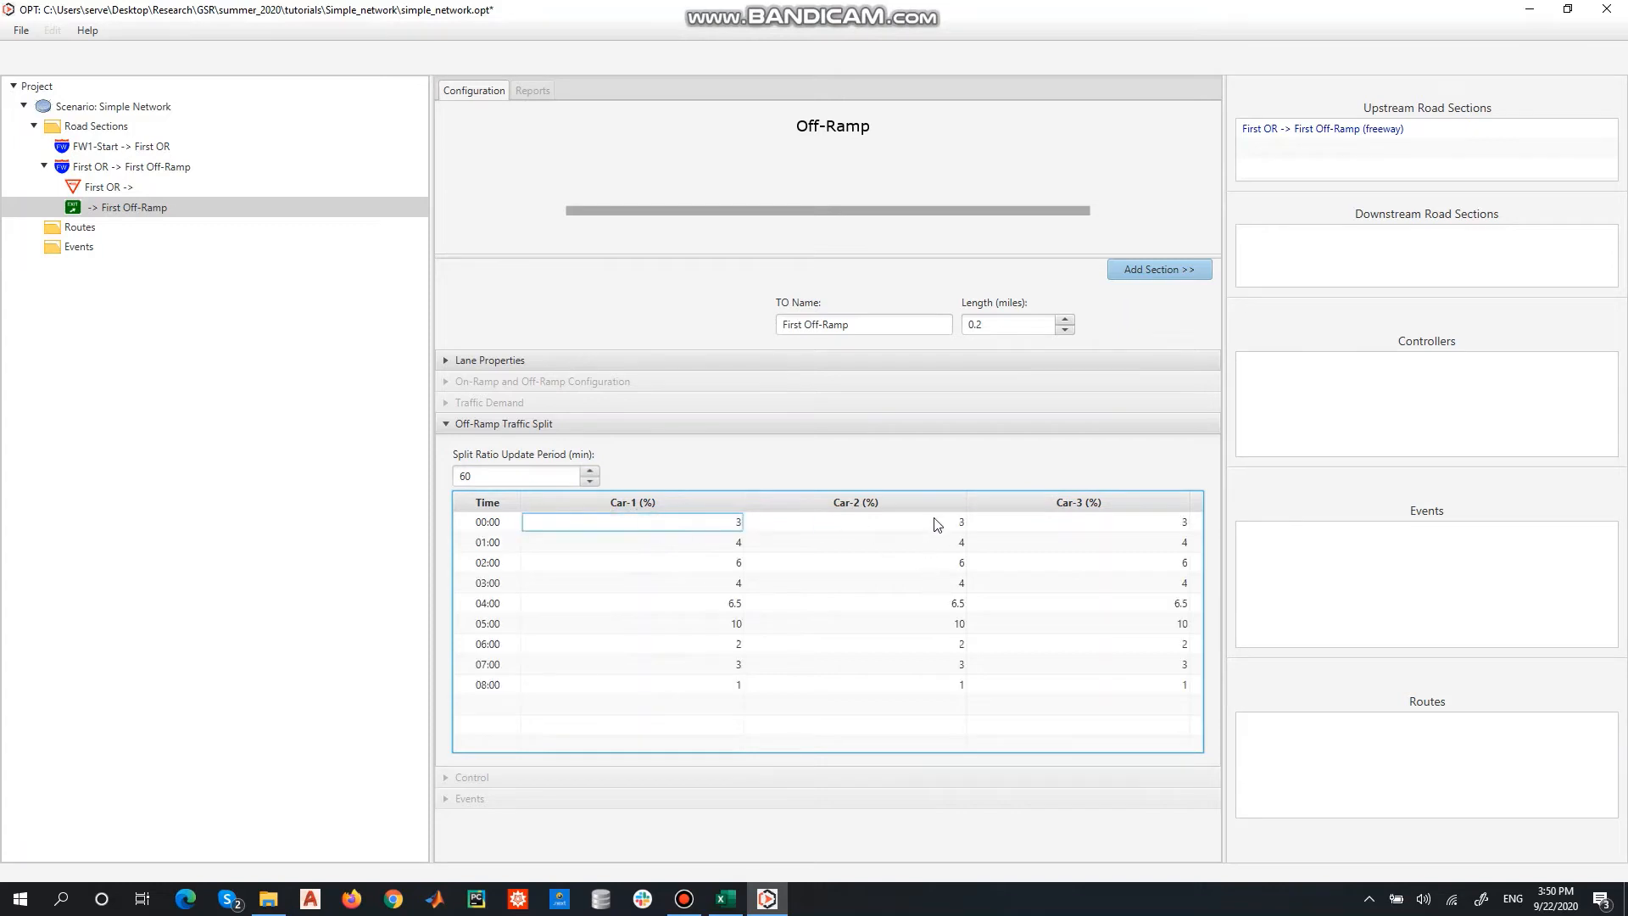
# Set the number of auxiliary lanes of the First OR -> First Off-Ramp freeway section to 1.
pyautogui.click(142, 170)
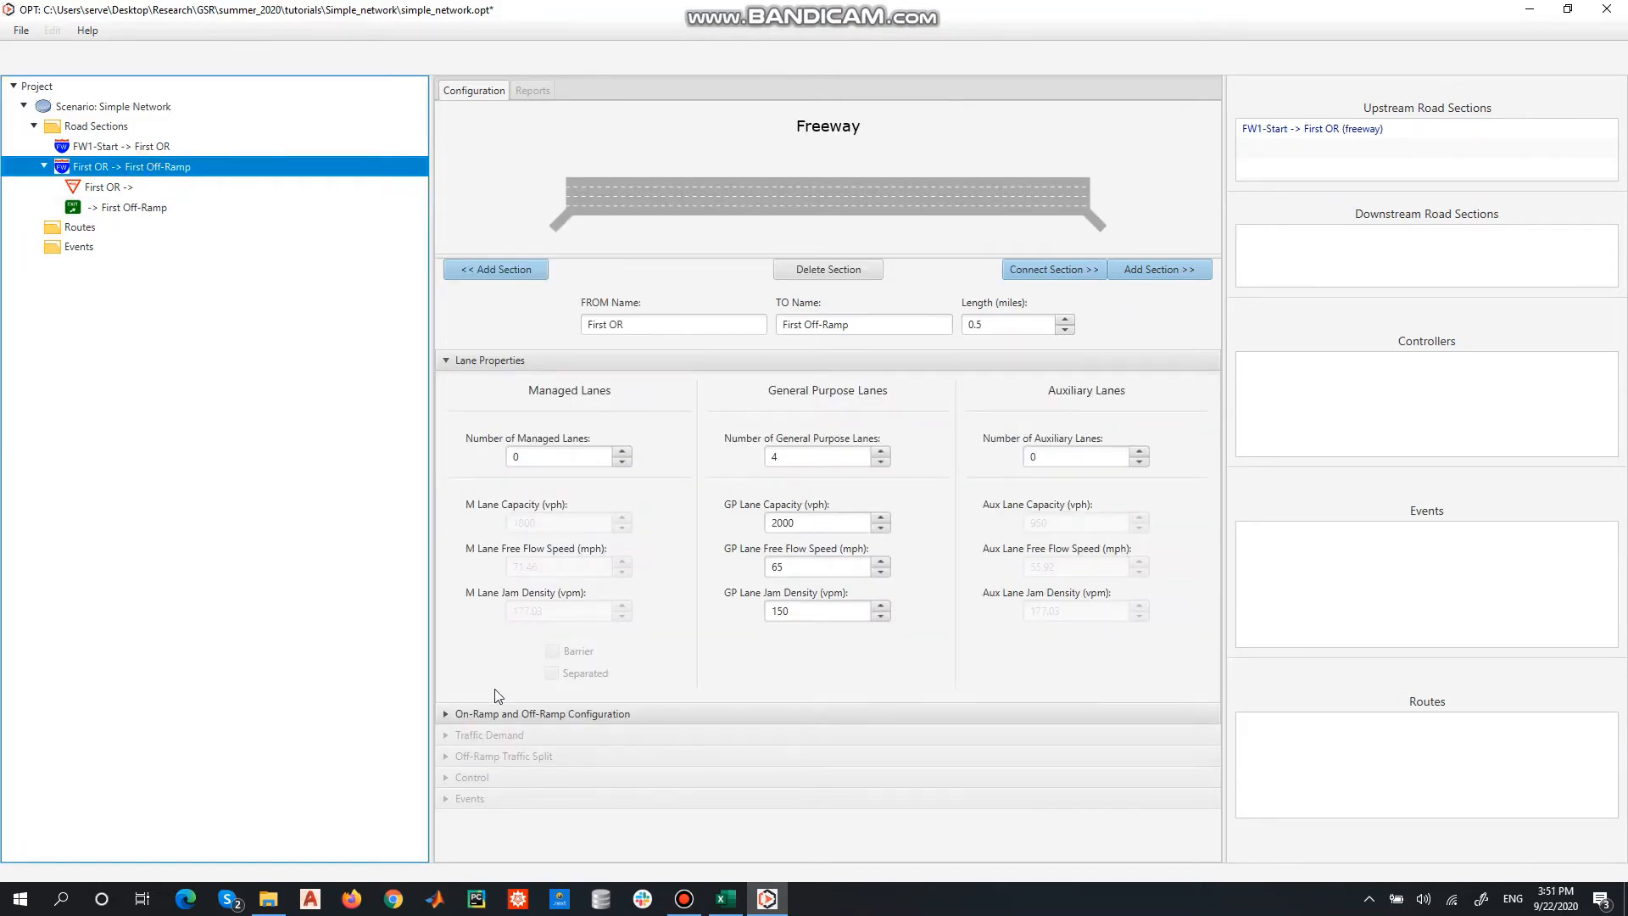
pyautogui.click(496, 713)
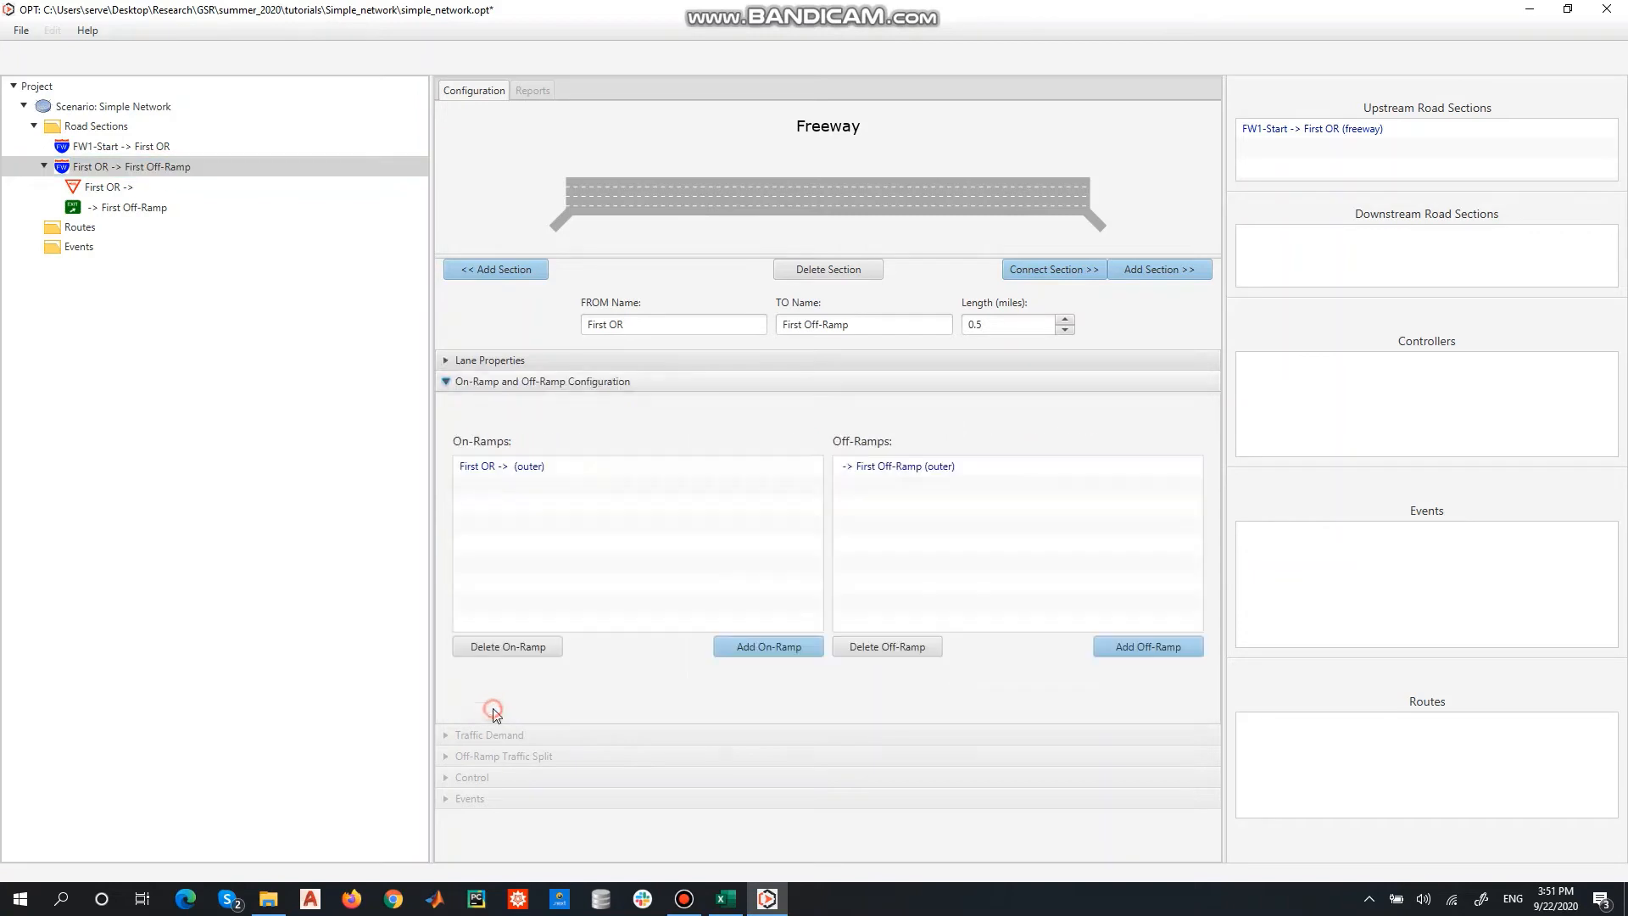
pyautogui.click(482, 384)
pyautogui.click(505, 362)
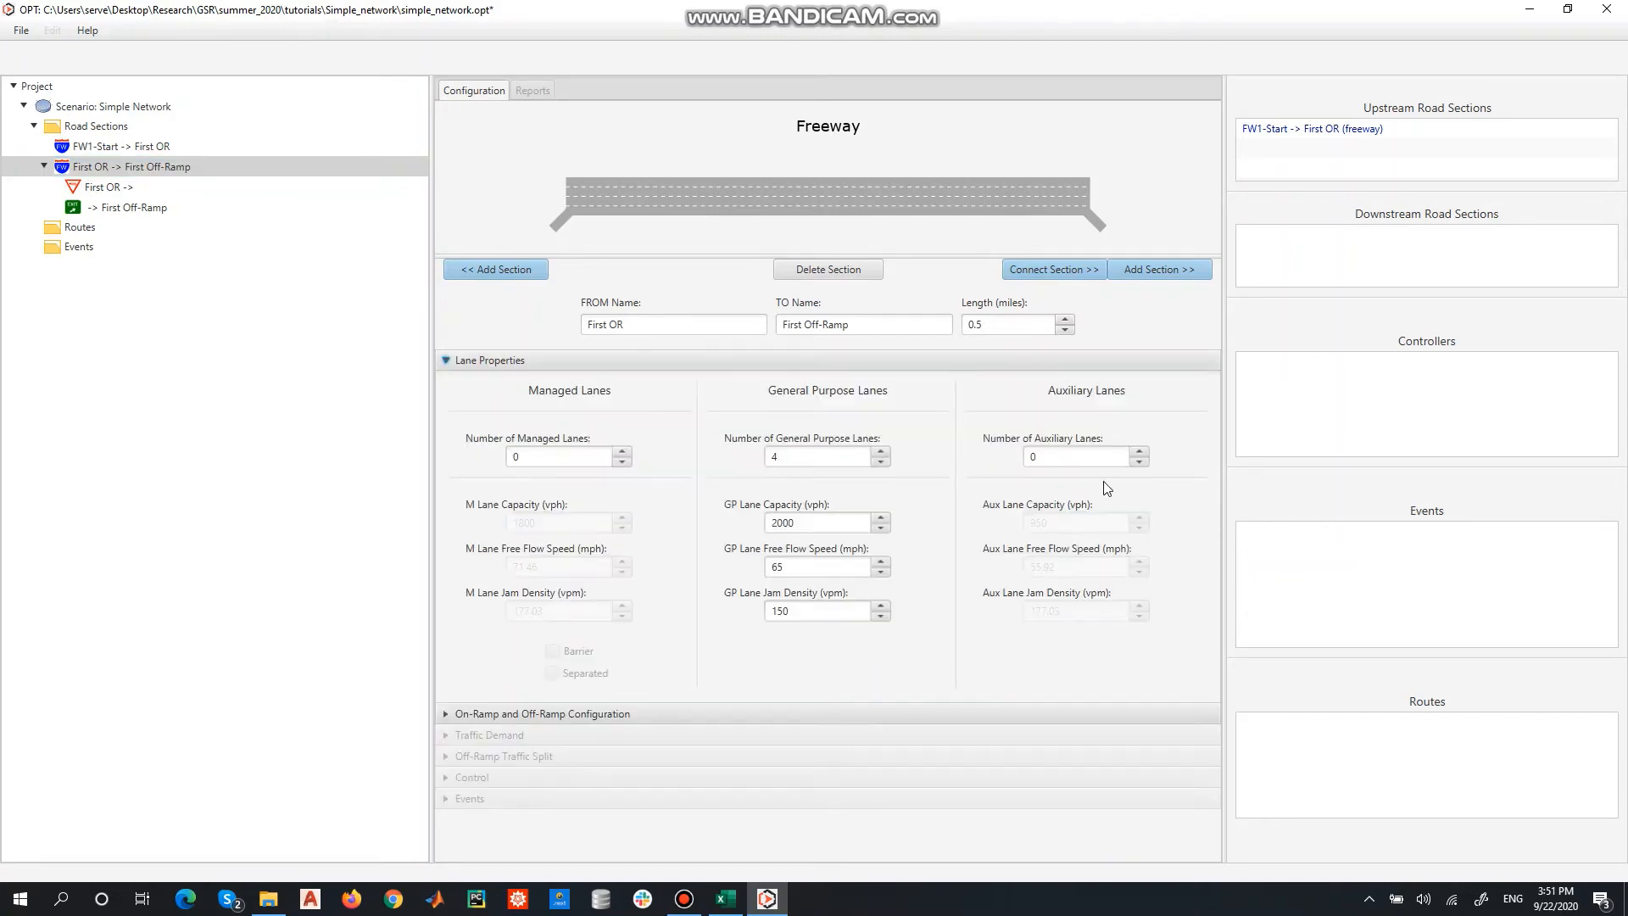
pyautogui.click(1142, 451)
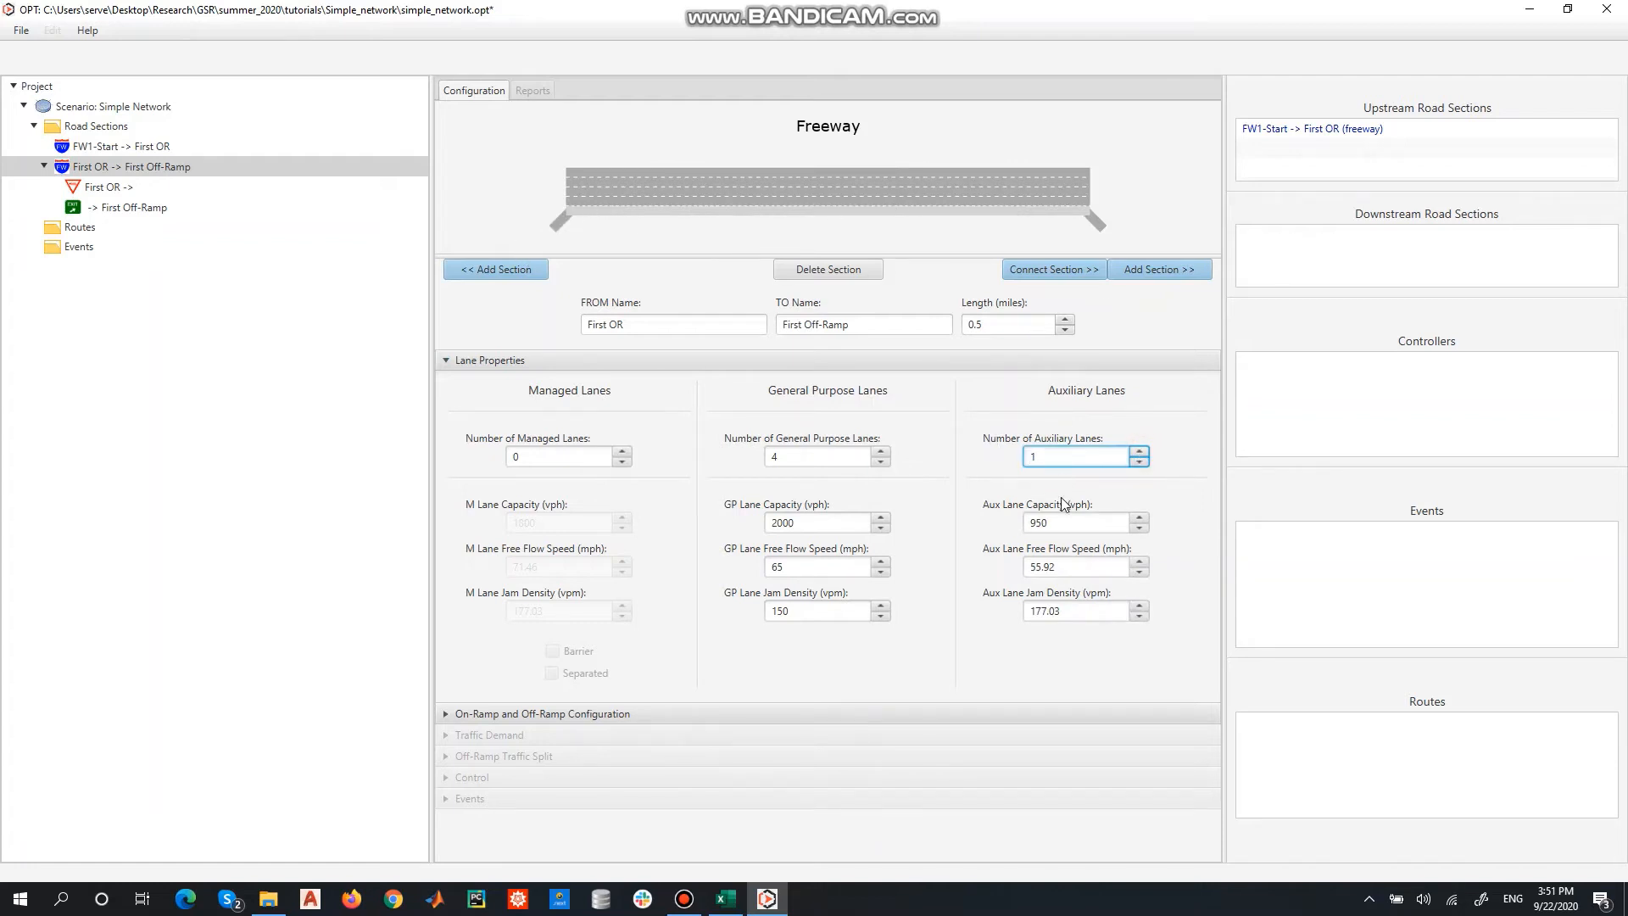
# Set the auxiliary lane of First OR -> First Off-Ramp to 1000 vph capacity, 65 mph free flow speed and 150 vpm jam density, and save the project.
pyautogui.press('Tab')
pyautogui.write('1000')
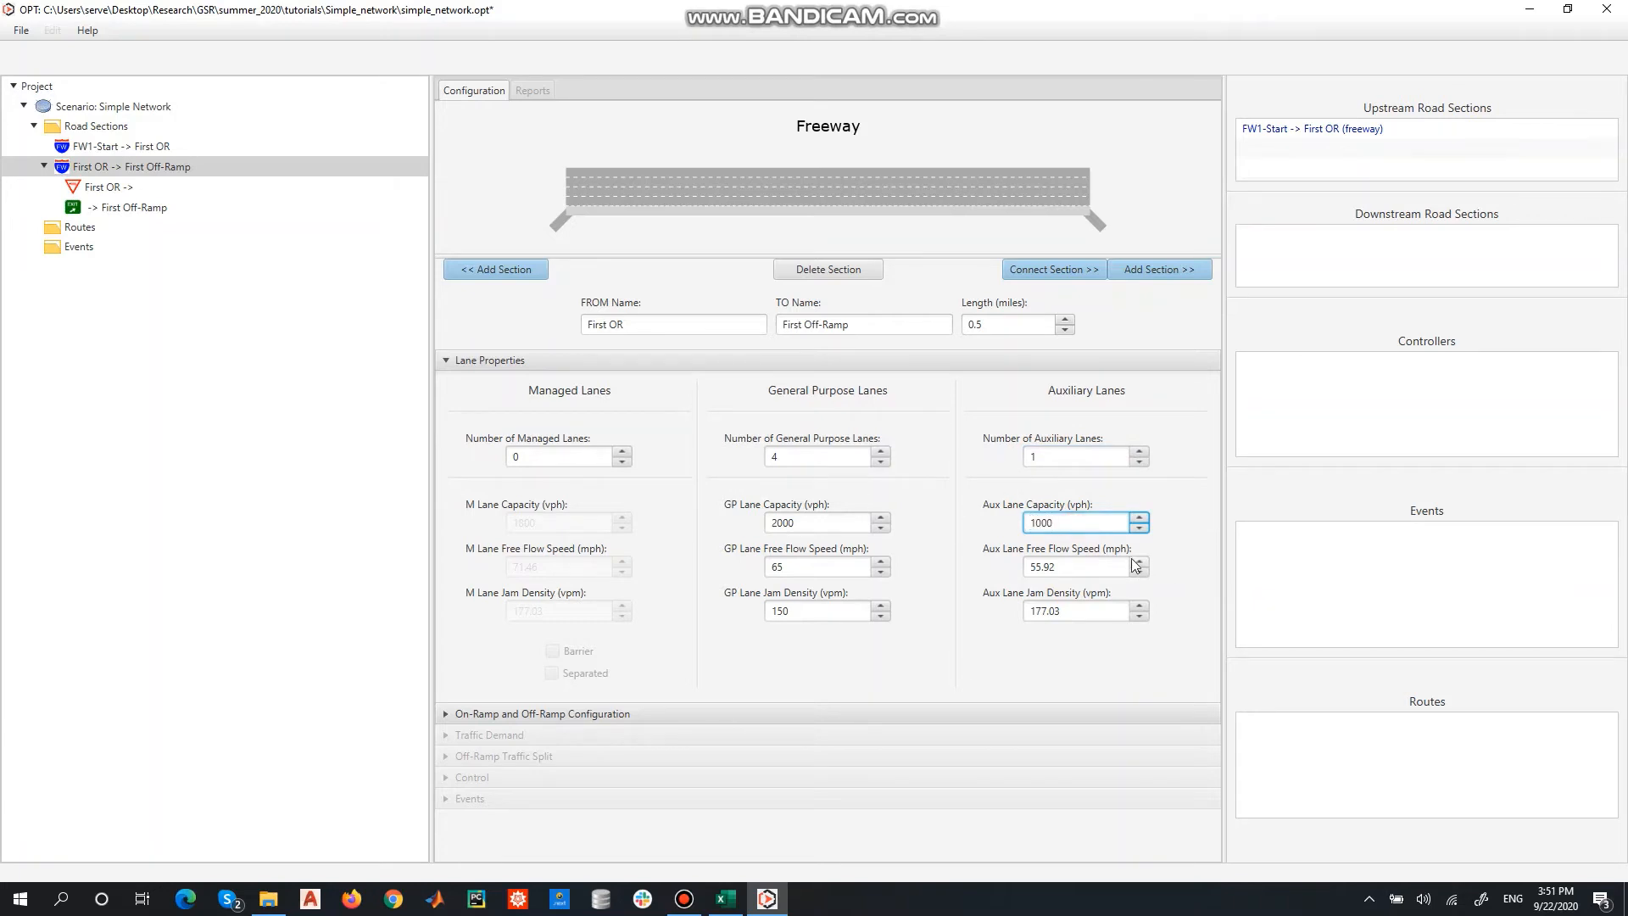
pyautogui.press('Tab')
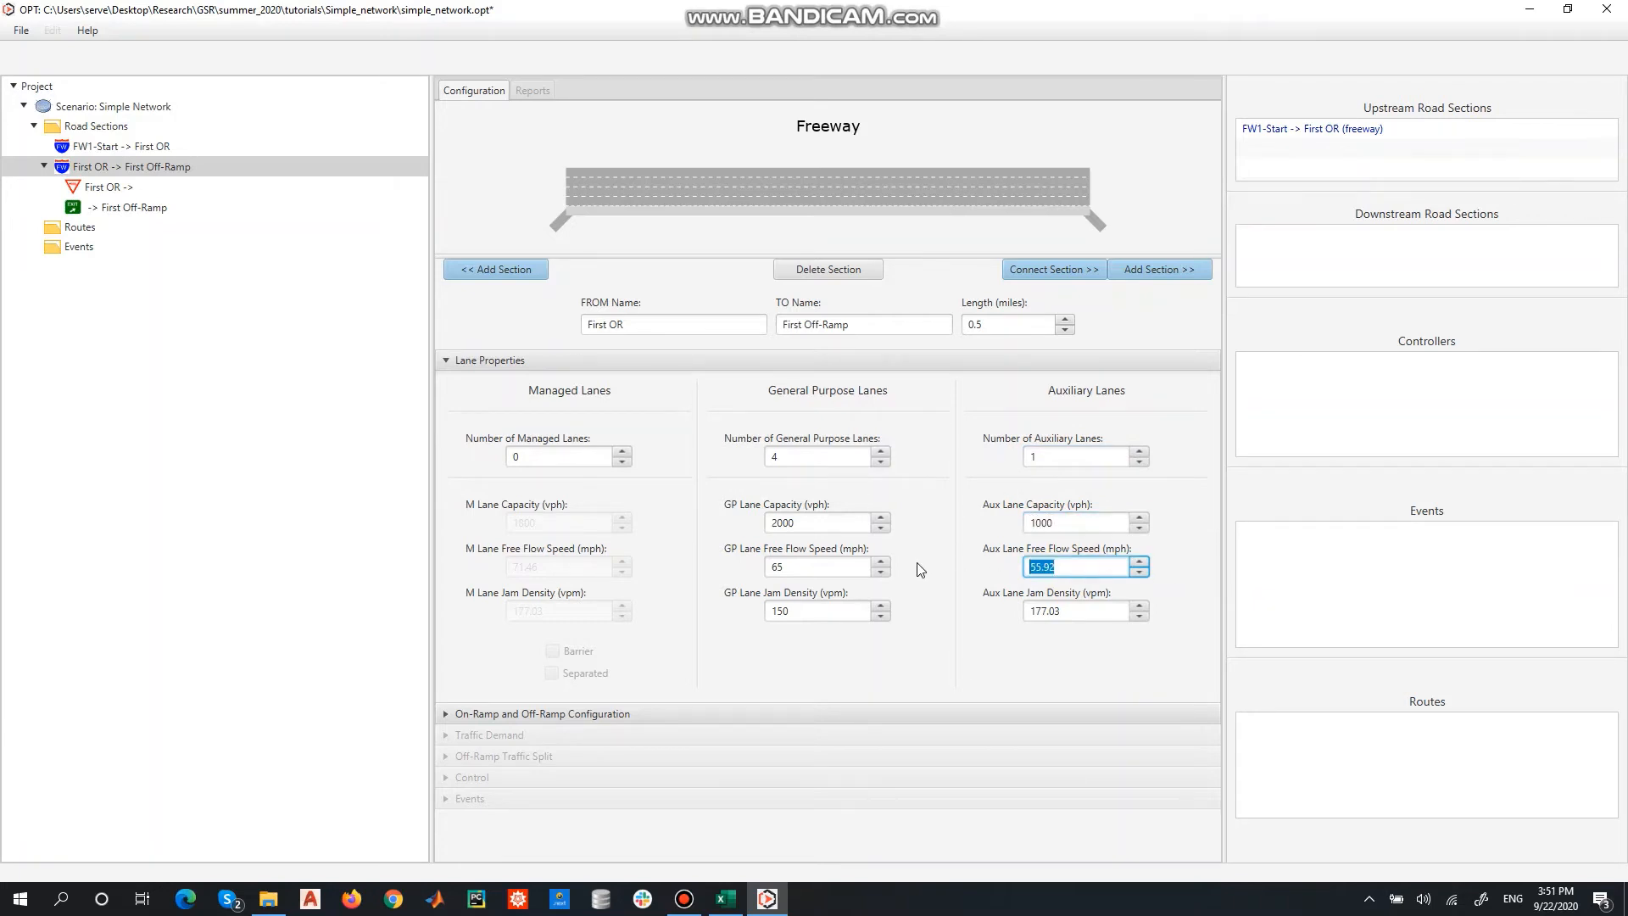
pyautogui.write('65')
pyautogui.press('Tab')
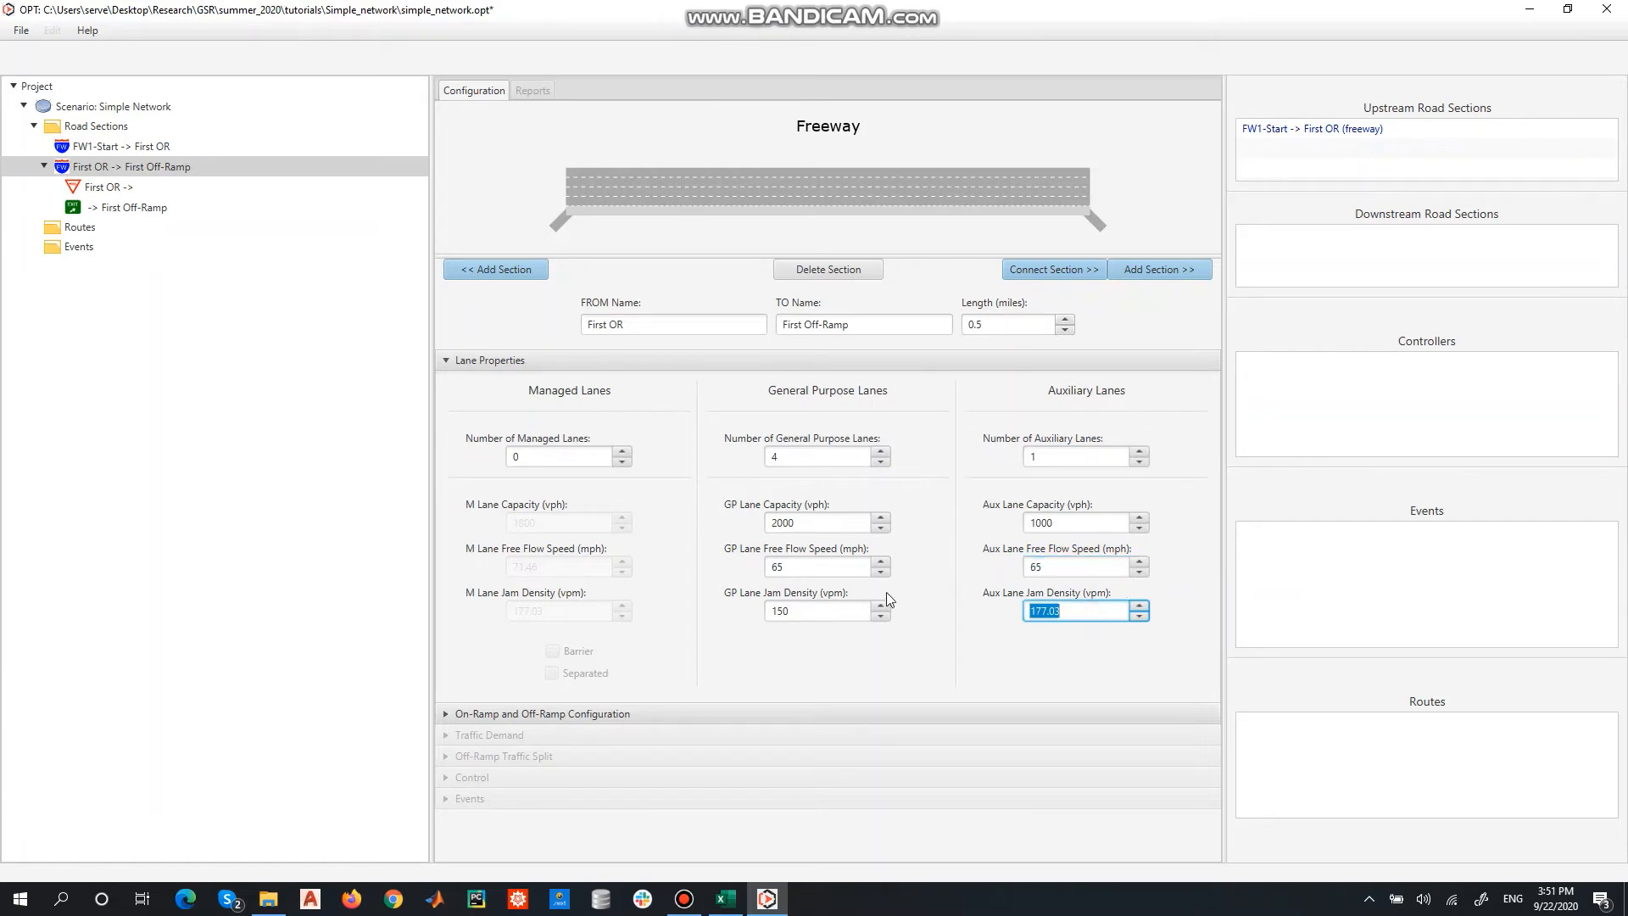
pyautogui.write('150')
pyautogui.press('Return')
pyautogui.click(1059, 567)
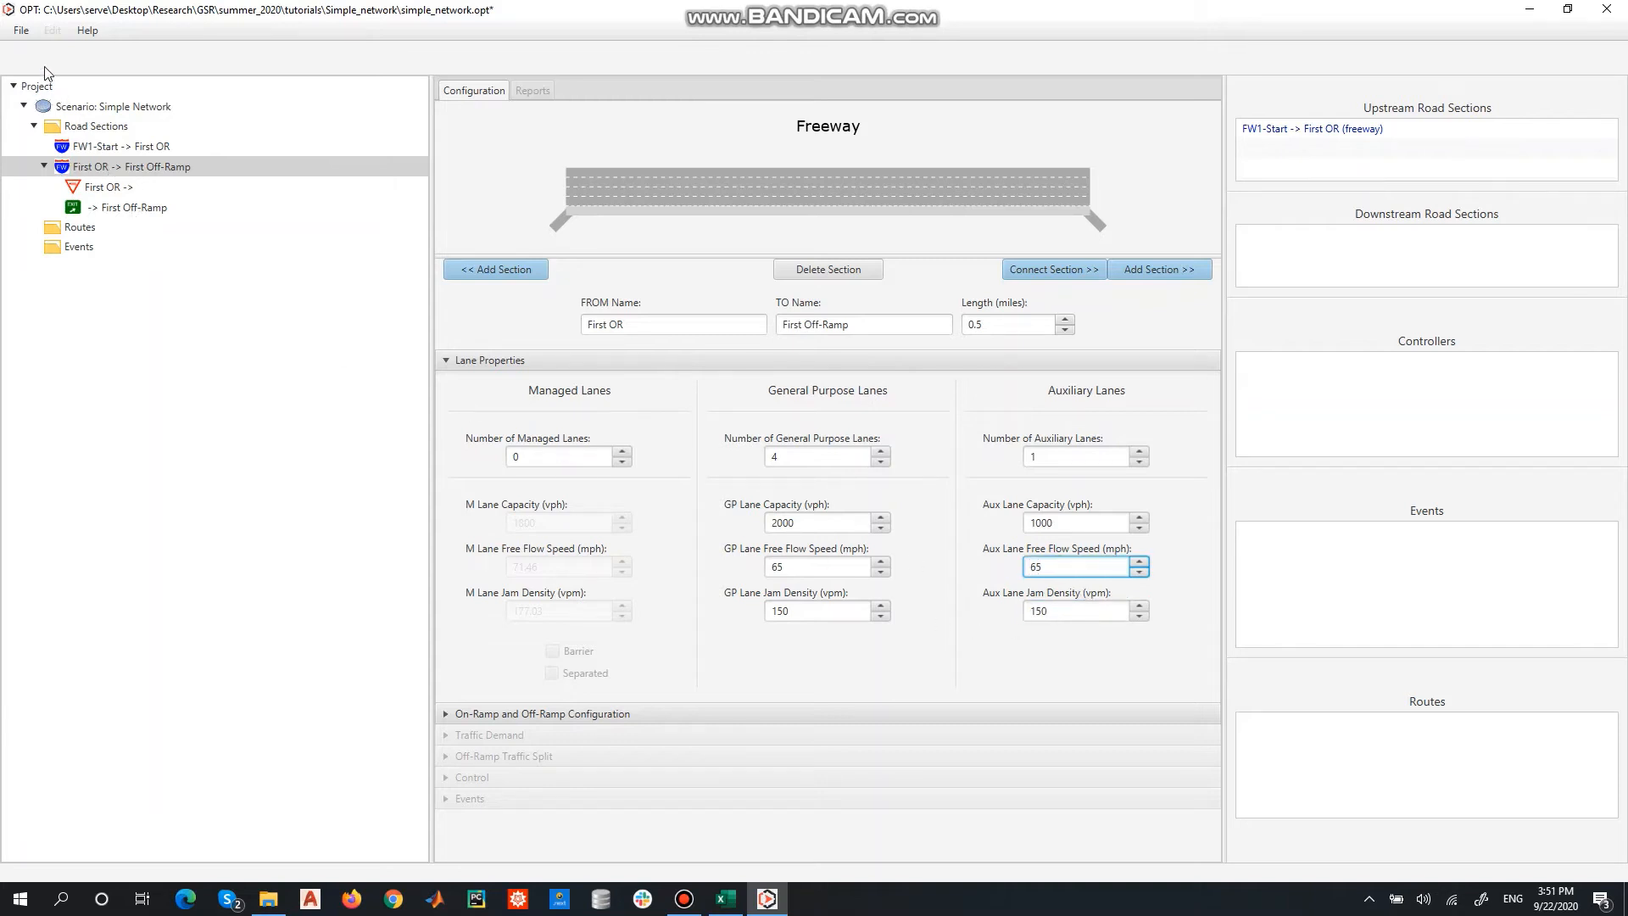
pyautogui.click(21, 30)
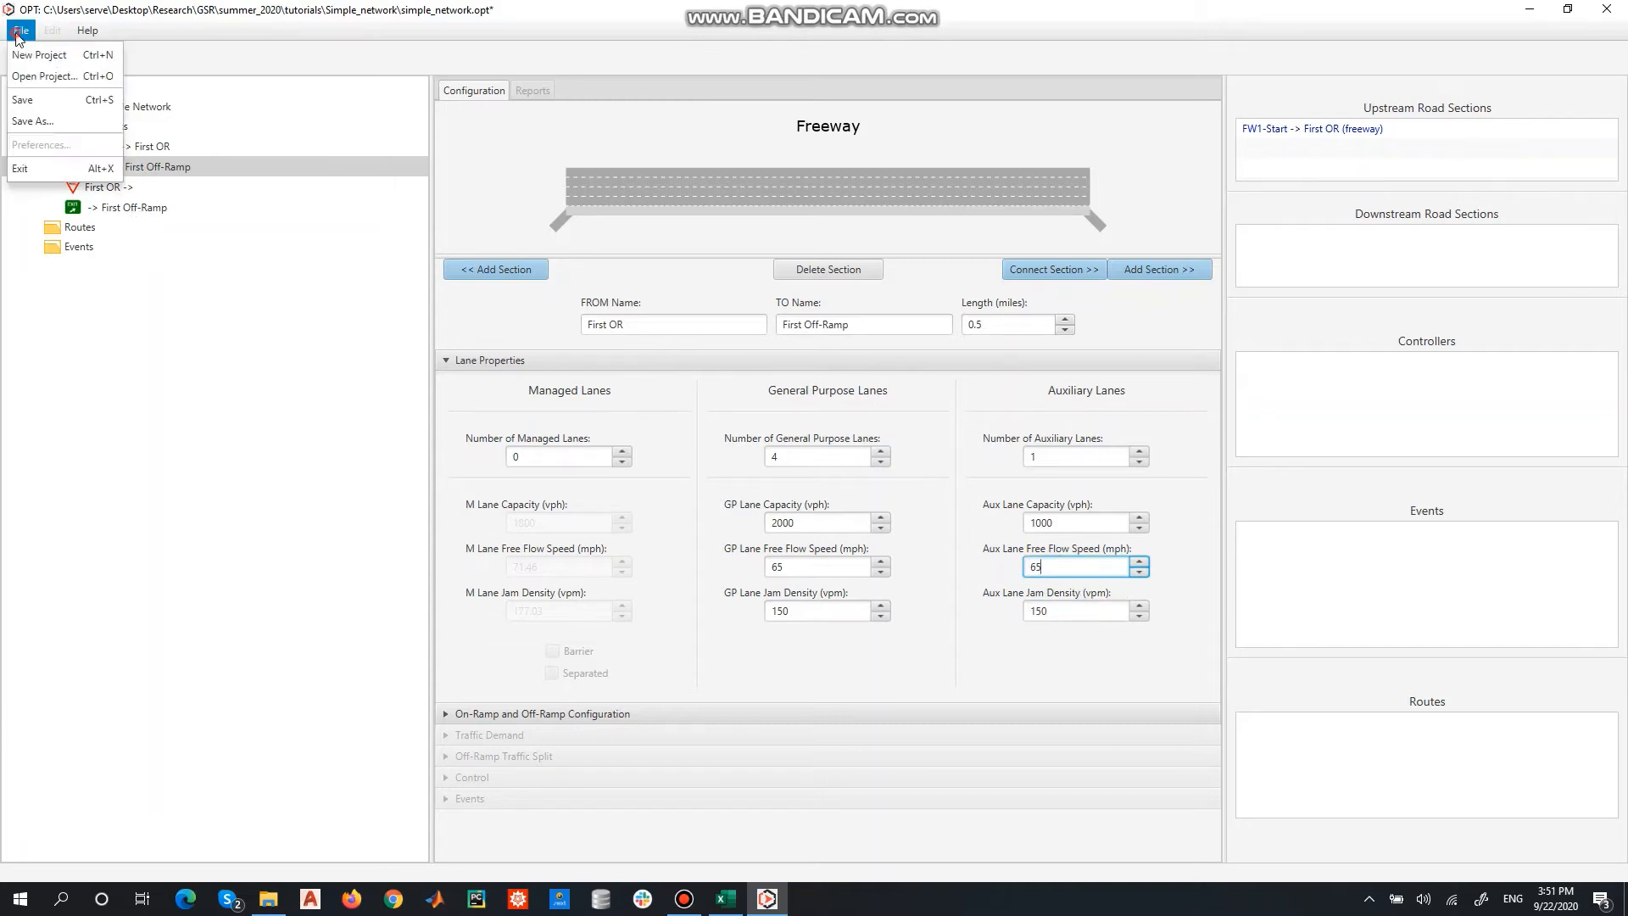
pyautogui.click(36, 102)
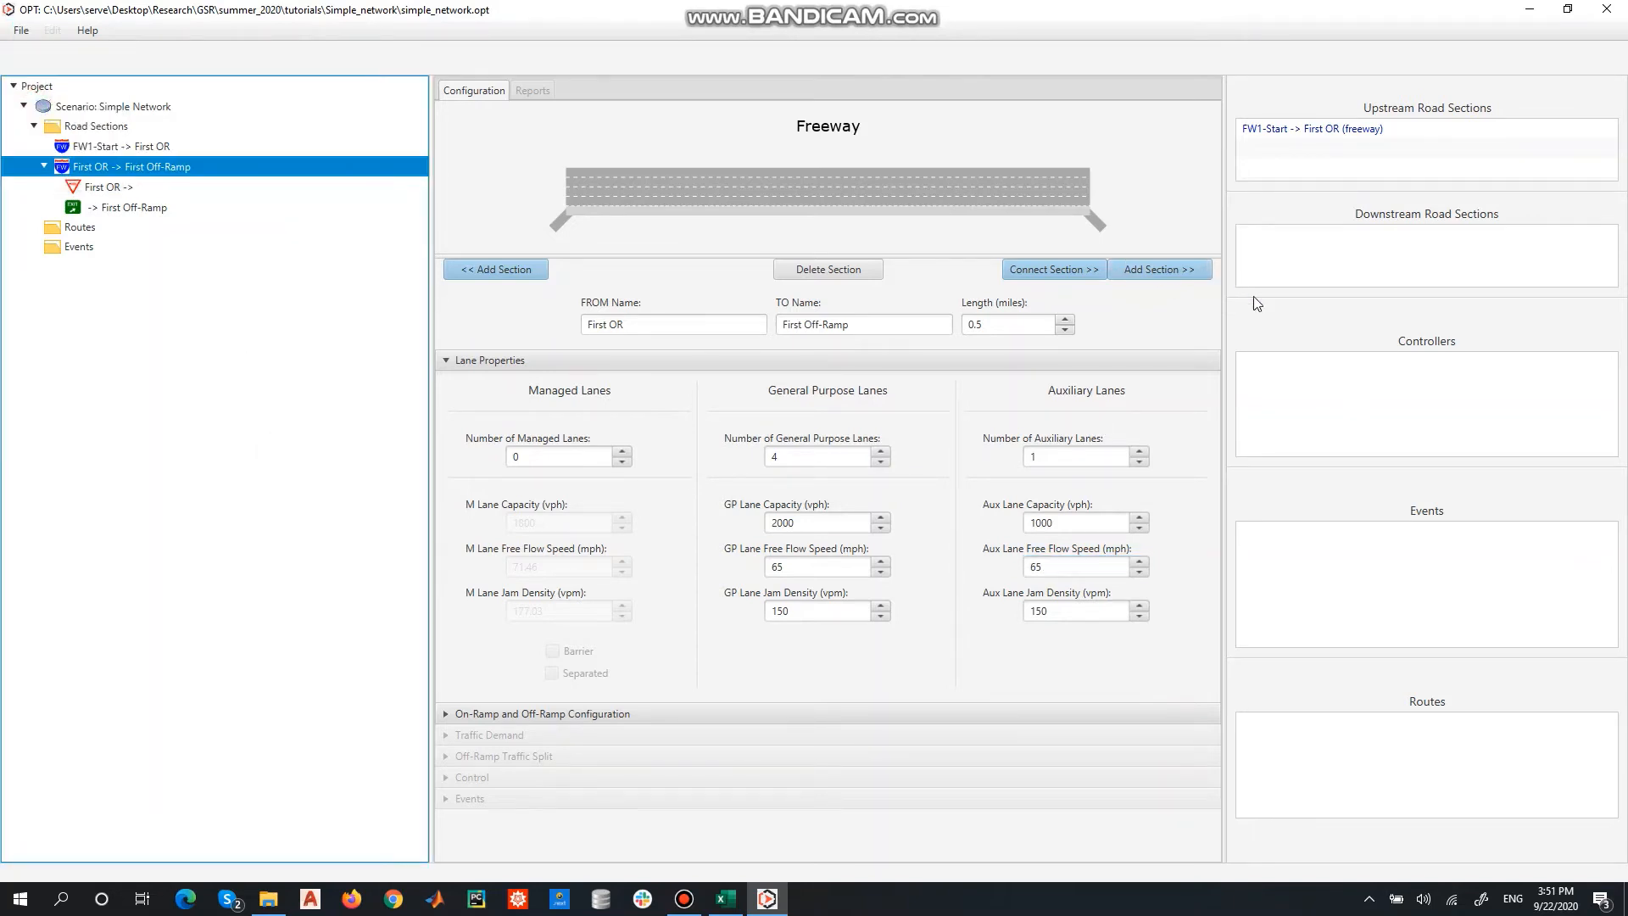
# Add a 0.7-mile downstream freeway section from First Off-Ramp to Second Off-Ramp with settings copied from the current section, and set its auxiliary lanes to 0.
pyautogui.click(1188, 272)
pyautogui.click(868, 287)
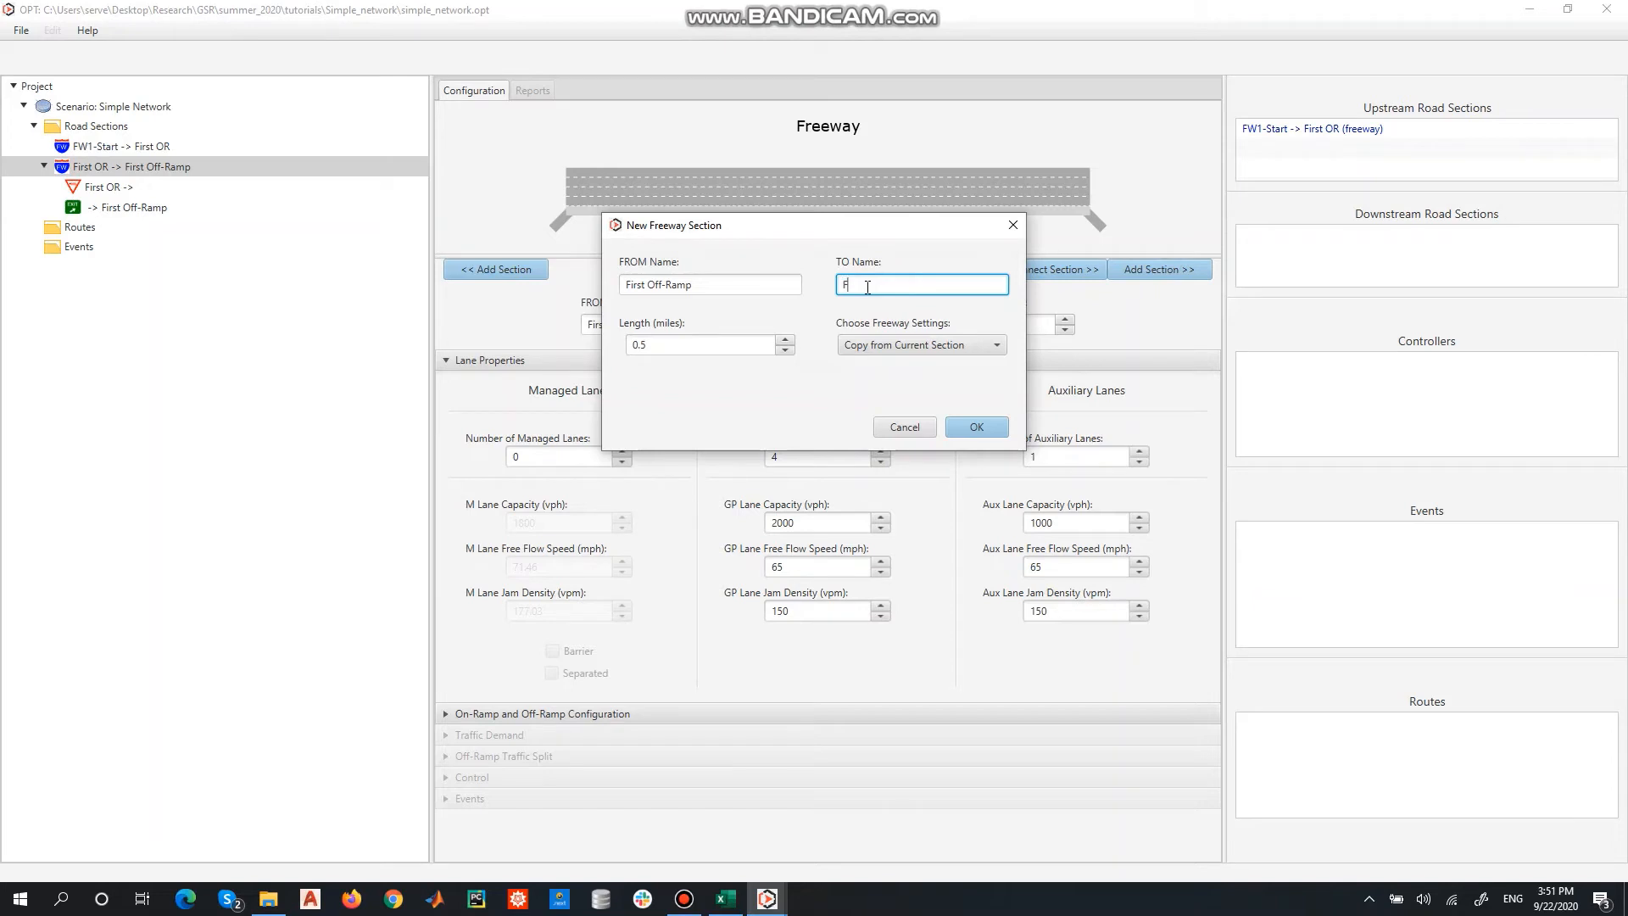
pyautogui.write('Second Off-Ramp')
pyautogui.click(695, 346)
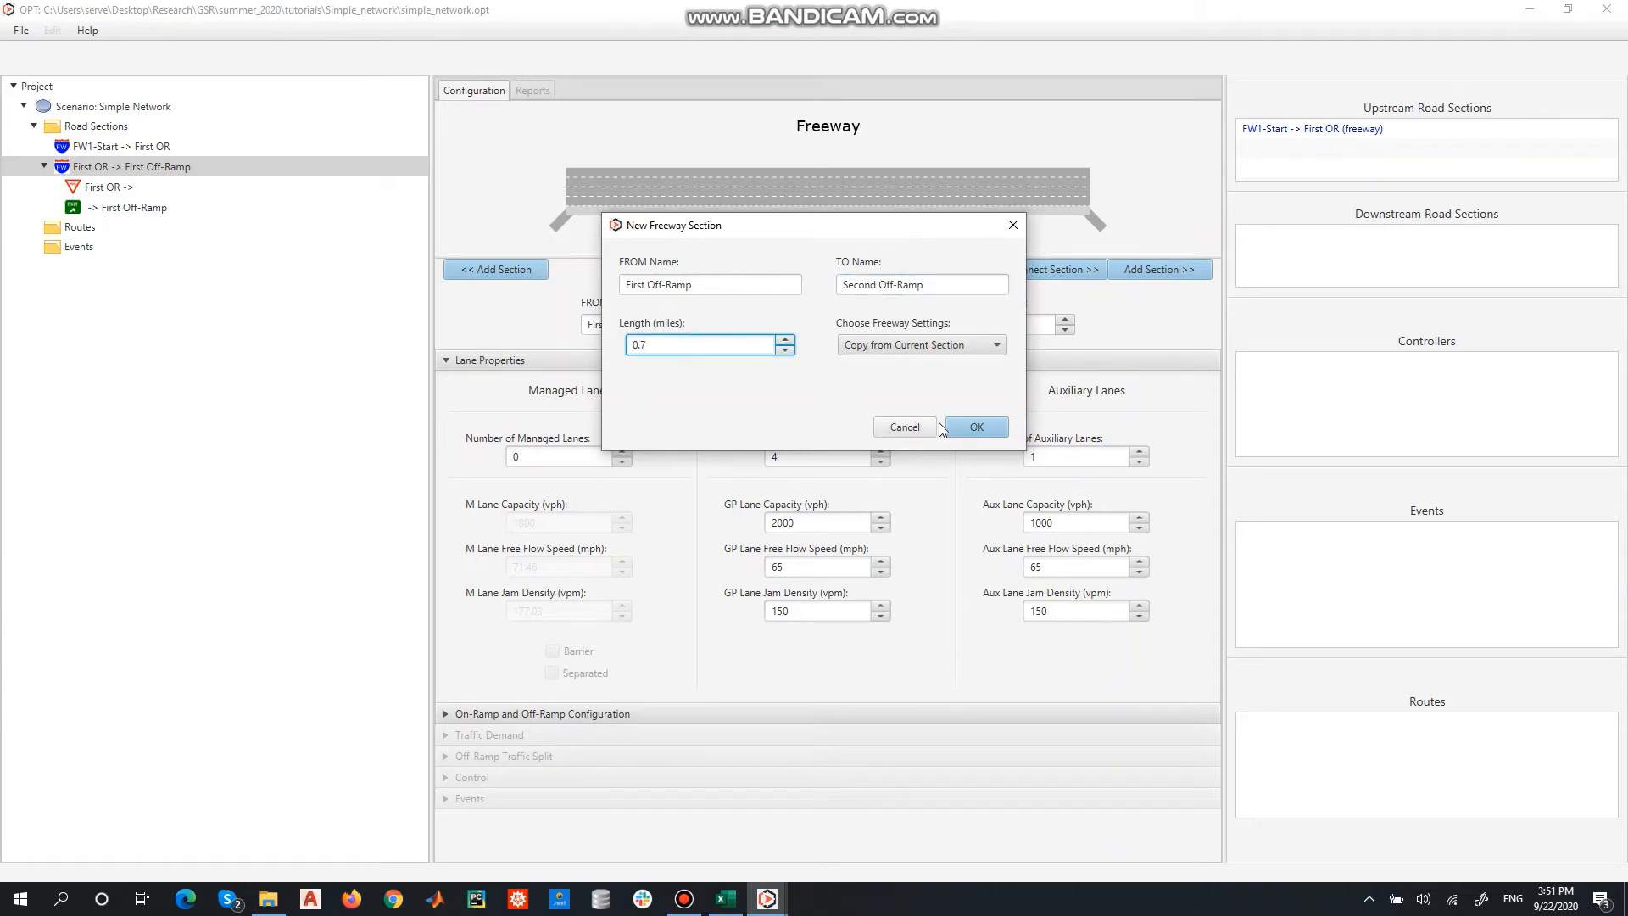
pyautogui.click(973, 429)
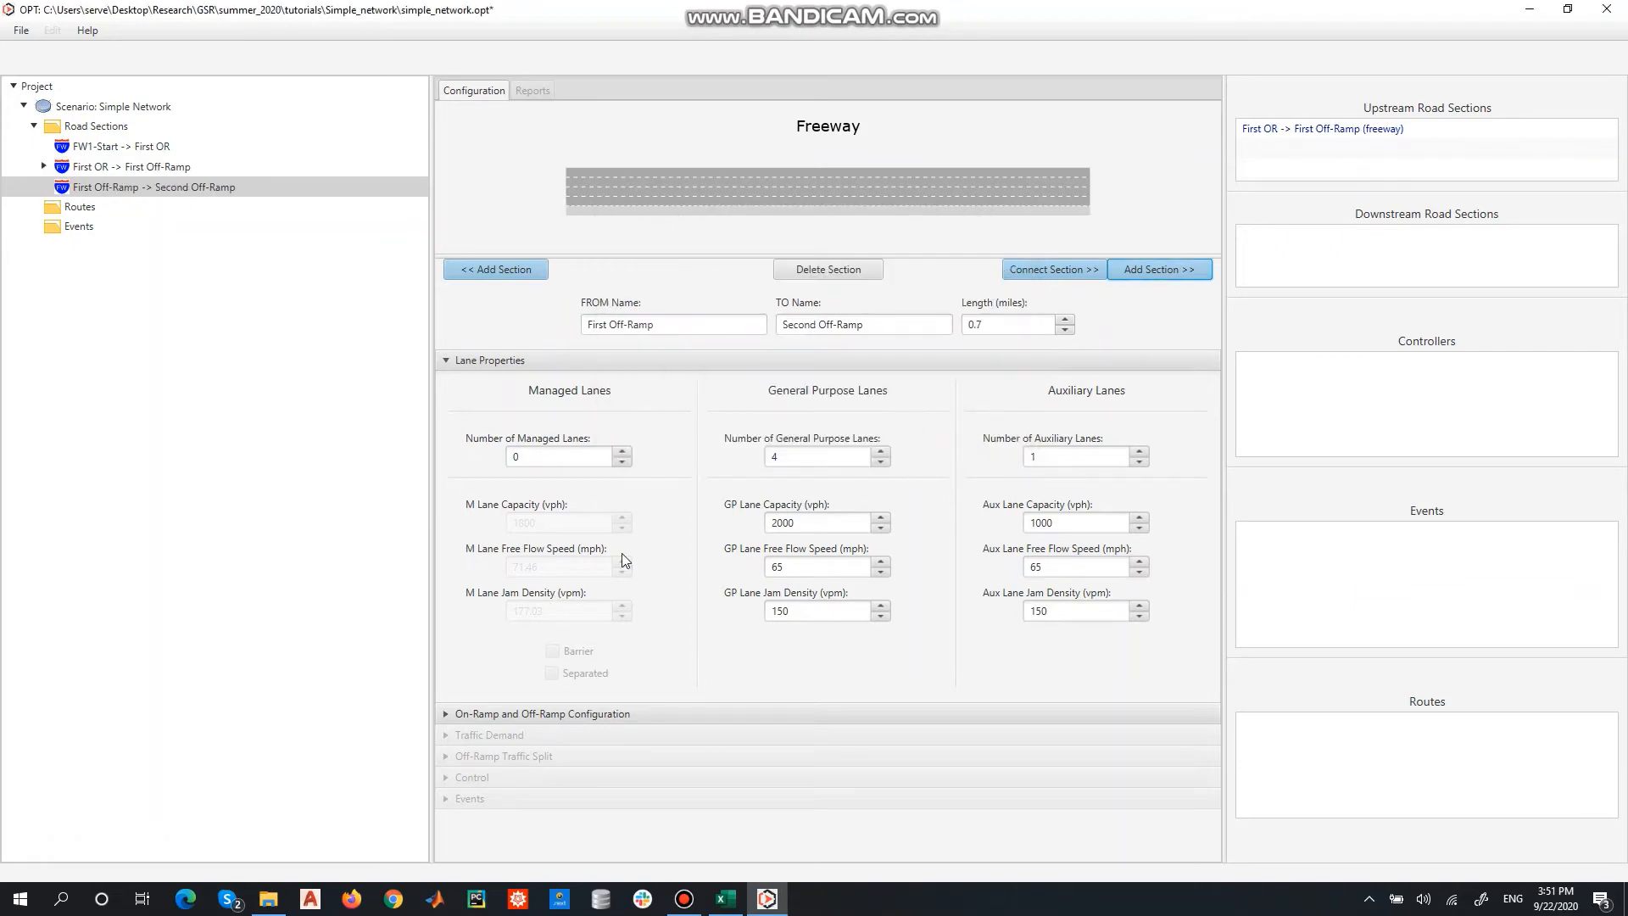
pyautogui.click(1138, 461)
# Add an outer off-ramp named Second Off-Ramp to the new section, 0.2 miles long, with 0 managed and 1 general purpose lane.
pyautogui.click(573, 714)
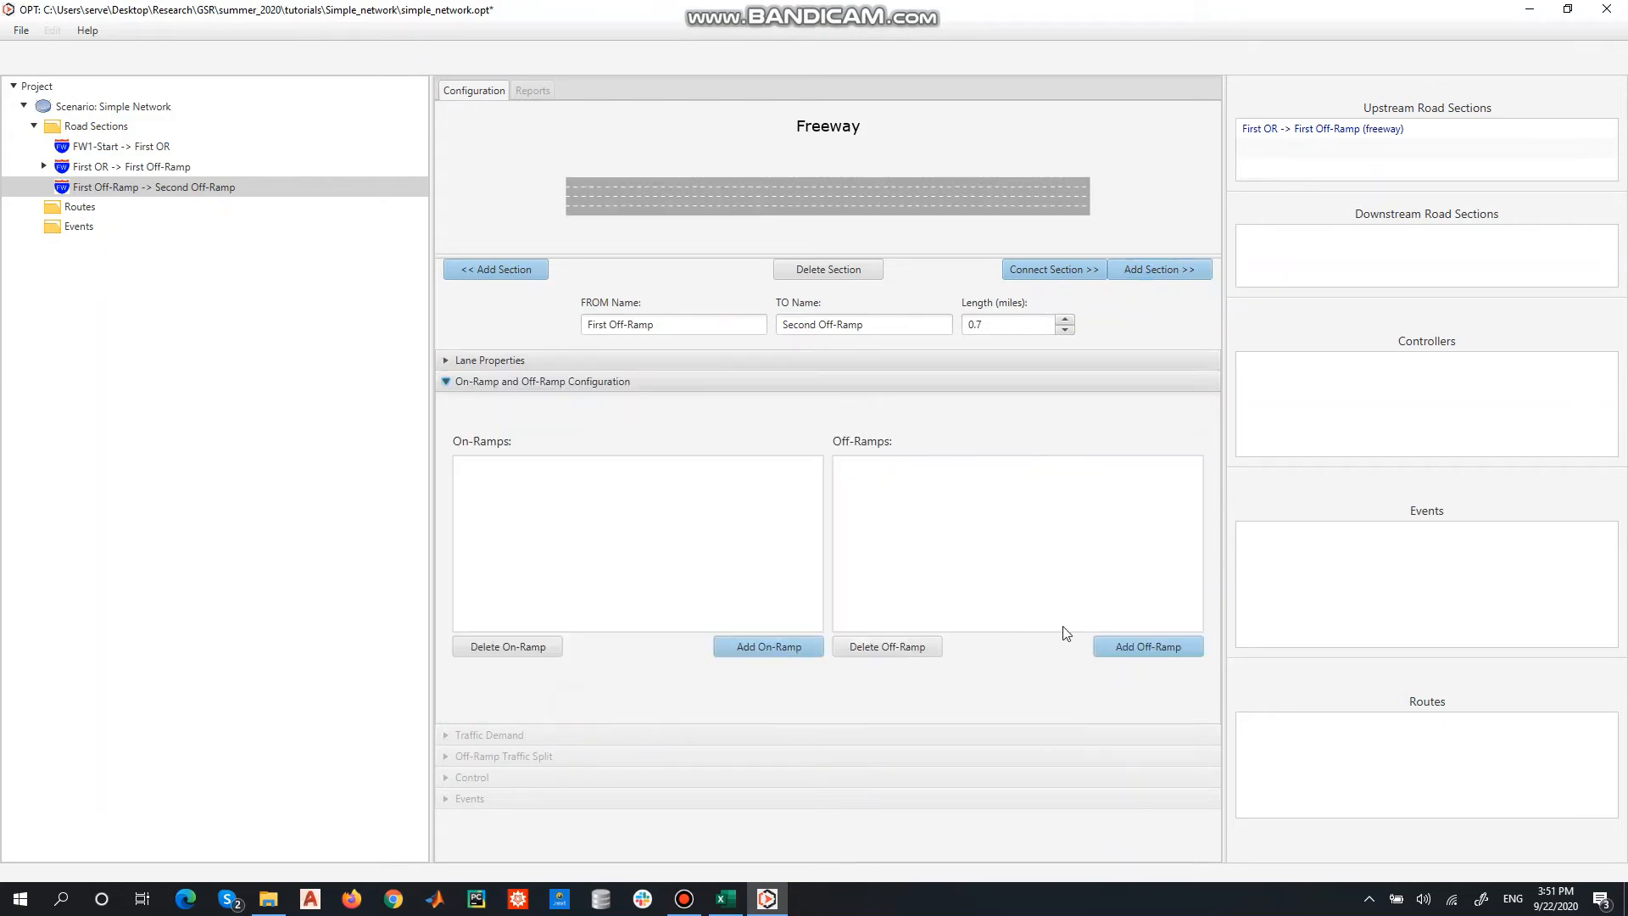
pyautogui.click(1175, 646)
pyautogui.click(934, 282)
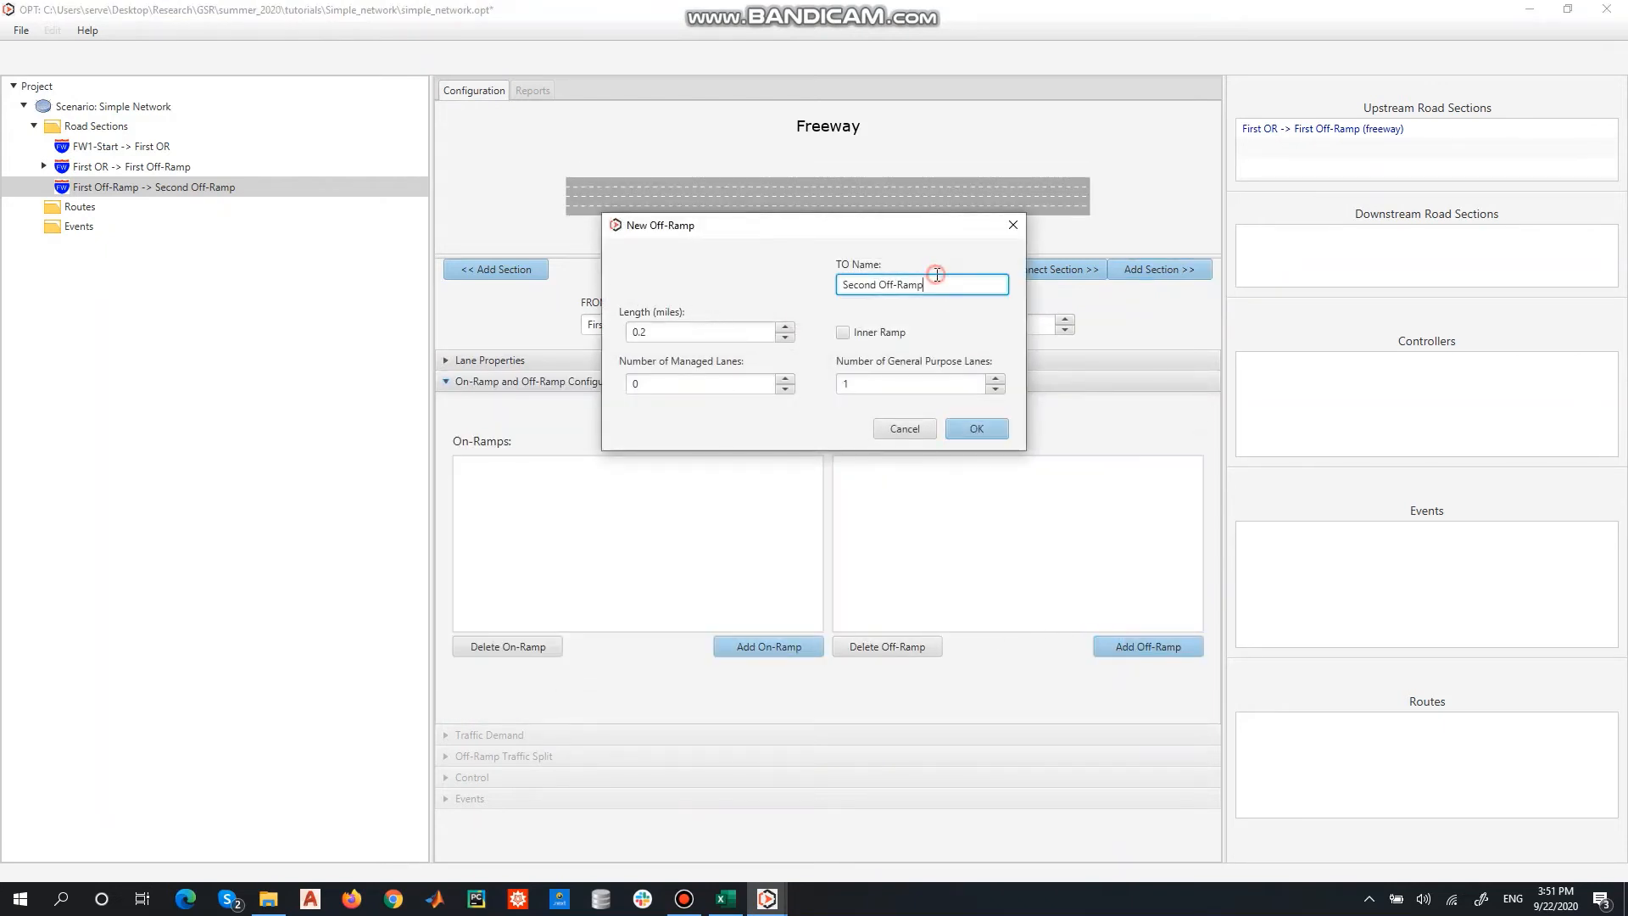
pyautogui.click(982, 435)
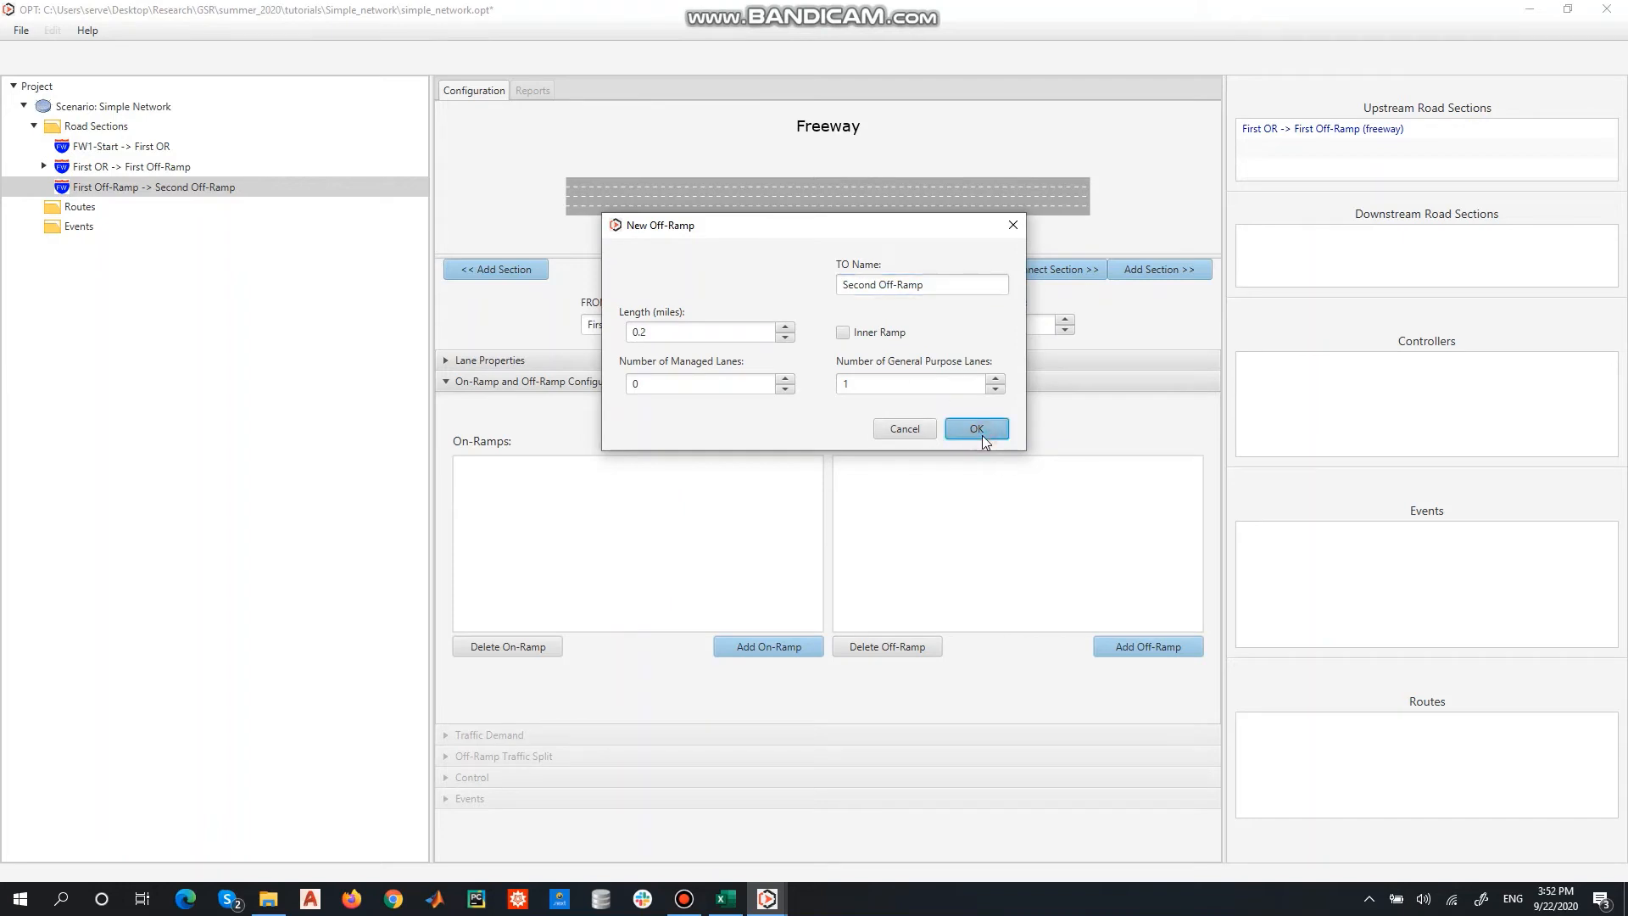
# Set Second Off-Ramp's split ratio update period to 60 minutes and fill its split table with the Second Off Ramp car percentages copied from Excel.
pyautogui.doubleClick(919, 469)
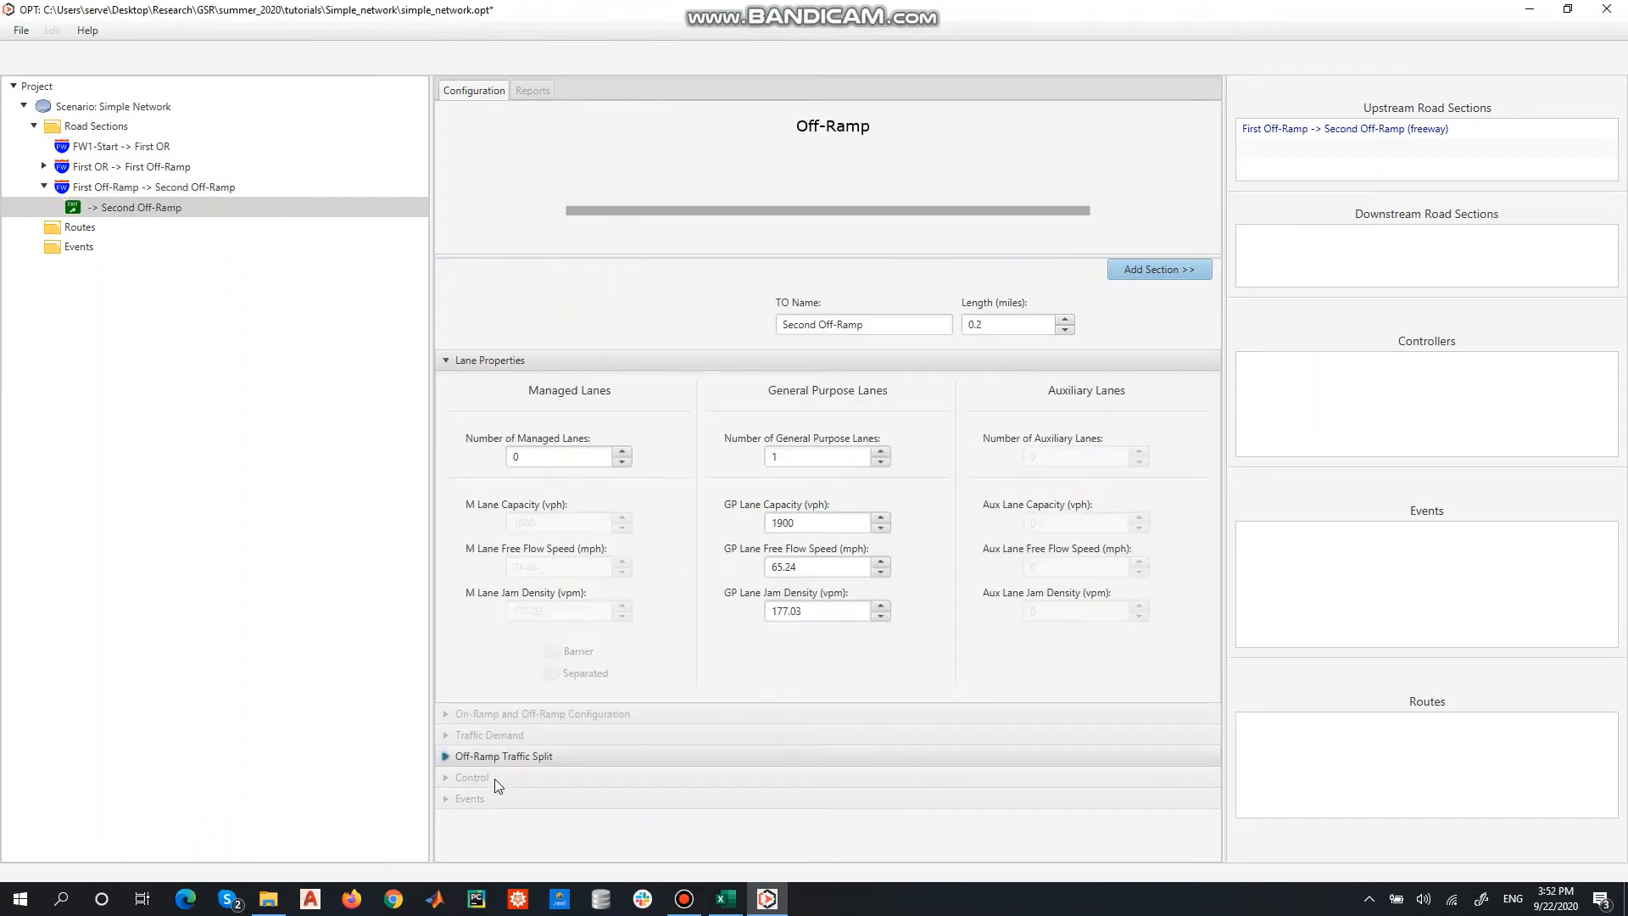
pyautogui.click(507, 761)
pyautogui.doubleClick(530, 471)
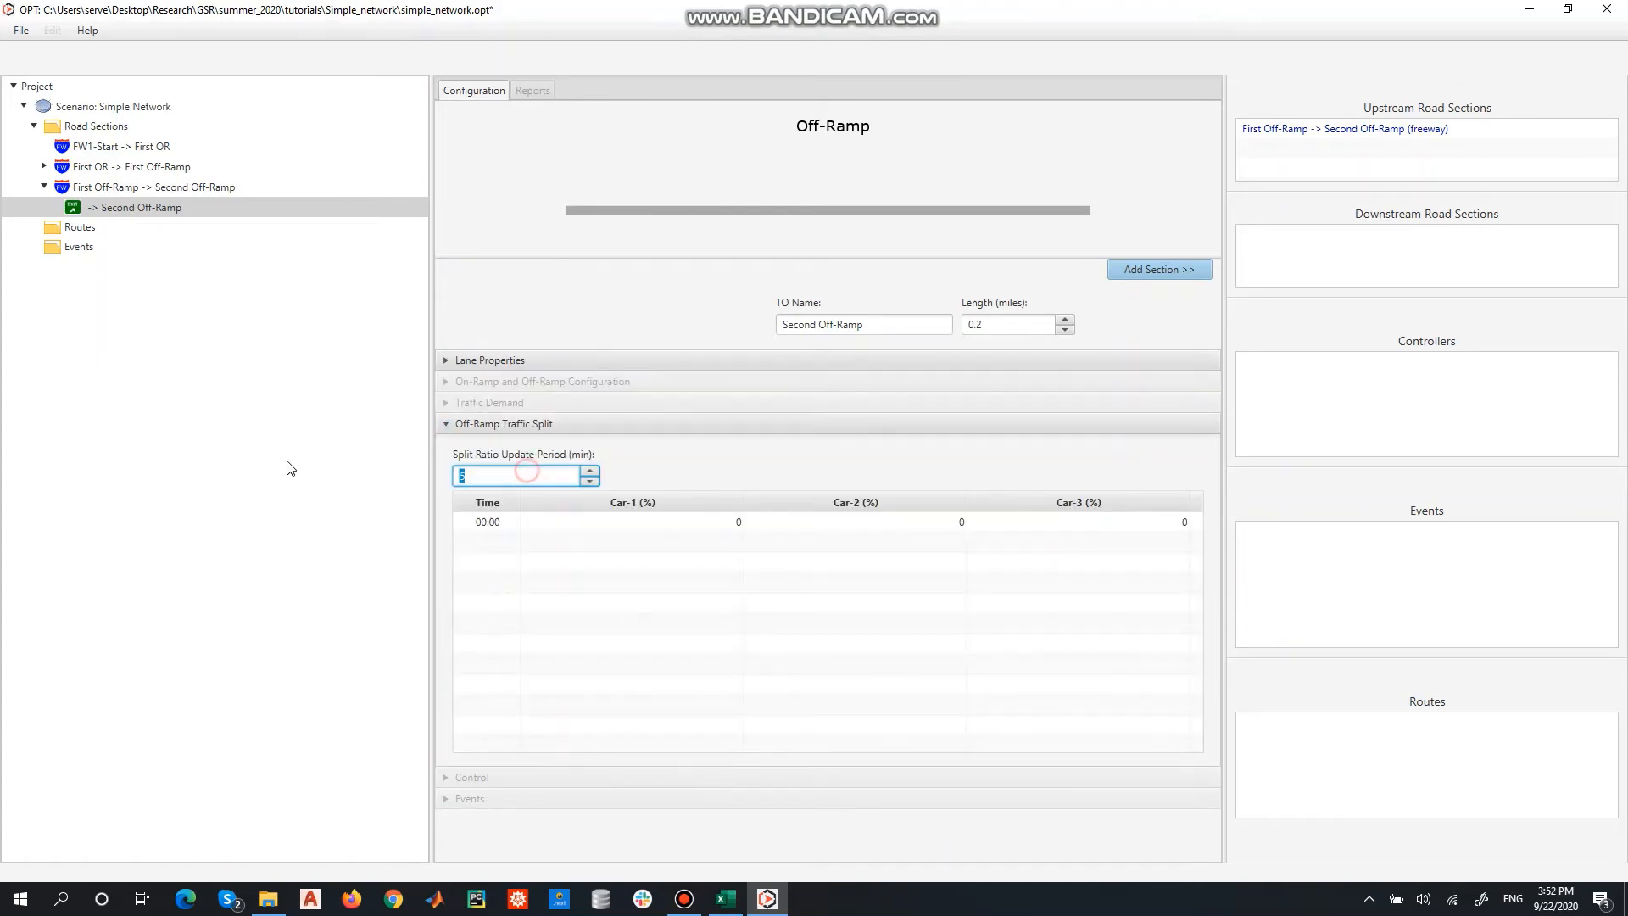
pyautogui.write('60')
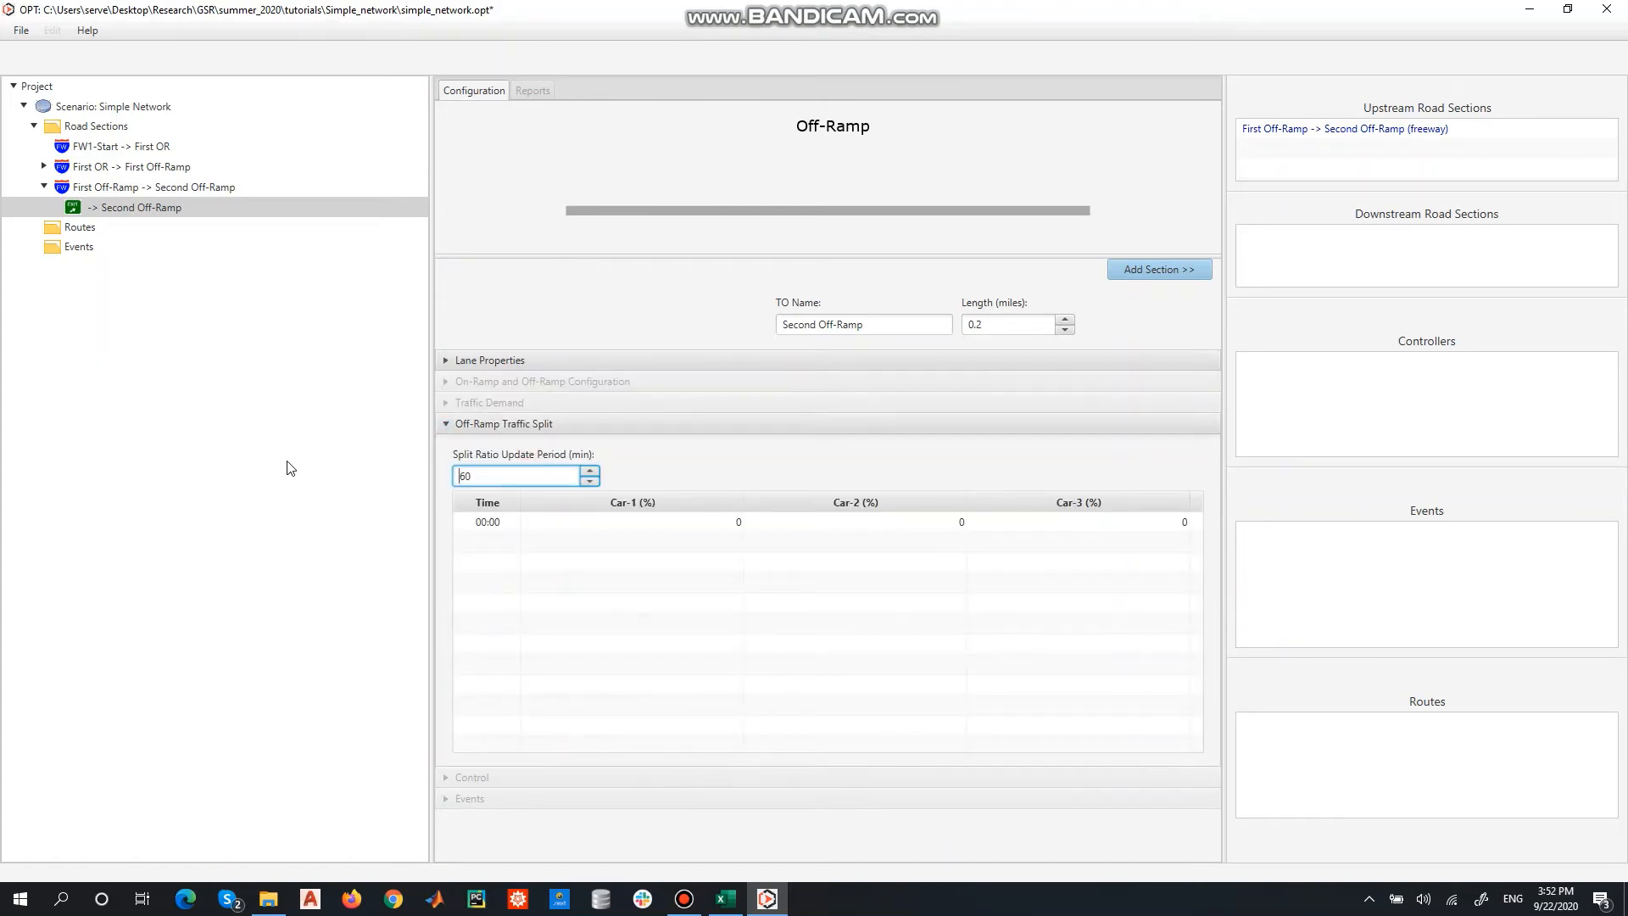
pyautogui.click(725, 899)
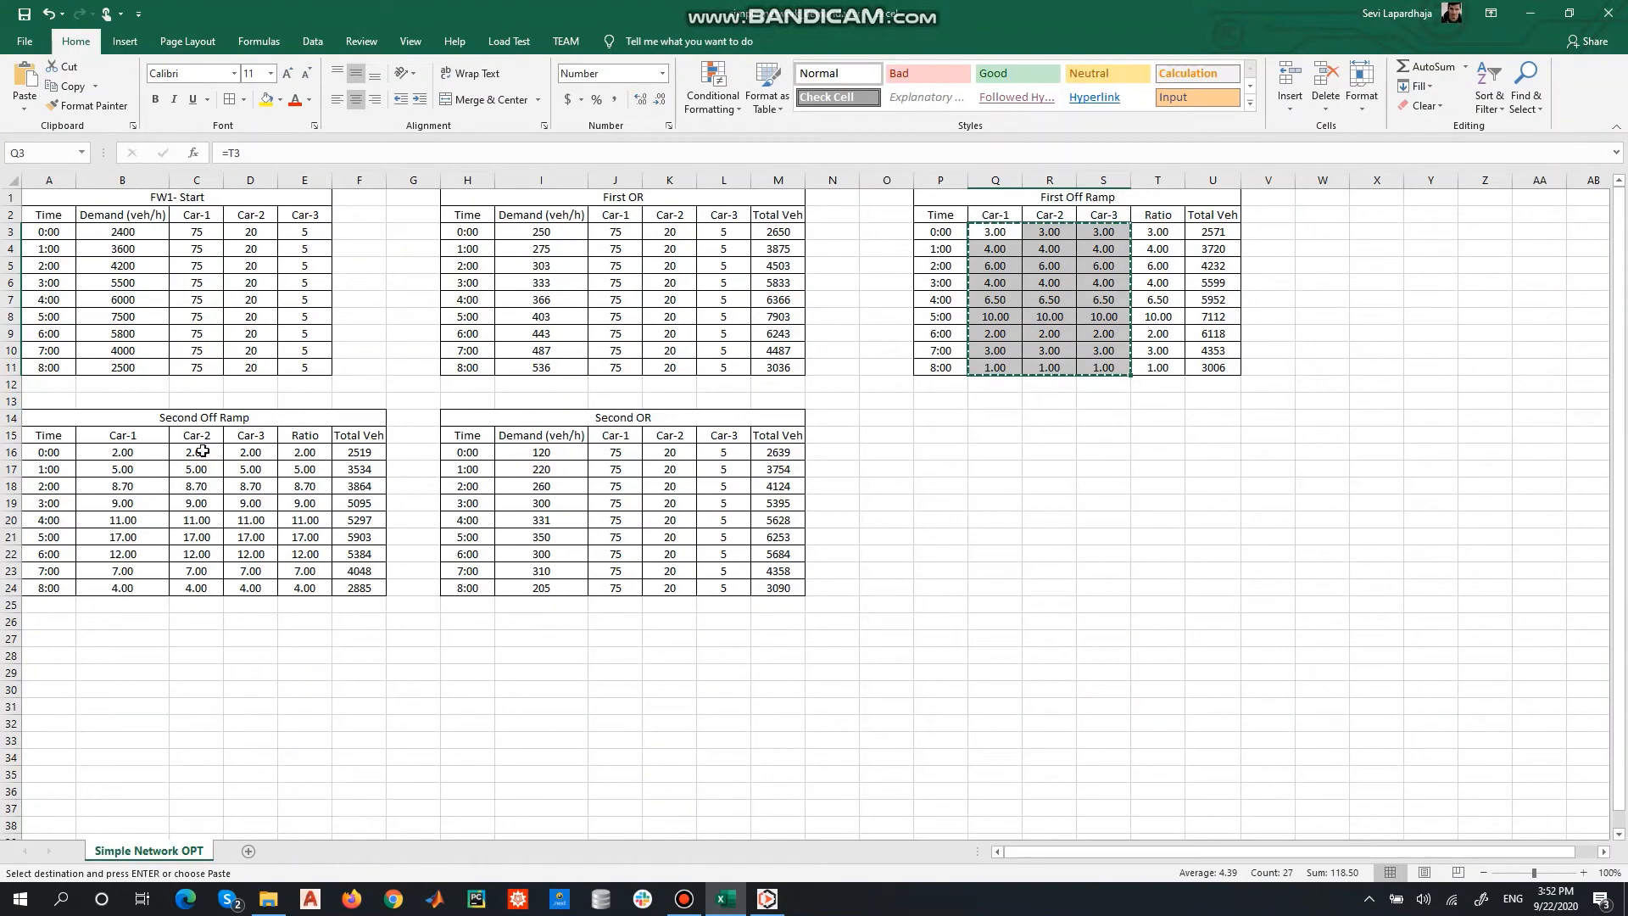
pyautogui.moveTo(147, 454); pyautogui.dragTo(254, 586)
pyautogui.hotkey('ctrl', 'c')
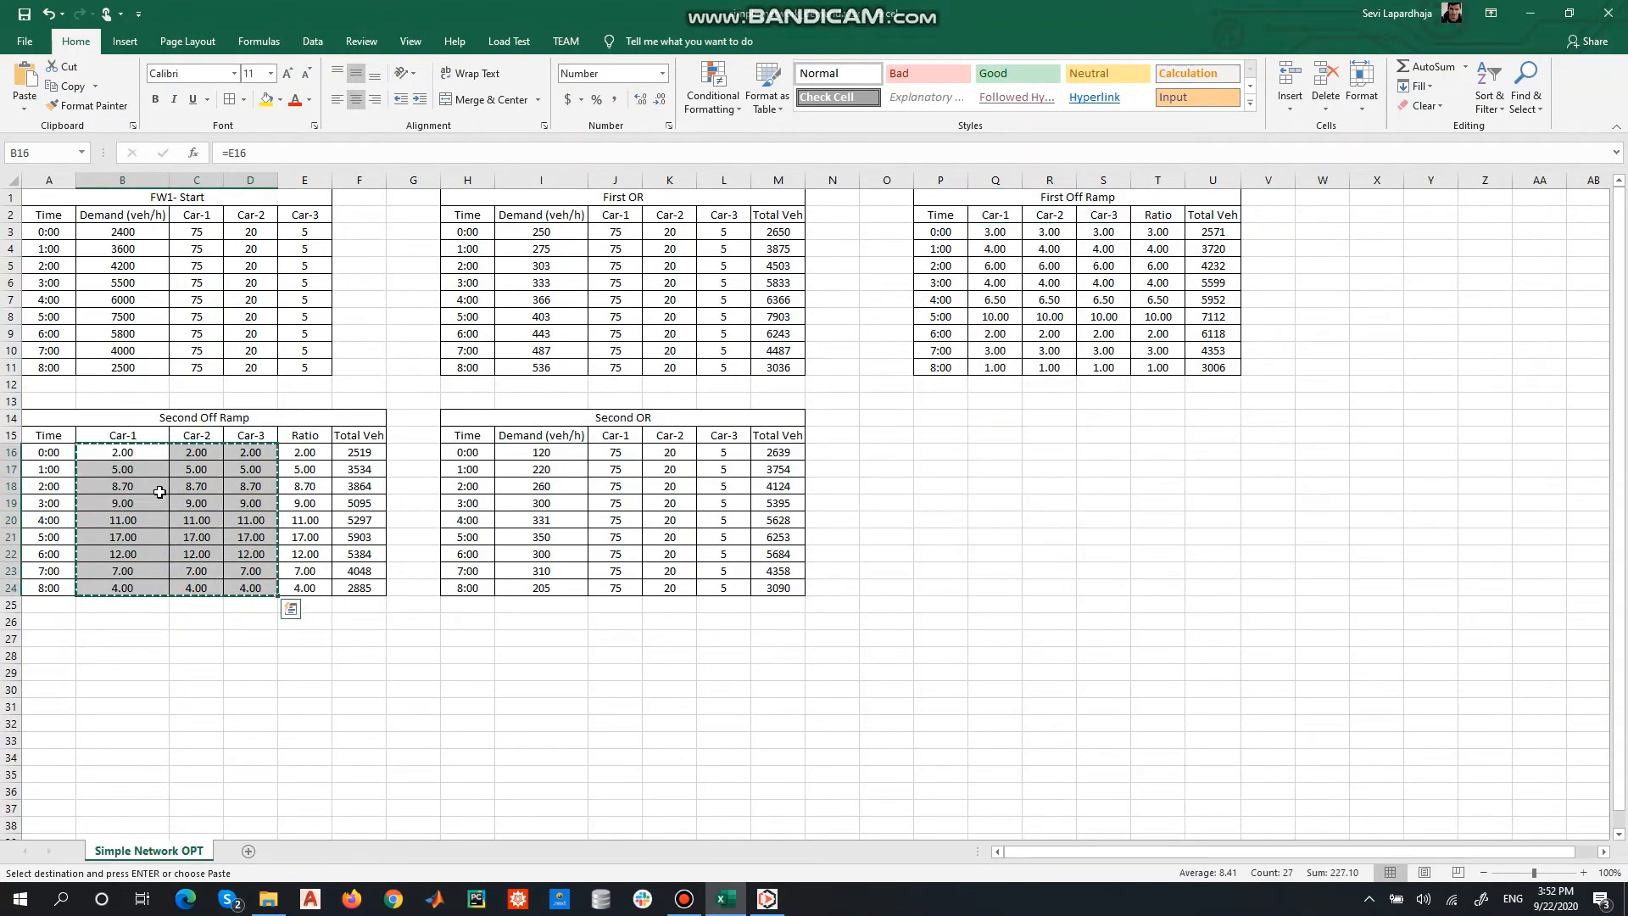
pyautogui.click(767, 898)
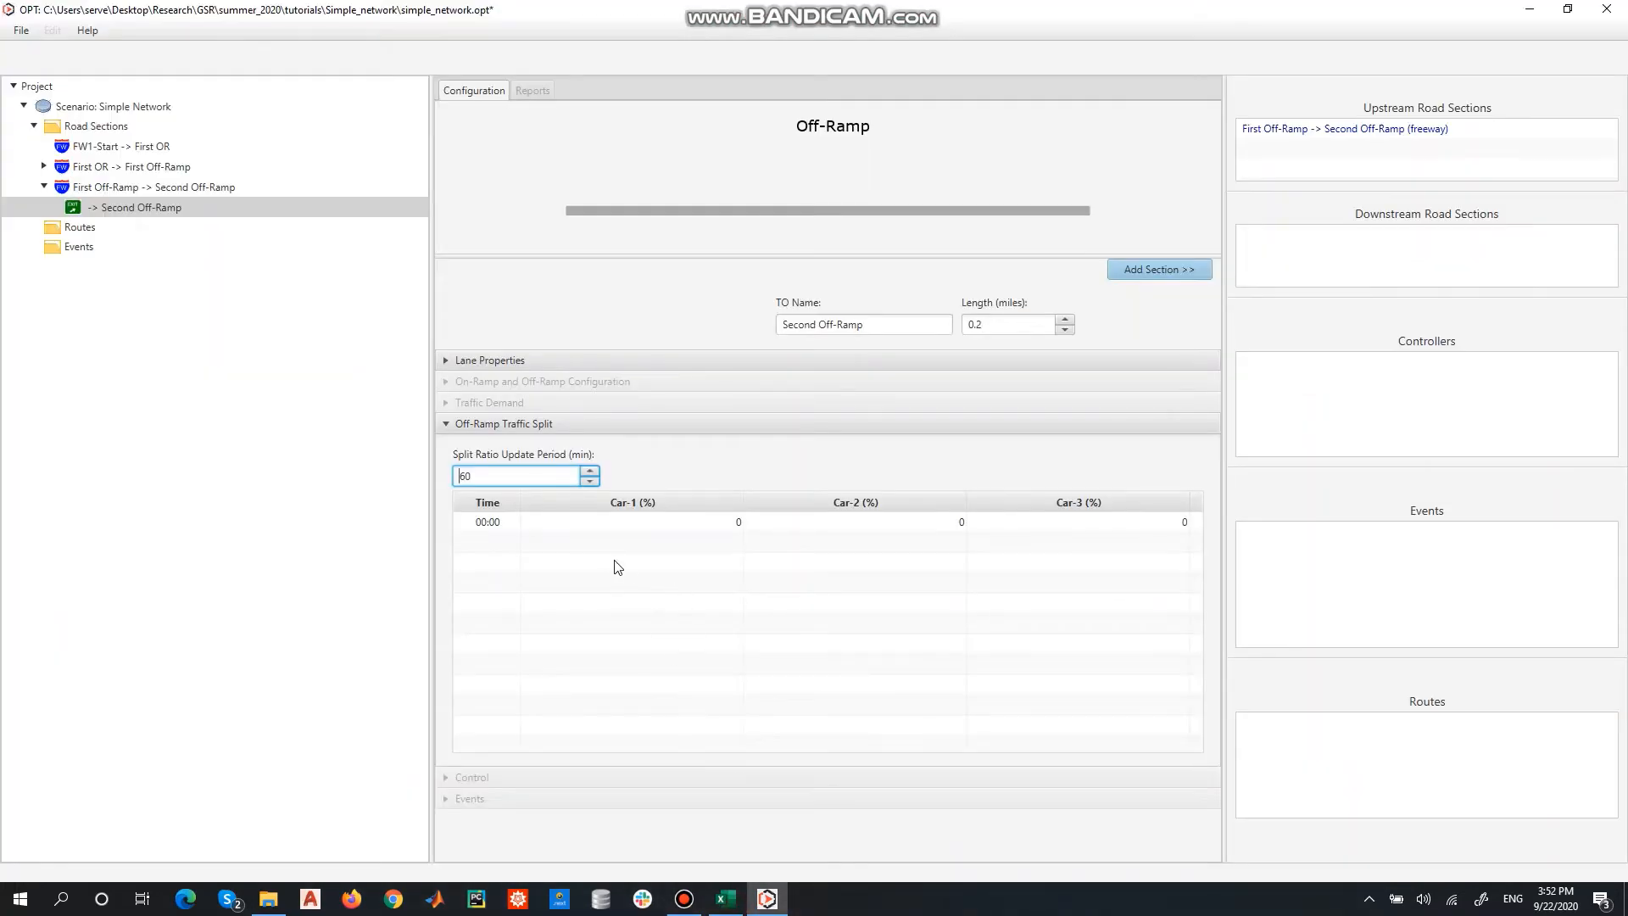
pyautogui.click(614, 526)
pyautogui.hotkey('ctrl', 'v')
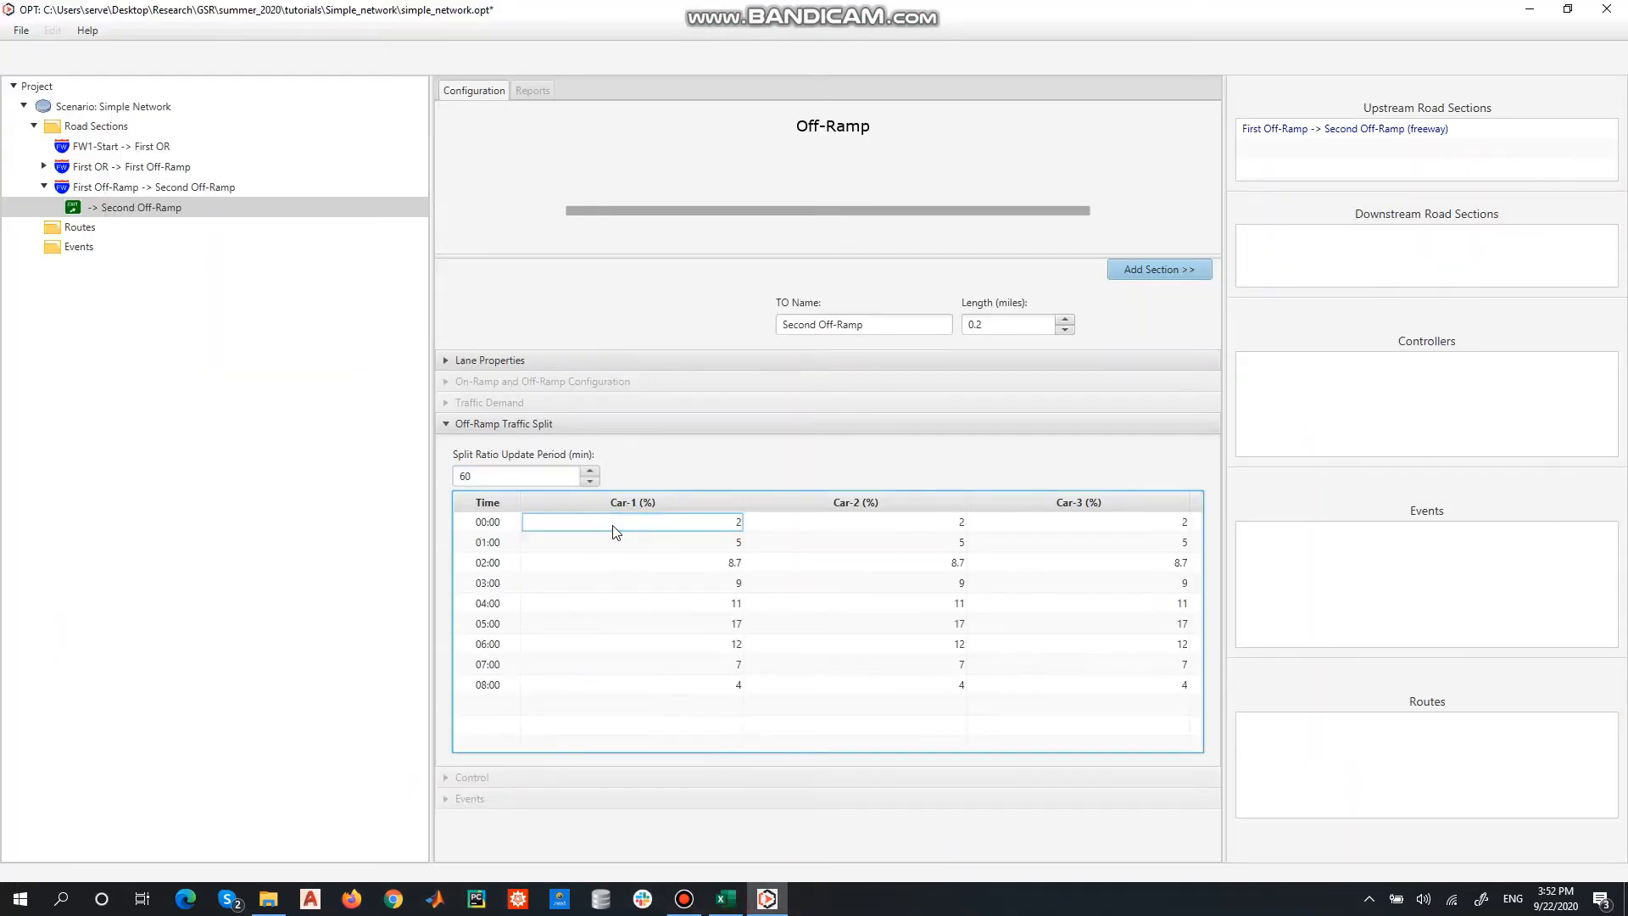
pyautogui.click(782, 464)
# Return to the First Off-Ramp -> Second Off-Ramp freeway section and save the project.
pyautogui.click(173, 187)
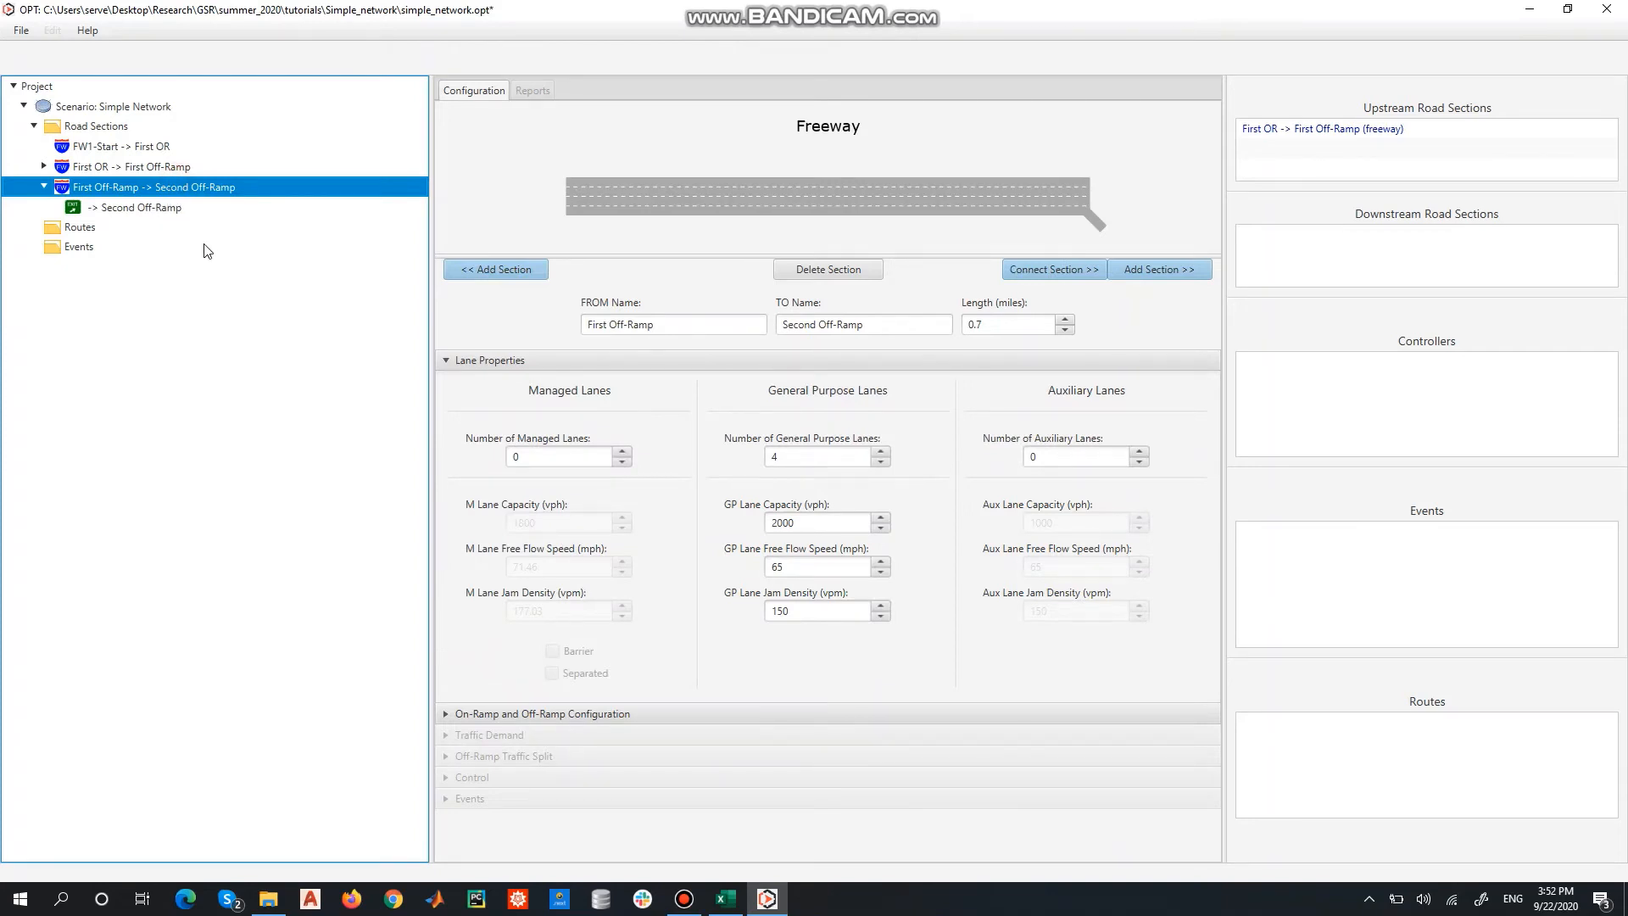
pyautogui.click(22, 32)
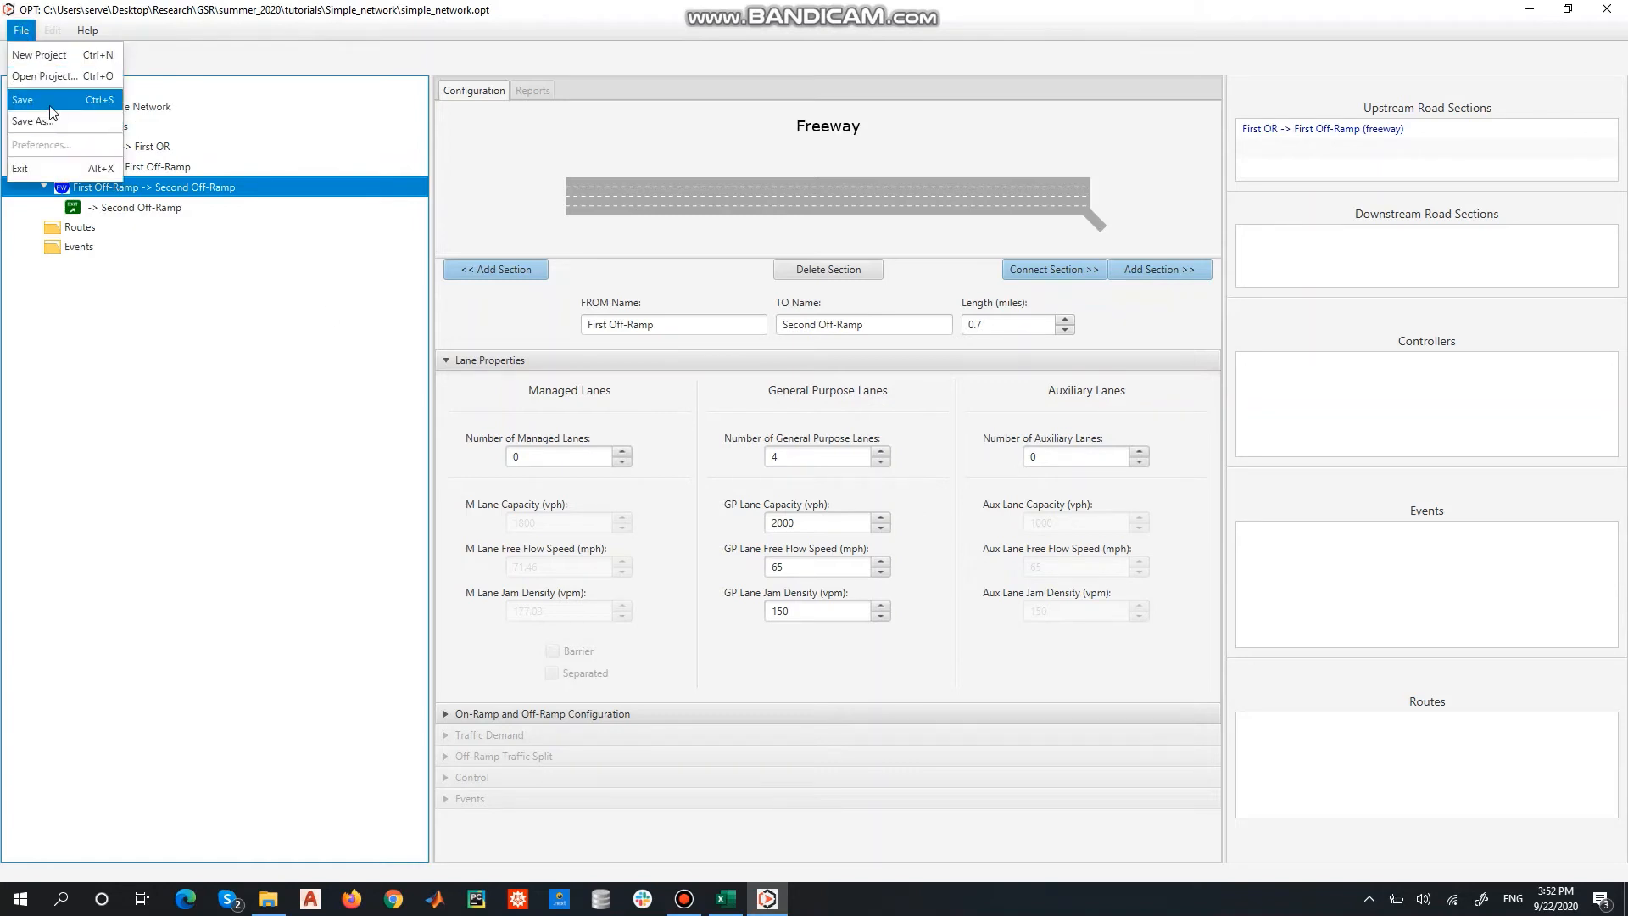
pyautogui.click(228, 490)
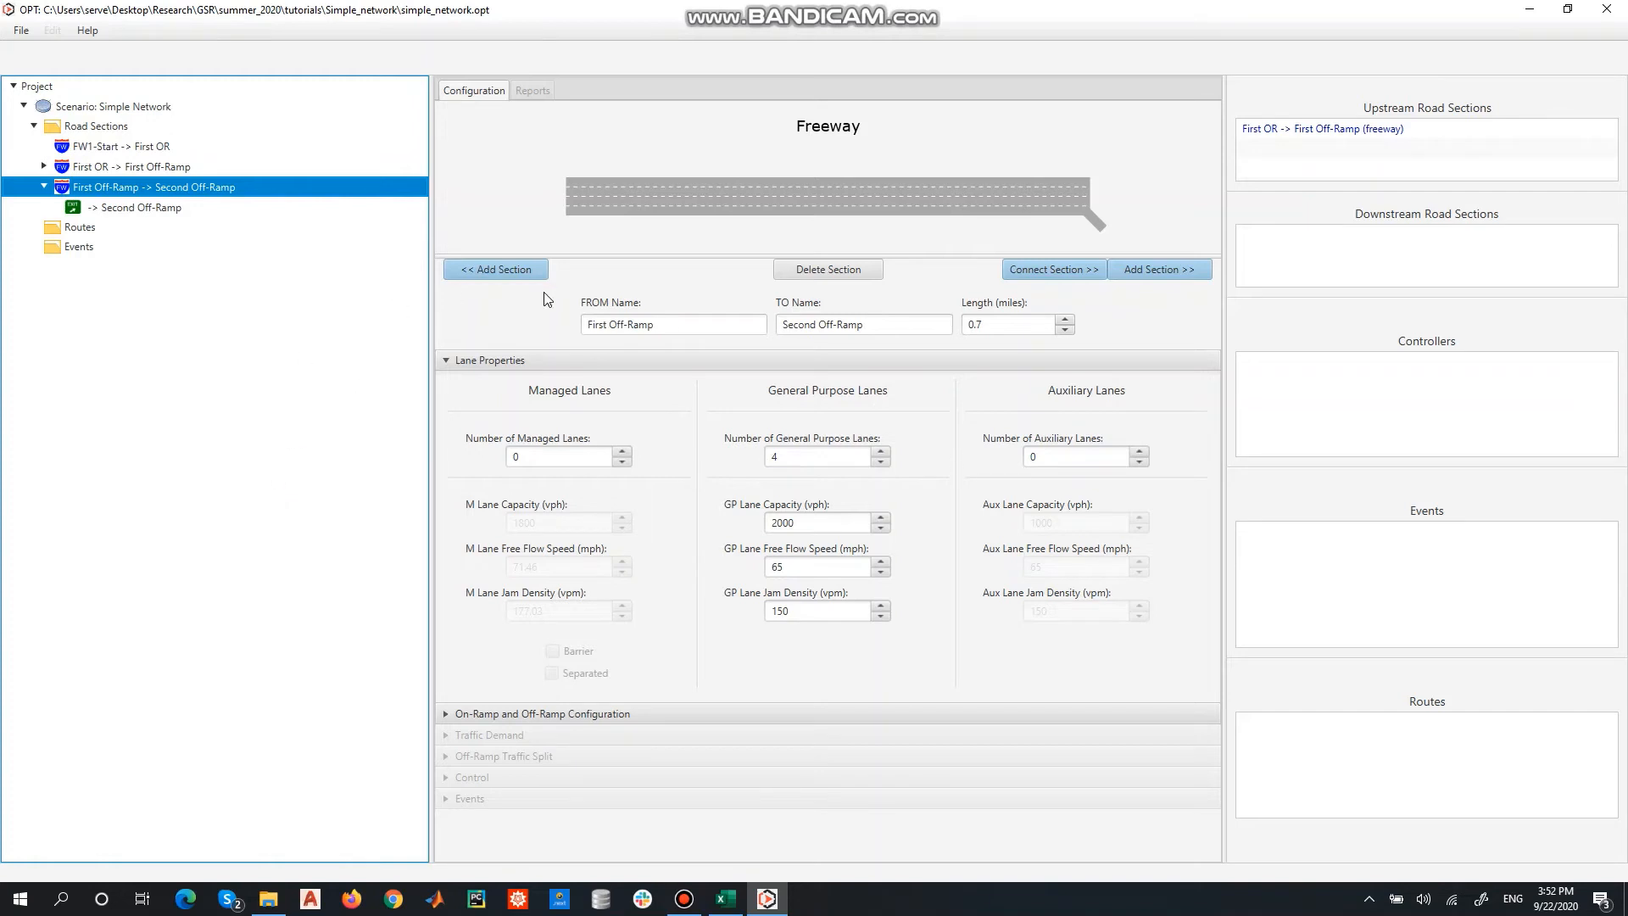
# Add a downstream freeway section from Second Off-Ramp to Second OR with settings copied from the current section, and set its length to 0.5 miles.
pyautogui.click(1158, 269)
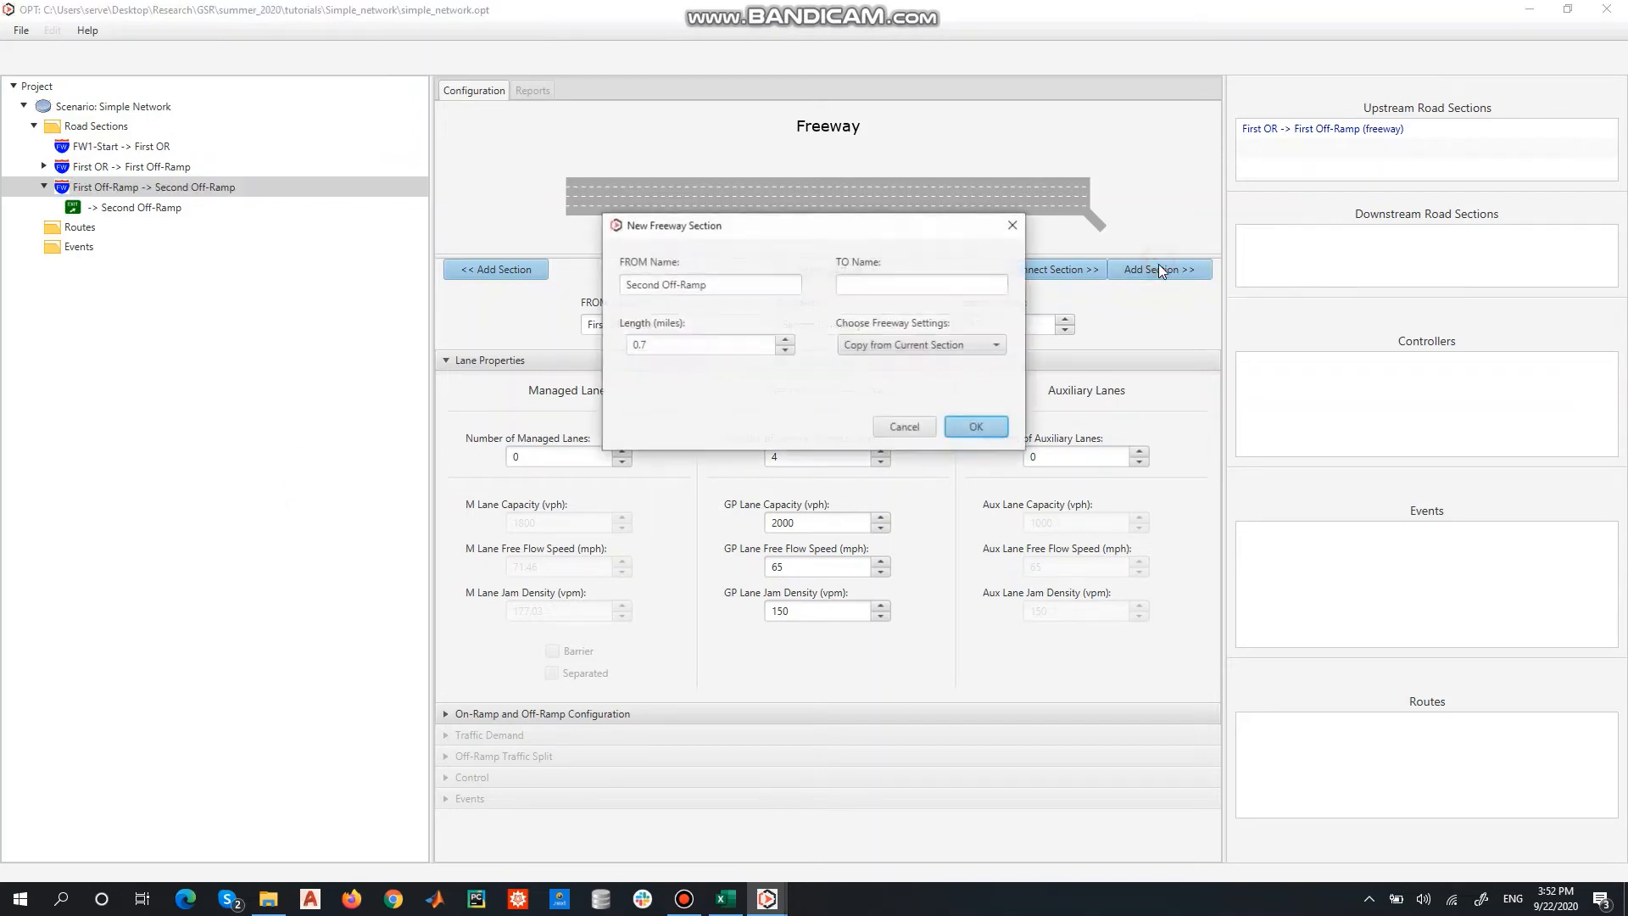
pyautogui.click(847, 286)
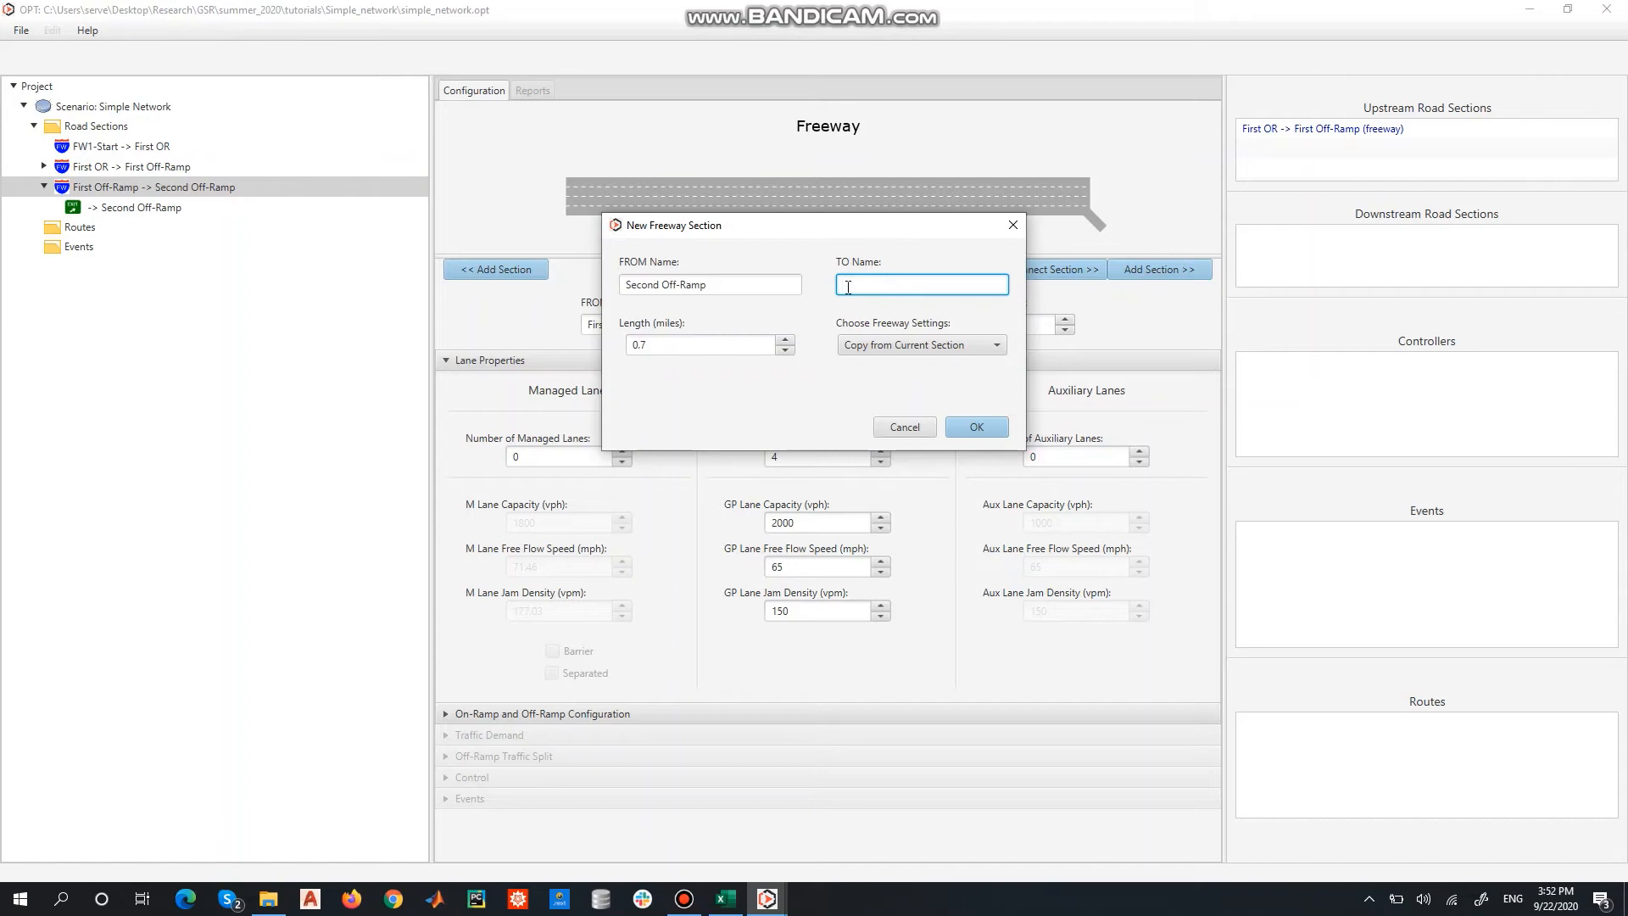
pyautogui.write('Second OR')
pyautogui.click(1001, 427)
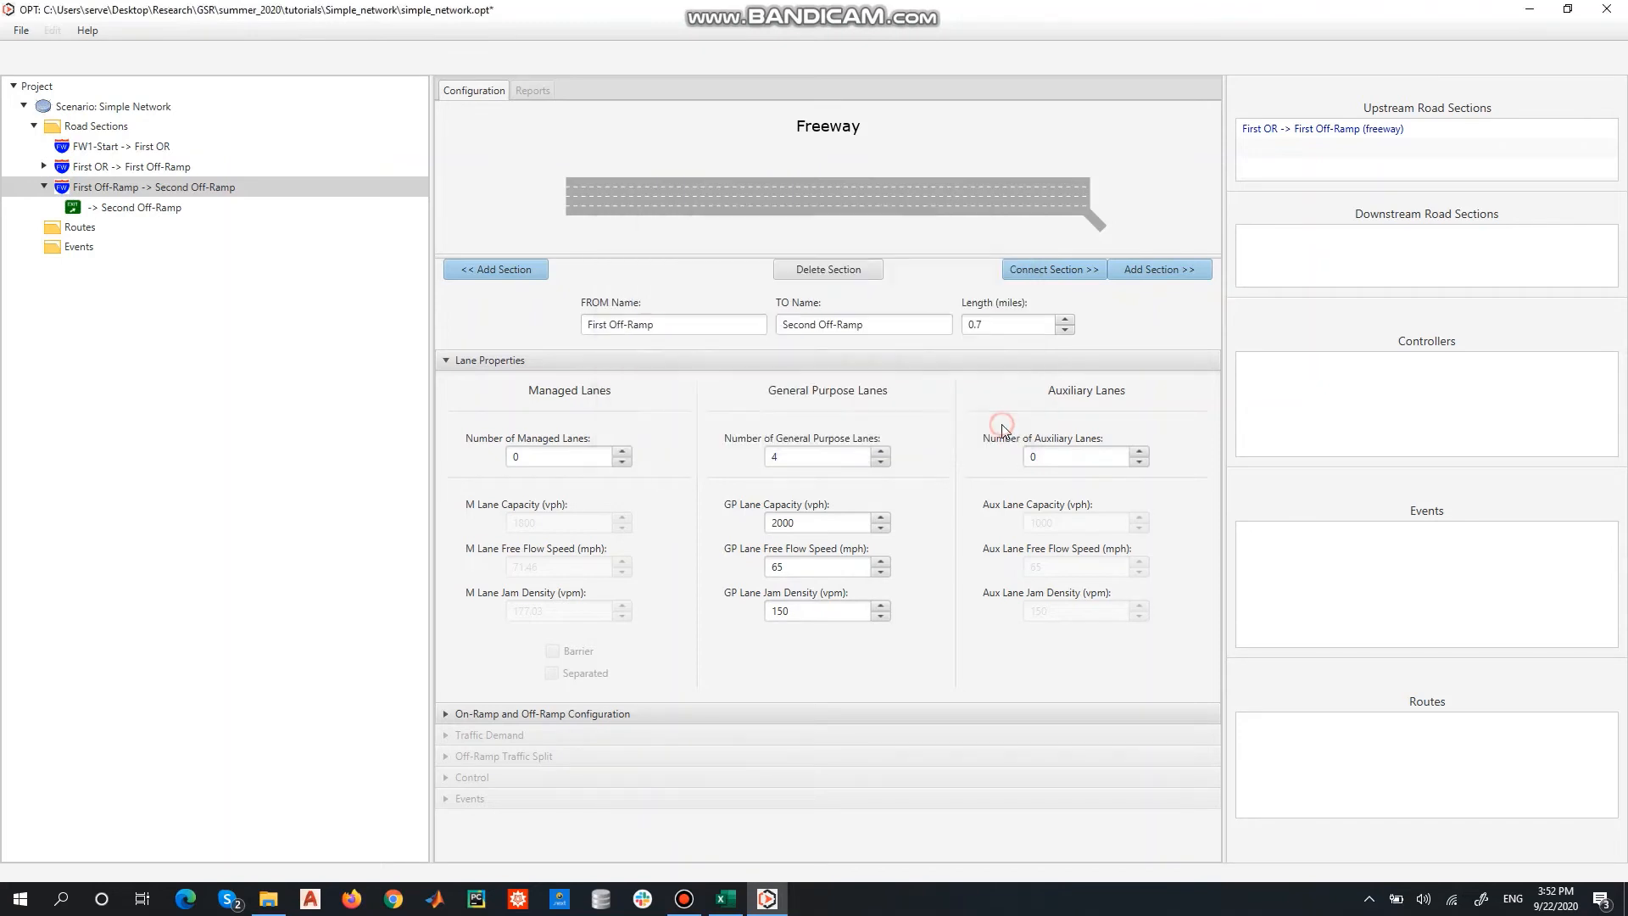
pyautogui.click(1001, 325)
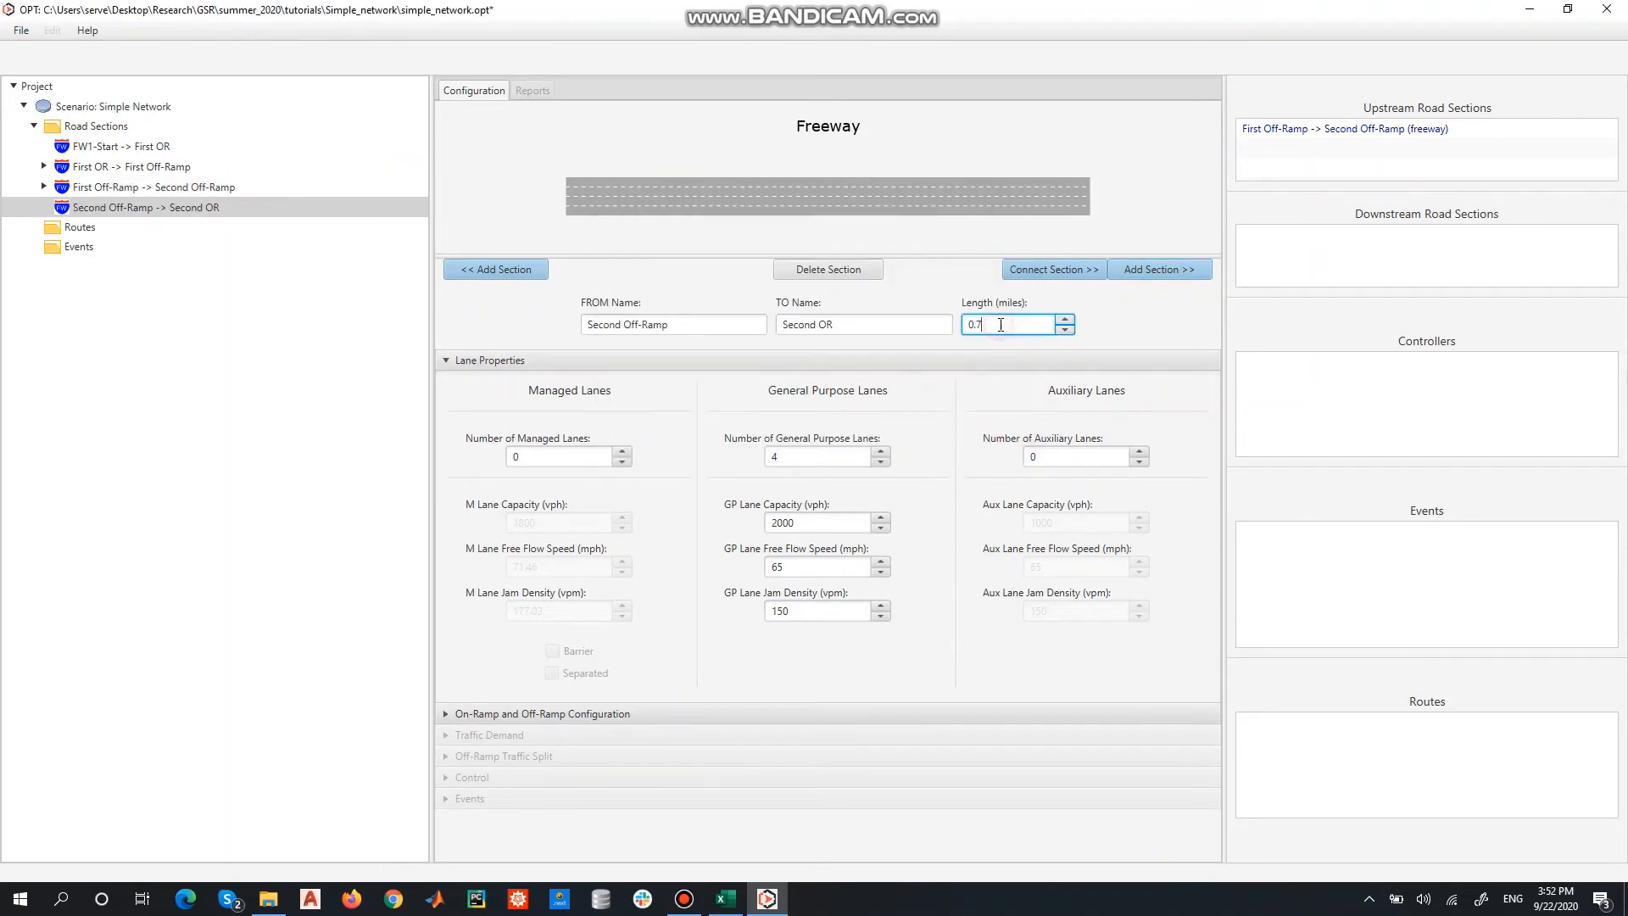
pyautogui.write('5')
pyautogui.press('BackSpace')
pyautogui.write('0')
pyautogui.click(846, 386)
# Add a 0.7-mile downstream freeway section from Second OR to Lane drop with settings copied from the current section.
pyautogui.click(1166, 268)
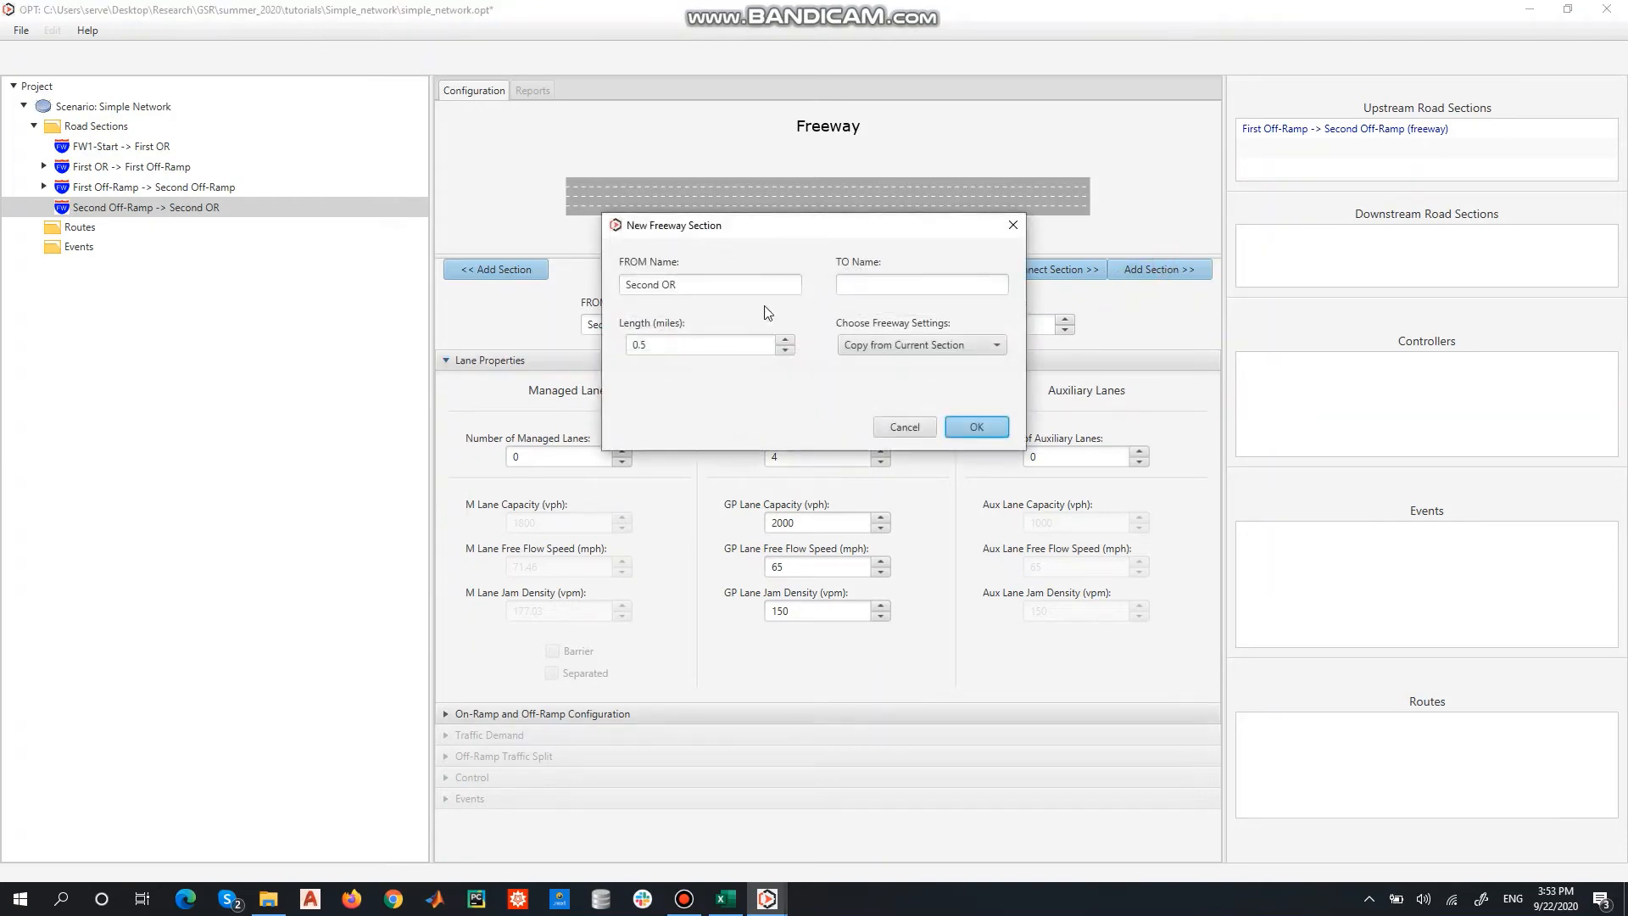
pyautogui.click(867, 284)
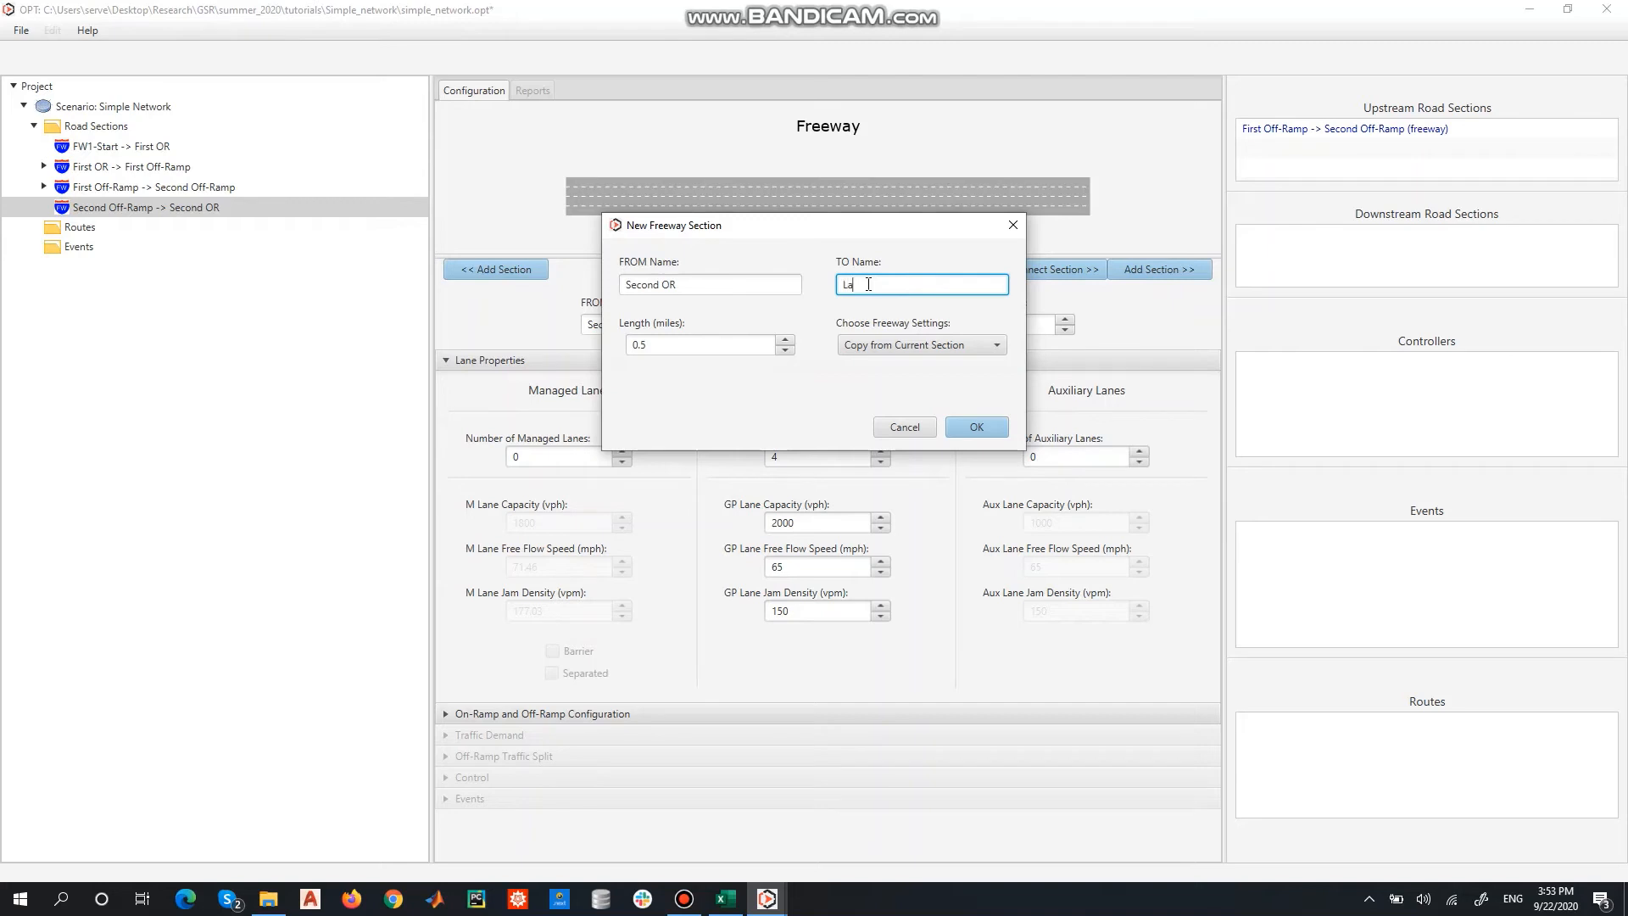
pyautogui.write('Drop')
pyautogui.click(723, 342)
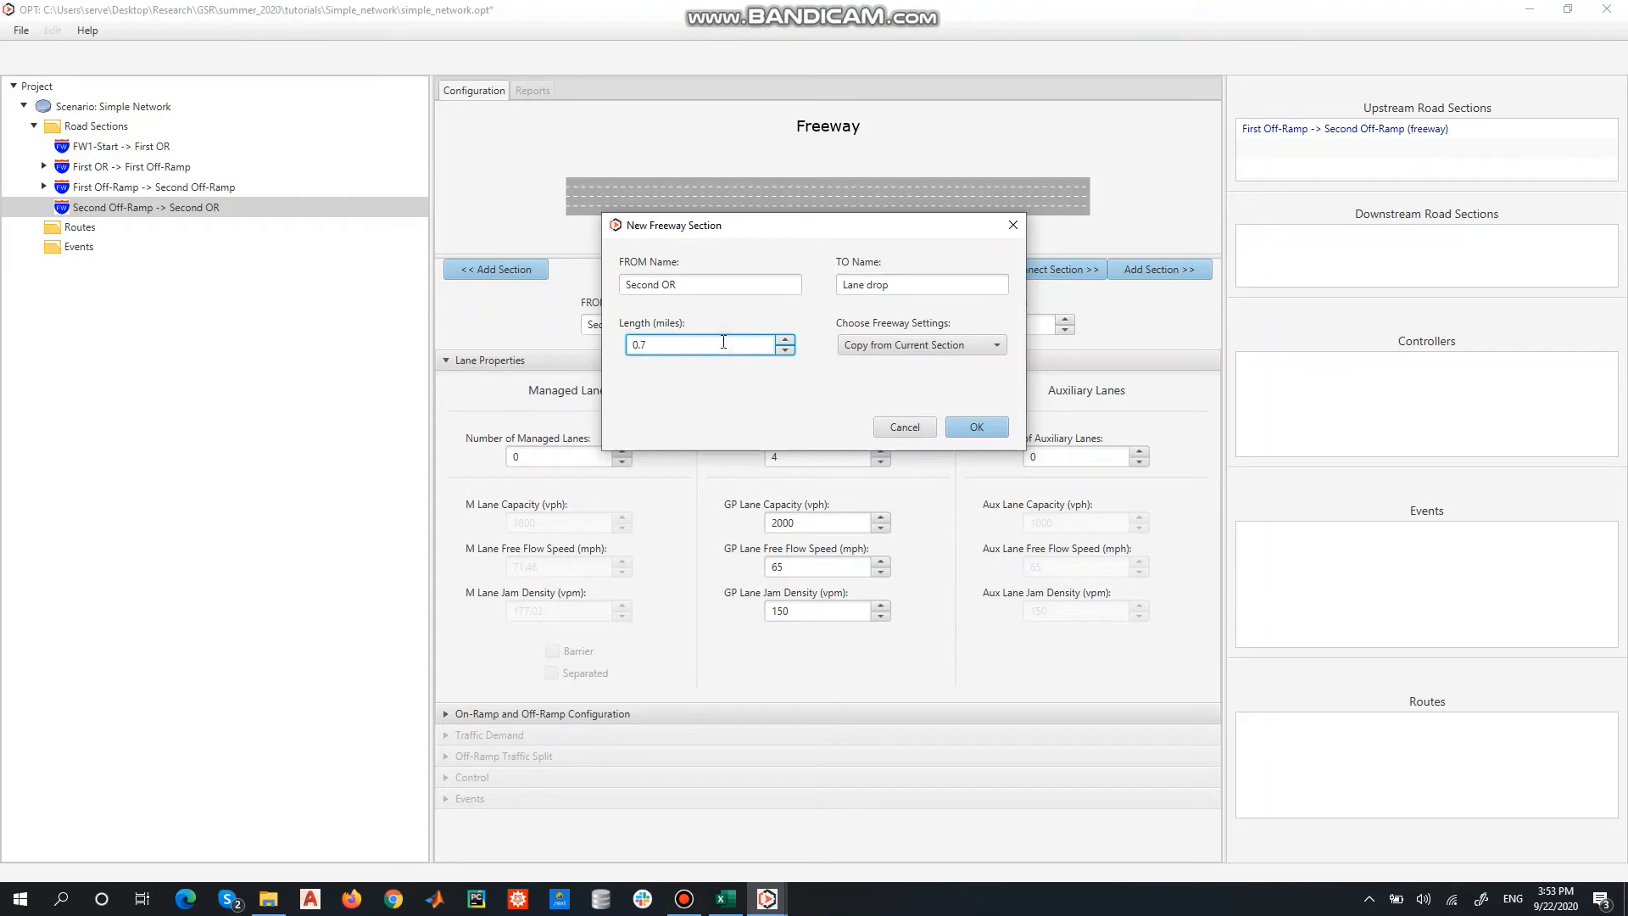
pyautogui.click(969, 433)
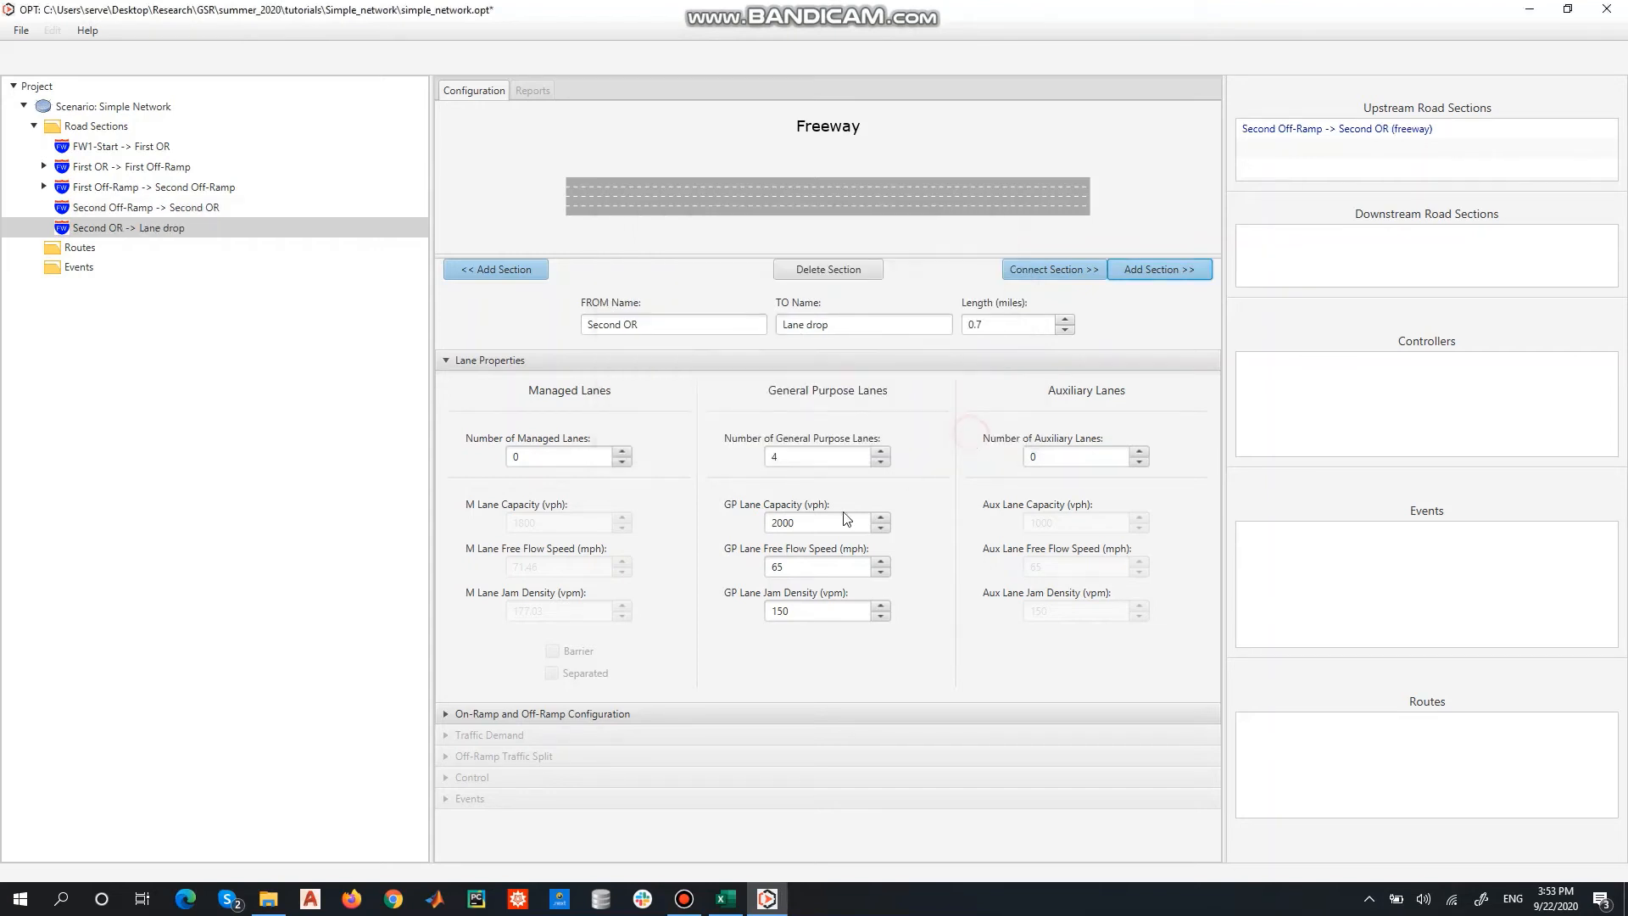
# Add an outer on-ramp named Second OR to the Second OR -> Lane drop section, 0.2 miles long, with 0 managed and 1 general purpose lane.
pyautogui.click(561, 713)
pyautogui.click(755, 649)
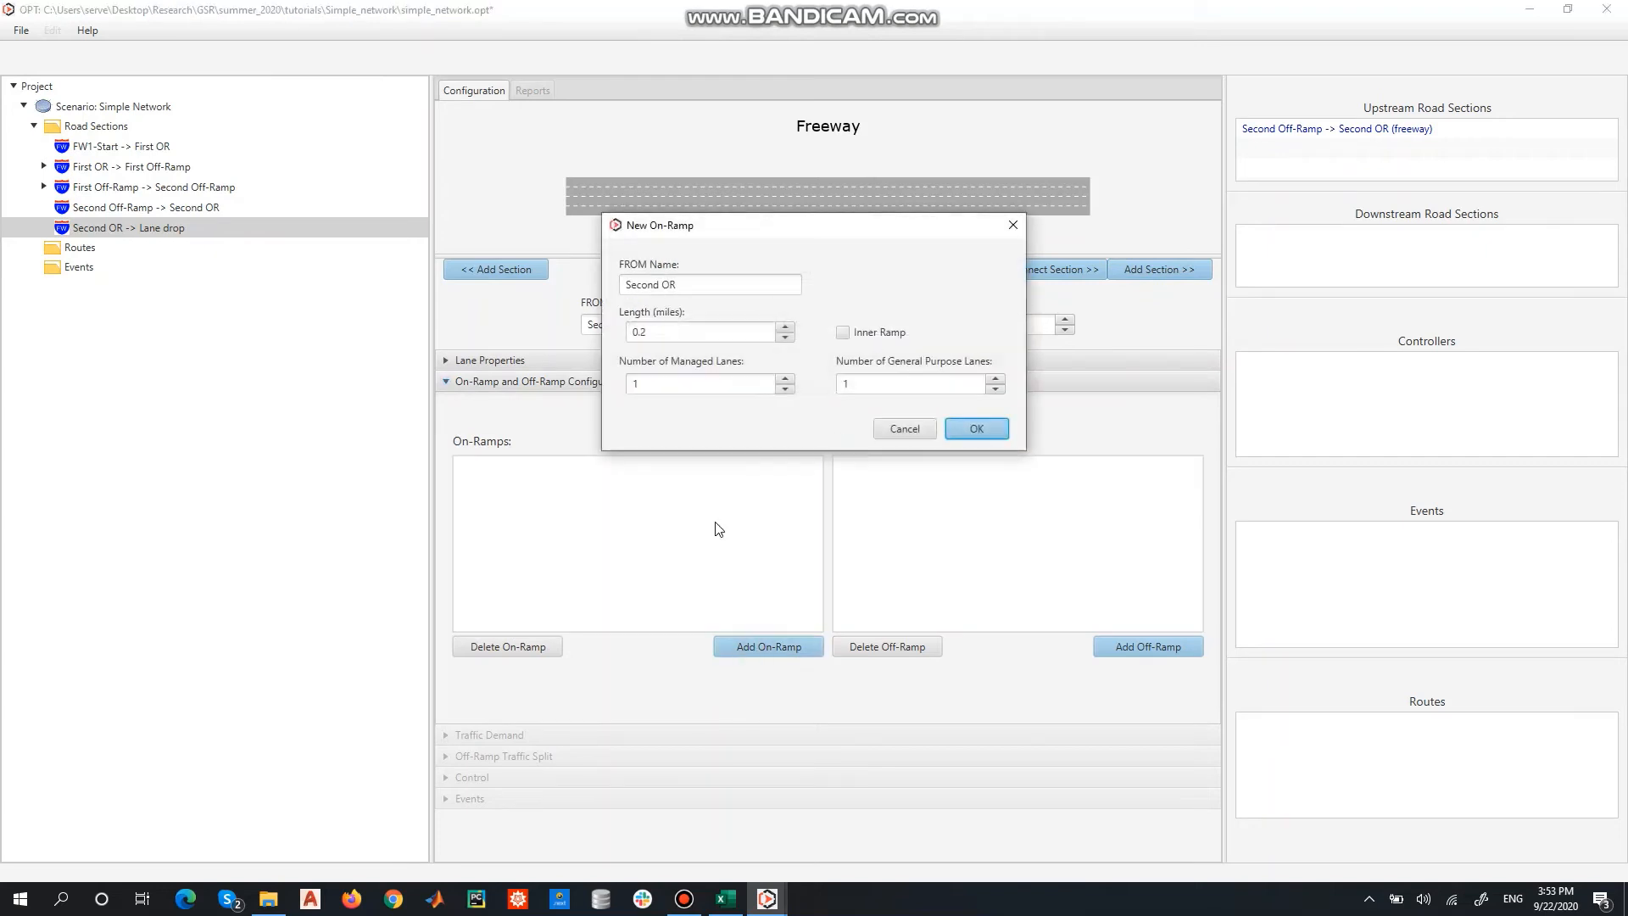
pyautogui.click(786, 389)
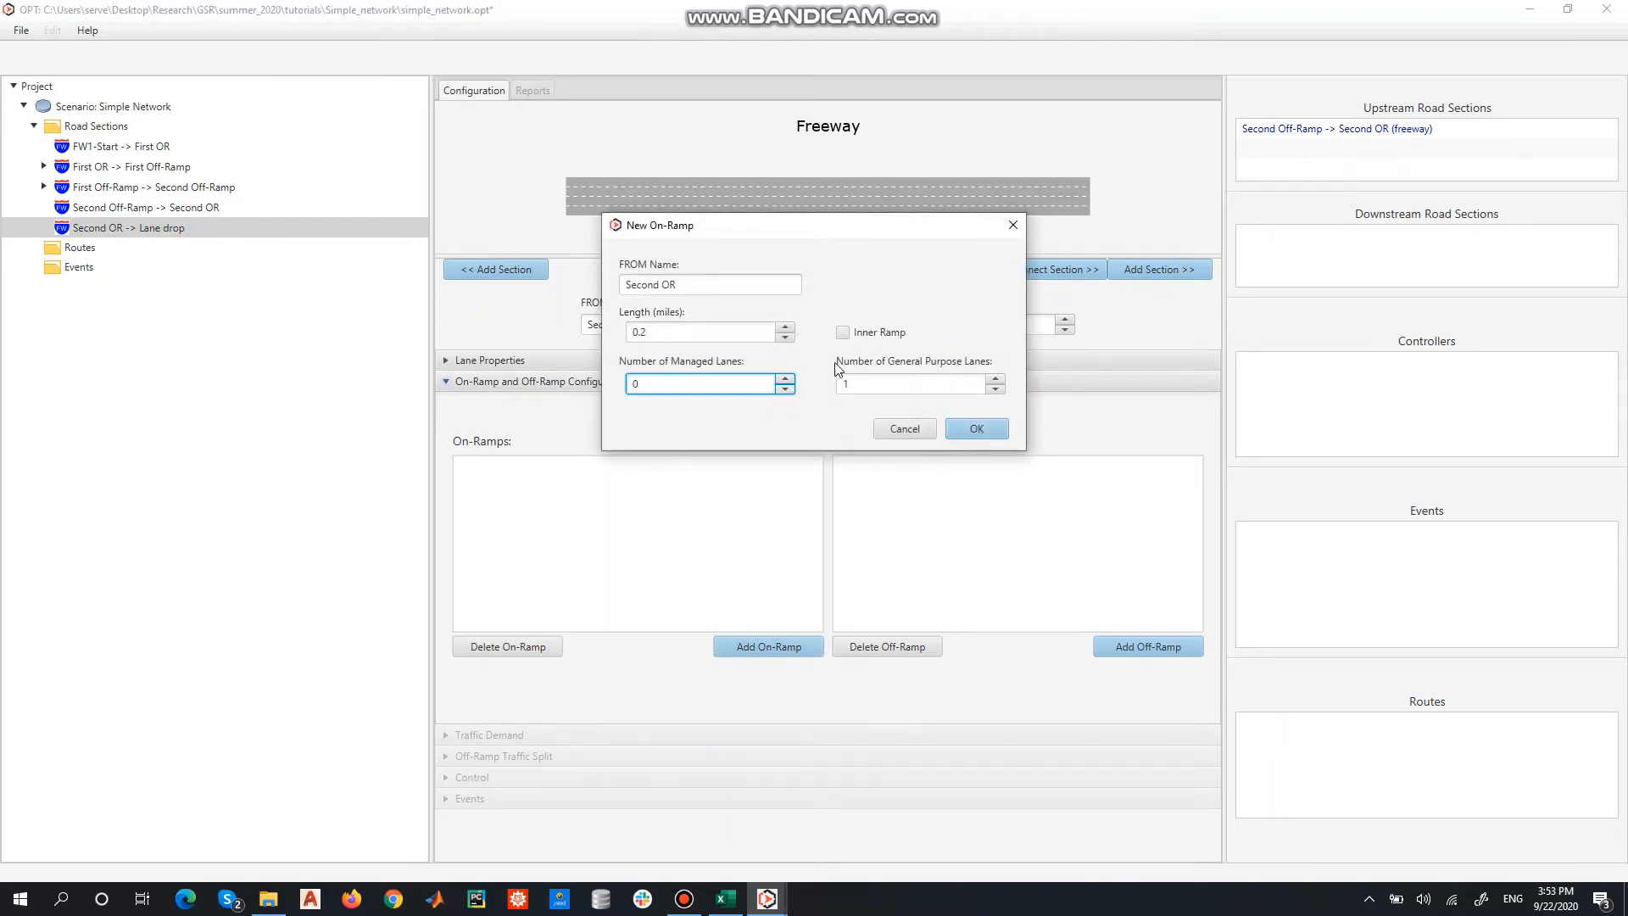
pyautogui.click(977, 429)
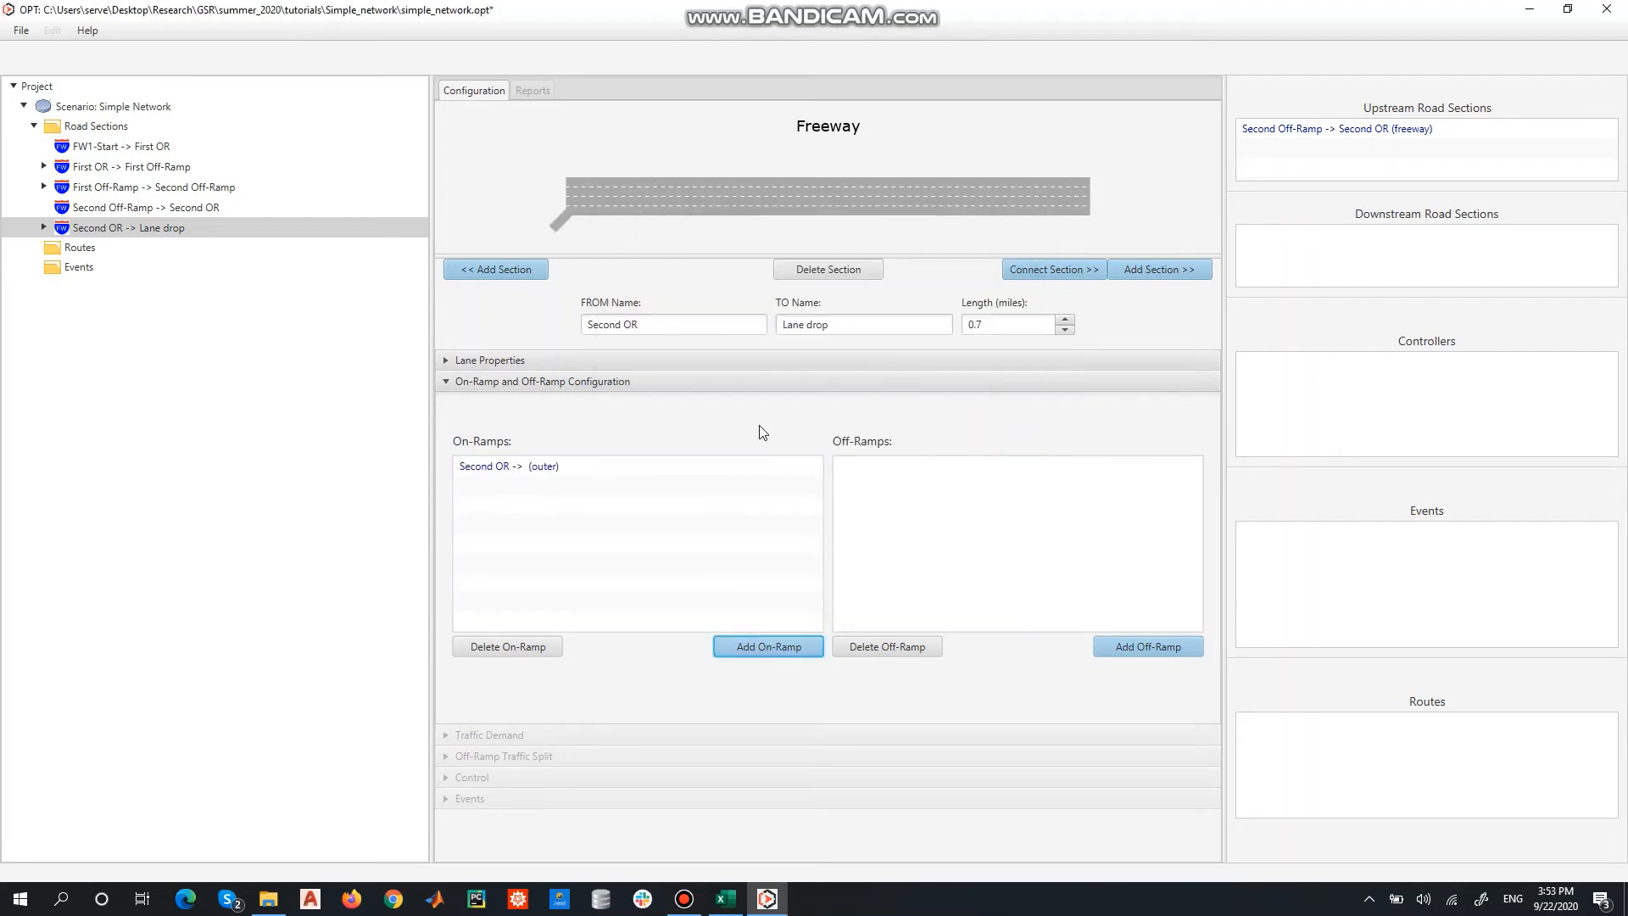
# Set the Second OR on-ramp's GP lane capacity to 1400 vph, free flow speed to 65 mph and jam density to 150 vpm.
pyautogui.click(591, 467)
pyautogui.doubleClick(591, 465)
pyautogui.moveTo(823, 522); pyautogui.dragTo(569, 487)
pyautogui.write('1400')
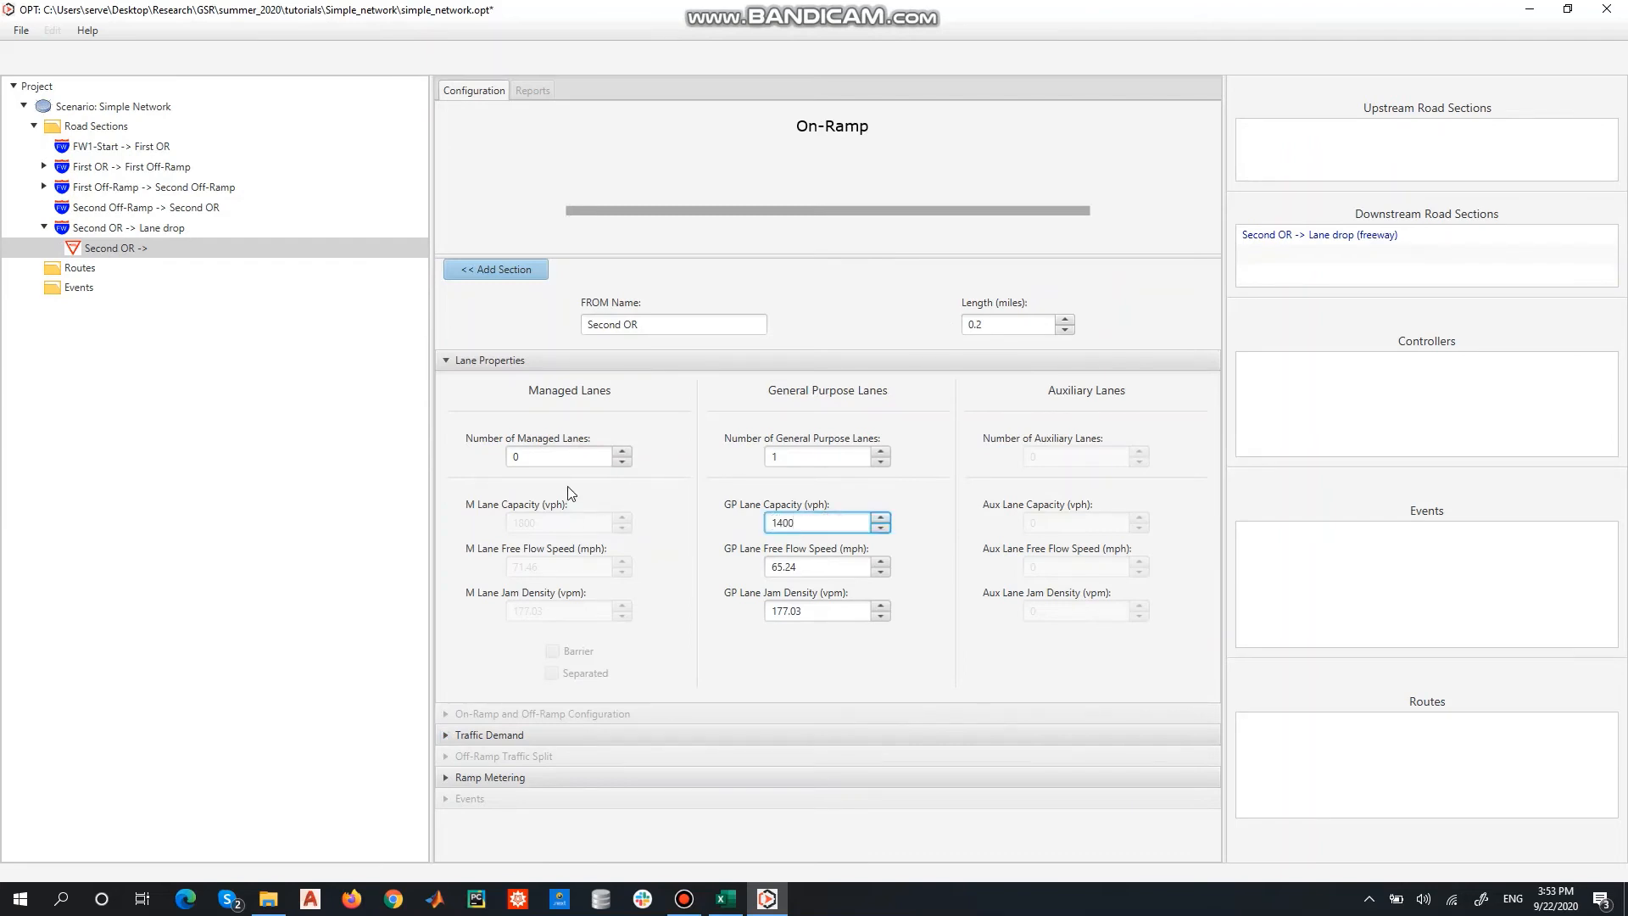
pyautogui.press('Tab')
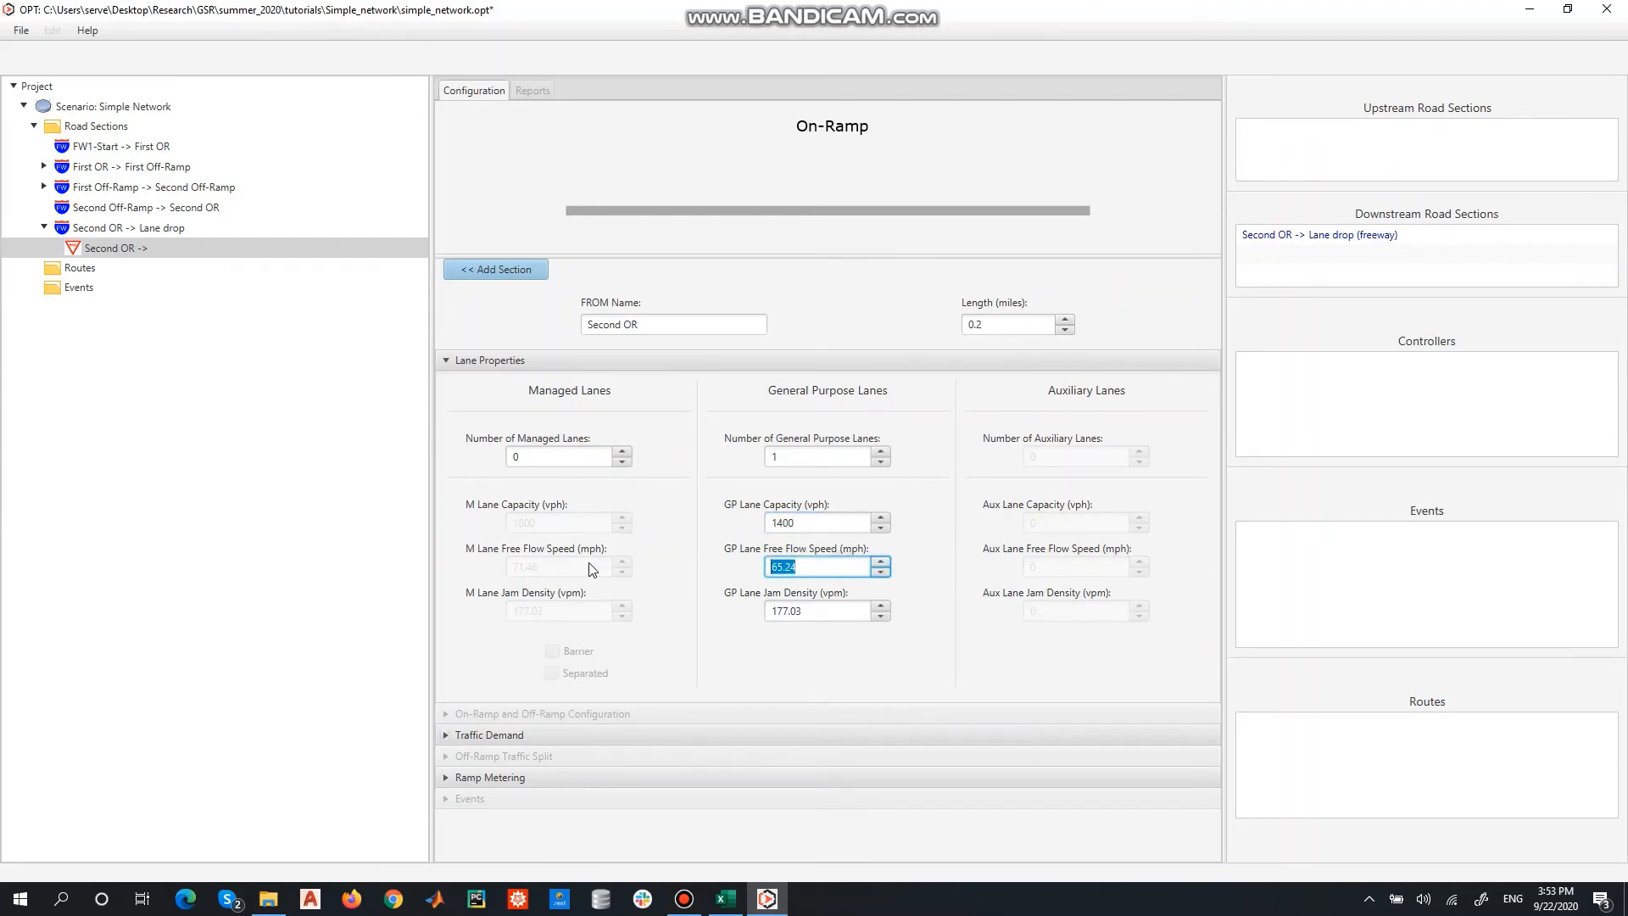
pyautogui.write('65')
pyautogui.press('Tab')
pyautogui.write('150')
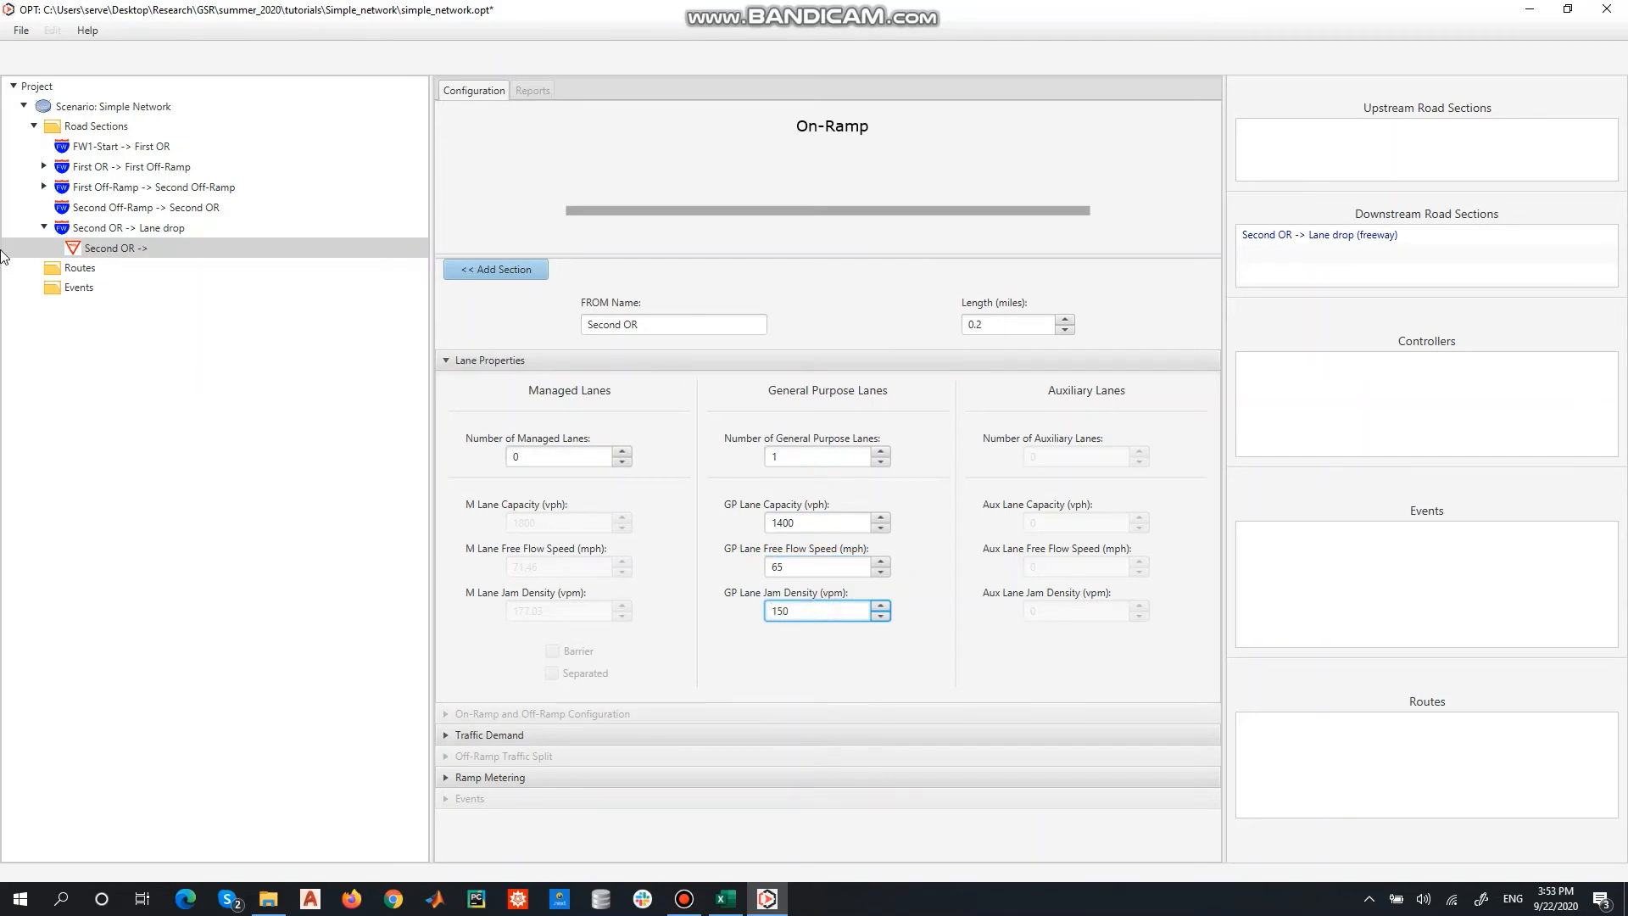
# Set the Second Off-Ramp's GP capacity to 1400 vph, free flow speed to 65 mph and jam density to 150 vpm, and check the first ramps' lane properties.
pyautogui.click(44, 186)
pyautogui.click(117, 208)
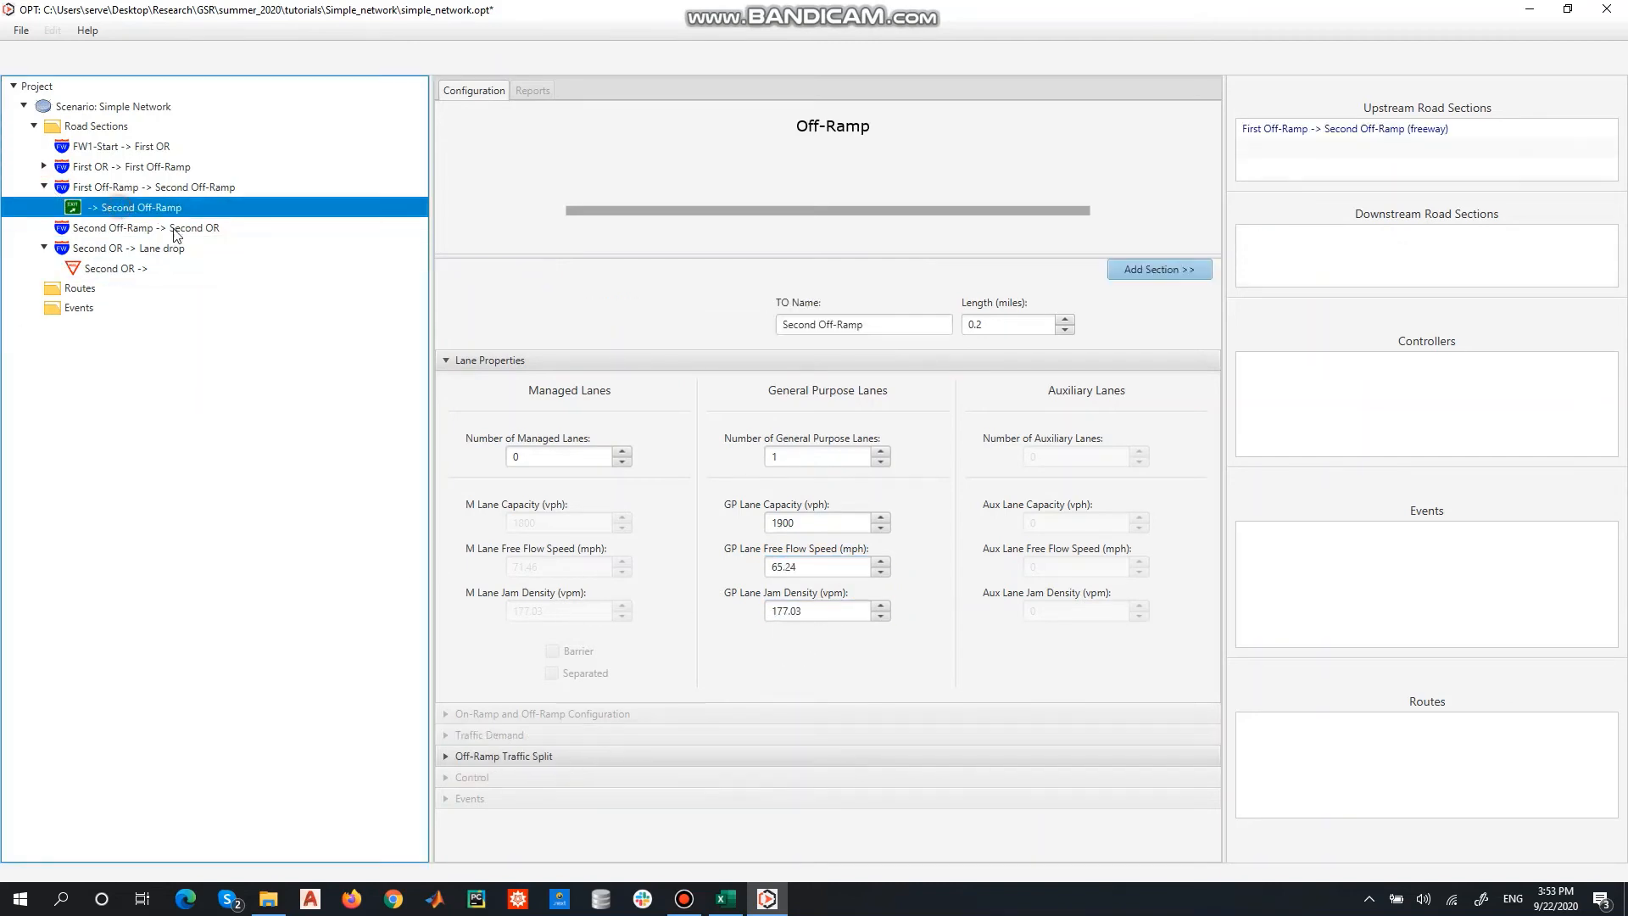
pyautogui.doubleClick(788, 520)
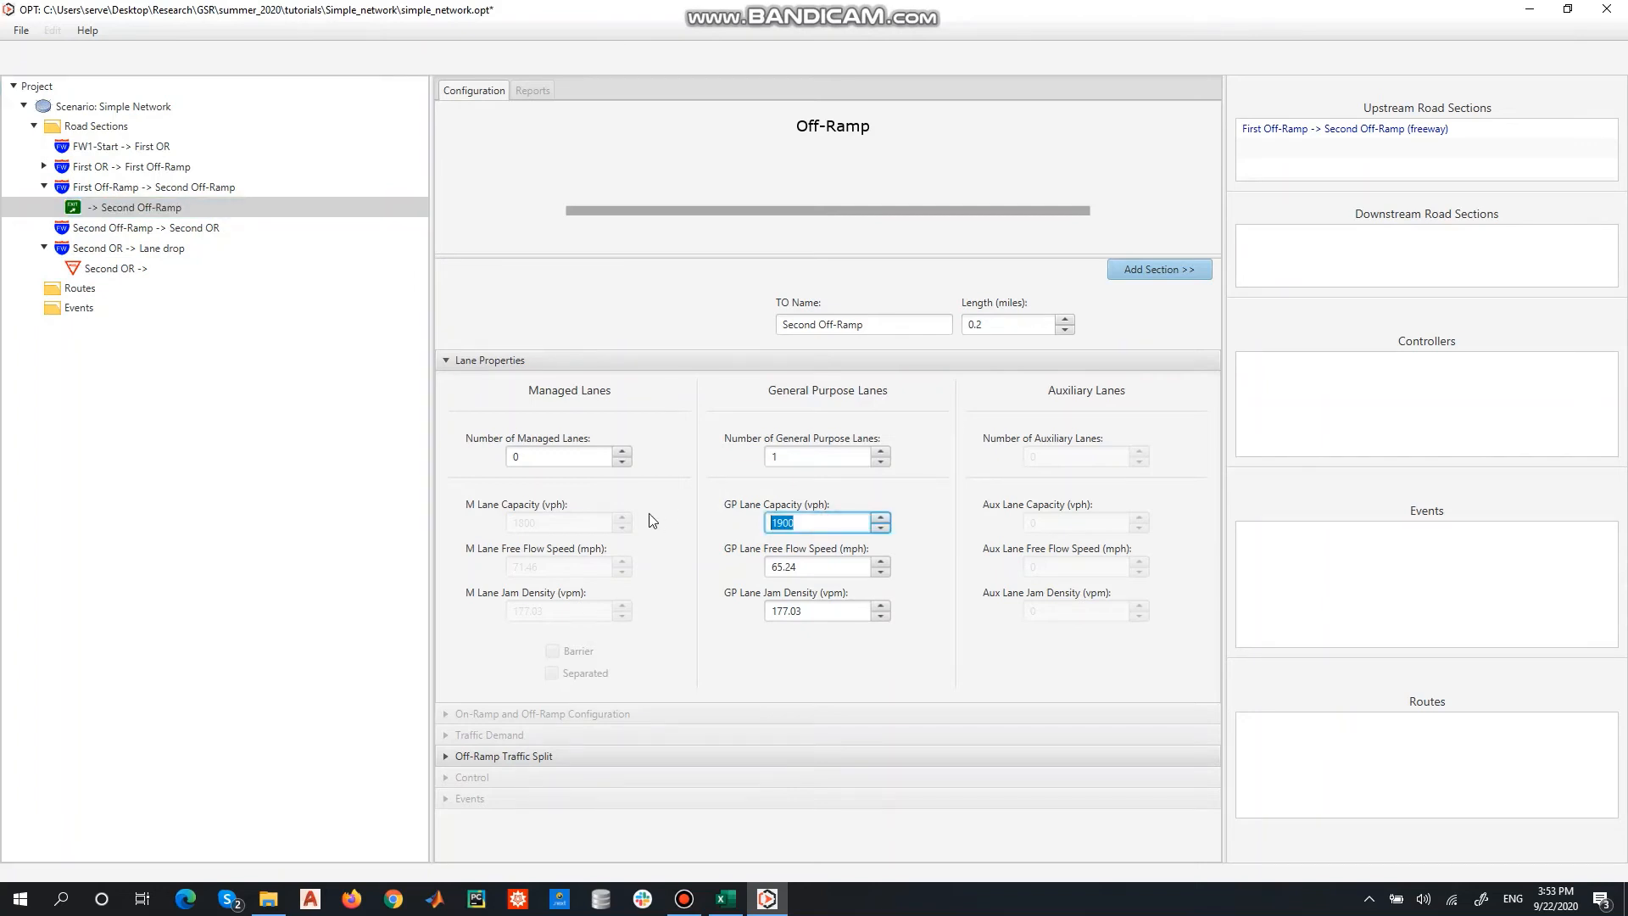
pyautogui.write('1400')
pyautogui.doubleClick(861, 571)
pyautogui.write('65')
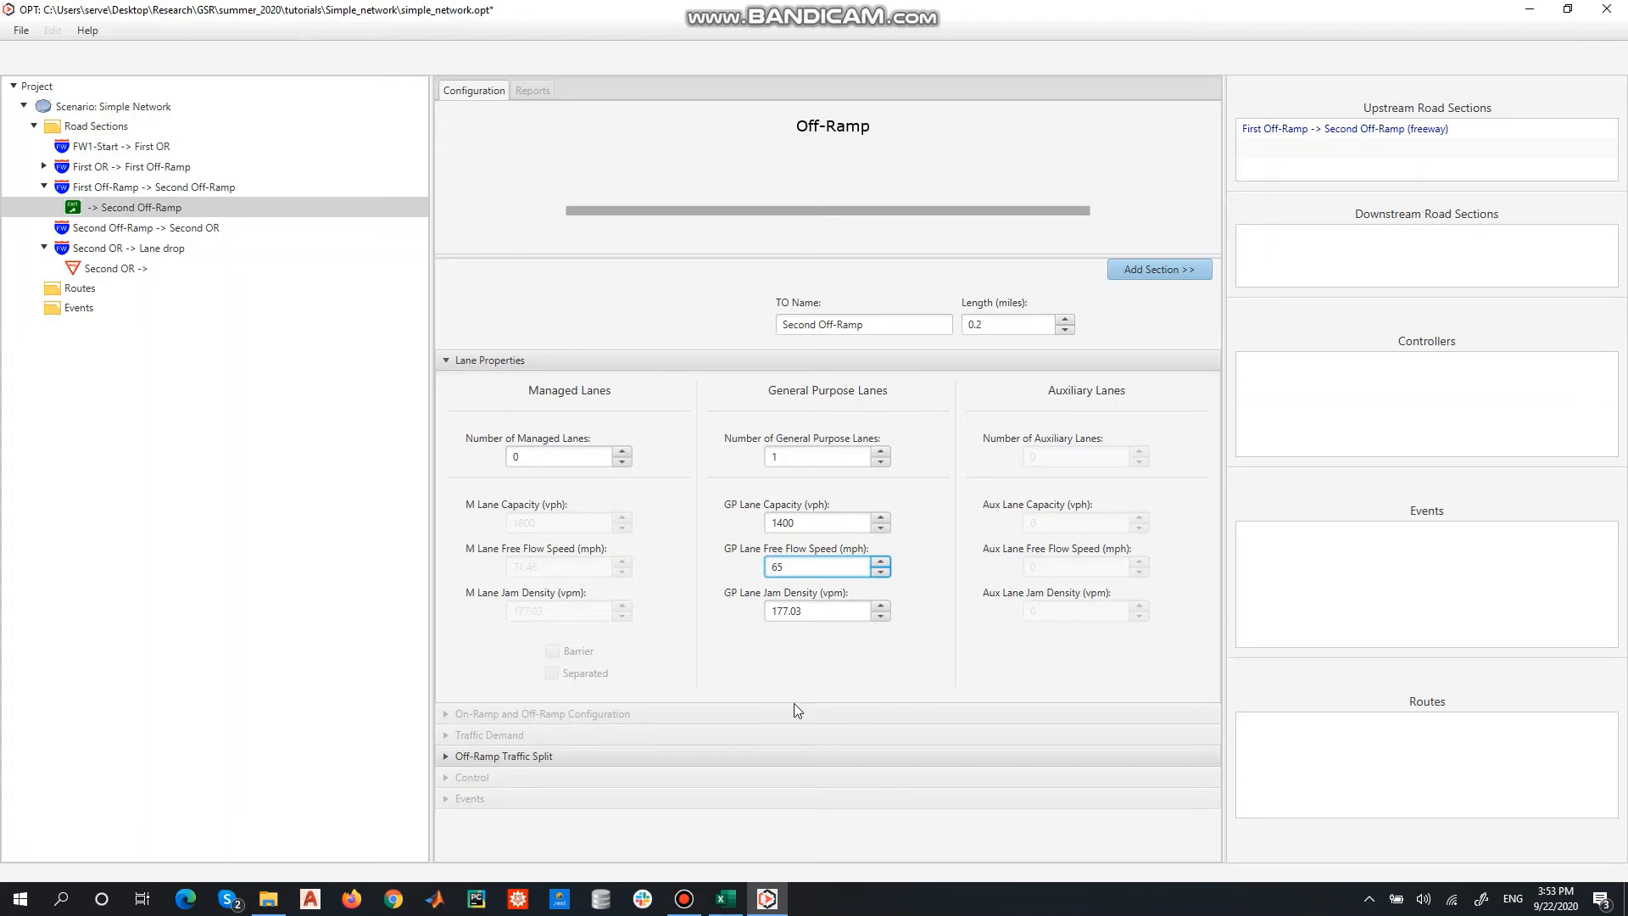
pyautogui.doubleClick(828, 605)
pyautogui.write('150')
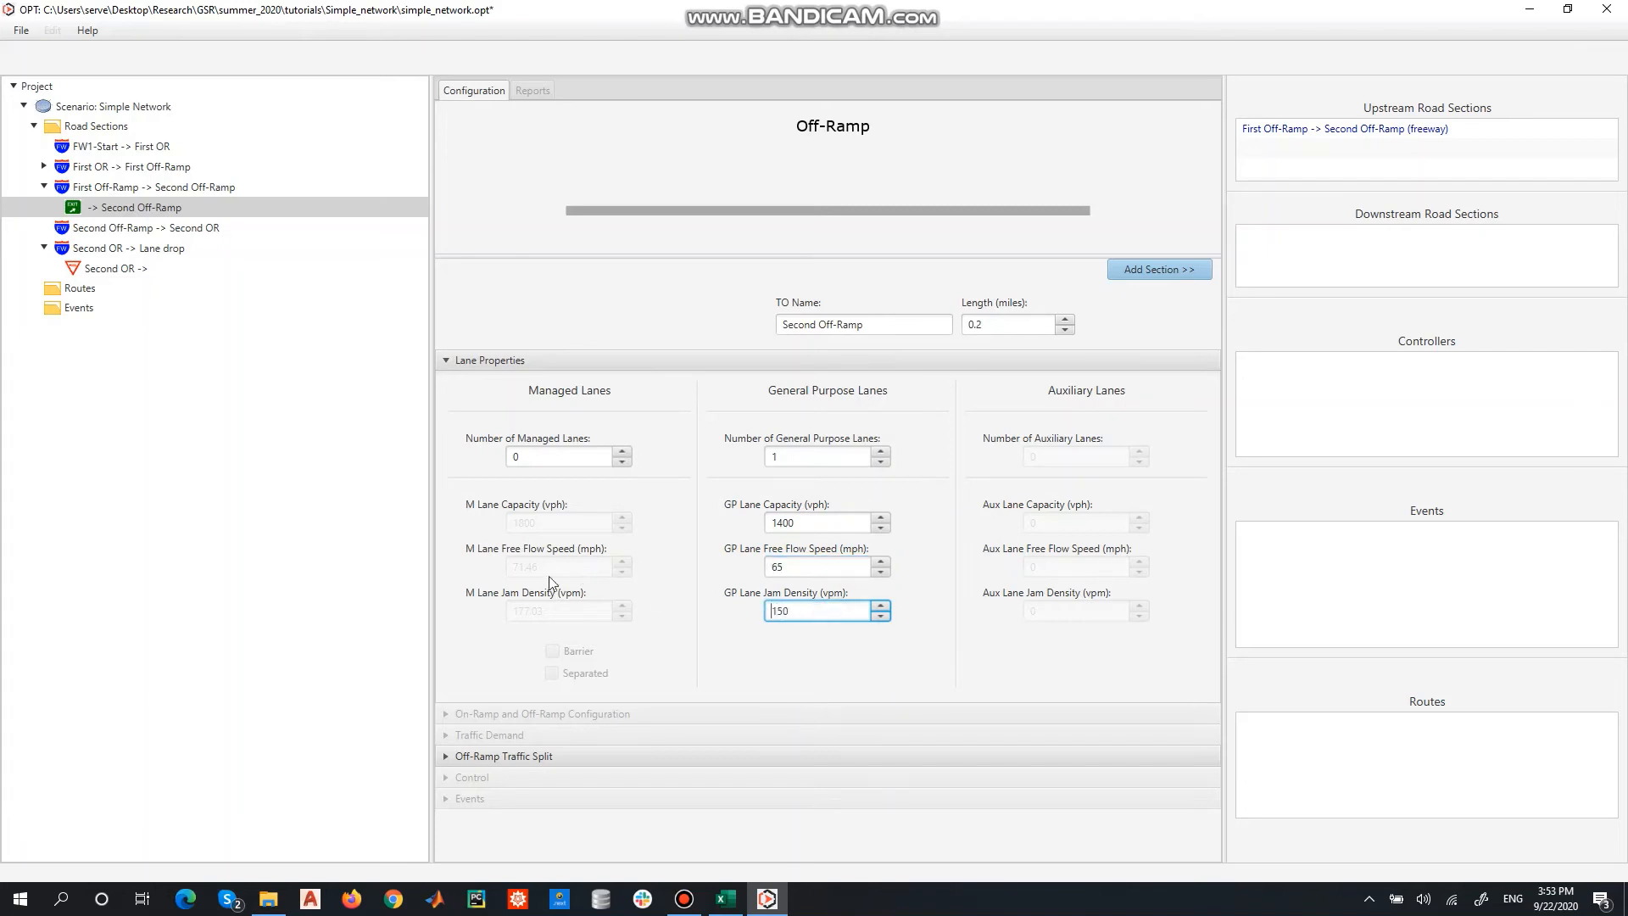
pyautogui.click(44, 166)
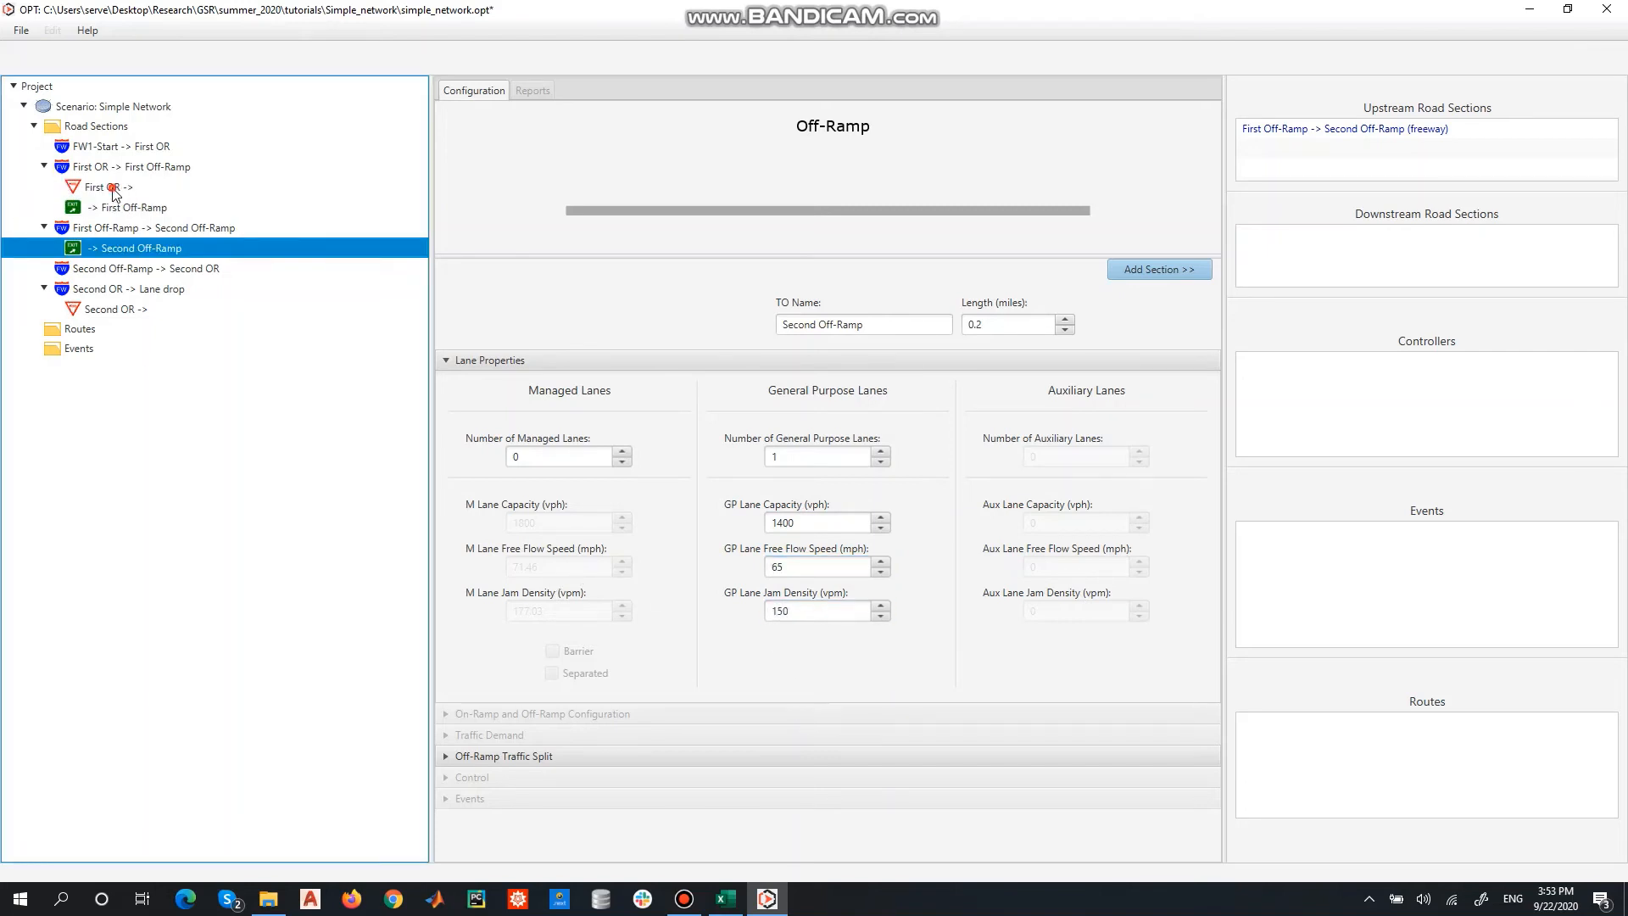
pyautogui.click(111, 190)
pyautogui.click(111, 209)
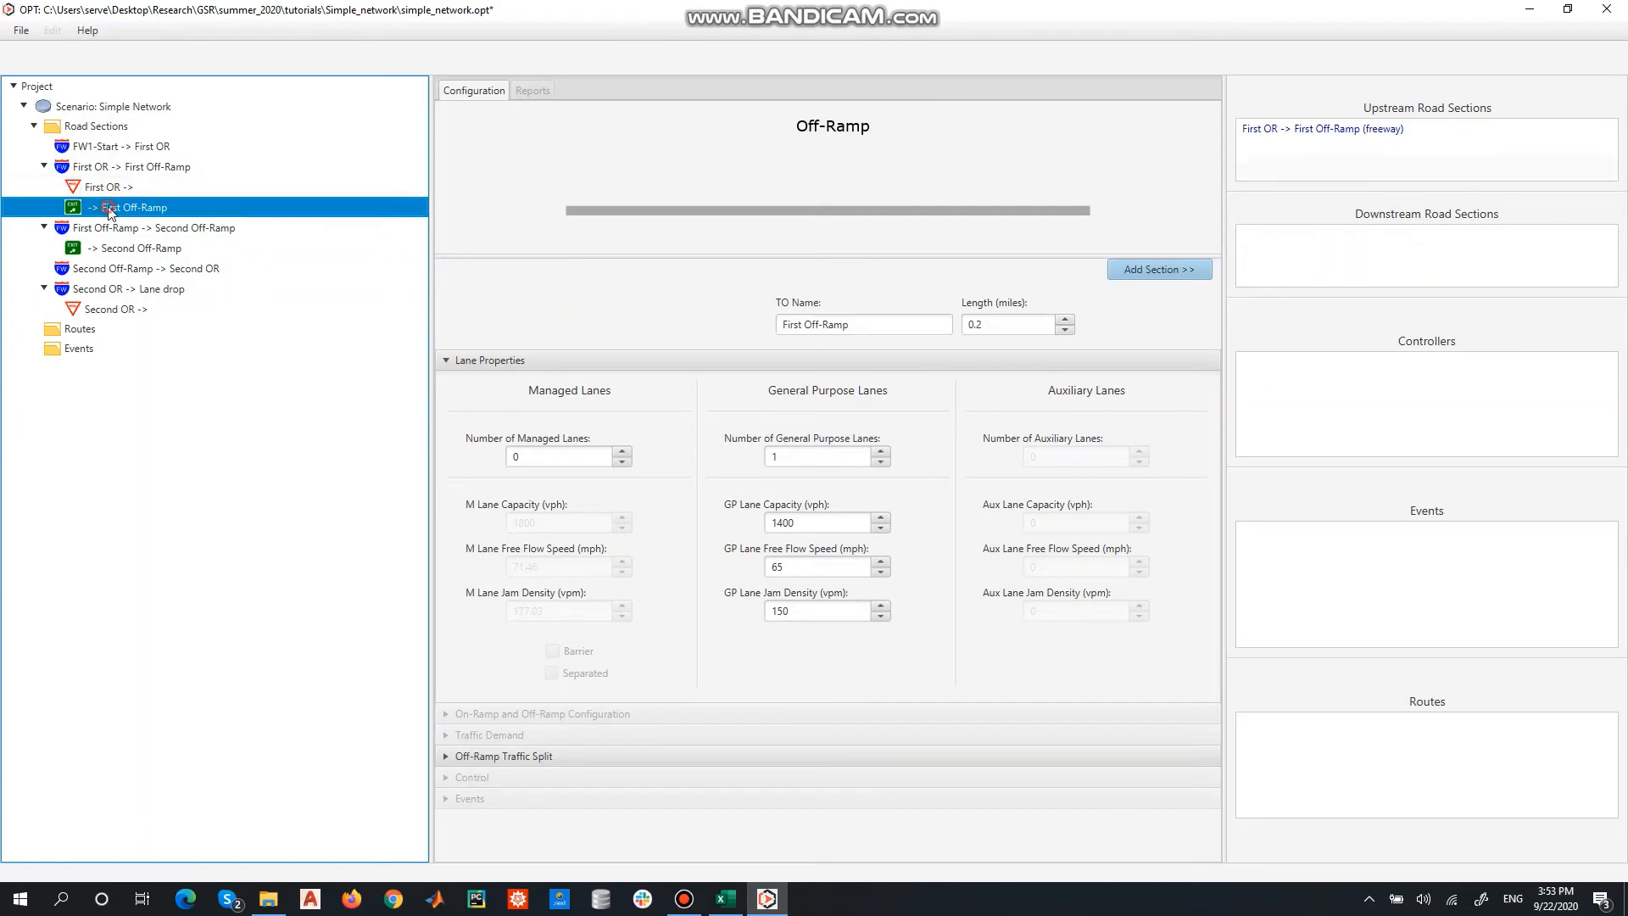
# Copy the Second OR demands and car percentages from the Excel workbook into the Second OR on-ramp's traffic demand in OPT, with an hourly update period.
pyautogui.click(123, 312)
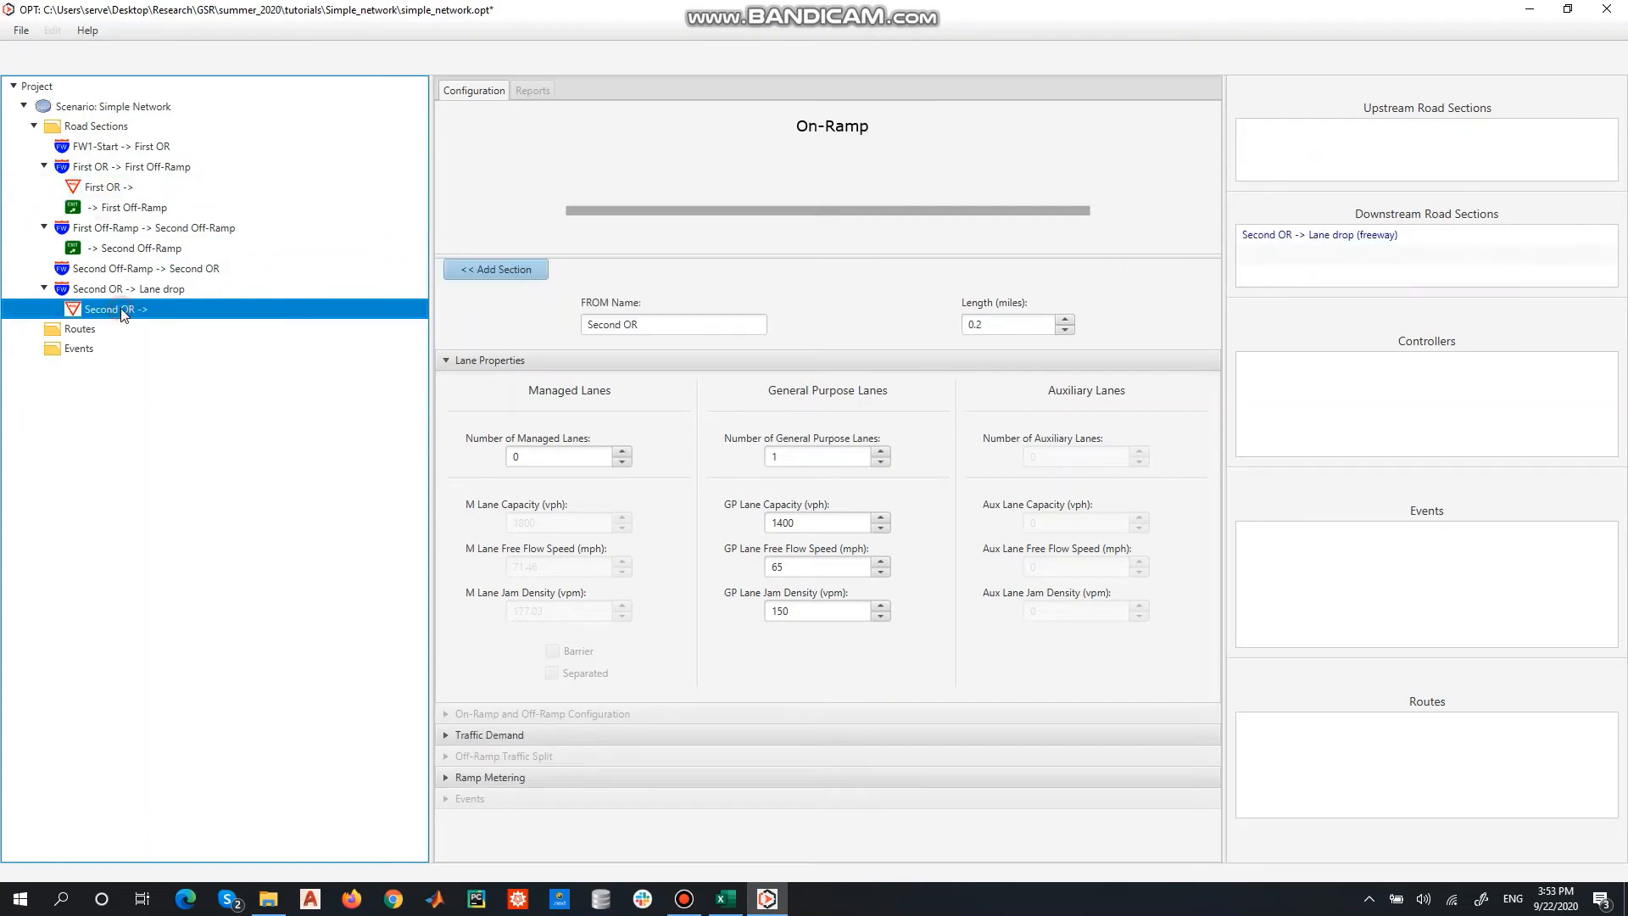
pyautogui.click(507, 735)
pyautogui.click(725, 898)
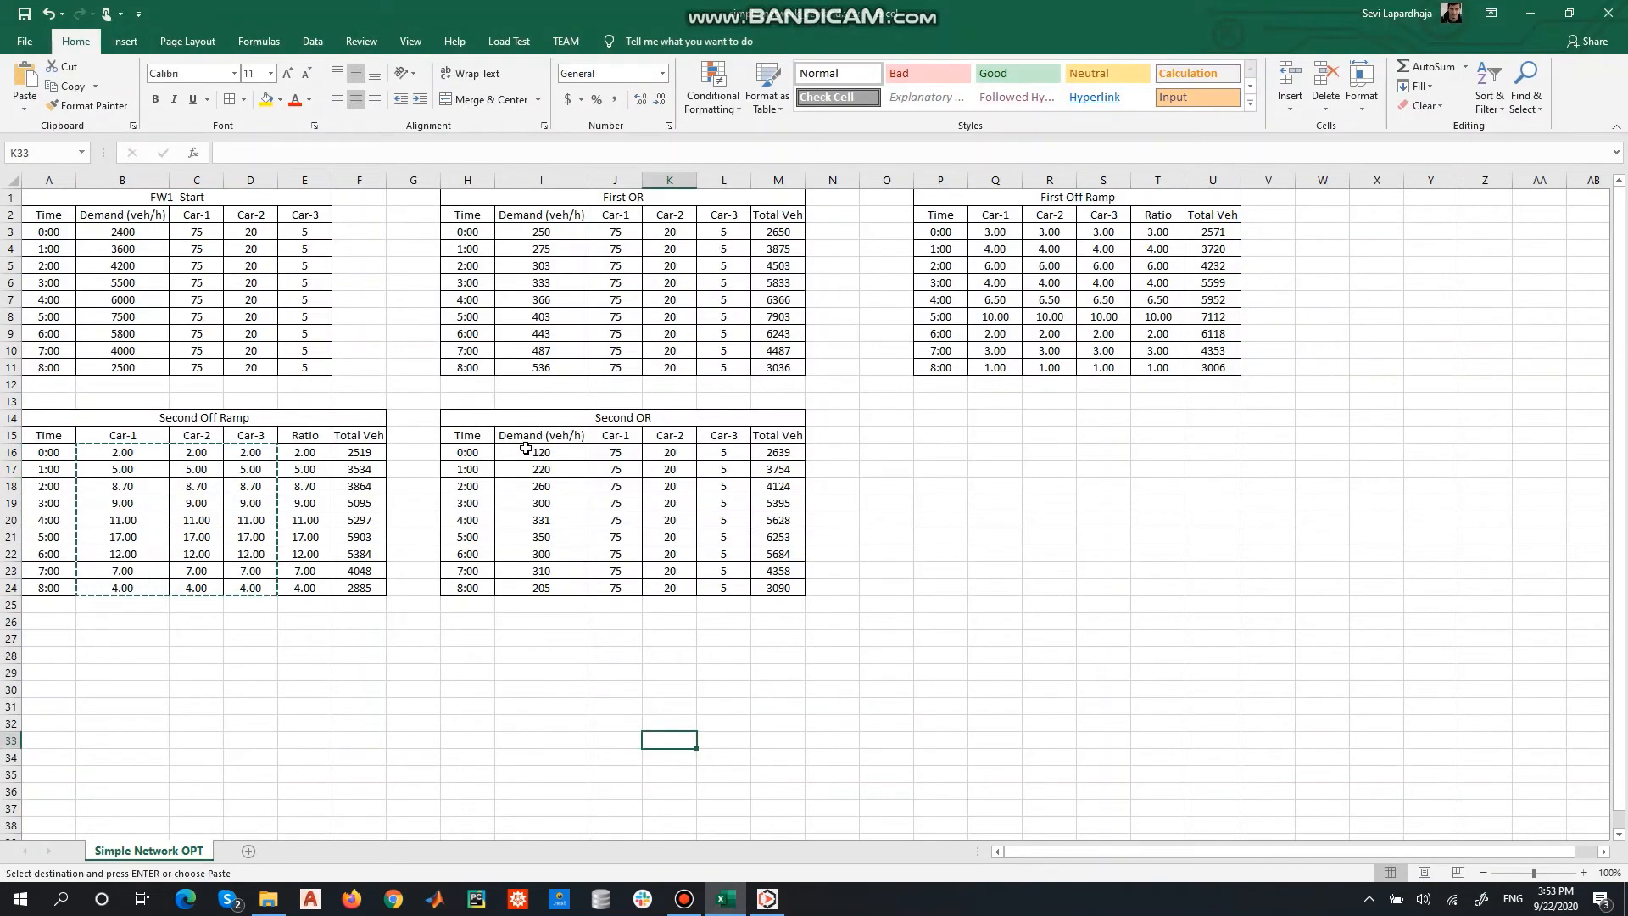
pyautogui.moveTo(530, 451); pyautogui.dragTo(711, 596)
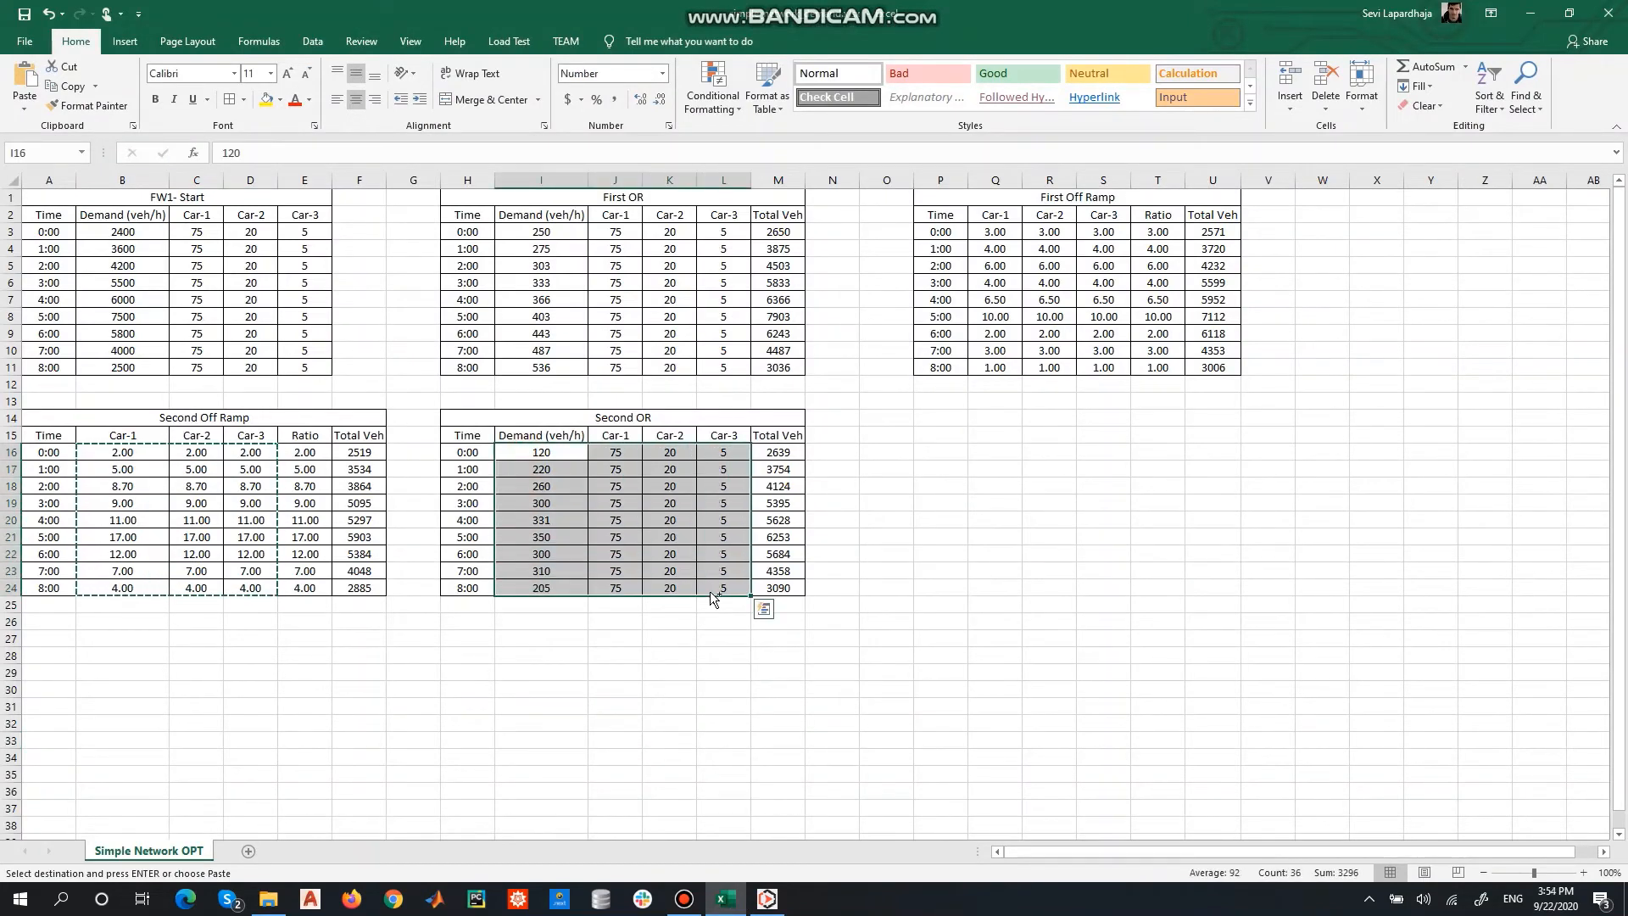
pyautogui.hotkey('ctrl', 'c')
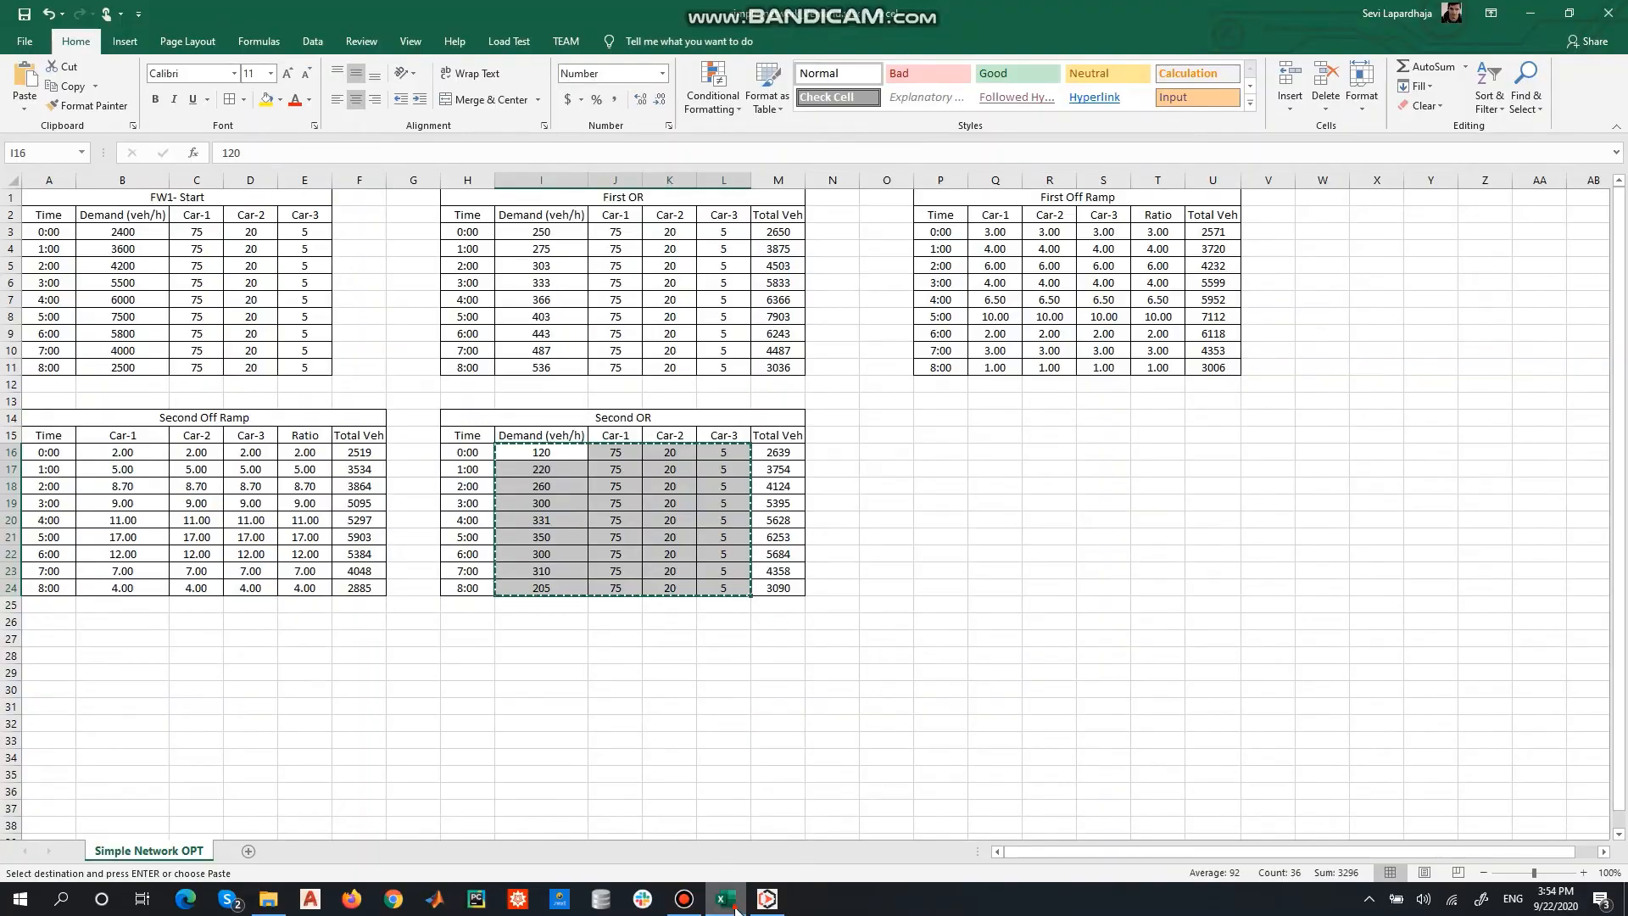
pyautogui.click(725, 898)
pyautogui.click(598, 501)
pyautogui.hotkey('ctrl', 'v')
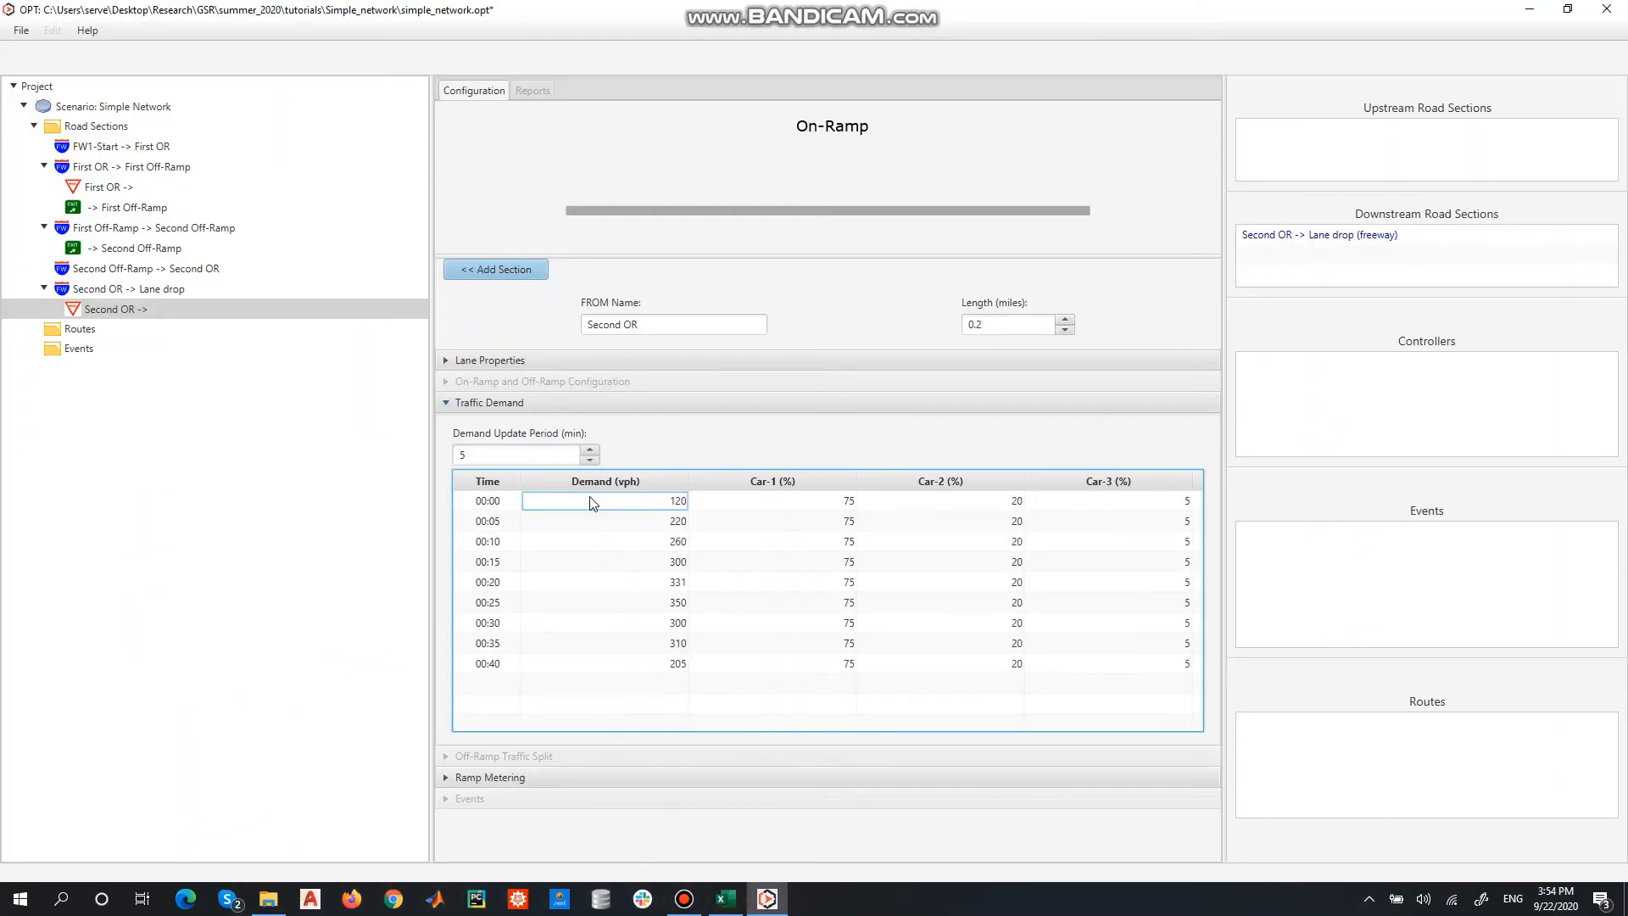
pyautogui.doubleClick(517, 456)
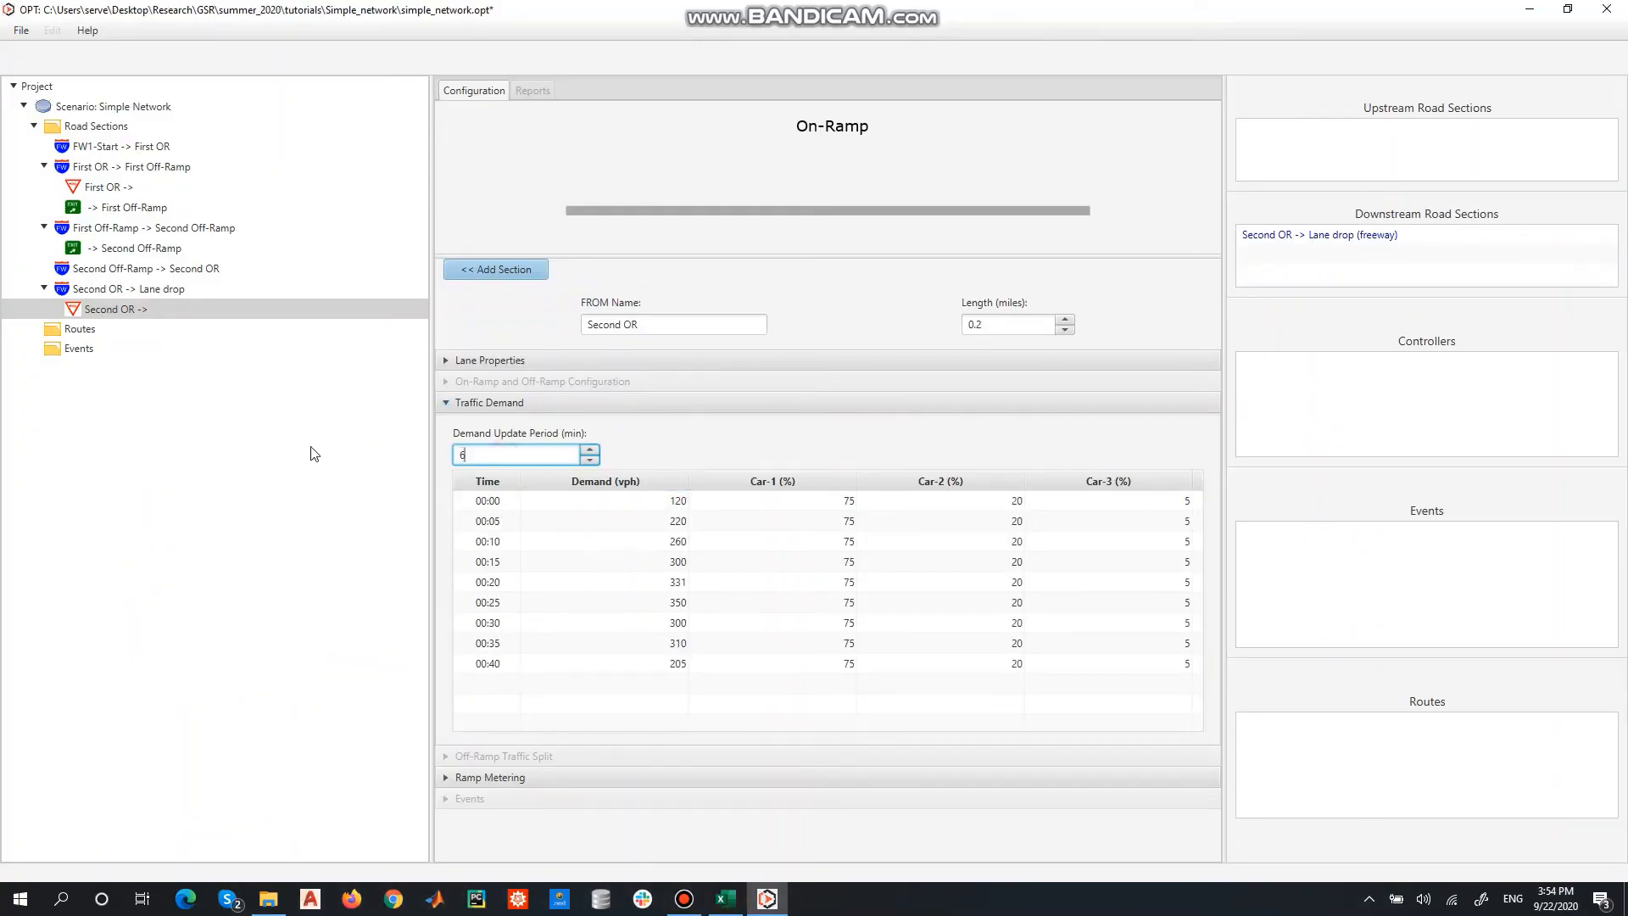
pyautogui.press('Return')
# Add a 0.5-mile downstream freeway section from Lane drop to End of FW1 with copied settings and 3 general purpose lanes, and save the project.
pyautogui.click(172, 290)
pyautogui.click(1165, 273)
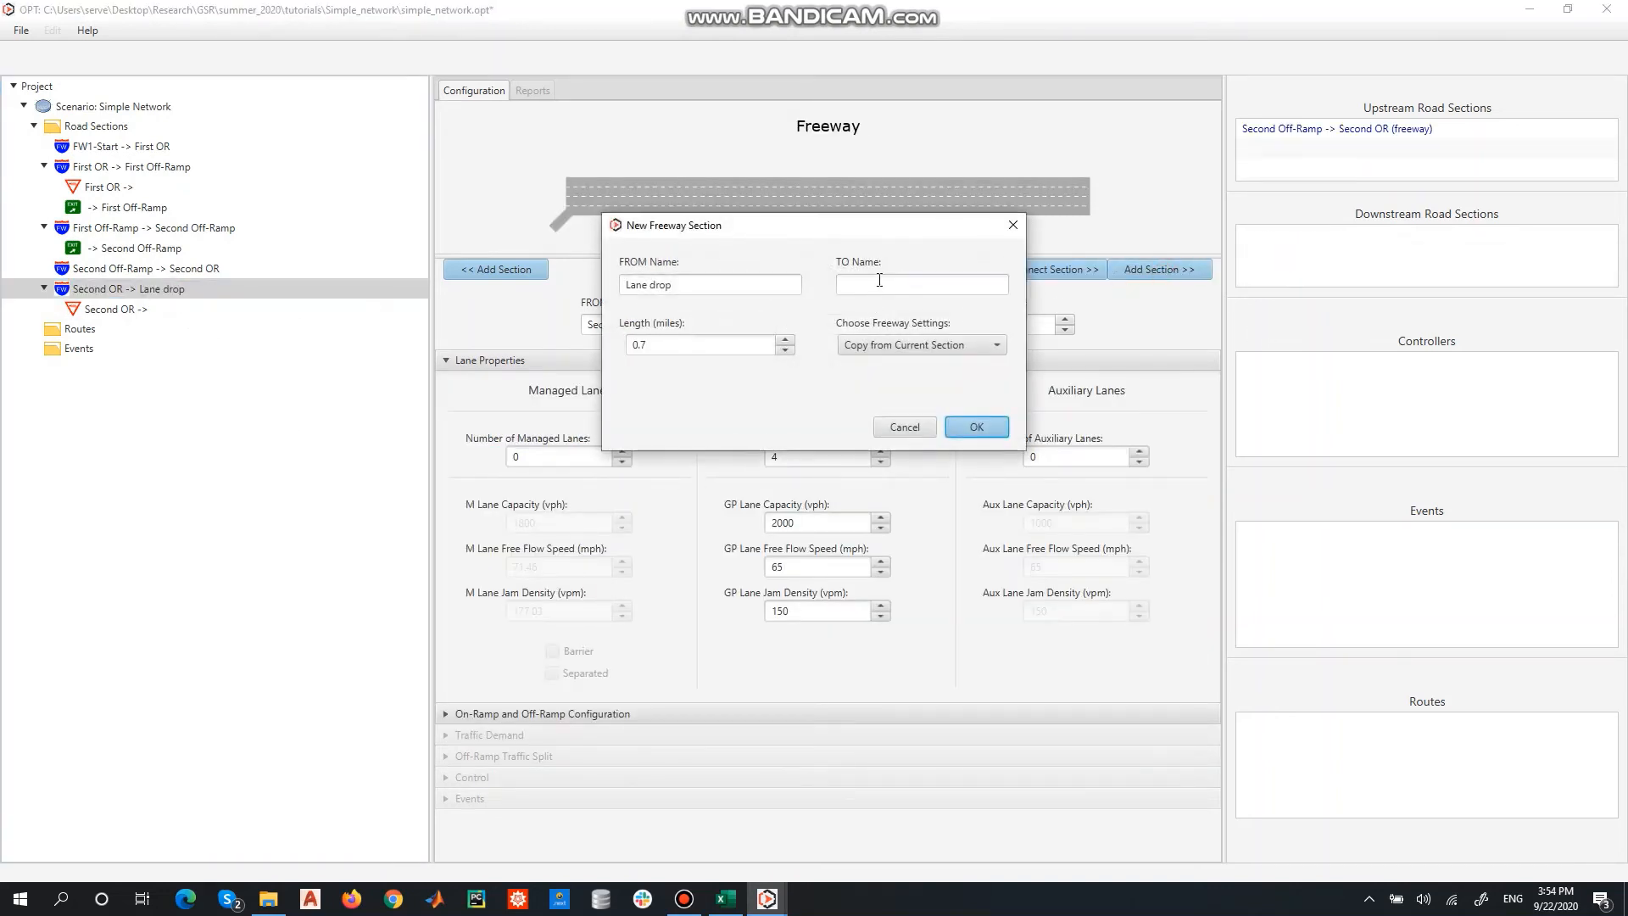
pyautogui.click(880, 281)
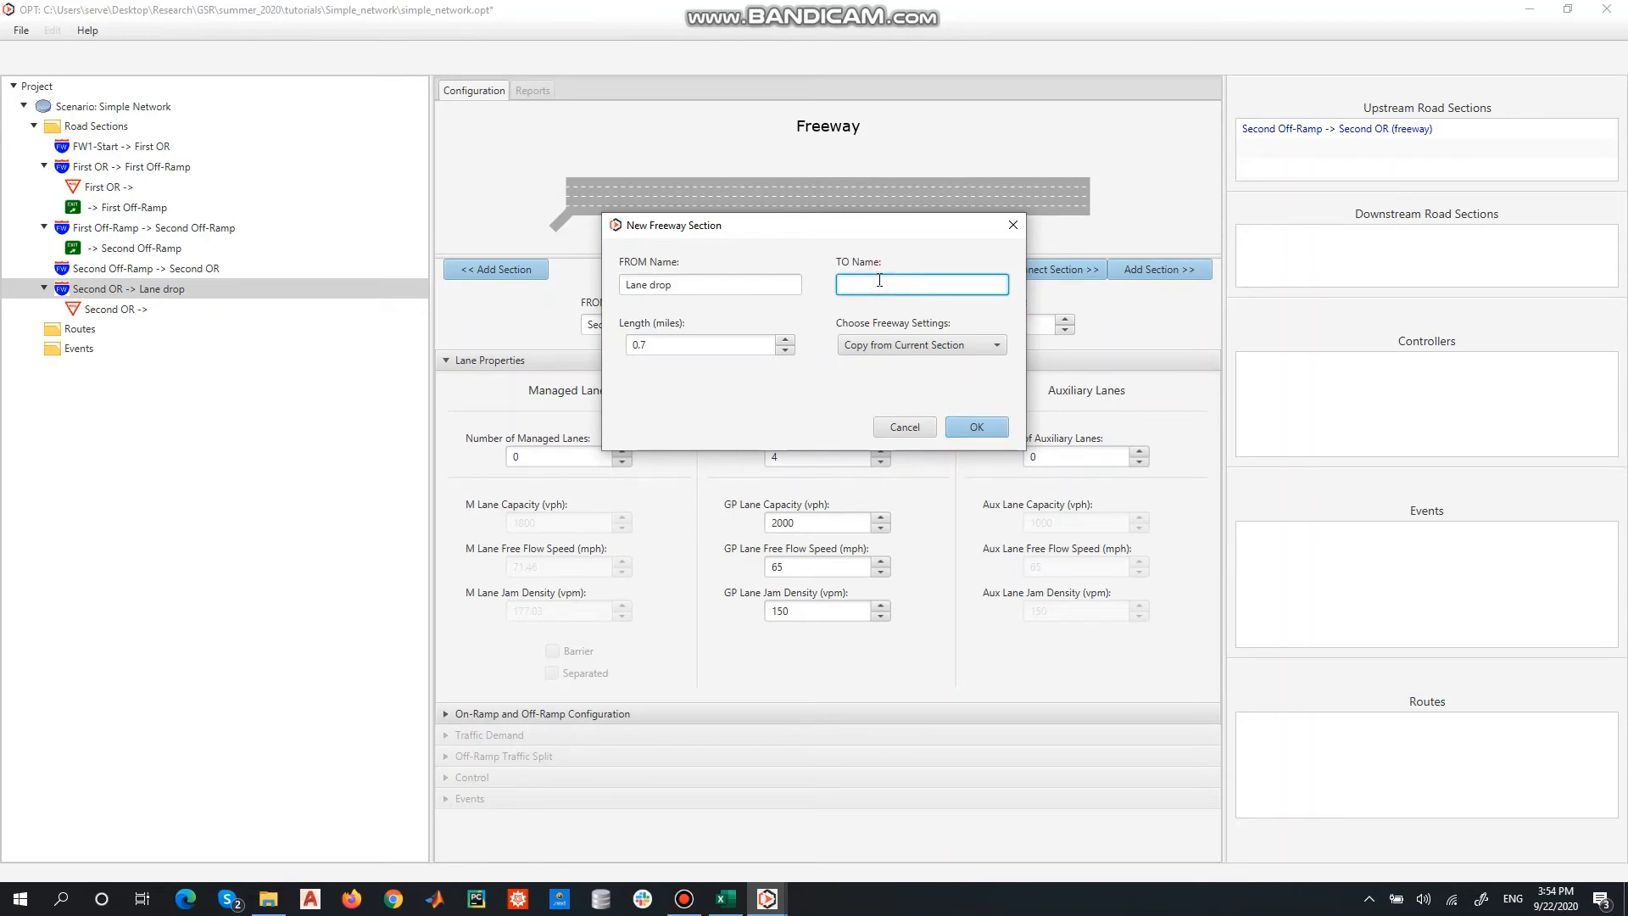
pyautogui.write('End of FW1')
pyautogui.click(689, 346)
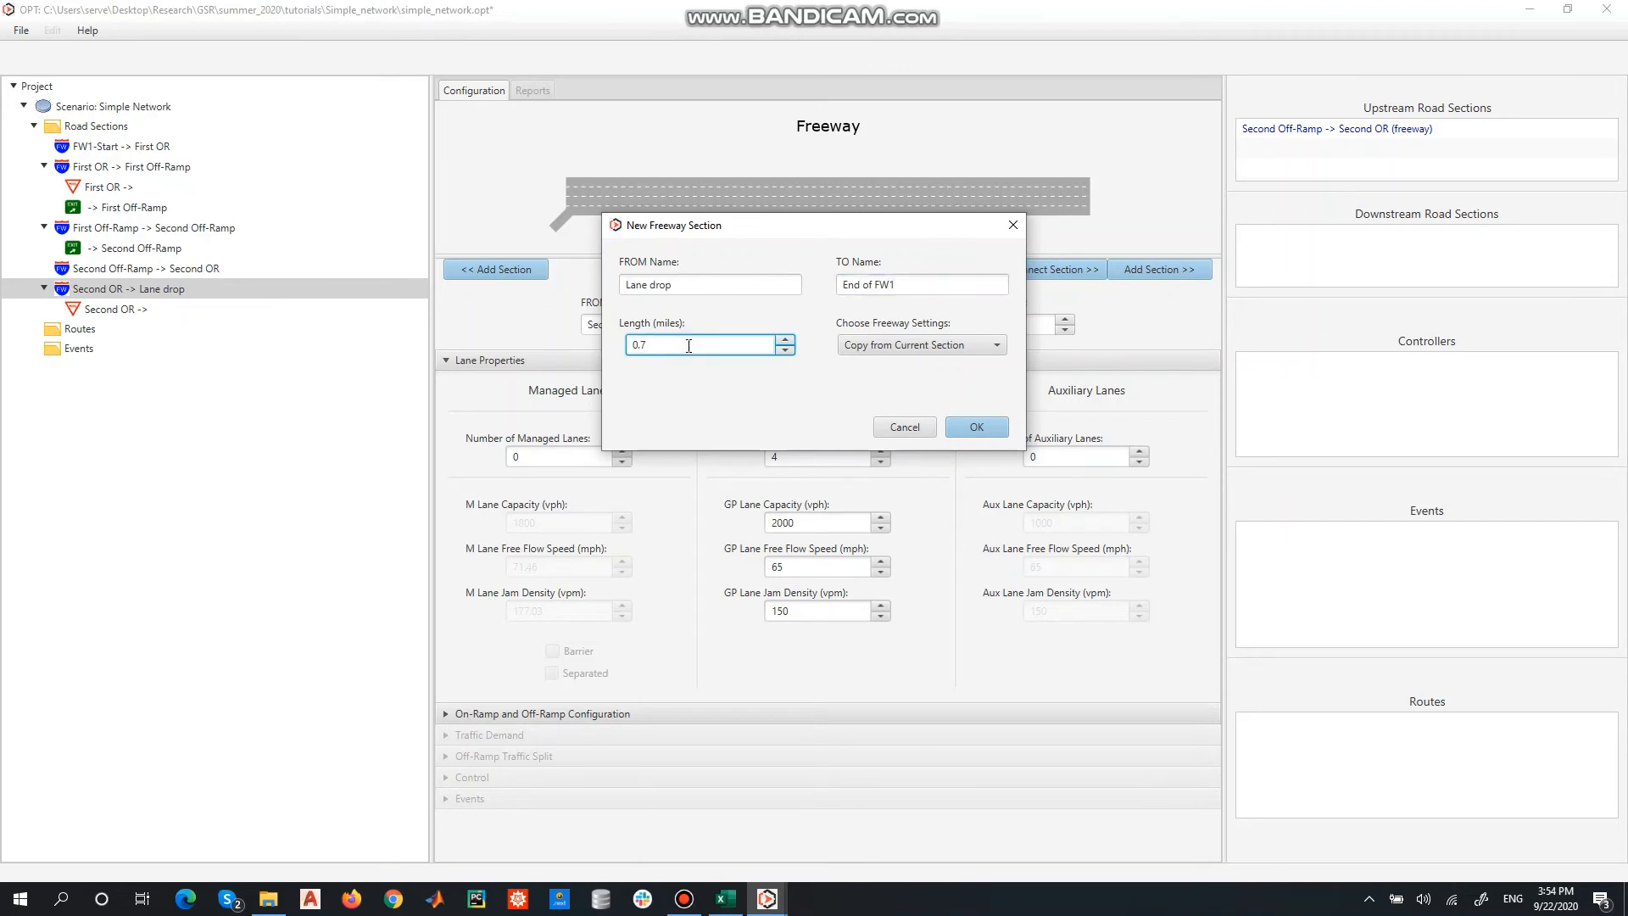
pyautogui.click(977, 427)
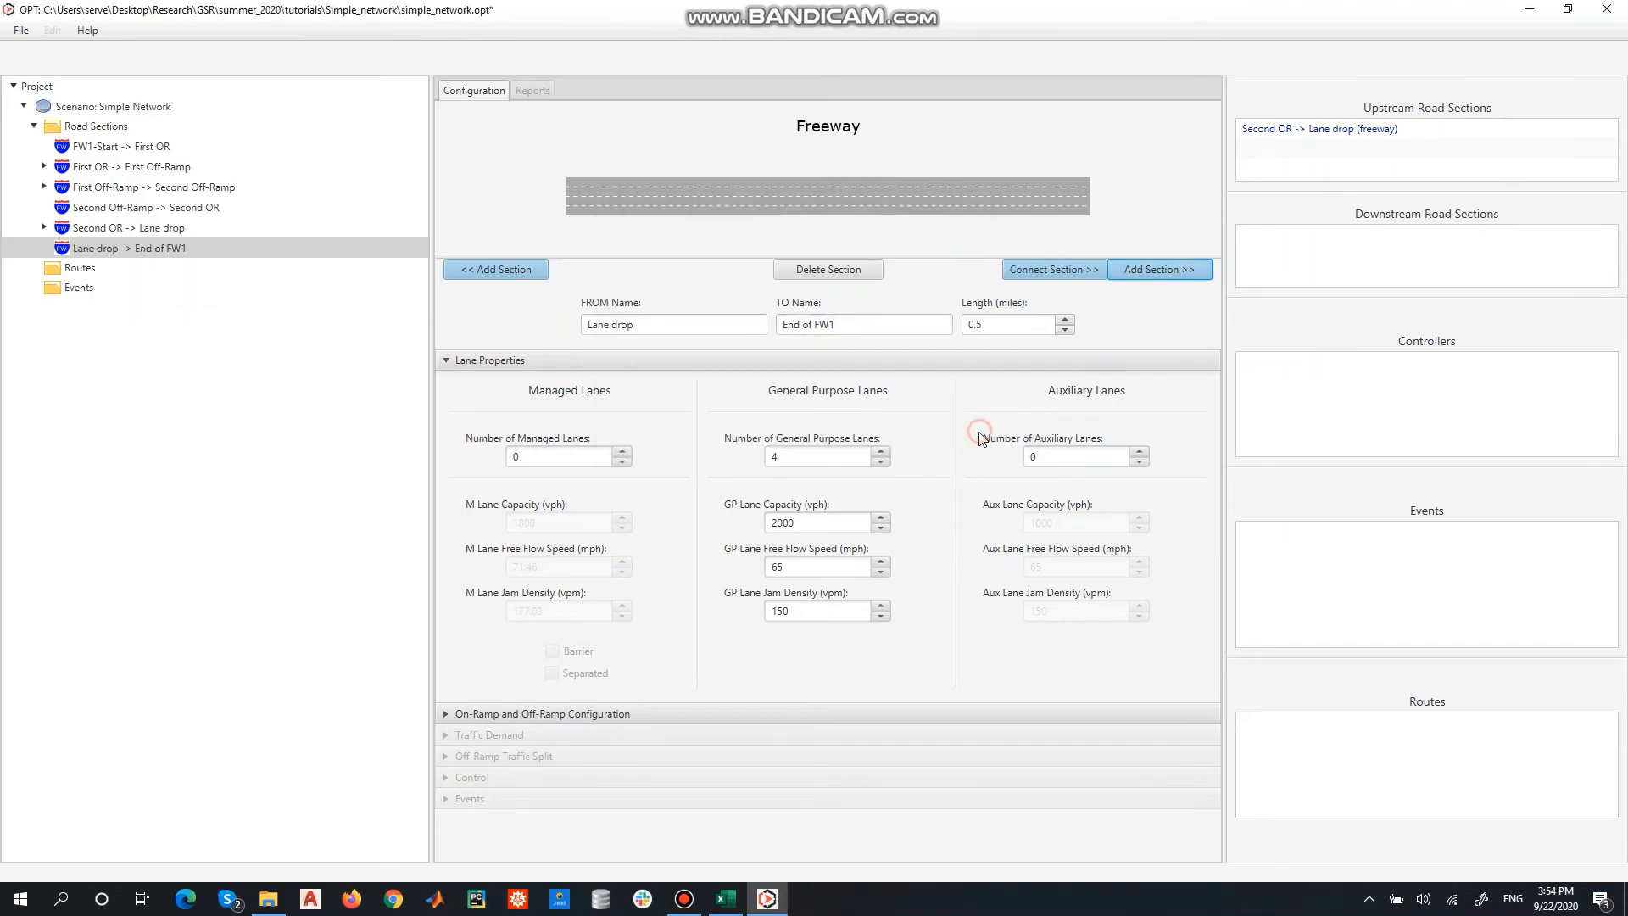
pyautogui.click(880, 462)
pyautogui.click(194, 408)
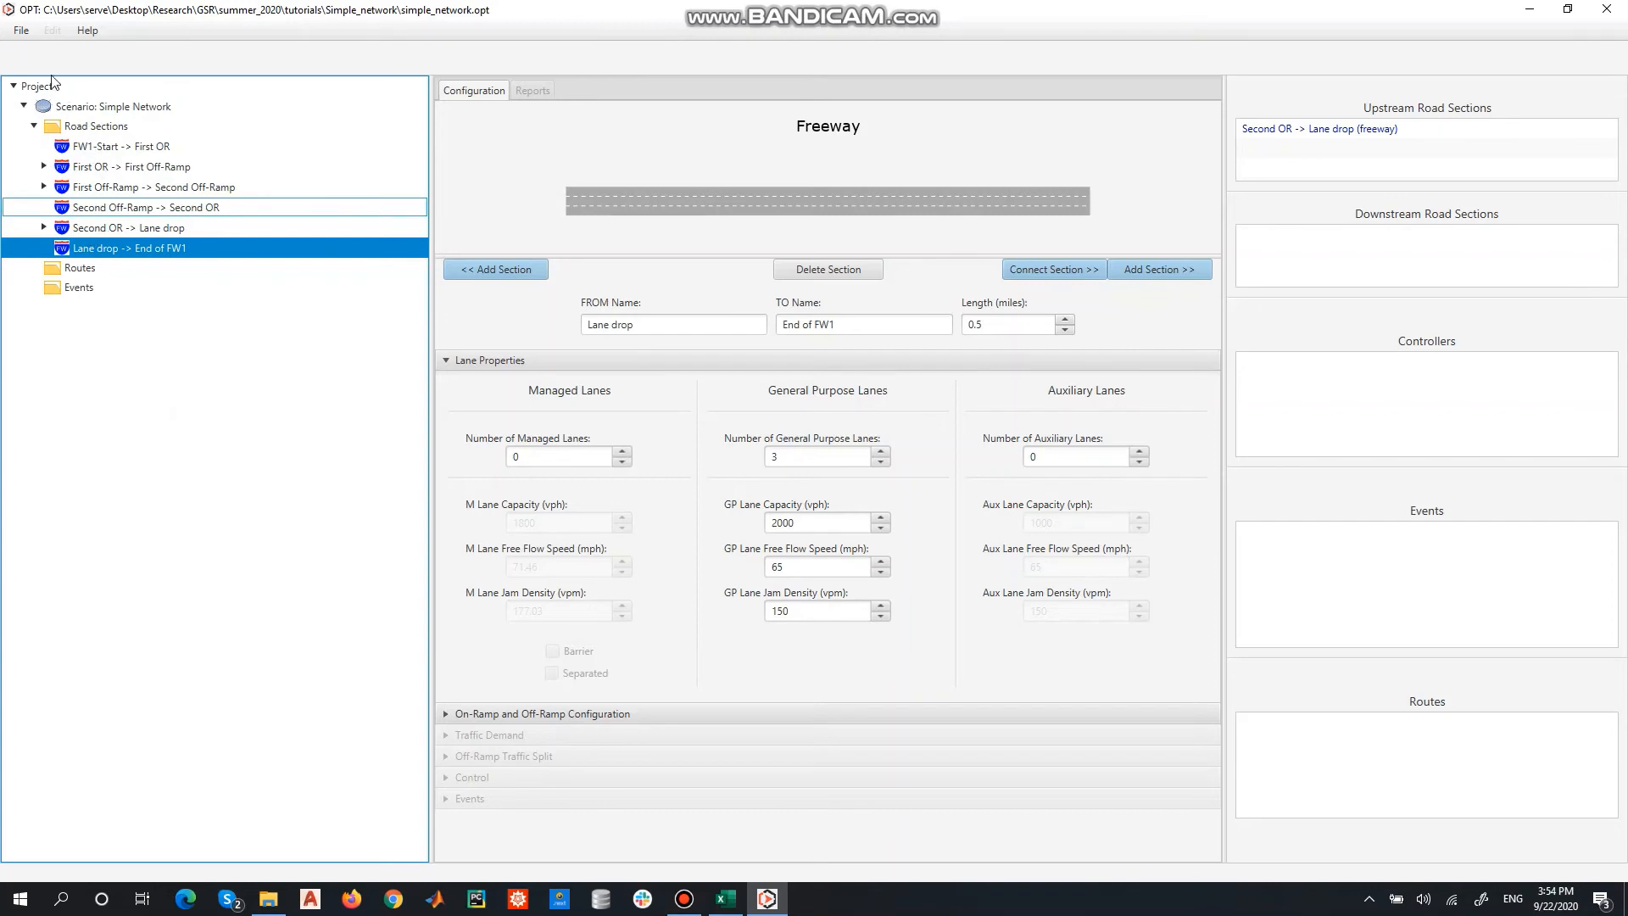
# Run the simulation of the Simple Network scenario and view the network's aggregate report.
pyautogui.click(129, 108)
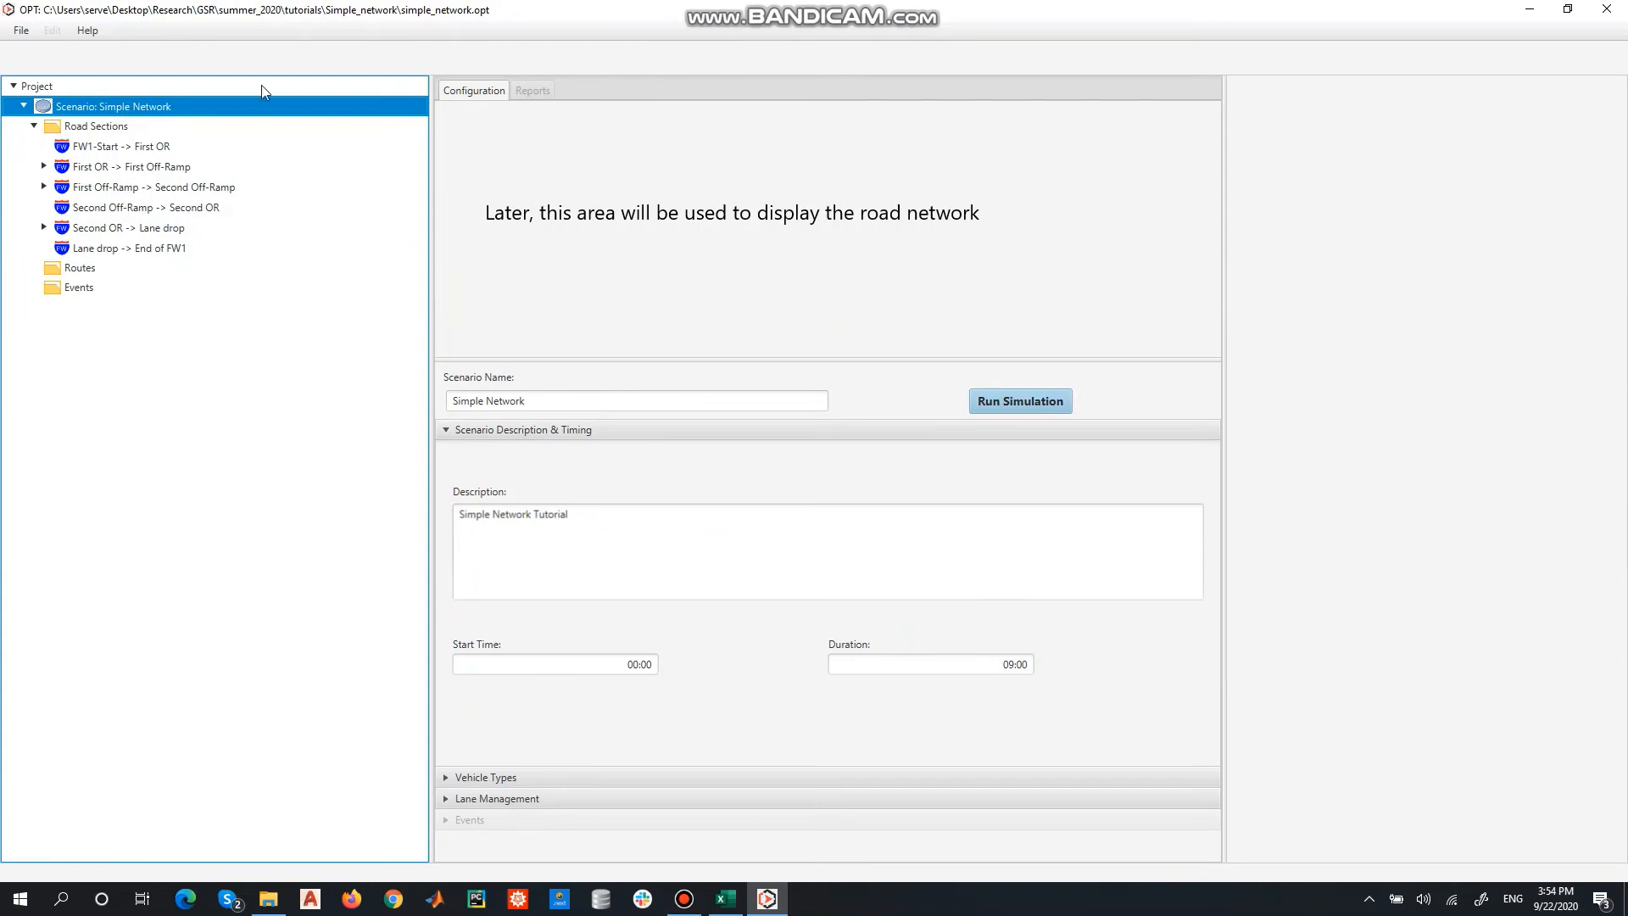
pyautogui.click(995, 400)
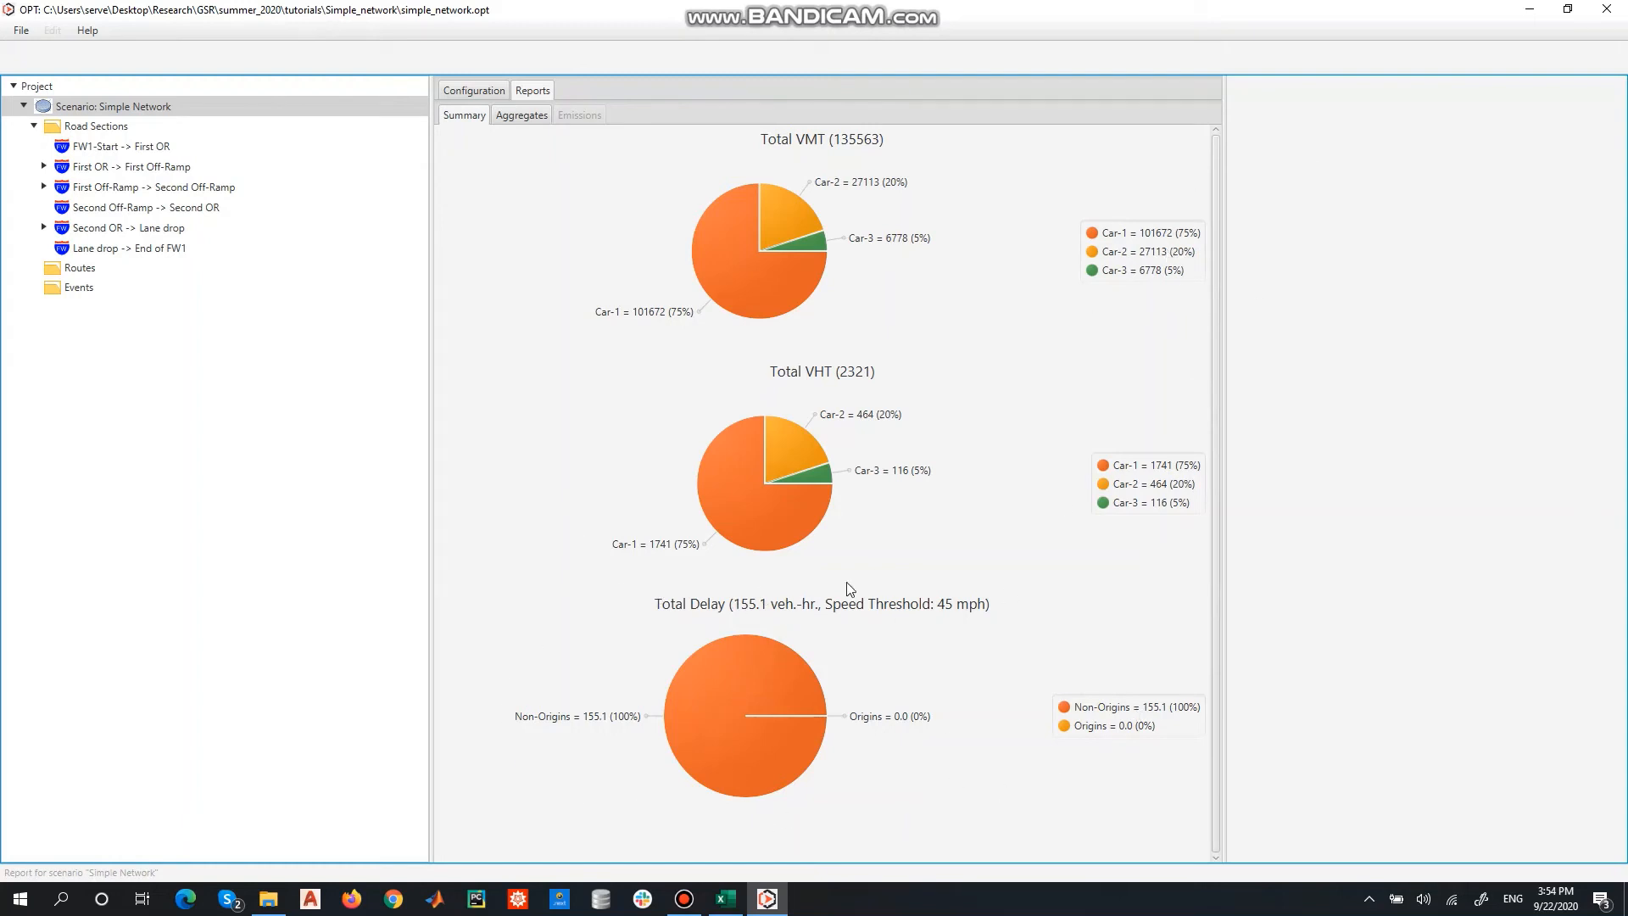
pyautogui.click(522, 117)
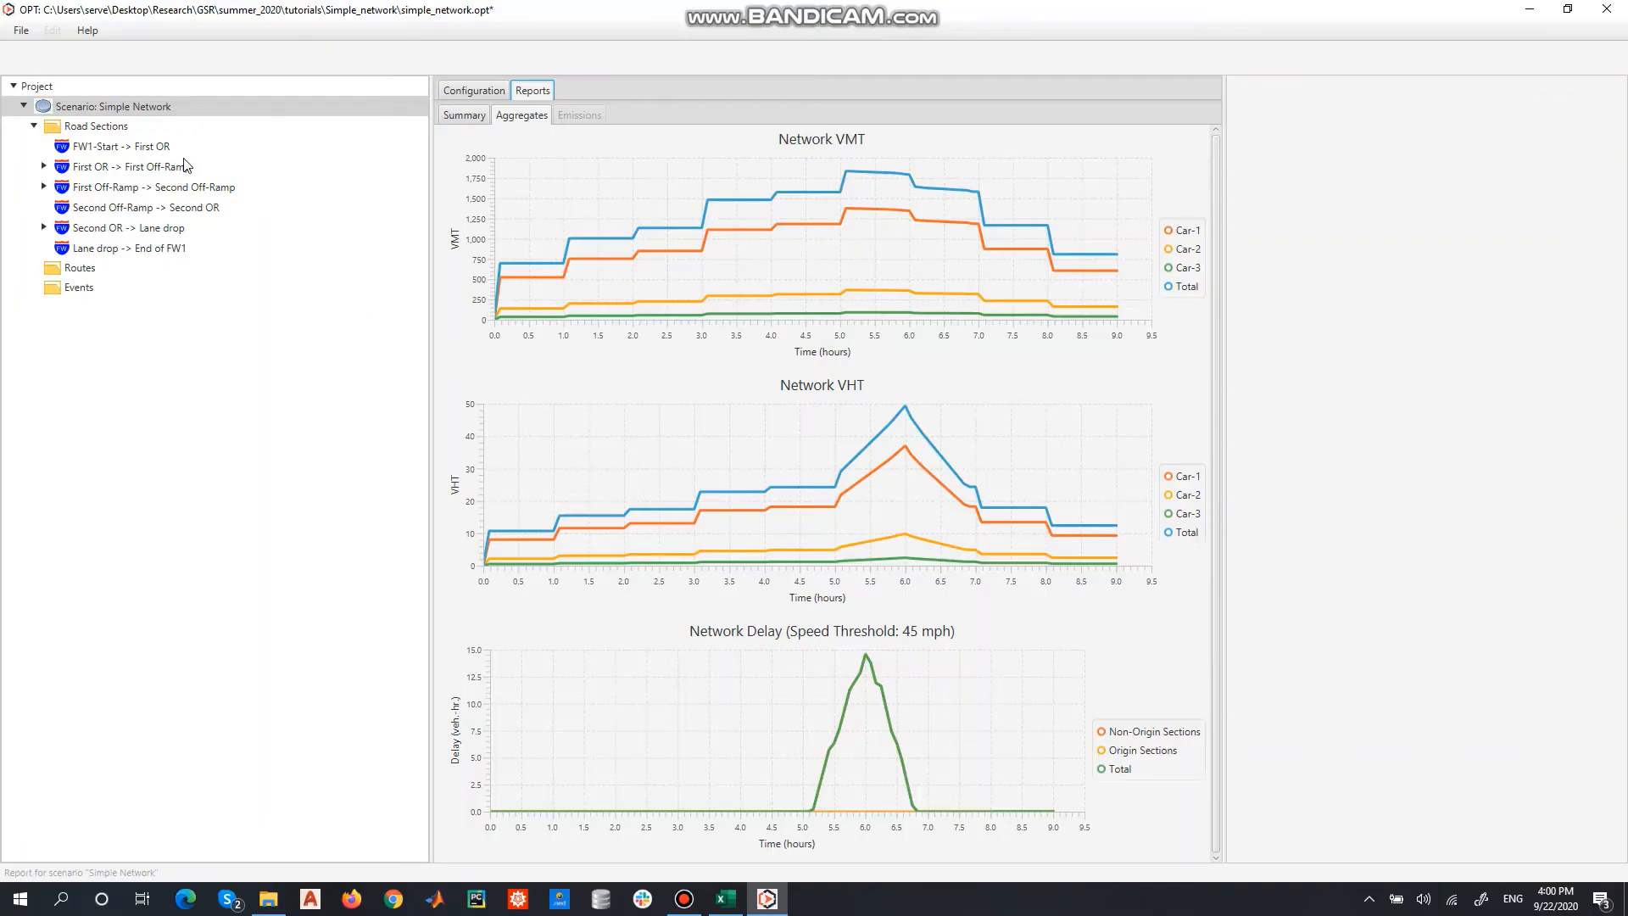
# Examine the time series reports of the FW1-Start -> First OR, First OR -> First Off-Ramp and Lane drop -> End of FW1 sections.
pyautogui.click(140, 151)
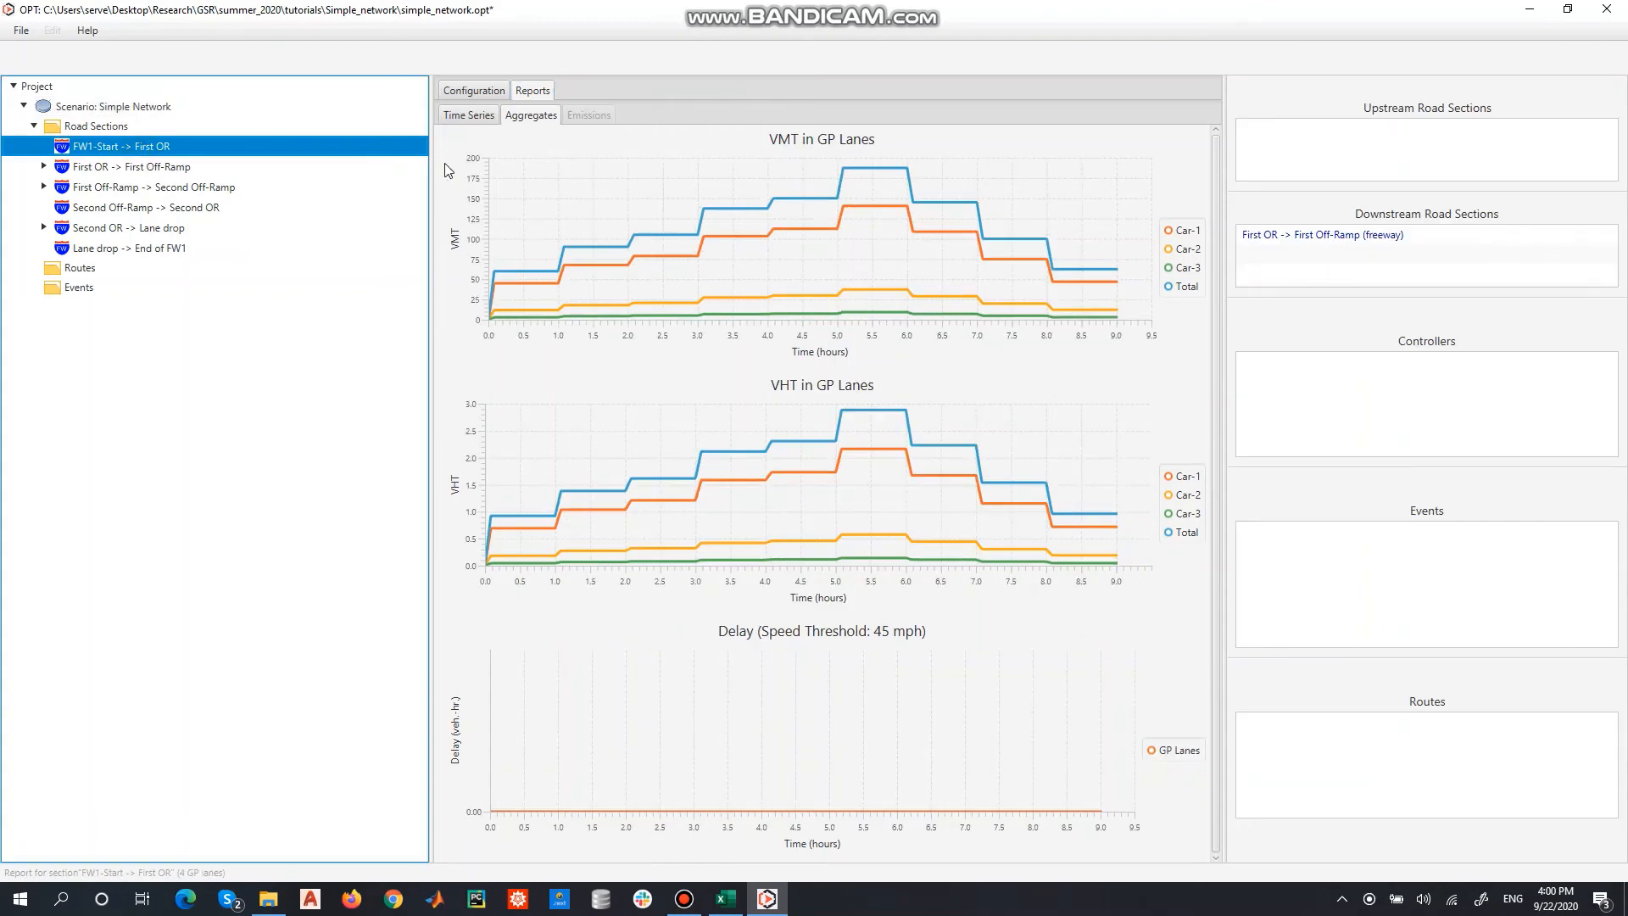
pyautogui.click(469, 115)
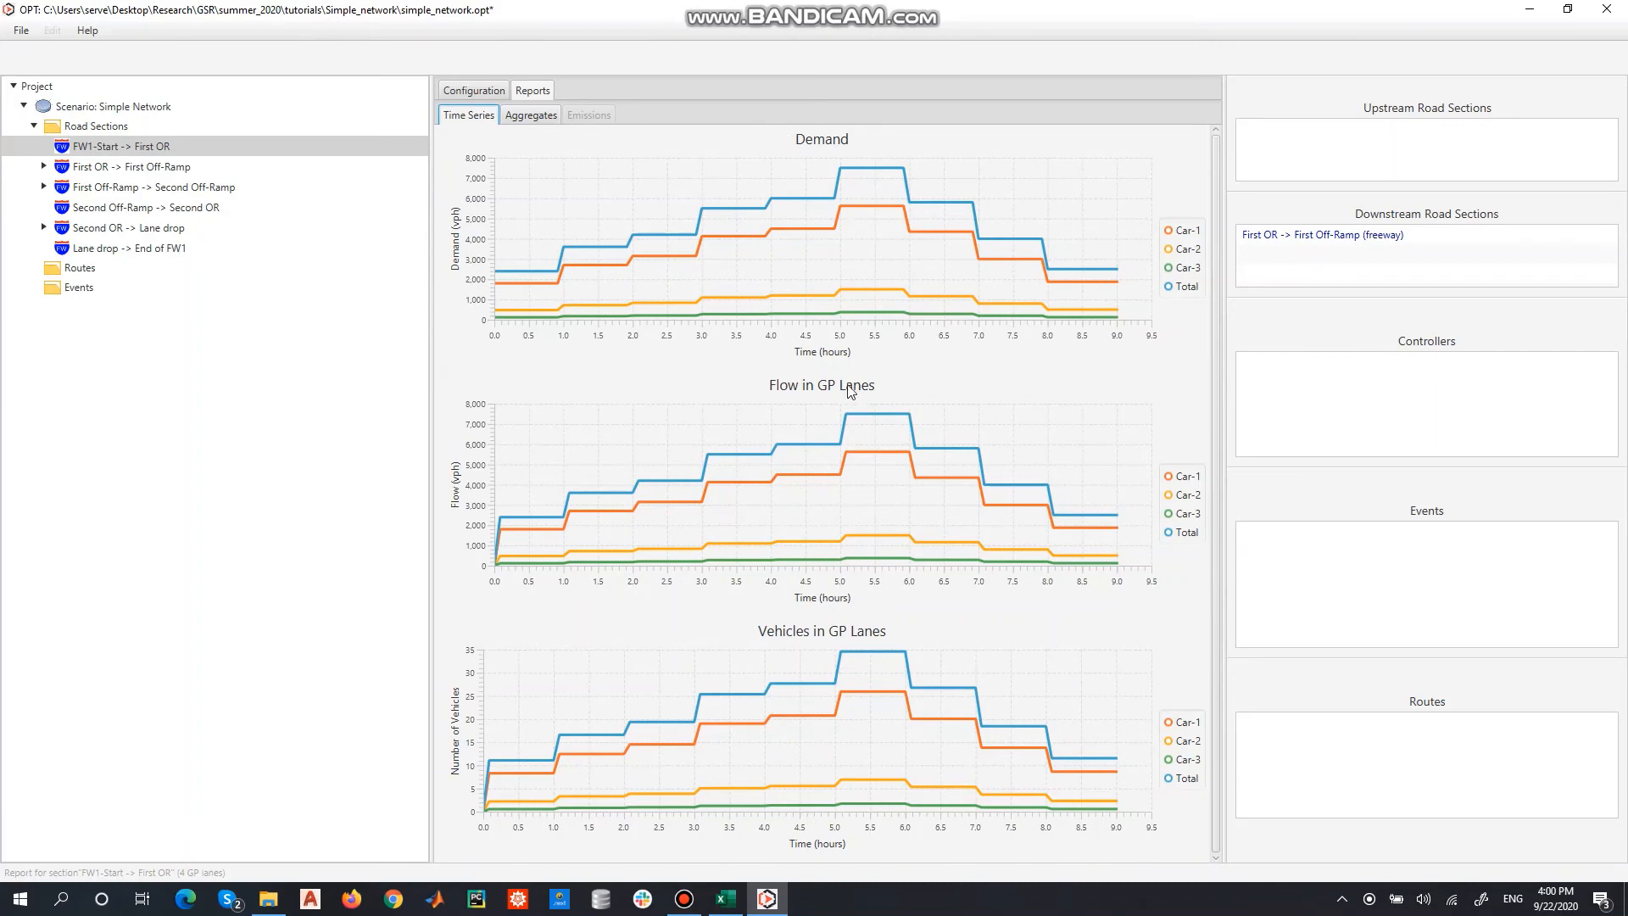
pyautogui.click(144, 167)
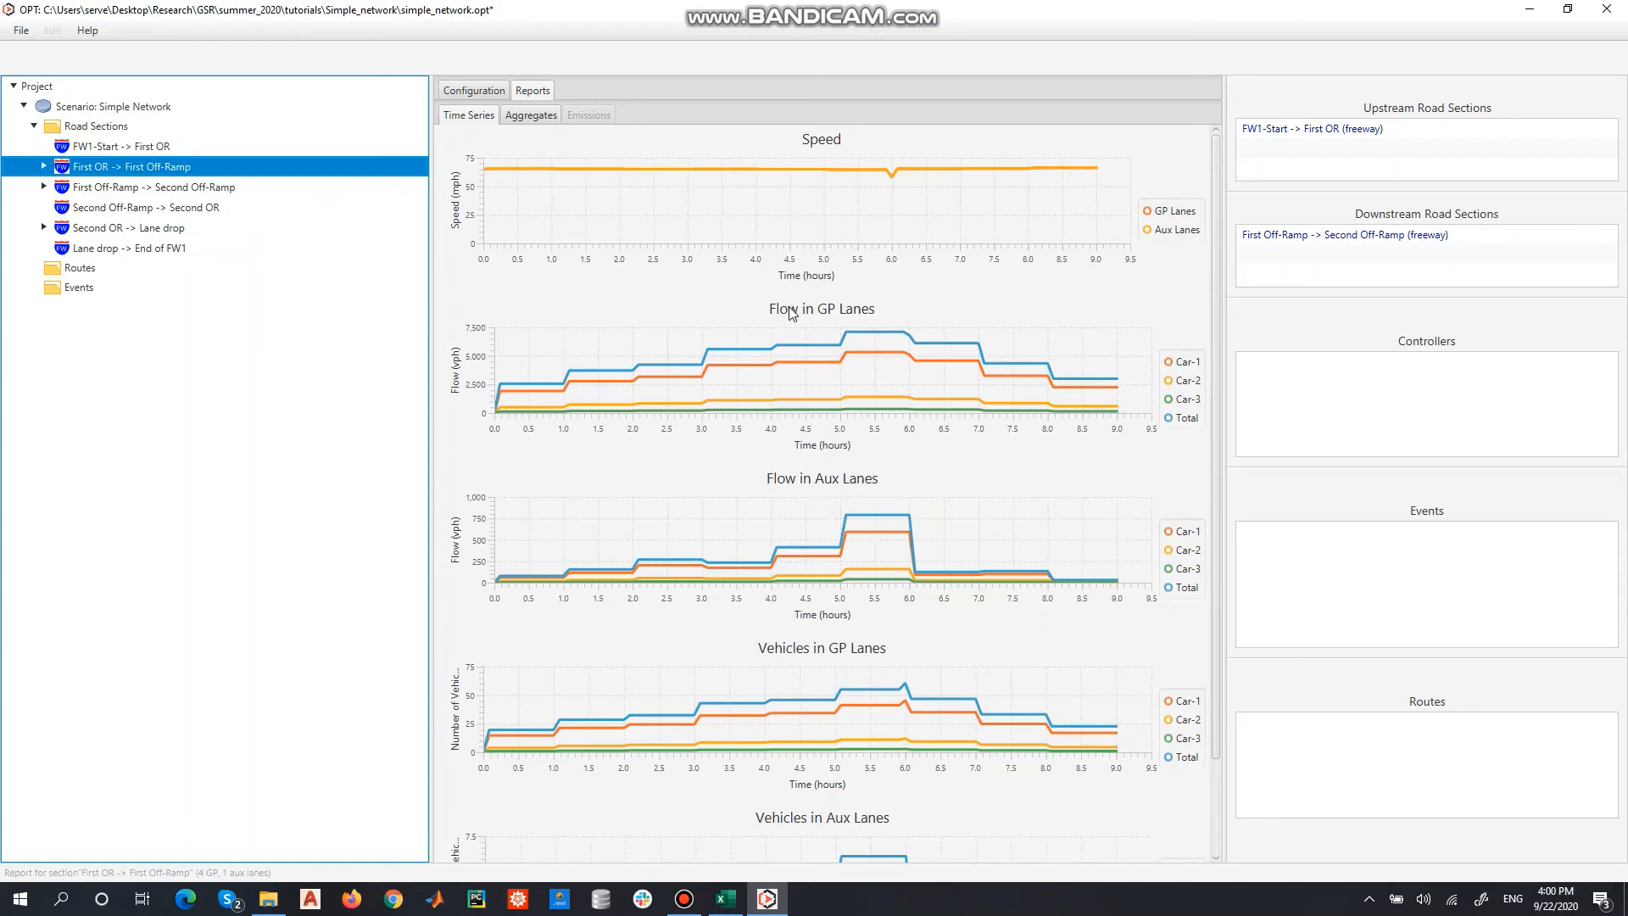
pyautogui.moveTo(1221, 295); pyautogui.dragTo(1208, 415)
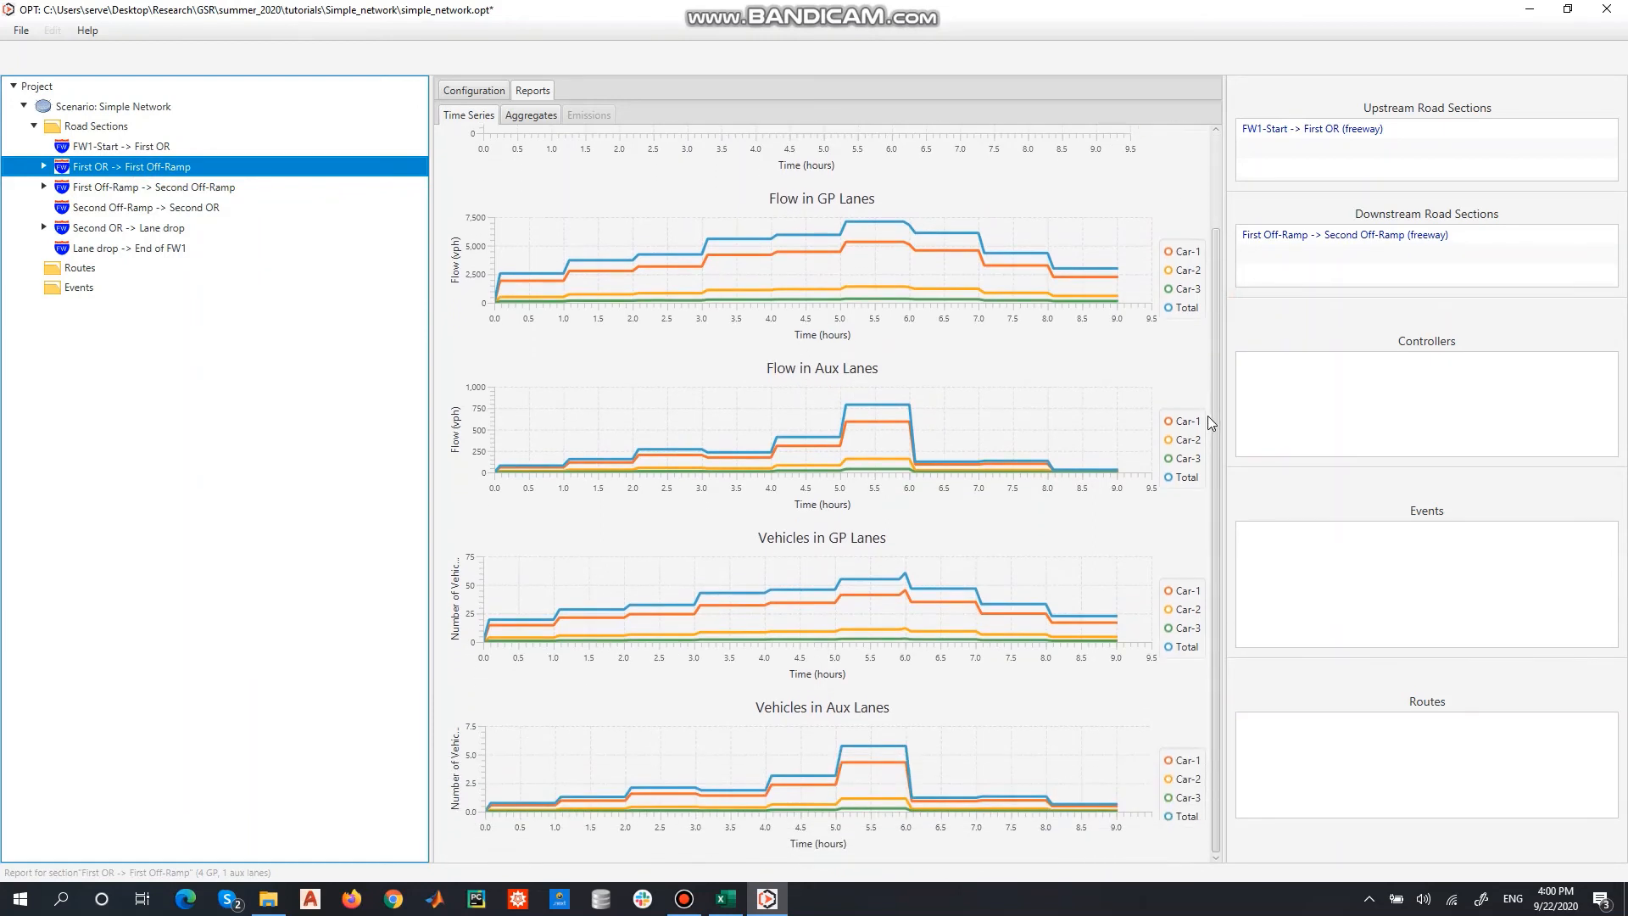
pyautogui.click(97, 272)
pyautogui.click(103, 247)
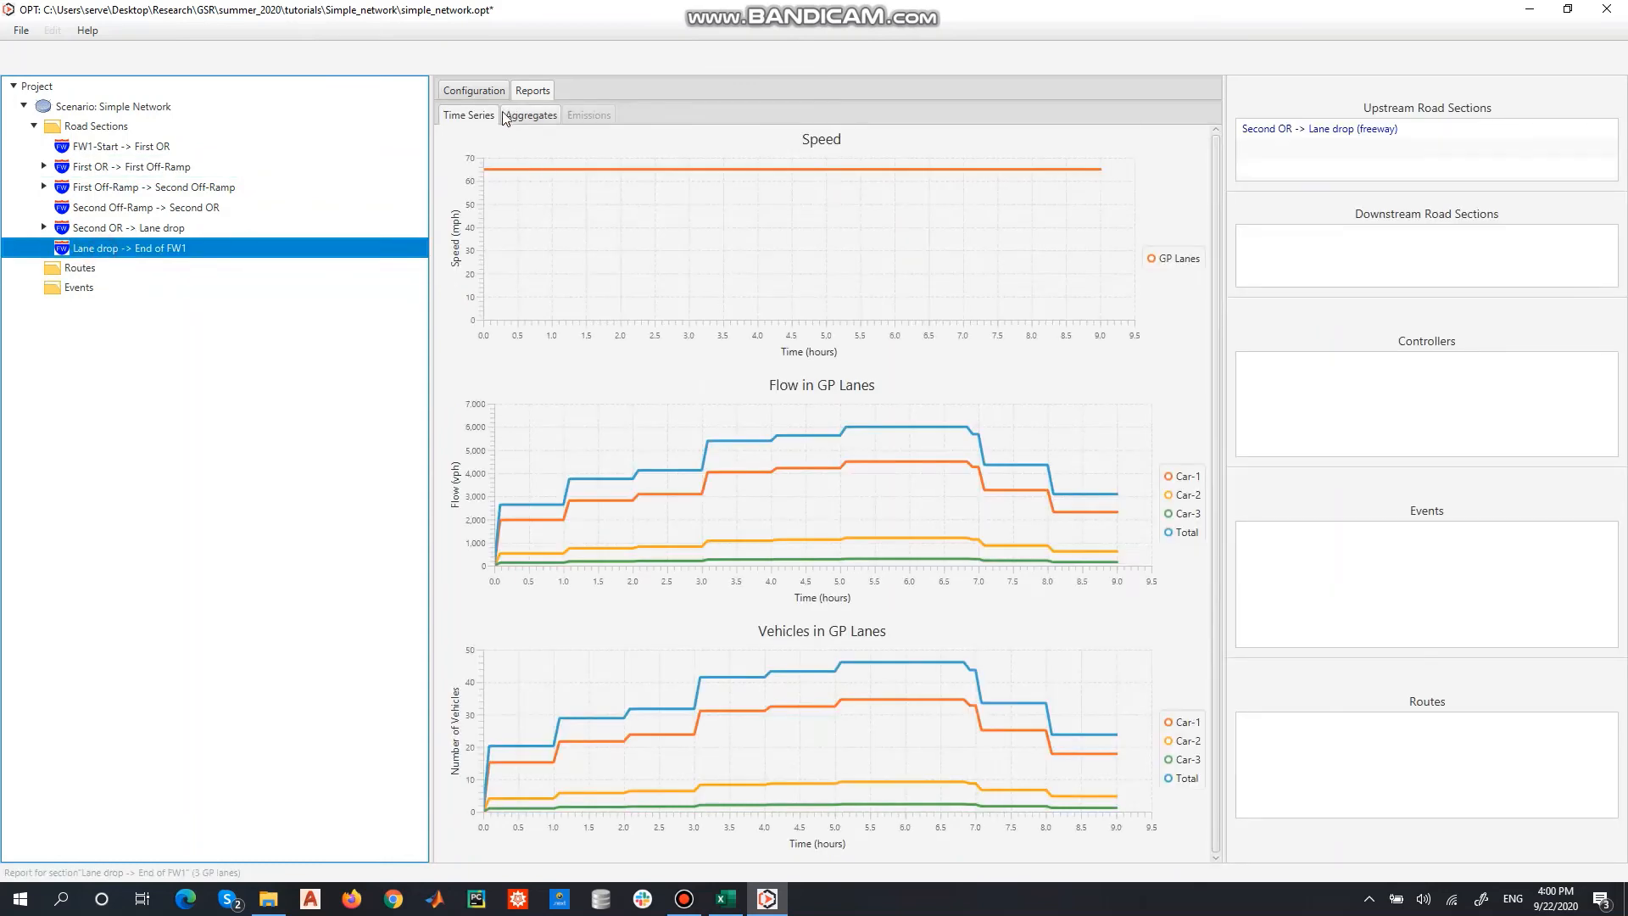
# Compare the aggregate VMT, VHT and delay reports of the freeway sections from Lane drop -> End of FW1 back upstream to First OR -> First Off-Ramp.
pyautogui.click(482, 91)
pyautogui.click(533, 93)
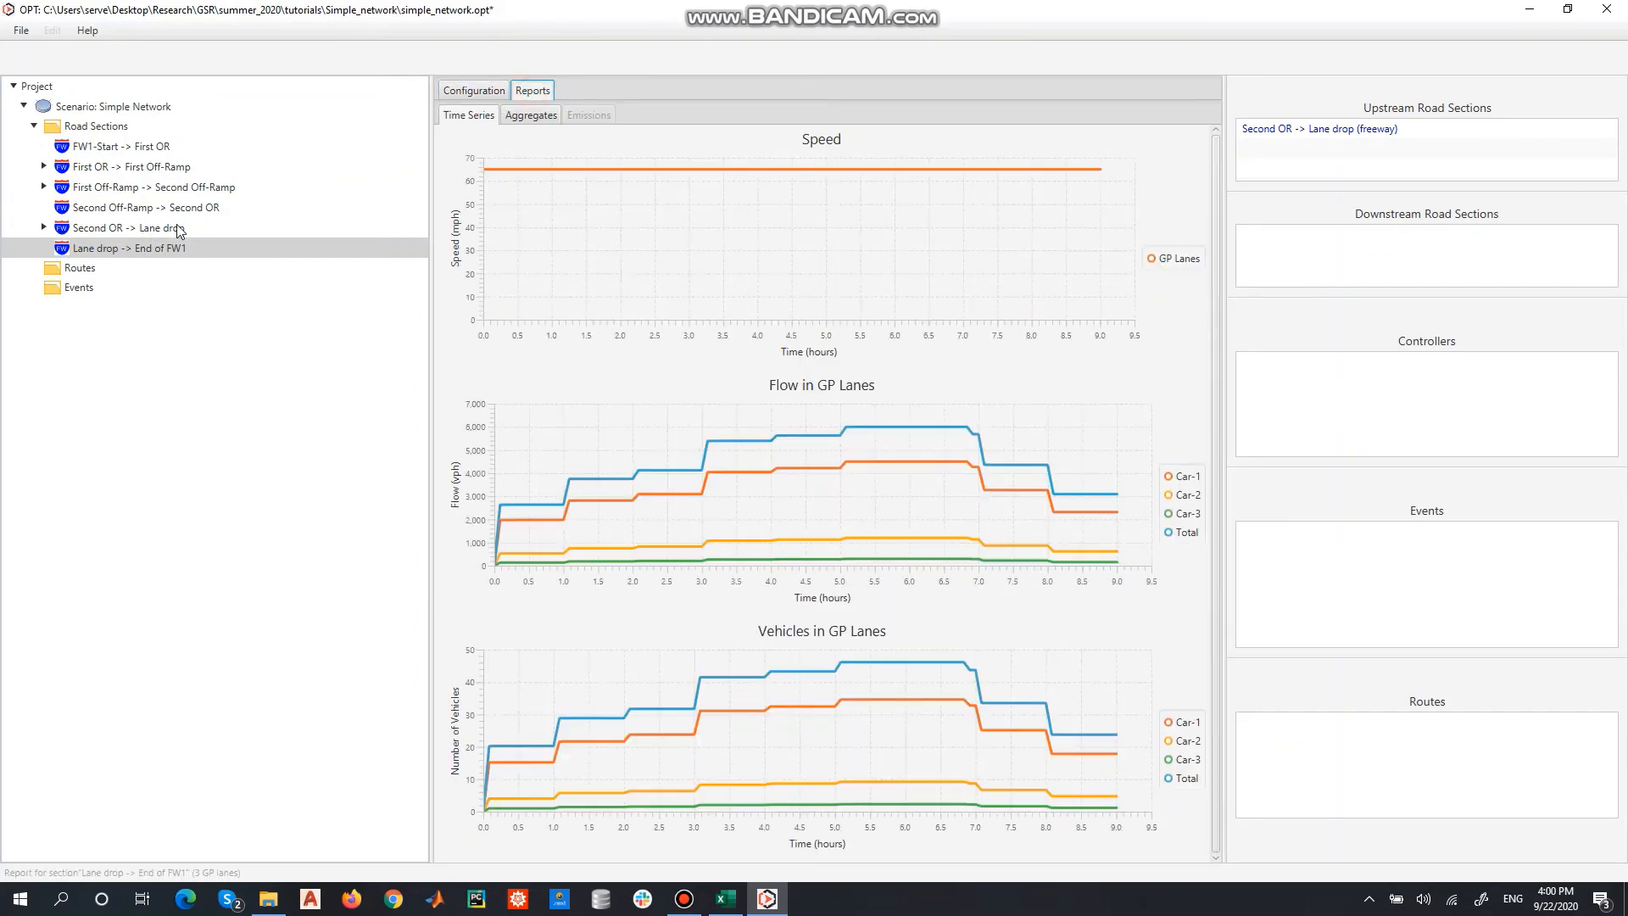
pyautogui.click(531, 116)
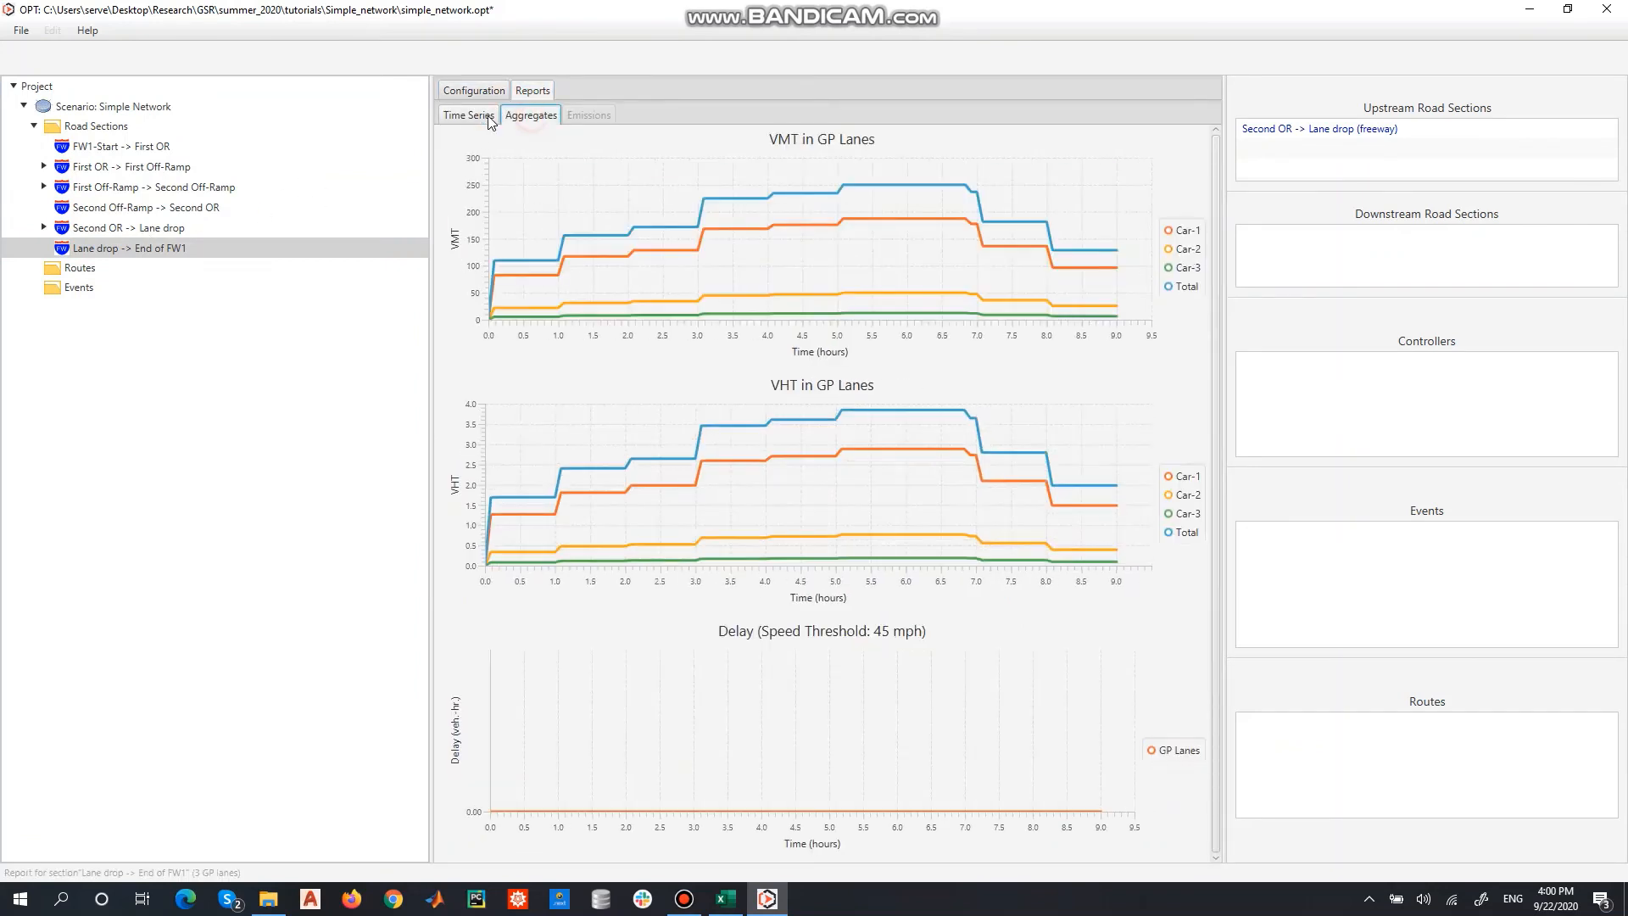
pyautogui.click(149, 229)
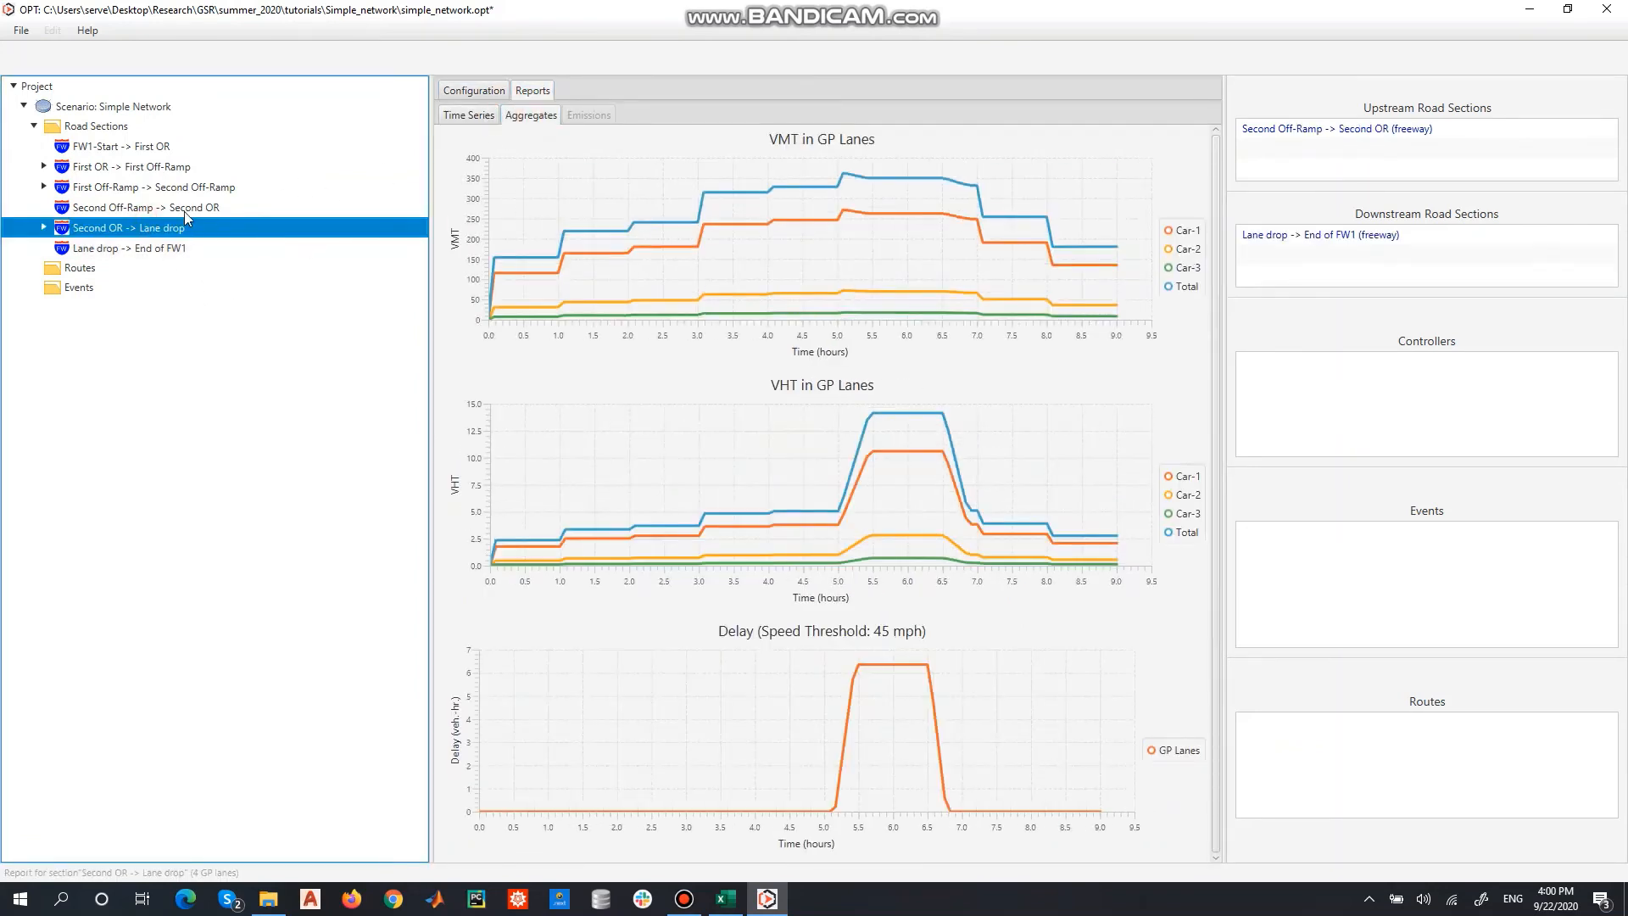
pyautogui.click(199, 188)
pyautogui.click(197, 165)
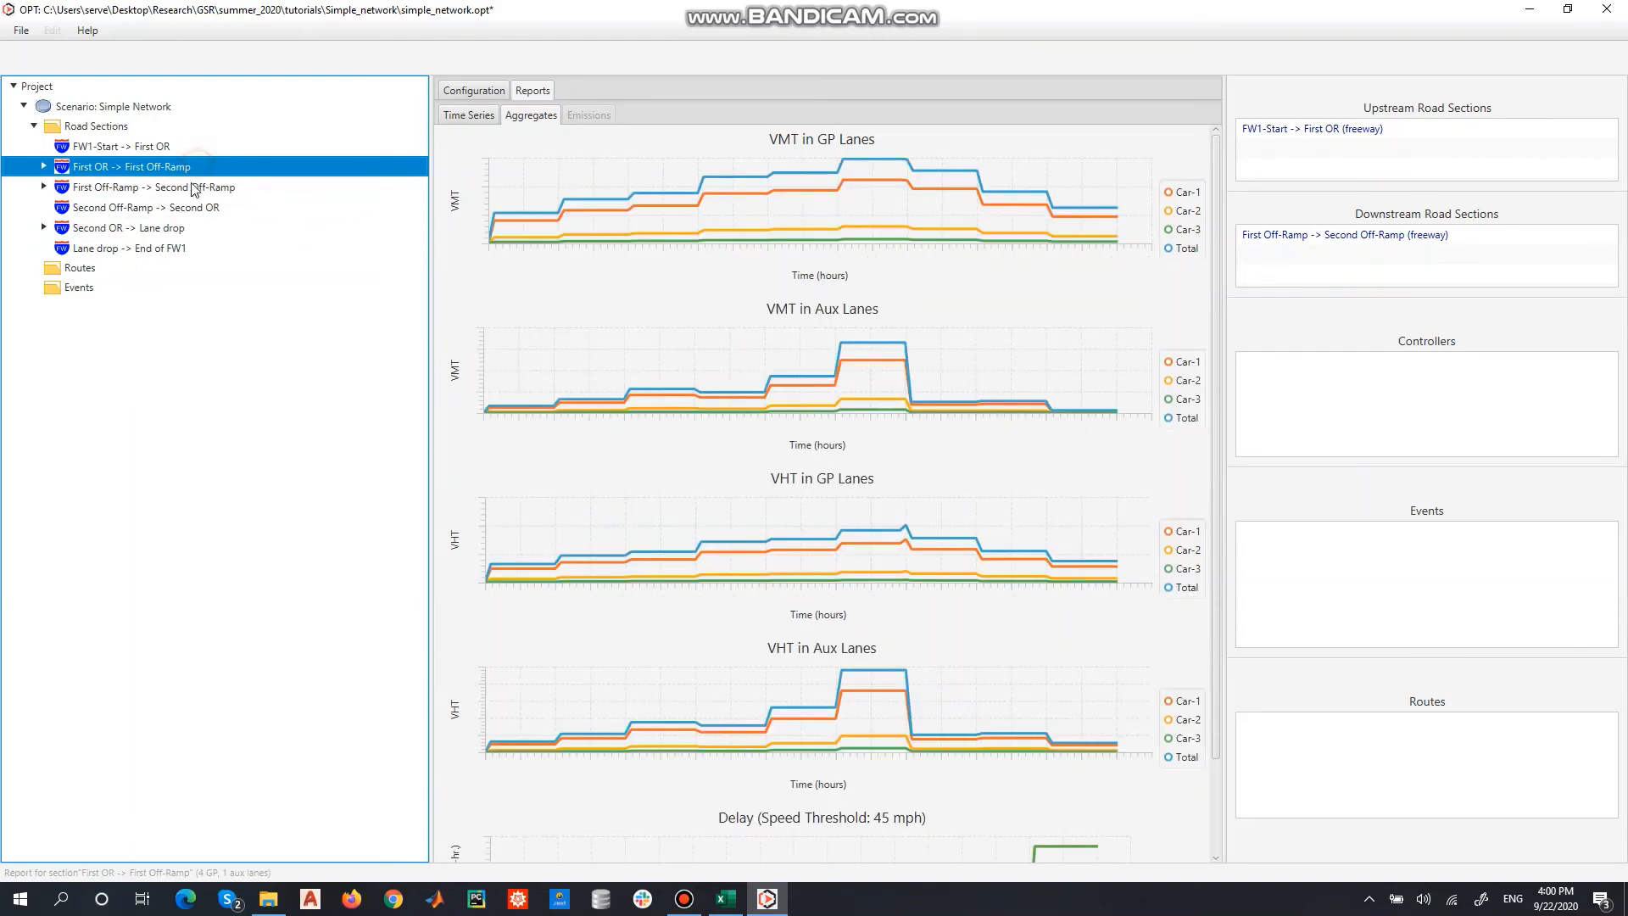
# Create a new route in the scenario and name it Test Route.
pyautogui.click(172, 271)
pyautogui.rightClick(171, 278)
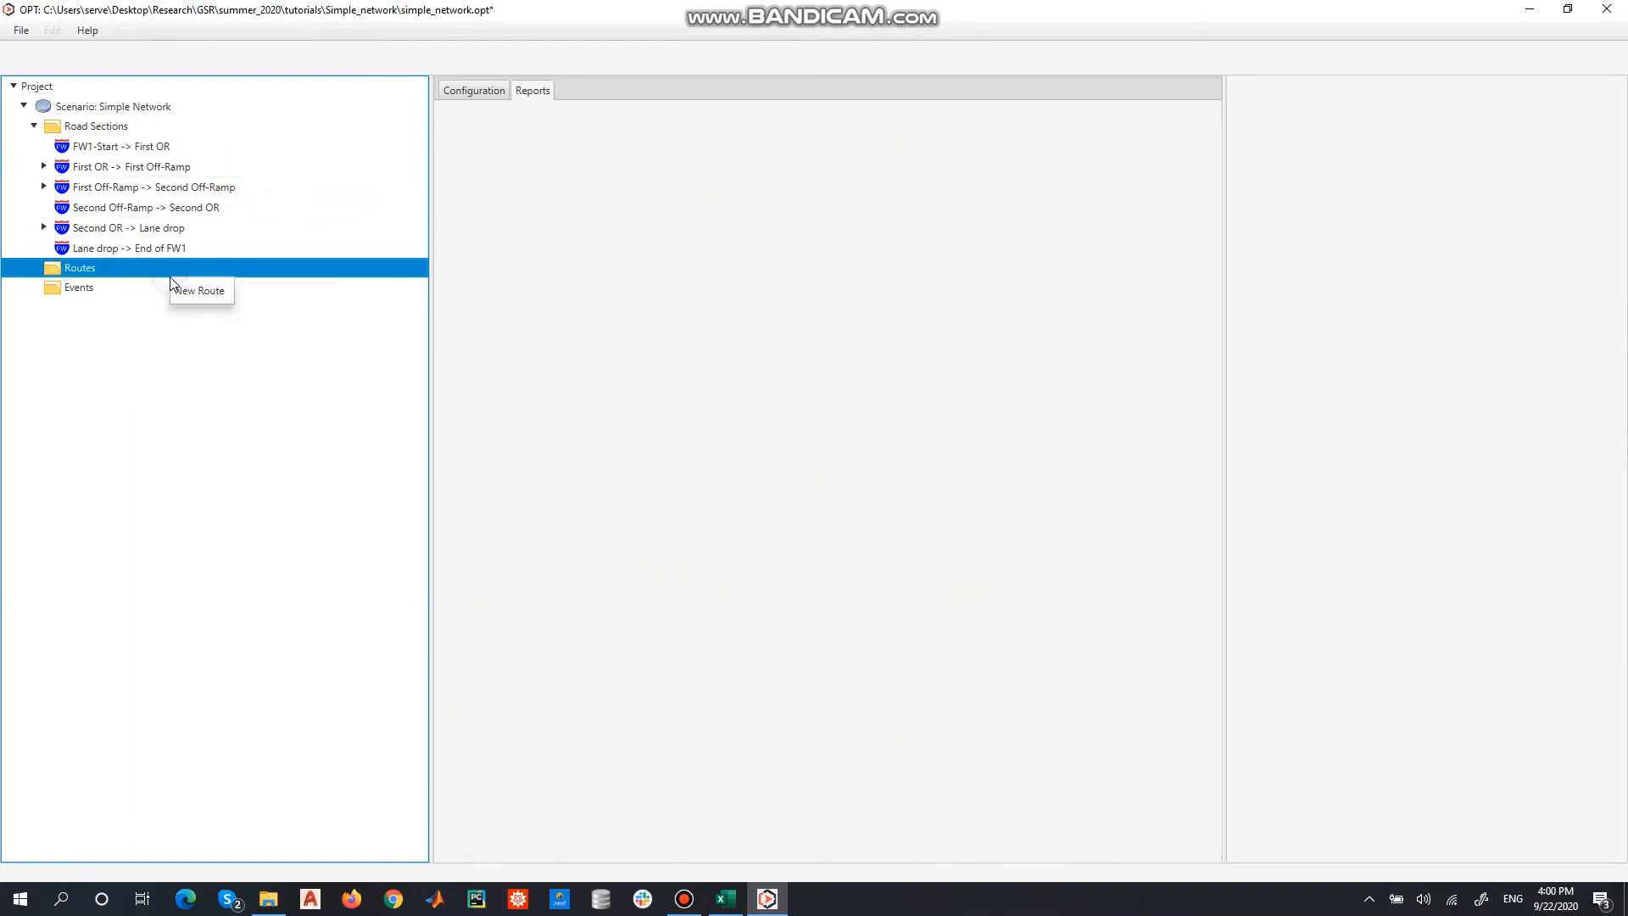
pyautogui.click(185, 292)
pyautogui.click(545, 410)
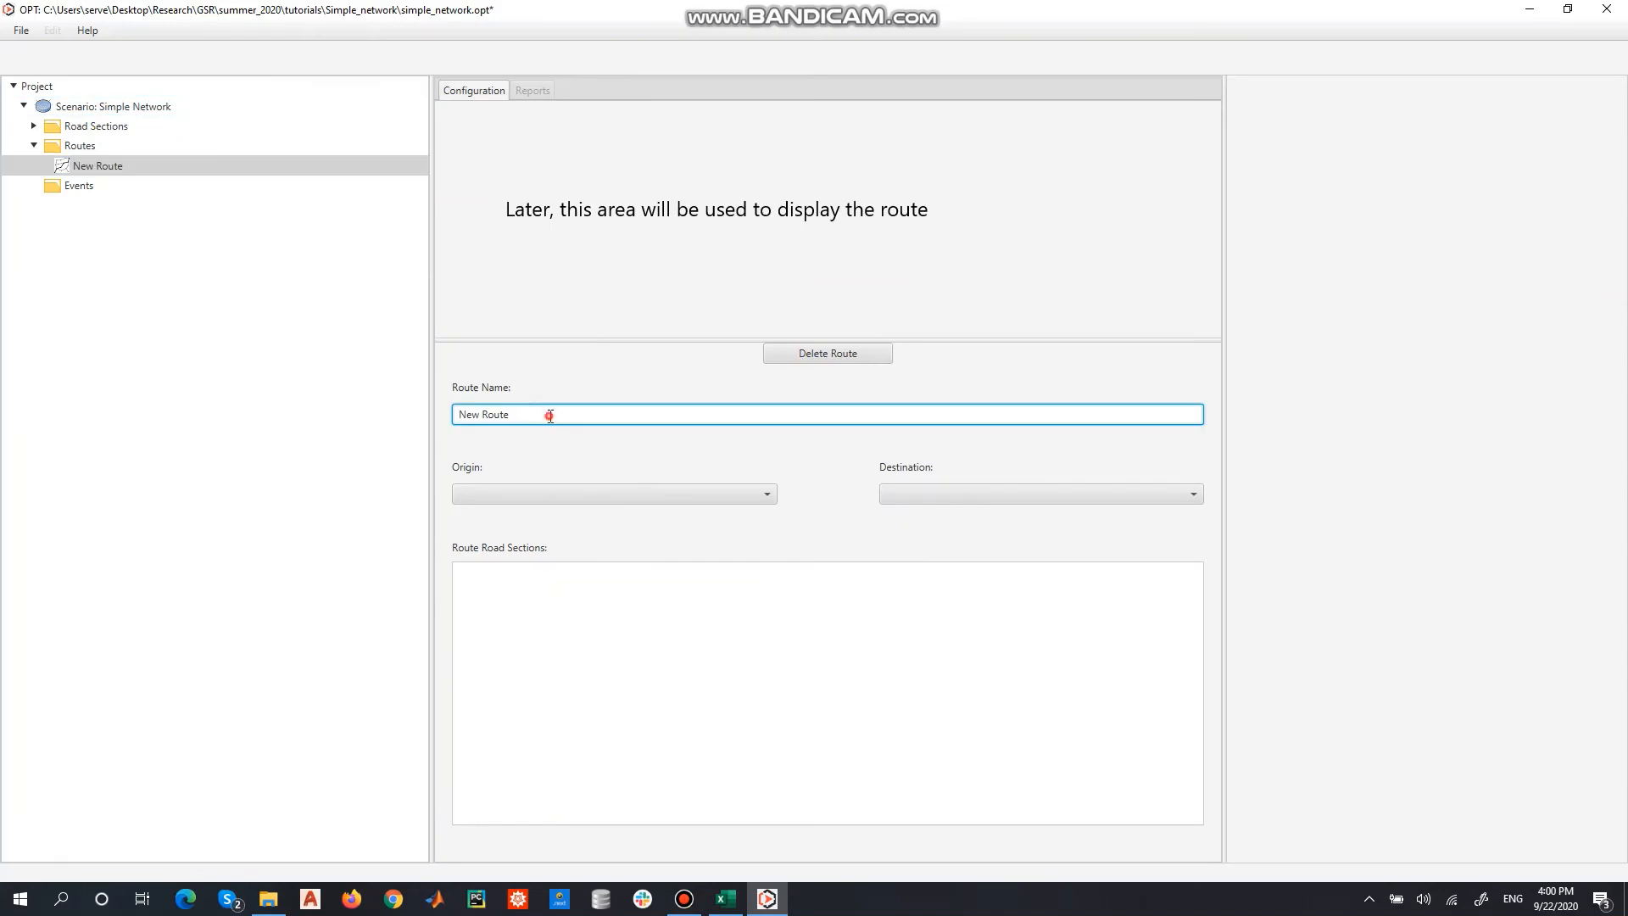
pyautogui.moveTo(545, 411); pyautogui.dragTo(359, 424)
pyautogui.write('Test Route')
# Set Test Route's origin to FW1-Start -> First OR and its destination to Lane drop -> End of FW1.
pyautogui.click(546, 497)
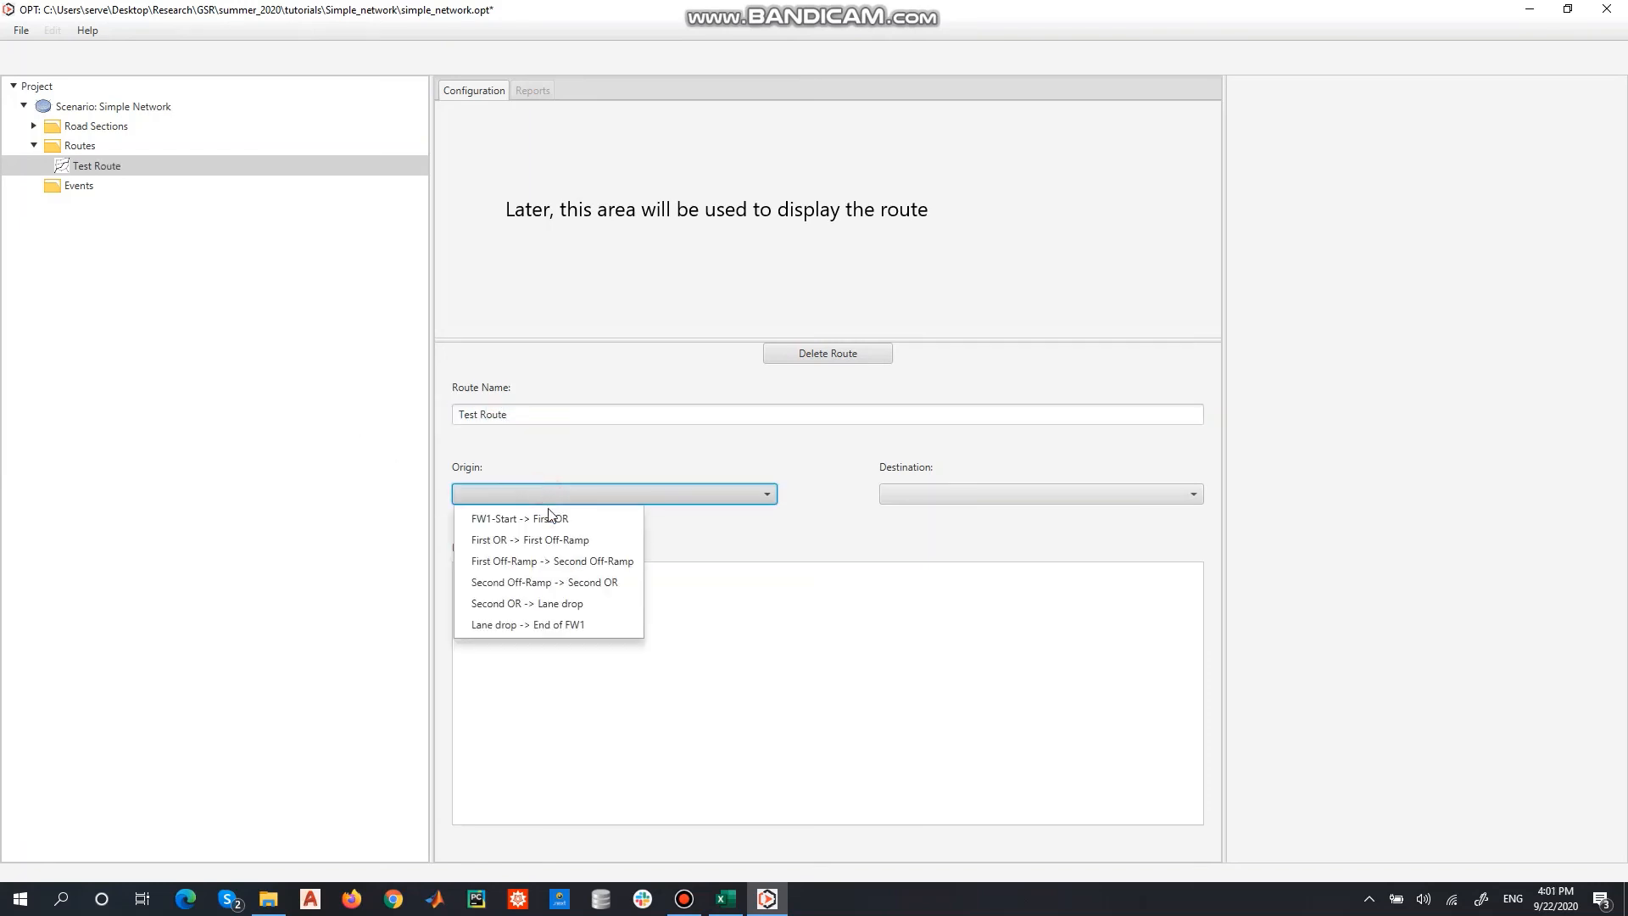
pyautogui.click(488, 519)
pyautogui.click(1018, 500)
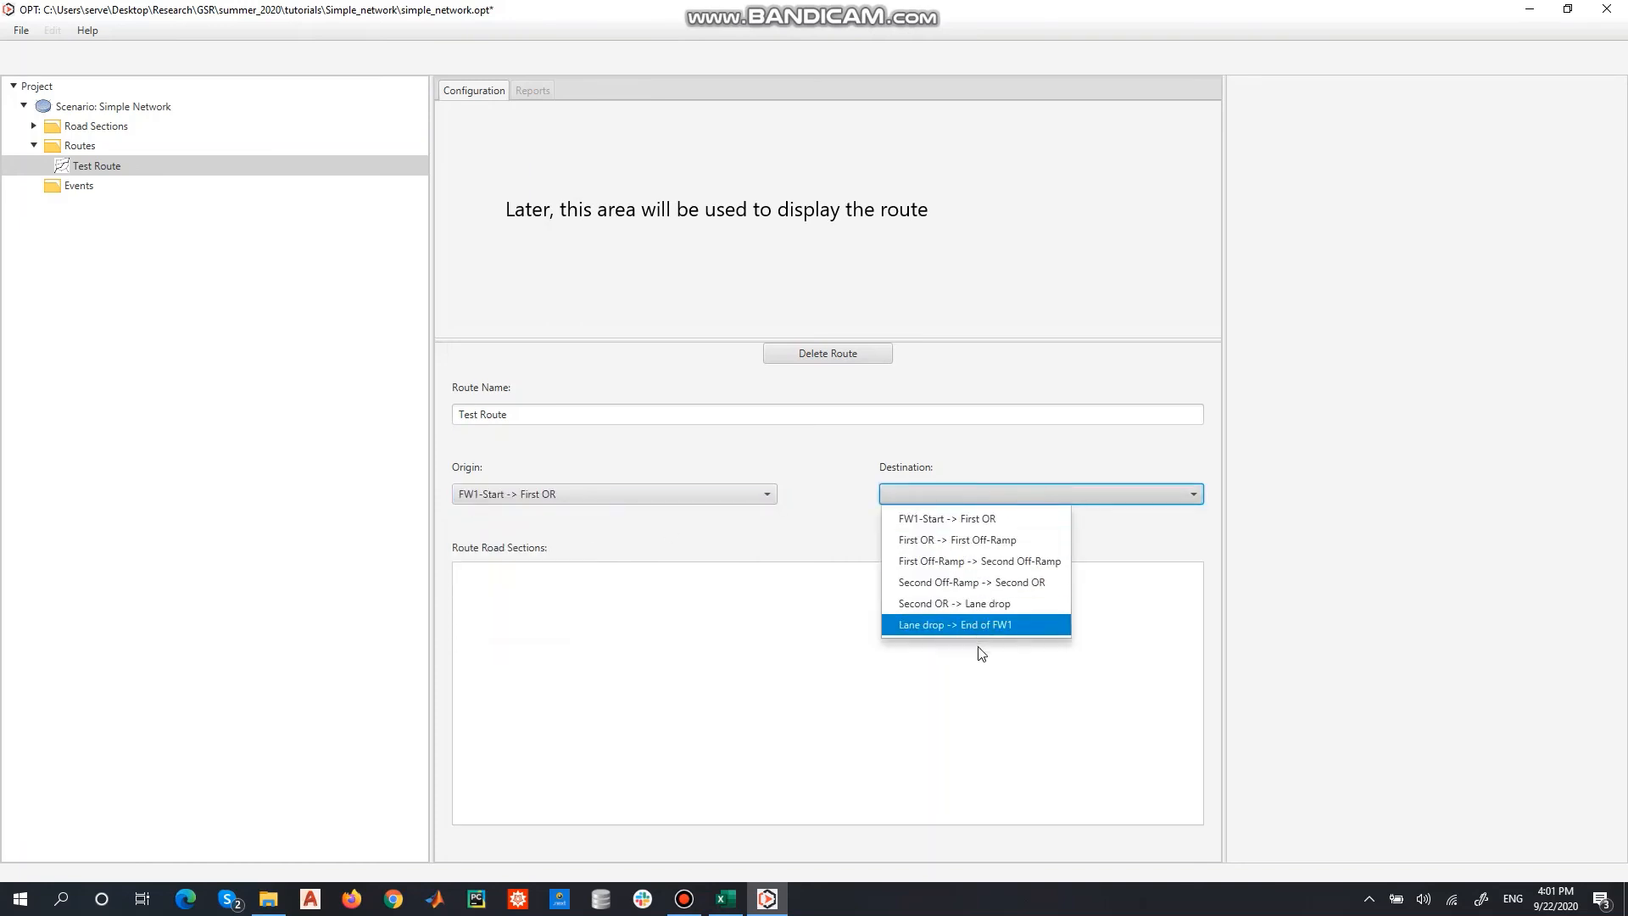
pyautogui.click(1001, 625)
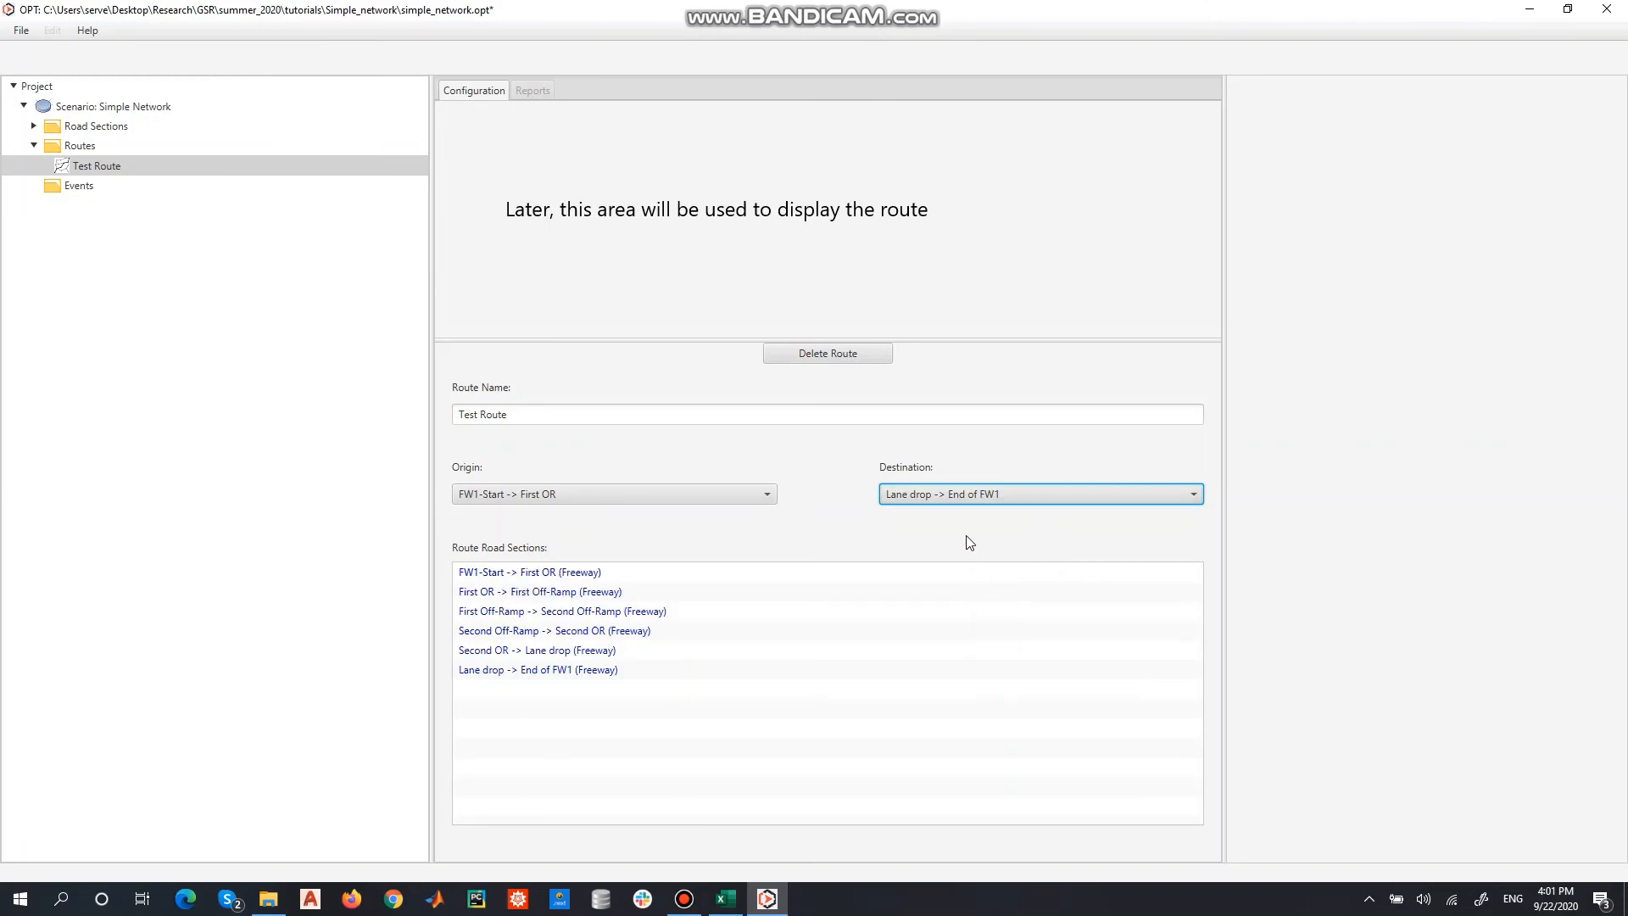
# Try First Off-Ramp -> Second Off-Ramp as the route's destination and restore Lane drop -> End of FW1.
pyautogui.click(945, 496)
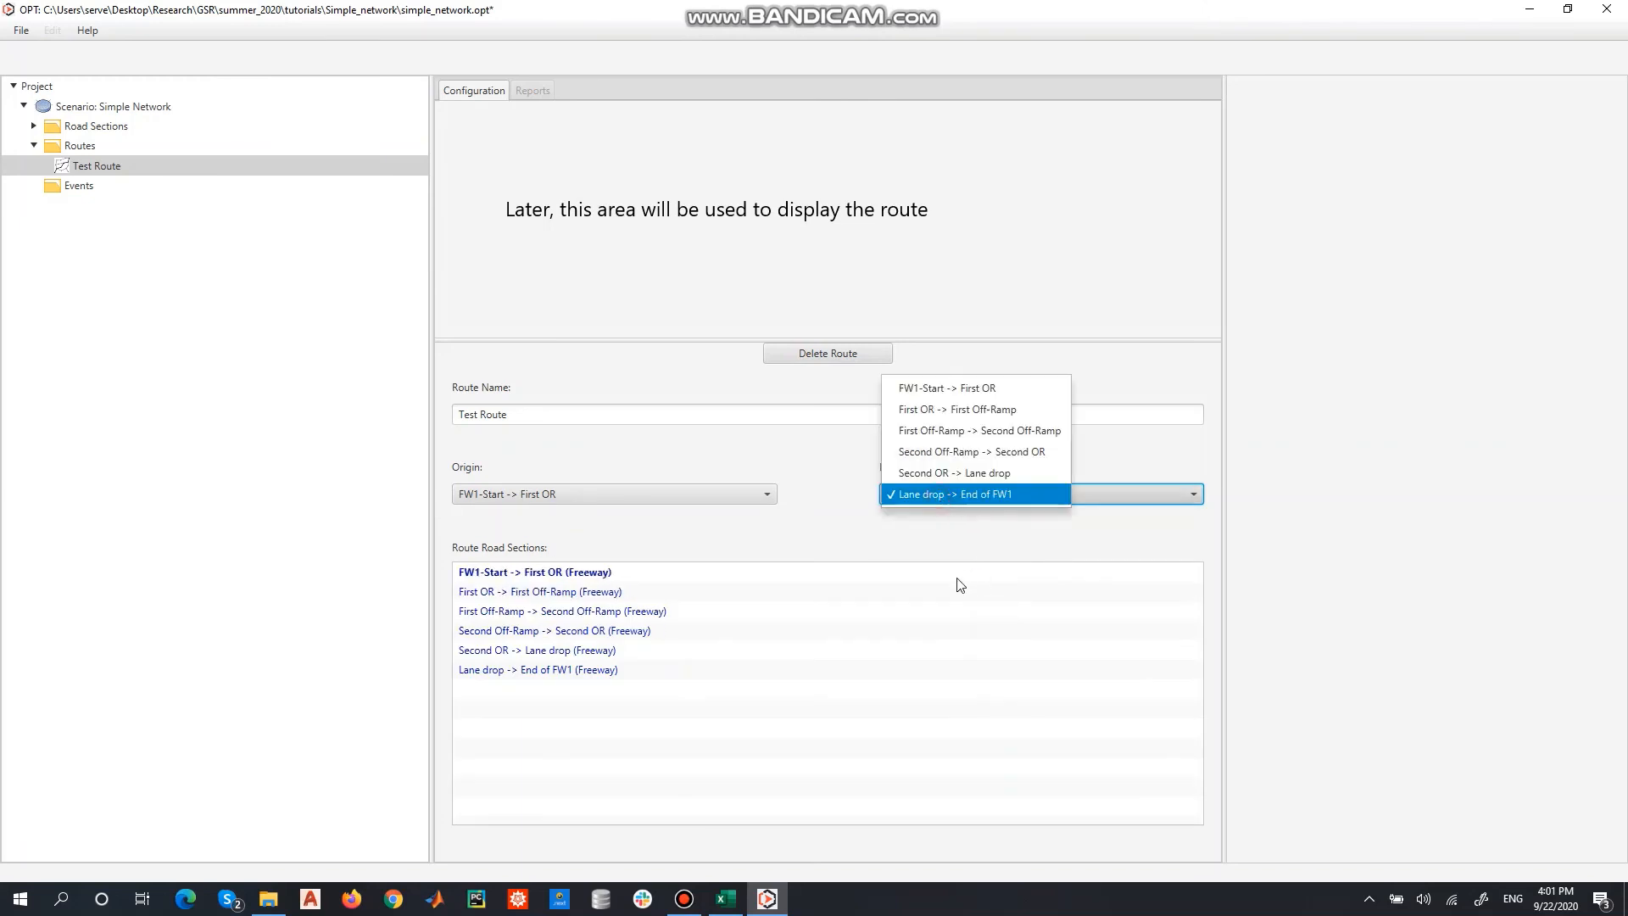
pyautogui.click(958, 441)
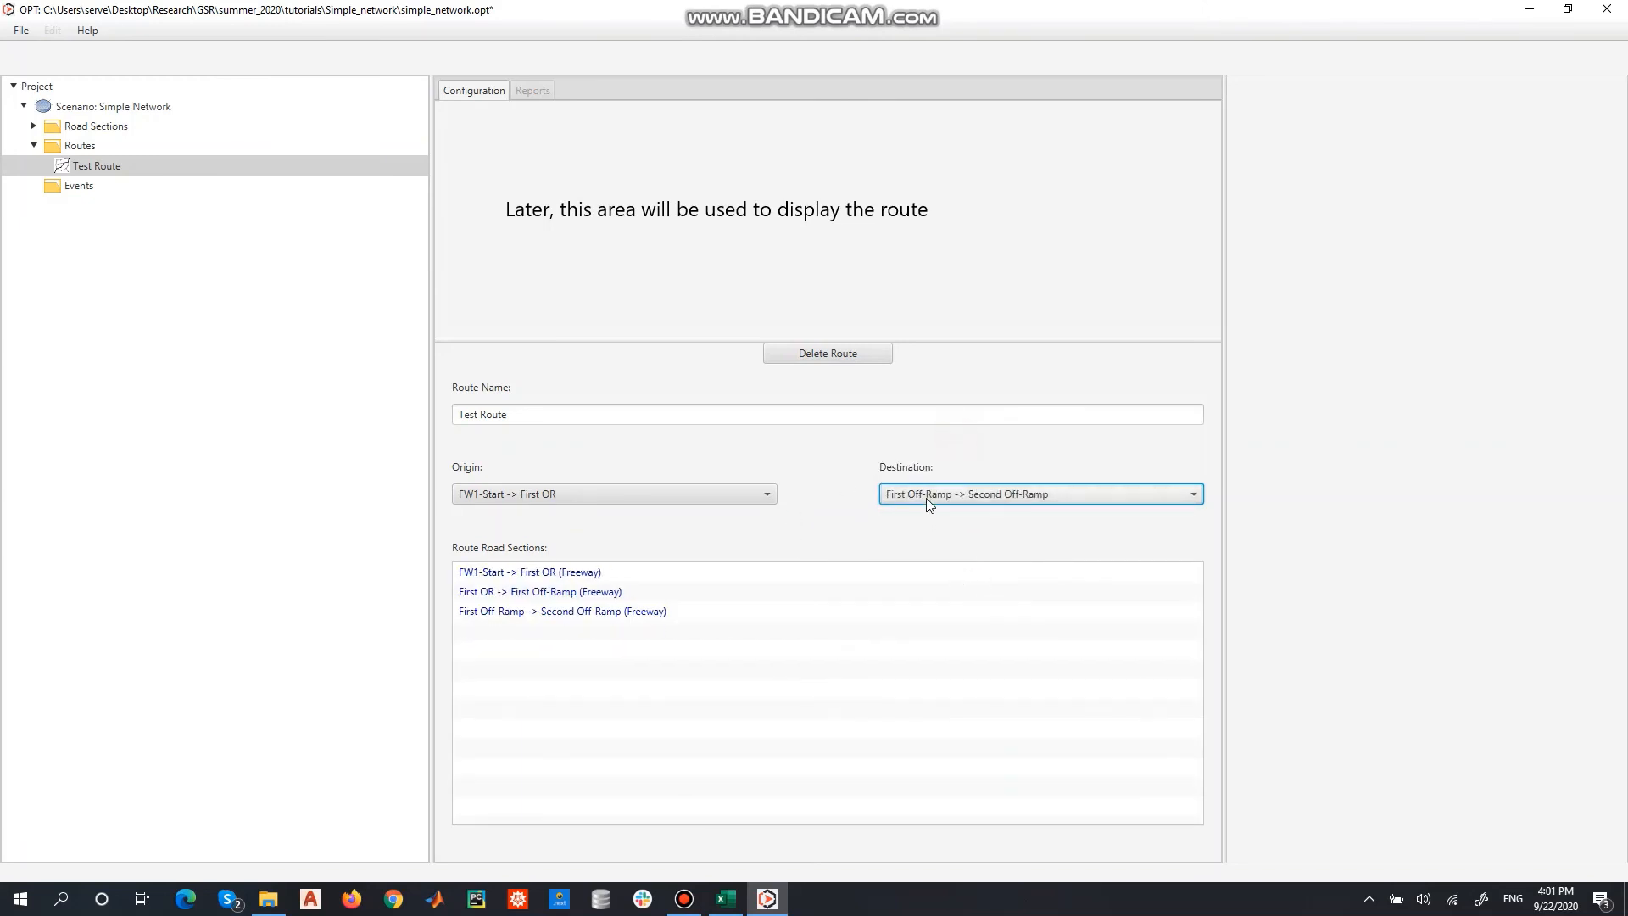
pyautogui.click(999, 502)
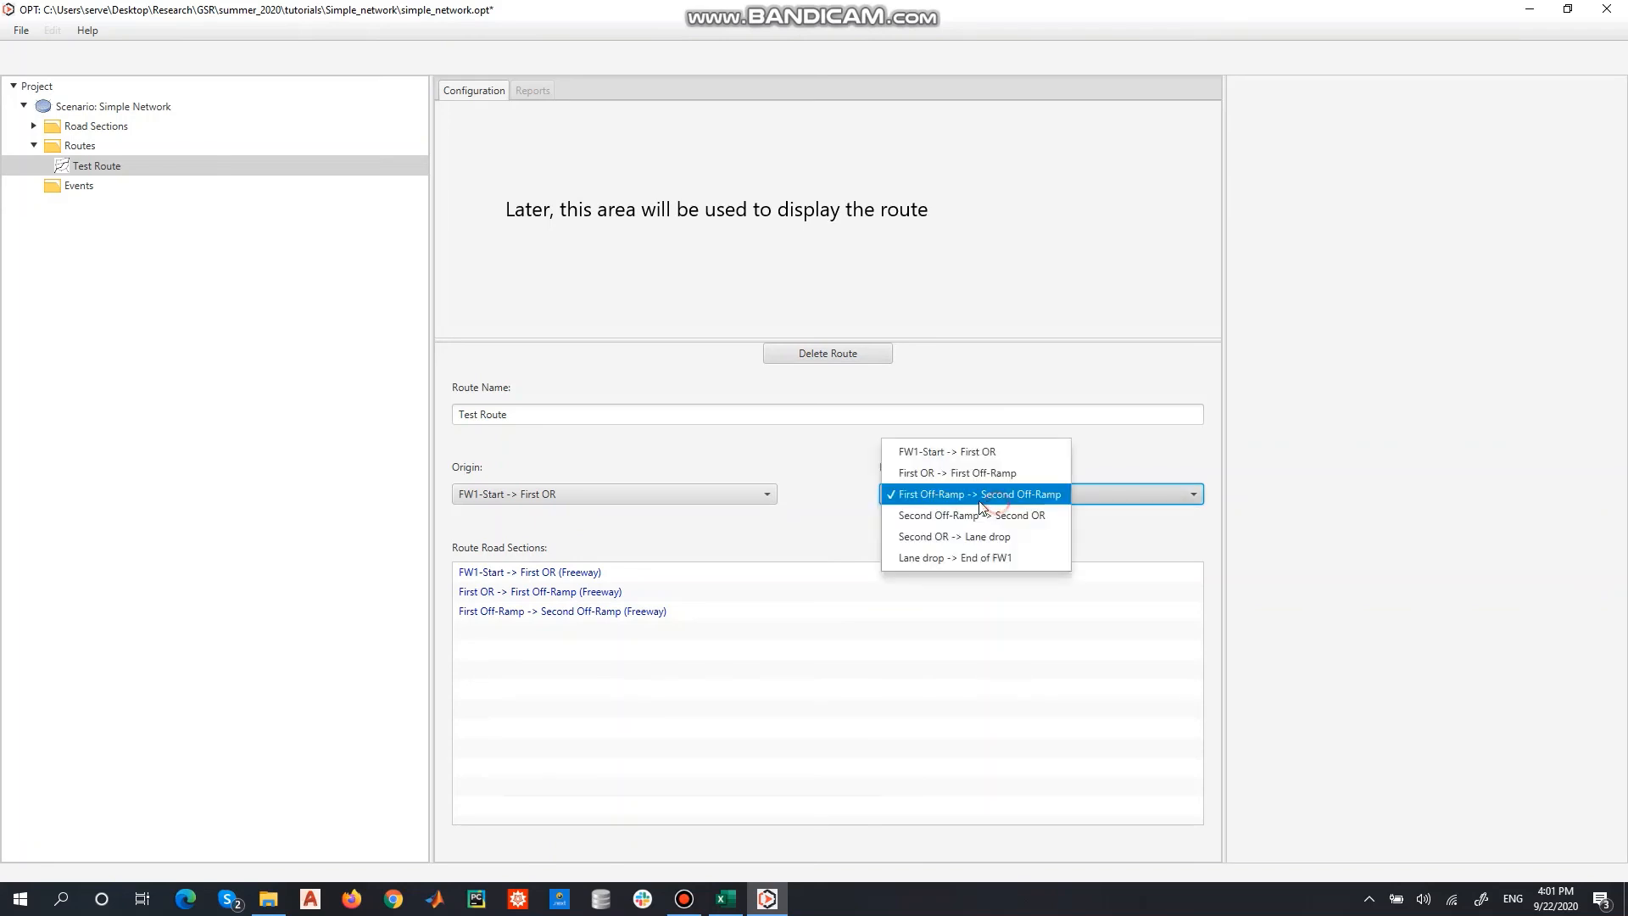
pyautogui.click(969, 560)
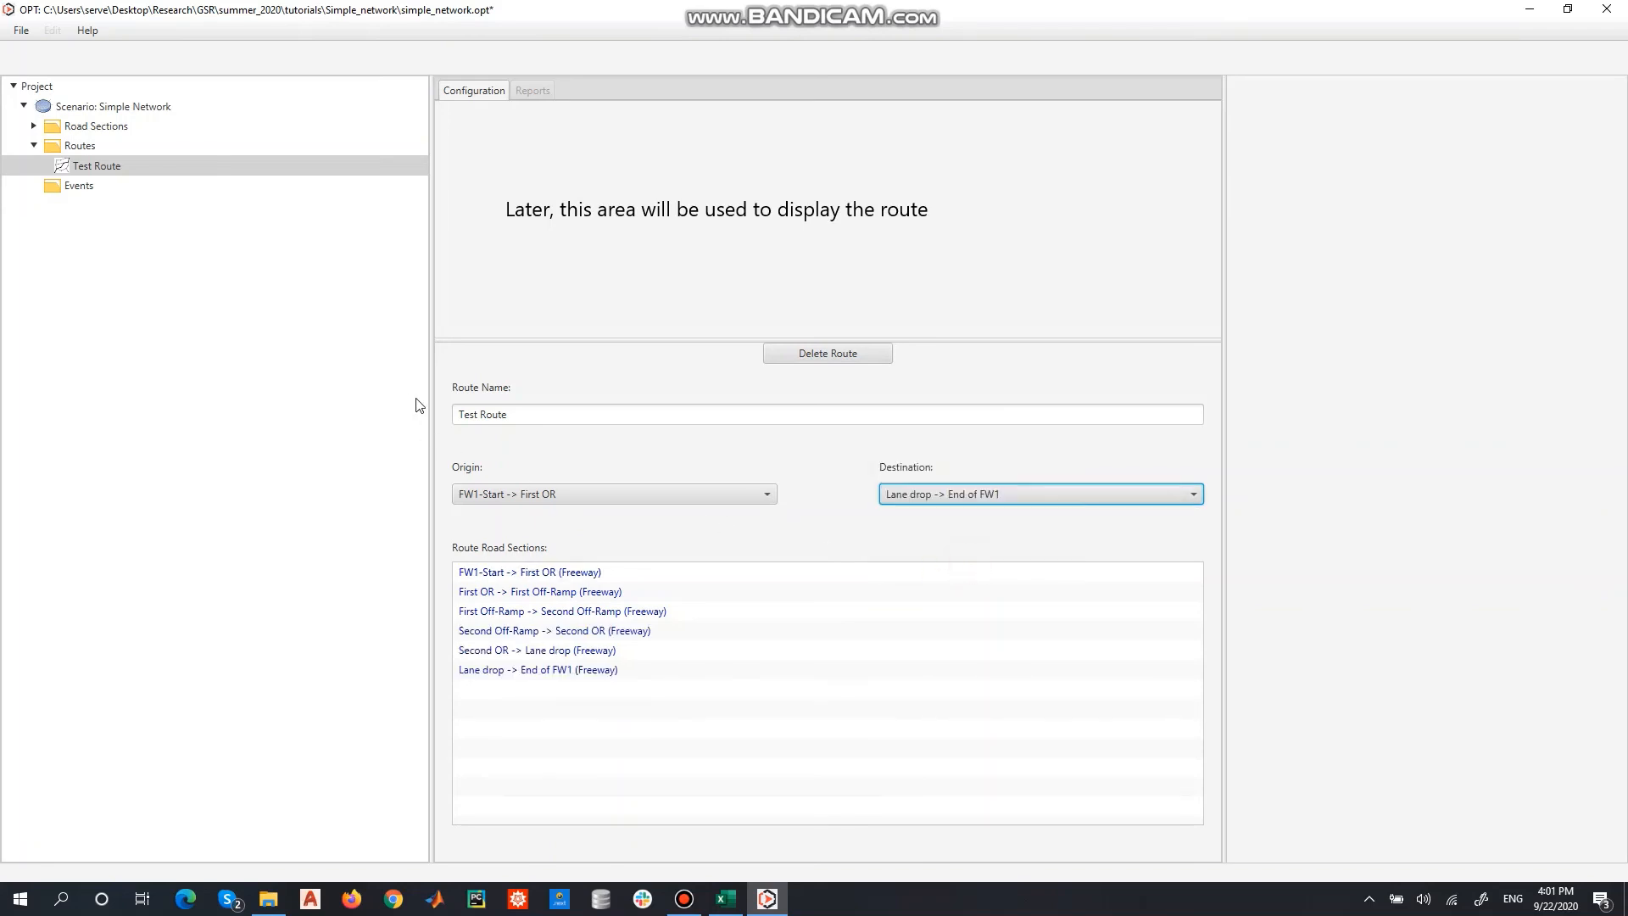
# Rerun the Simple Network simulation and view Test Route's speed and flow contour reports.
pyautogui.click(145, 106)
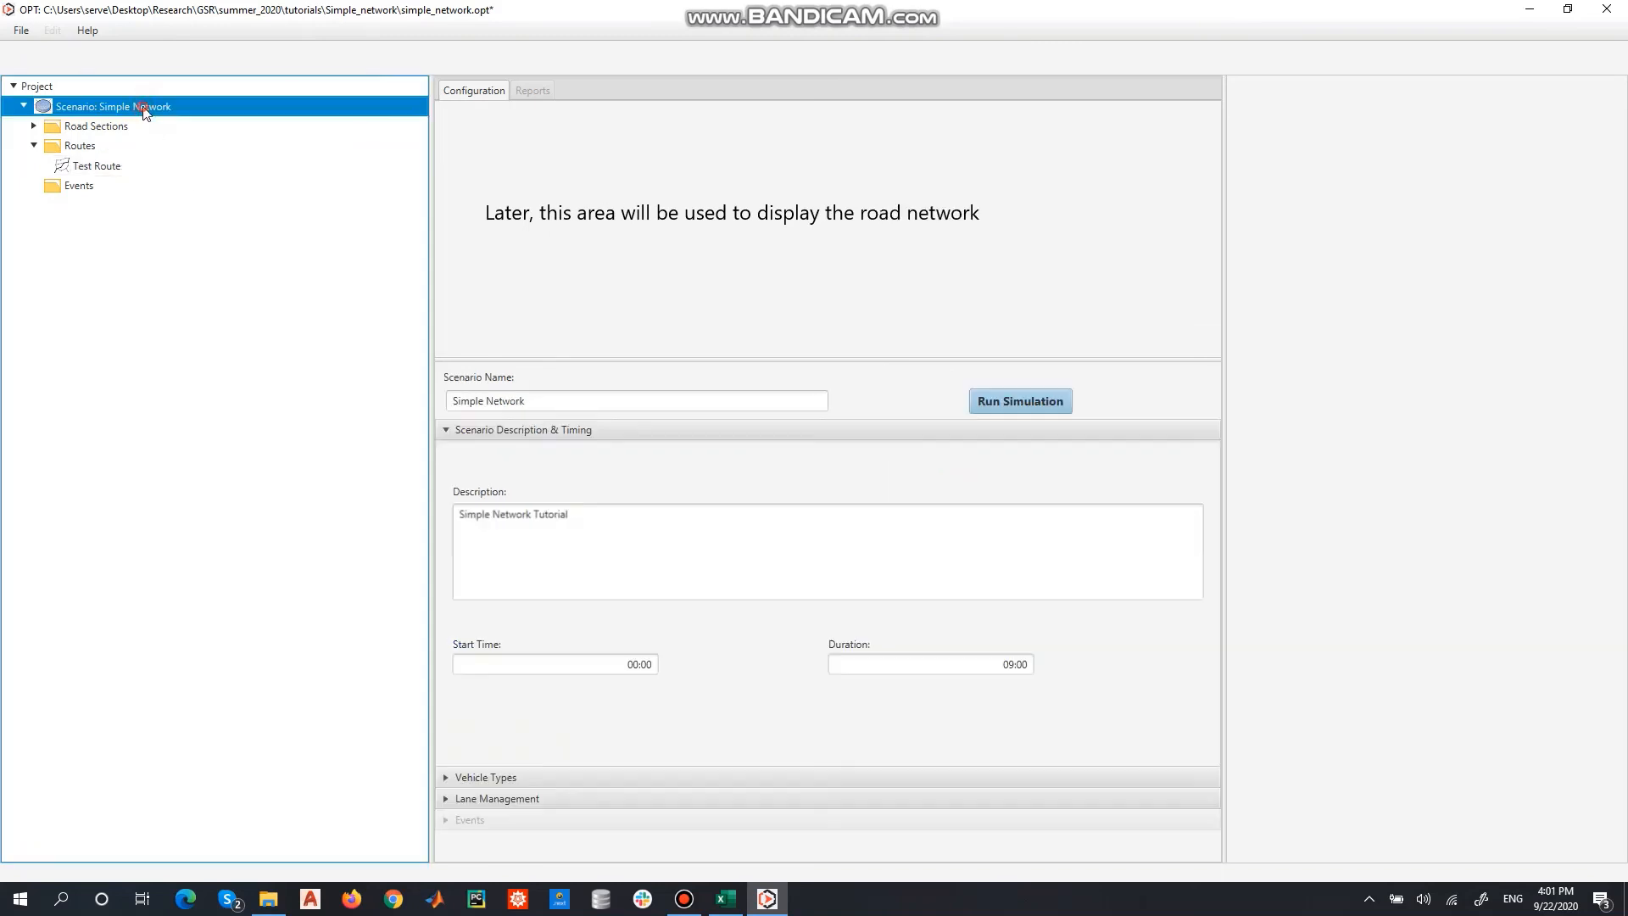
pyautogui.click(986, 397)
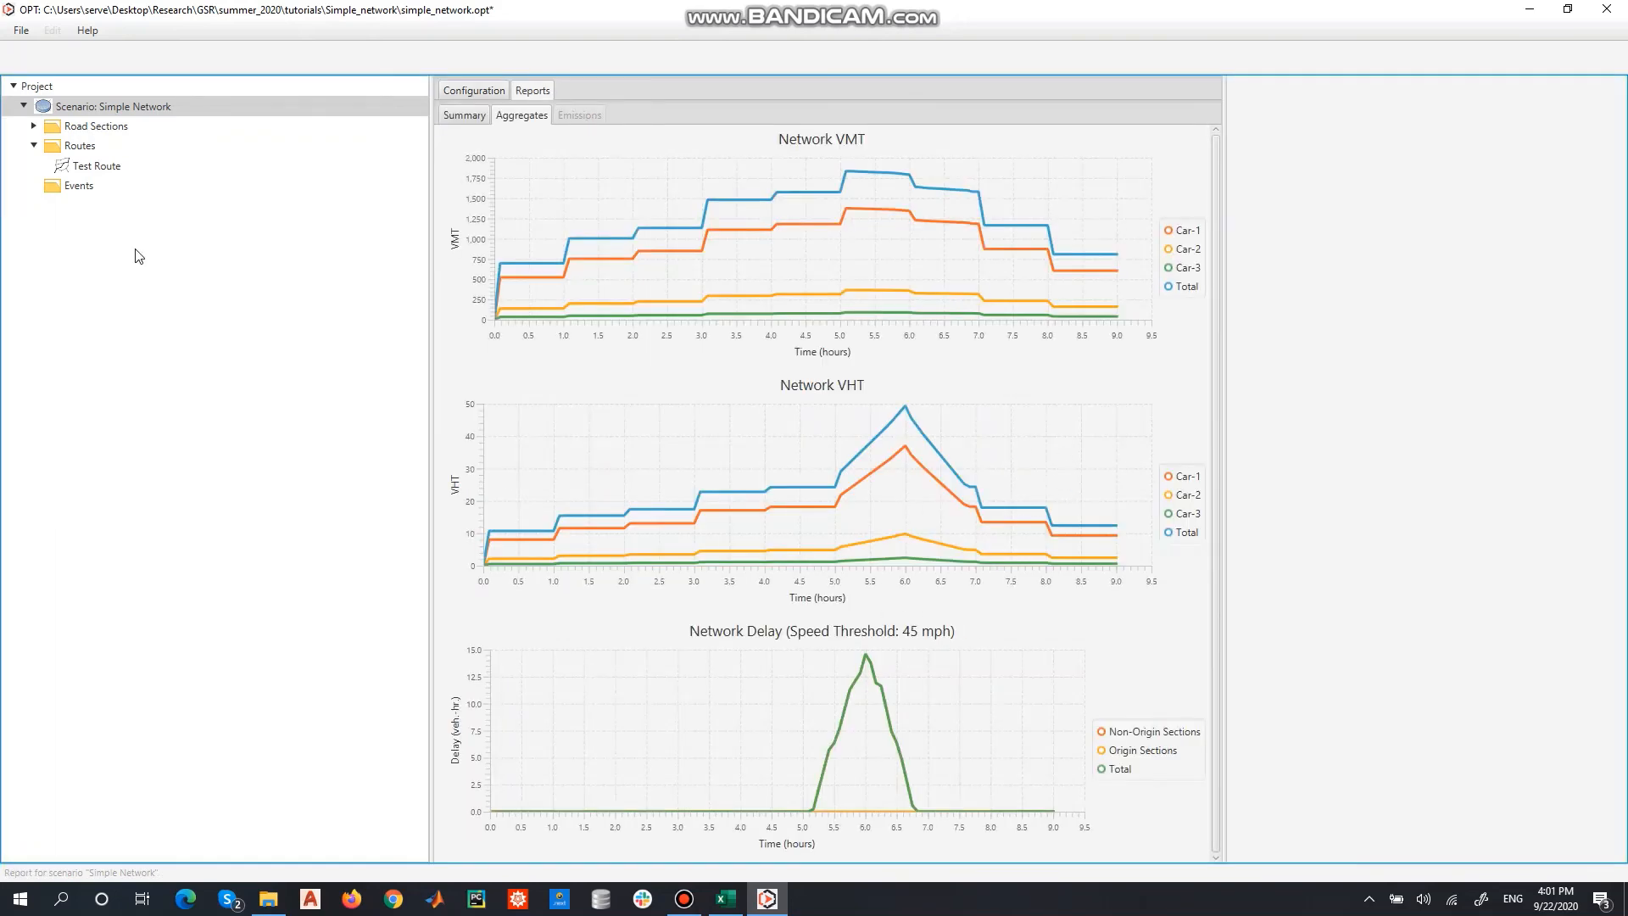
pyautogui.click(100, 167)
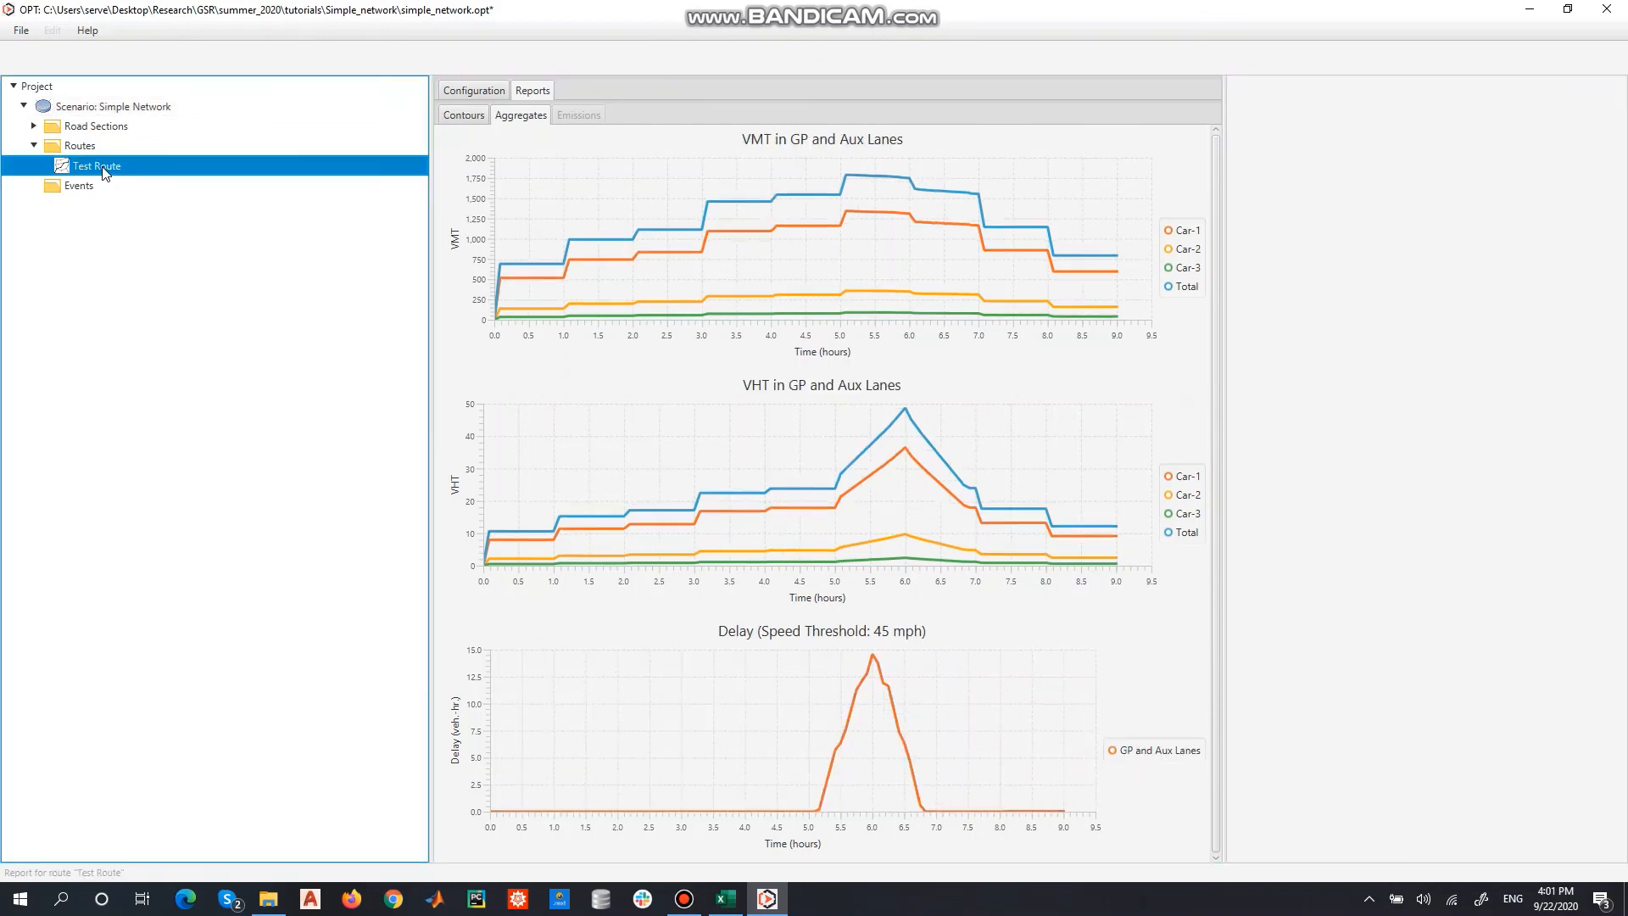
pyautogui.click(454, 115)
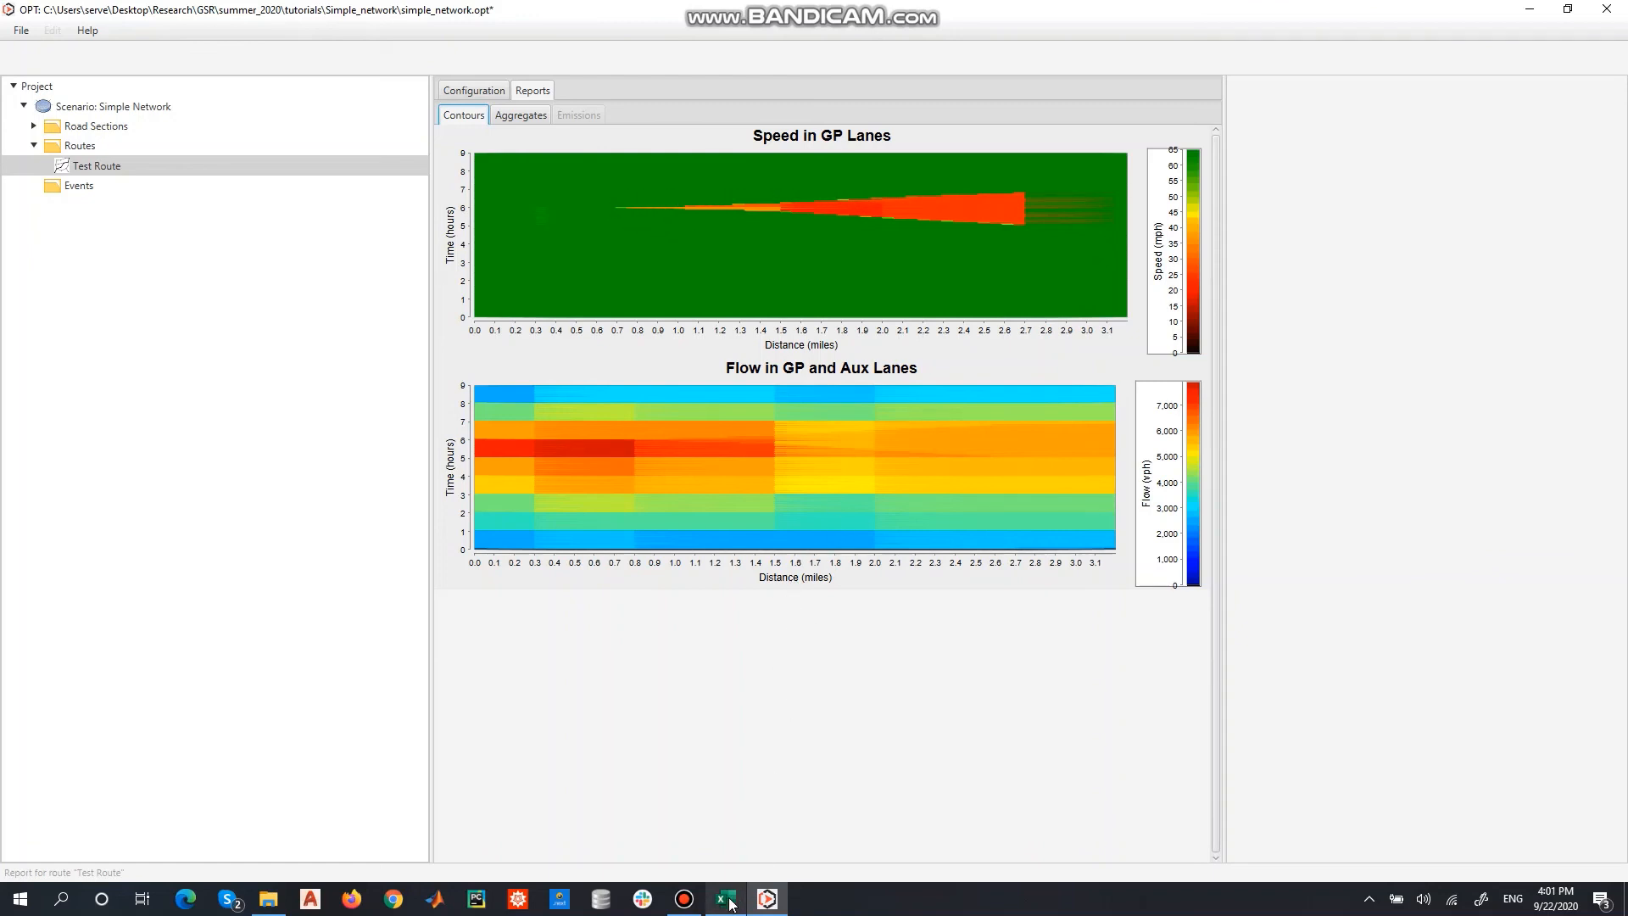
# Compare the lane configuration of the Second OR -> Lane drop section with that of Lane drop -> End of FW1.
pyautogui.click(34, 126)
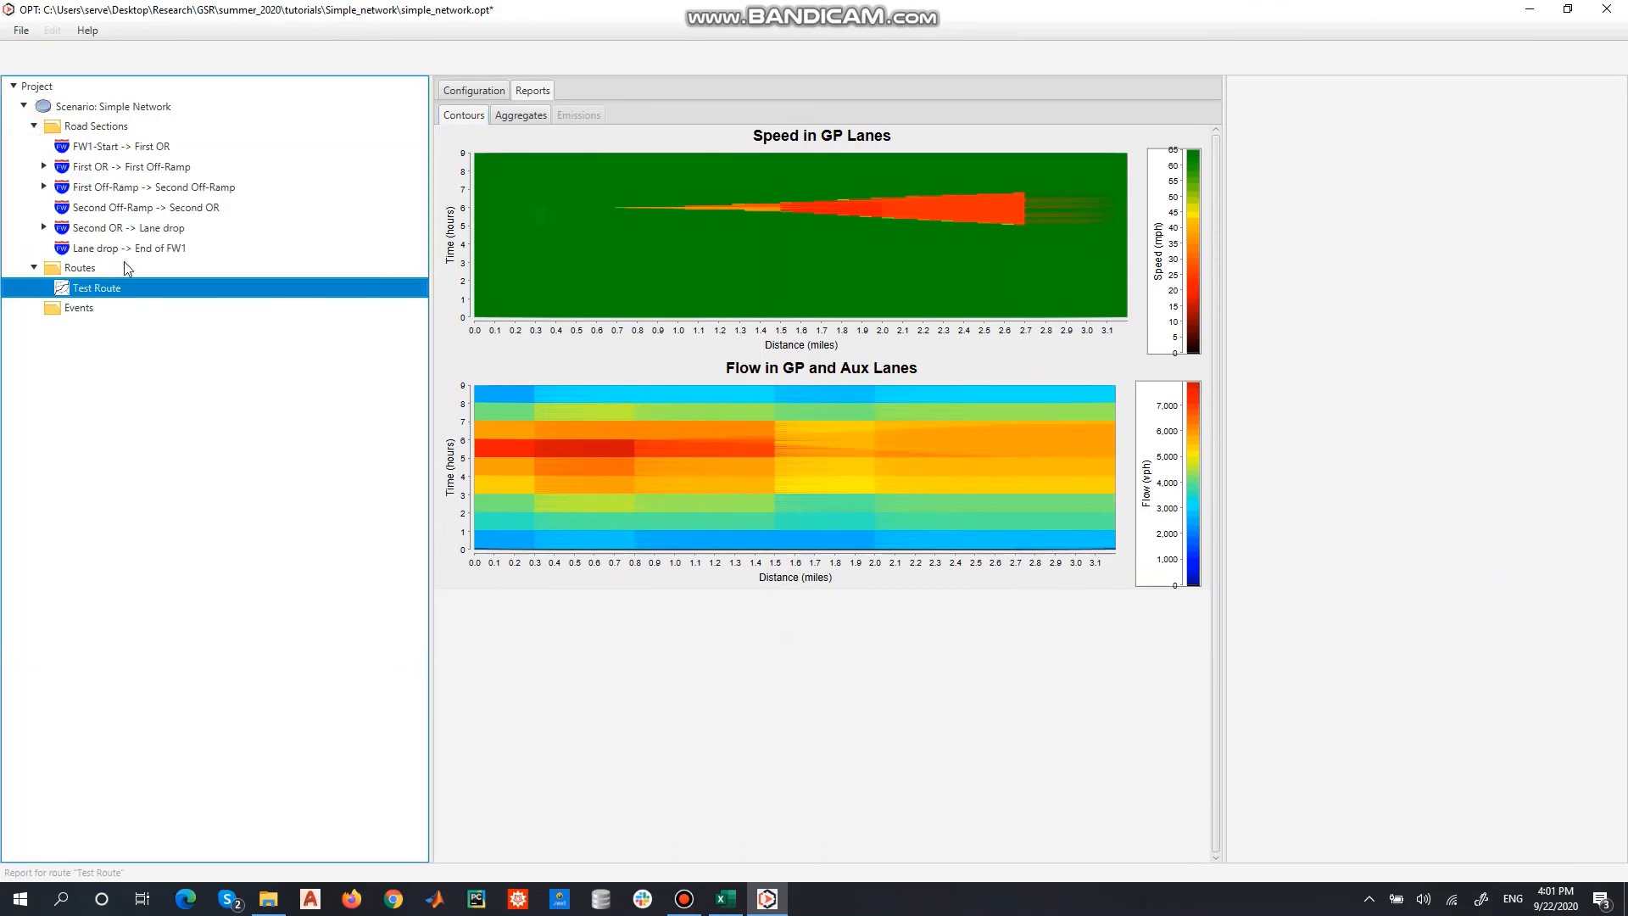
pyautogui.click(132, 234)
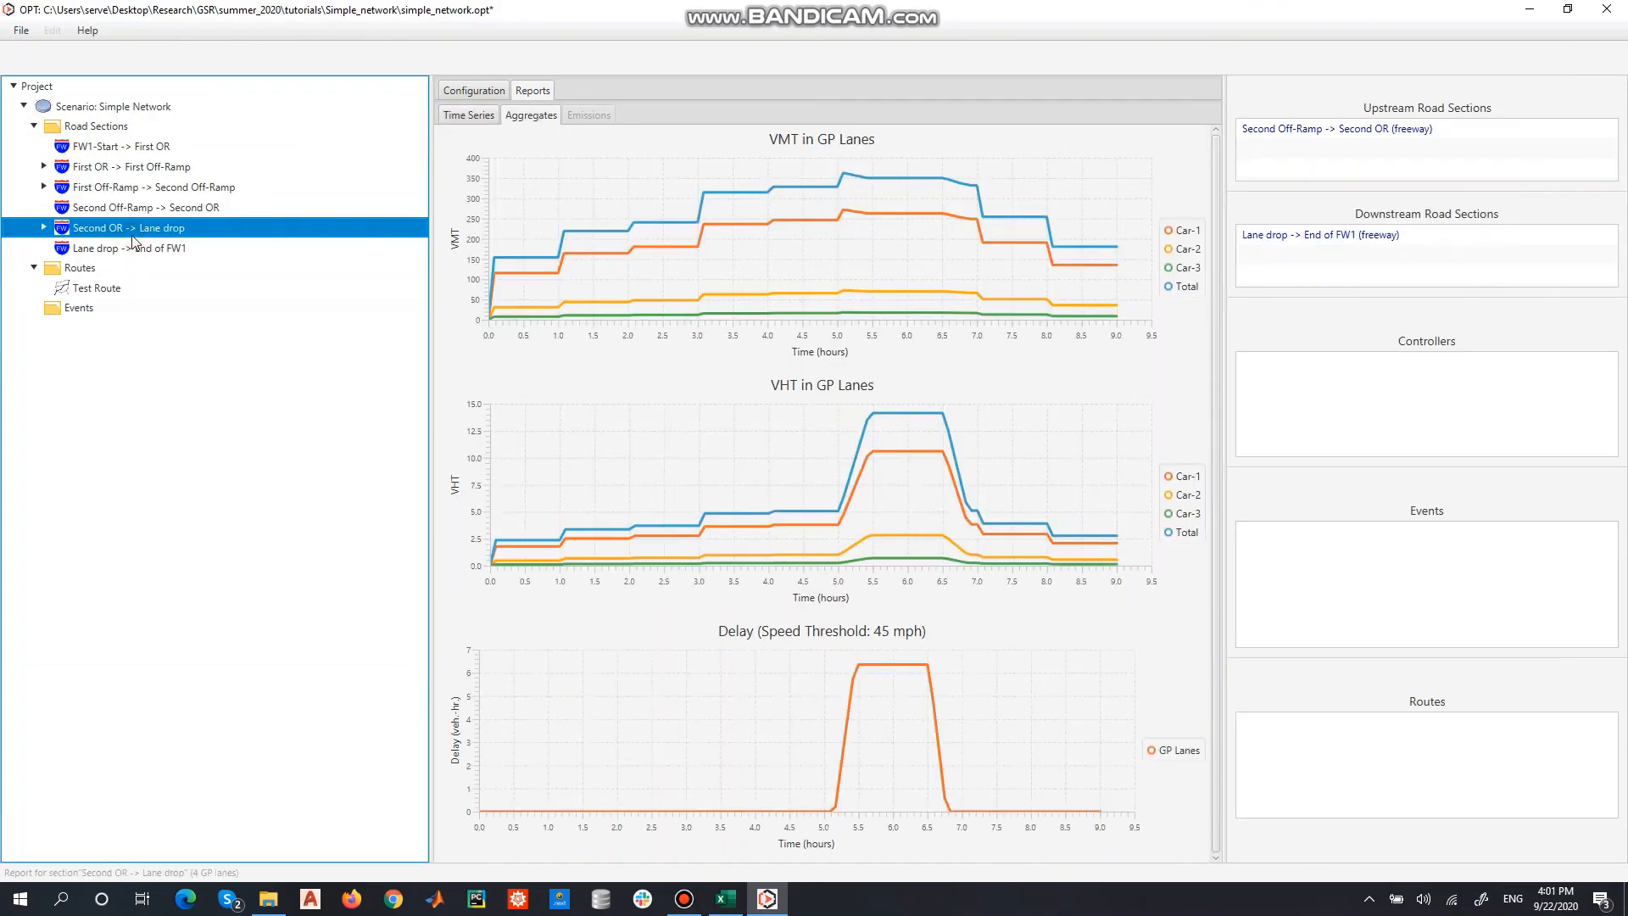
pyautogui.click(477, 91)
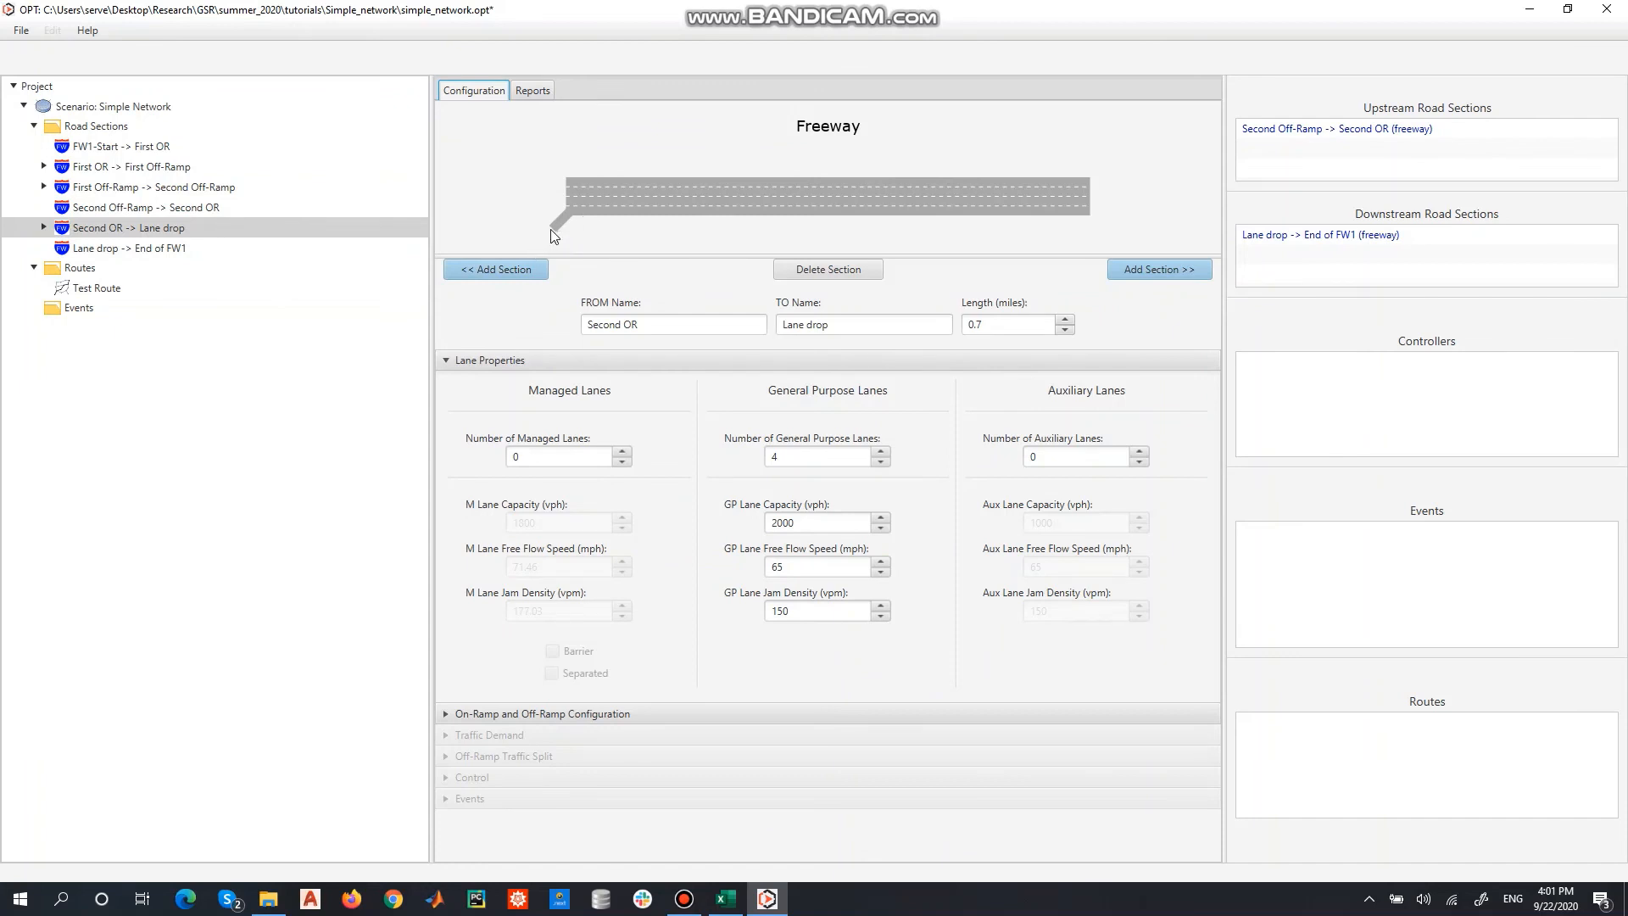
pyautogui.click(184, 250)
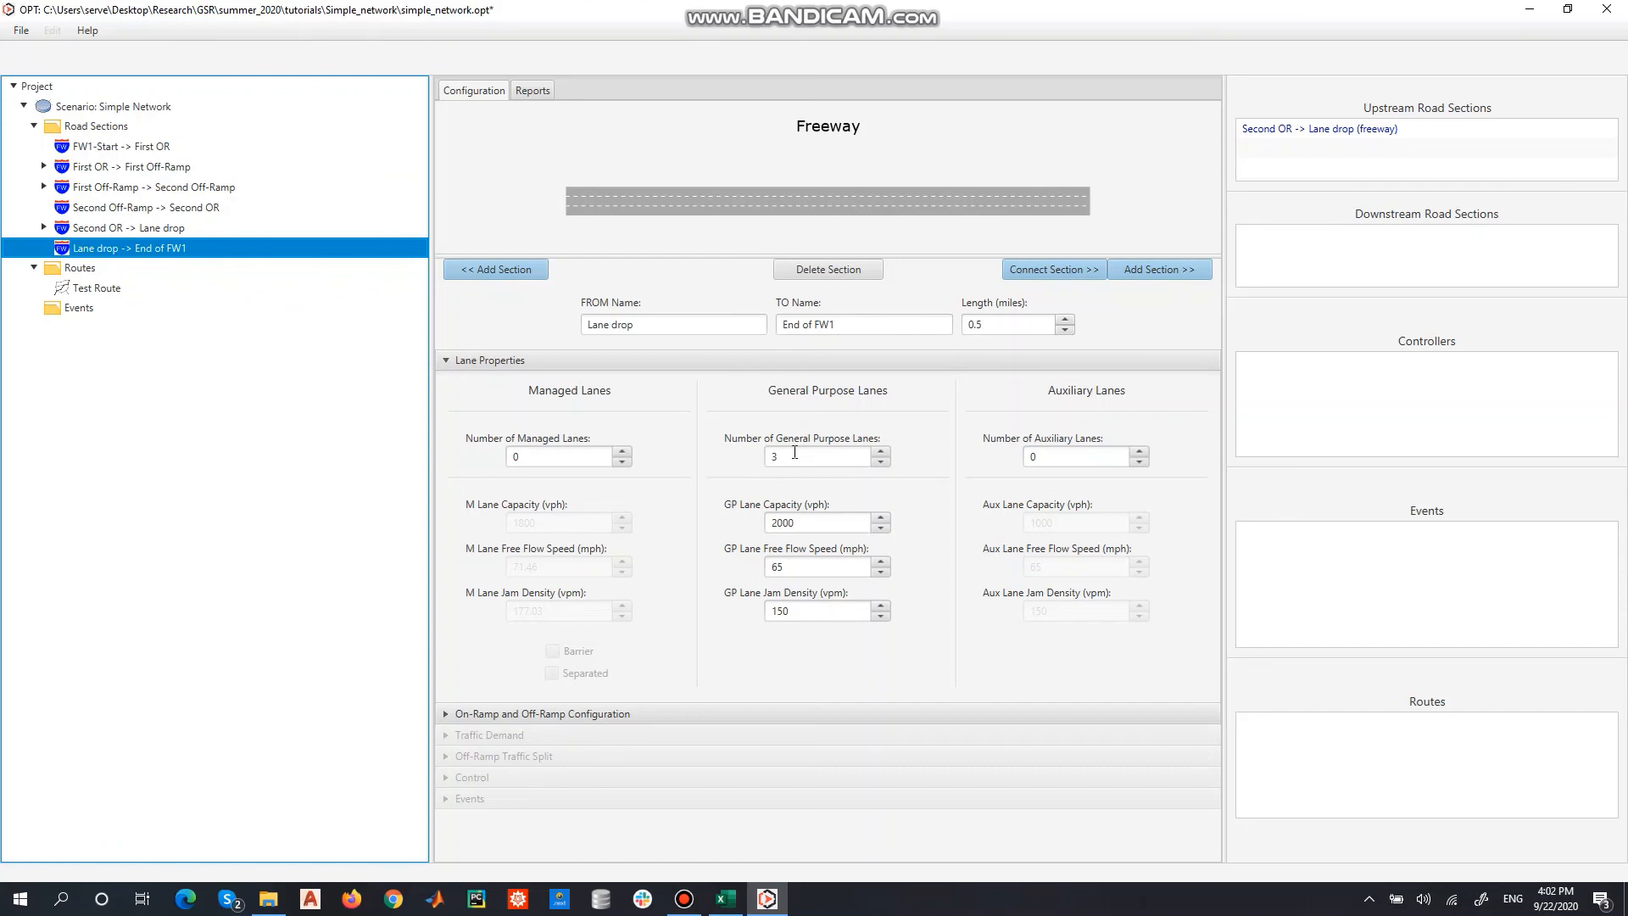
# Compare Test Route's speed and flow contours with the time series report of the Second OR -> Lane drop section.
pyautogui.click(116, 289)
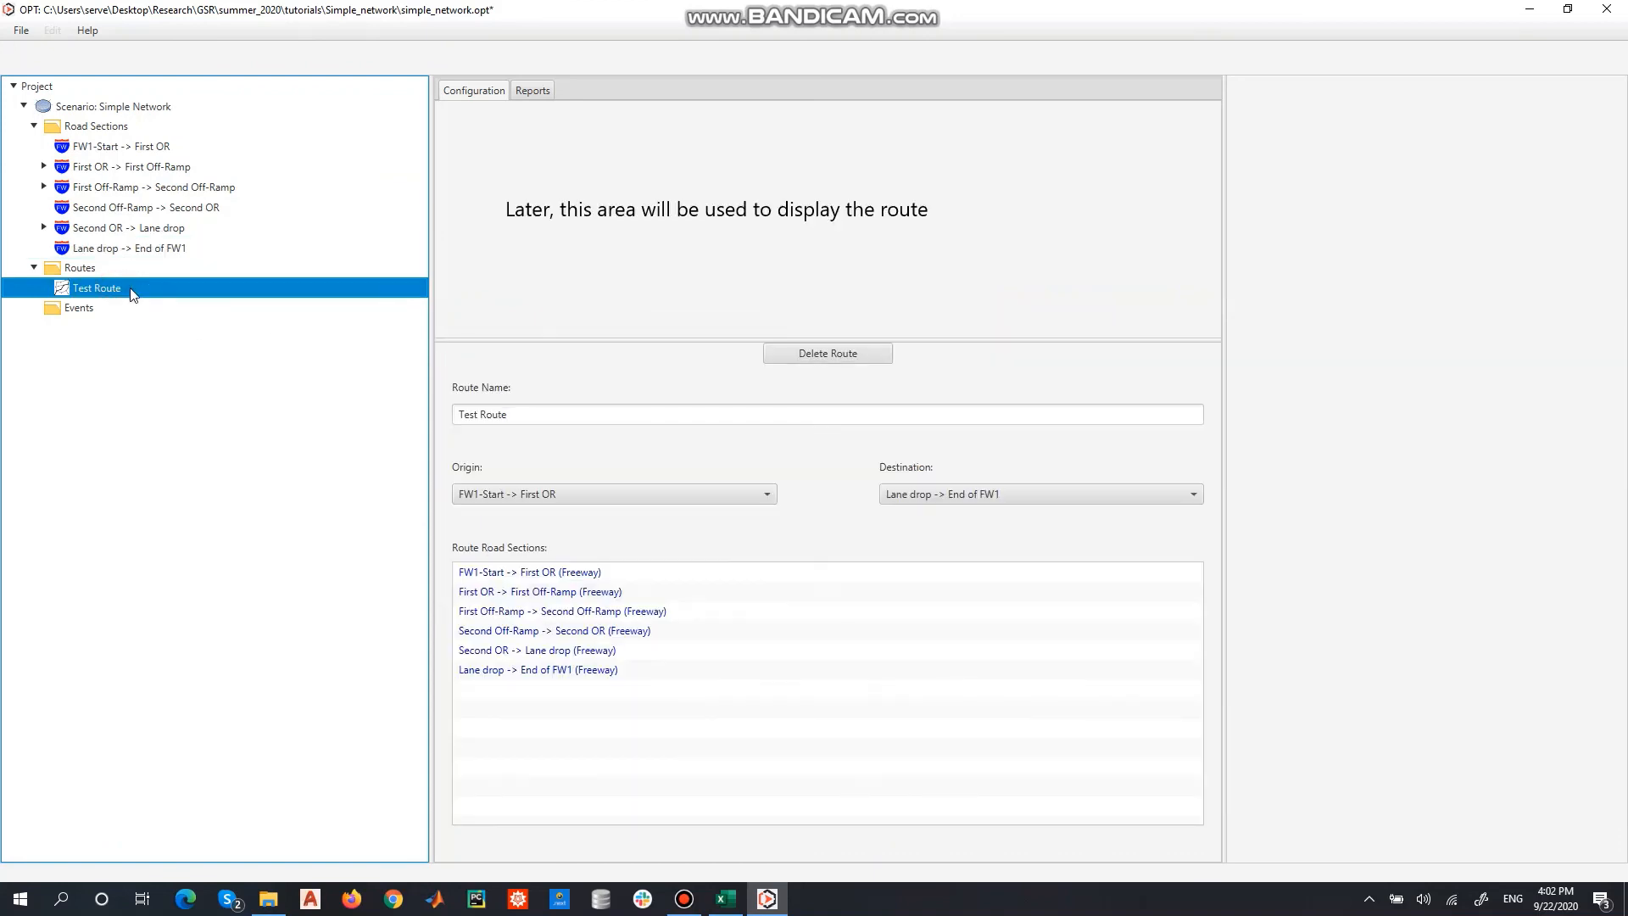
pyautogui.click(535, 92)
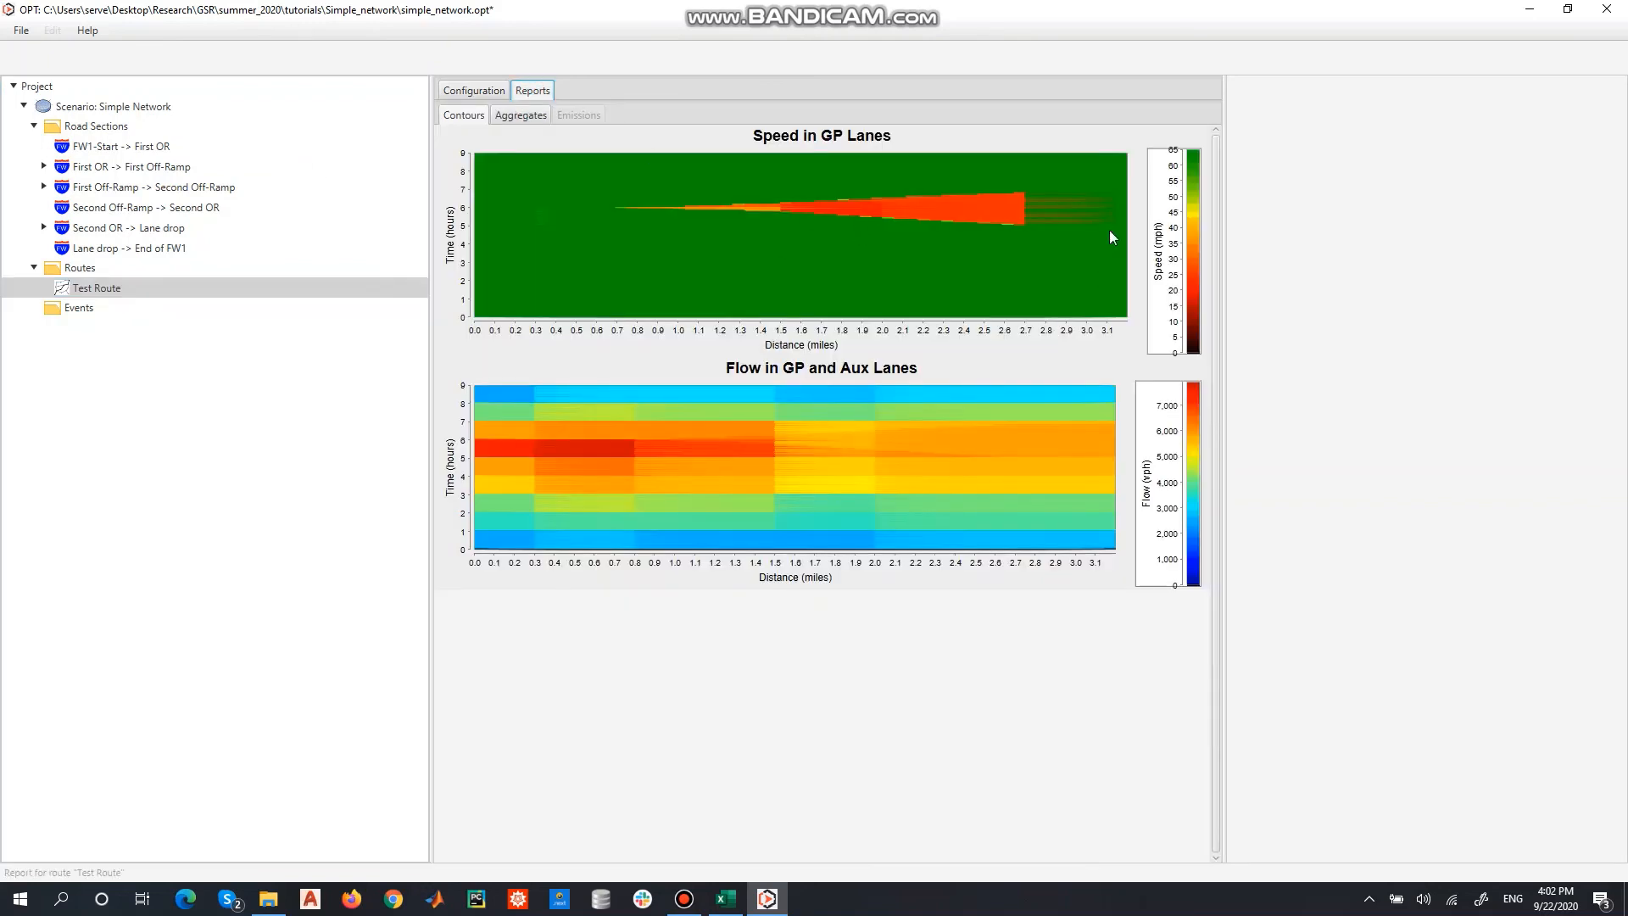
pyautogui.click(131, 229)
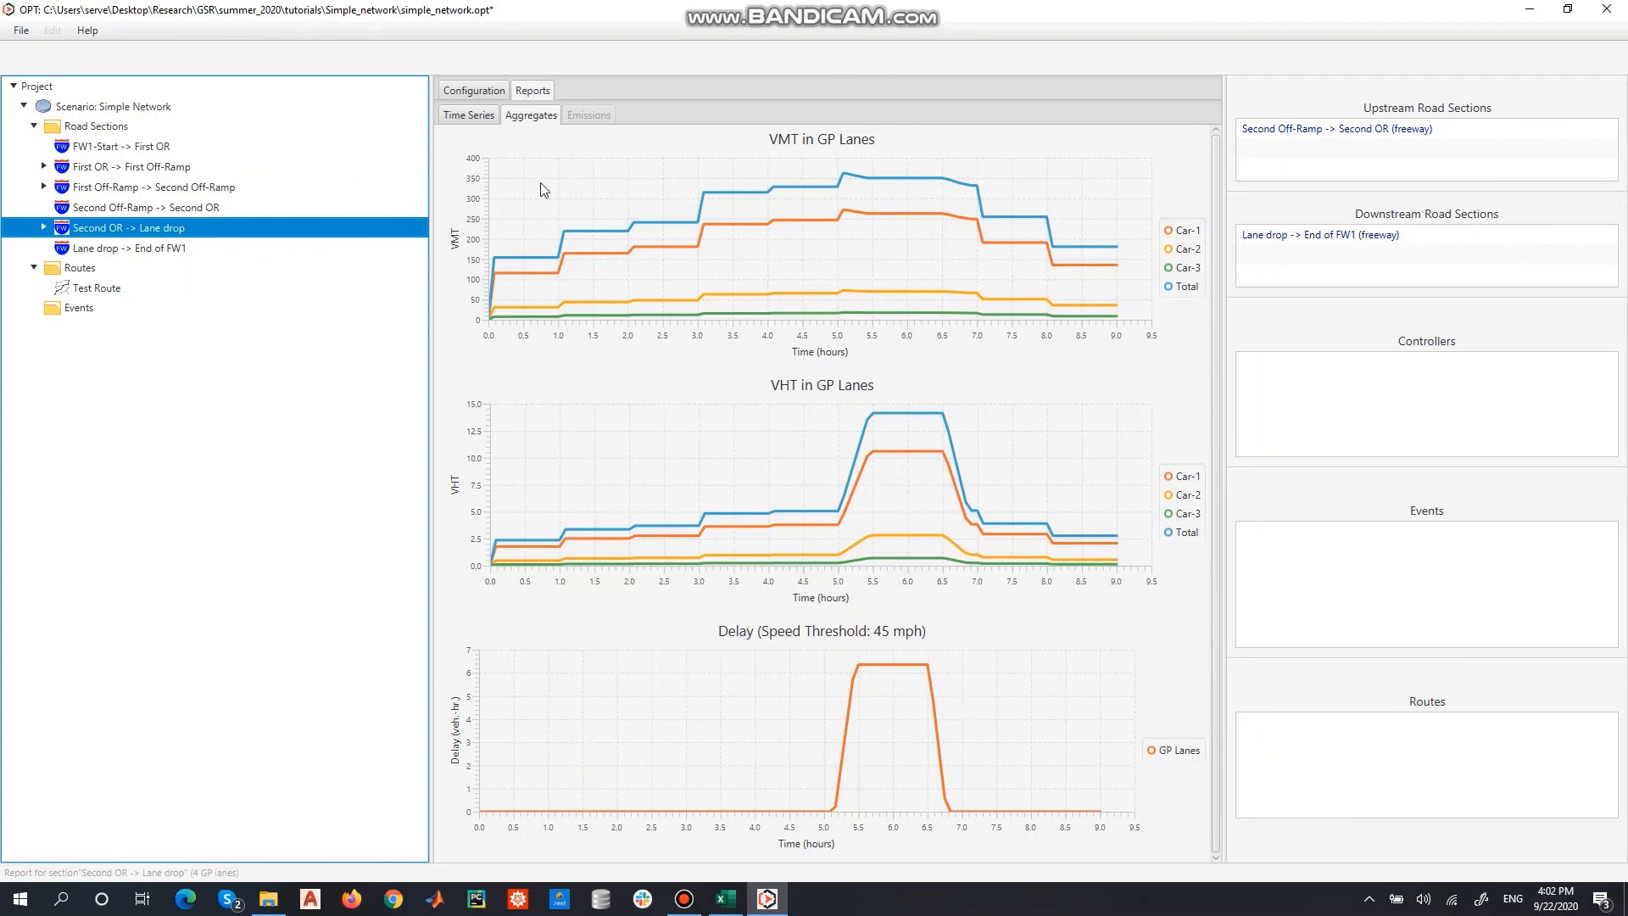
pyautogui.click(469, 116)
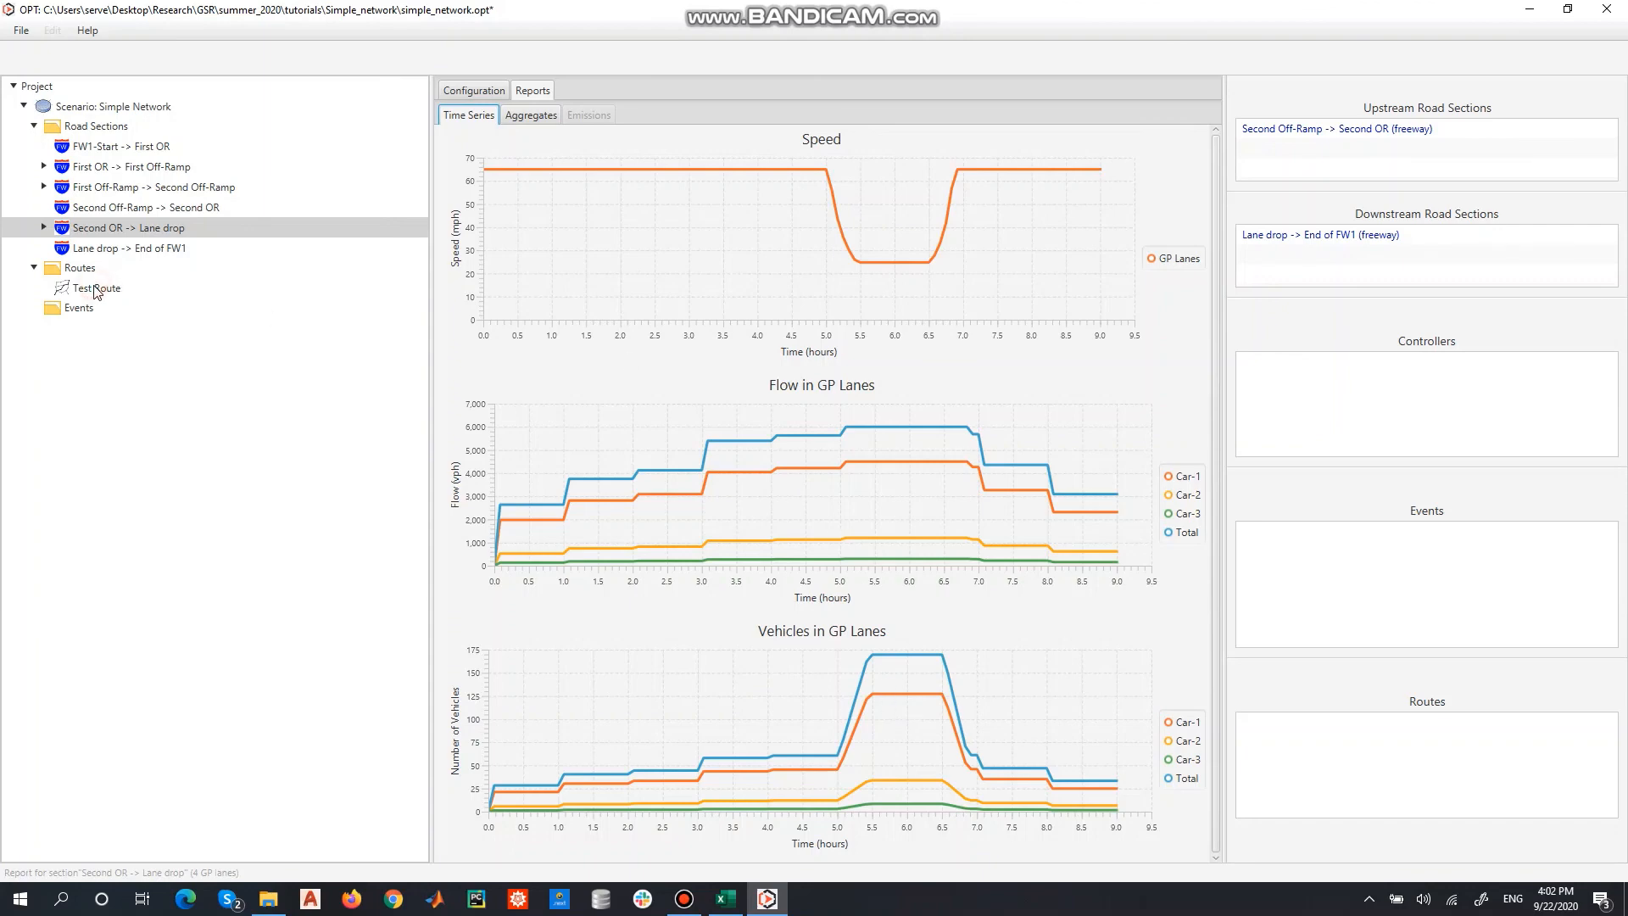
pyautogui.click(246, 288)
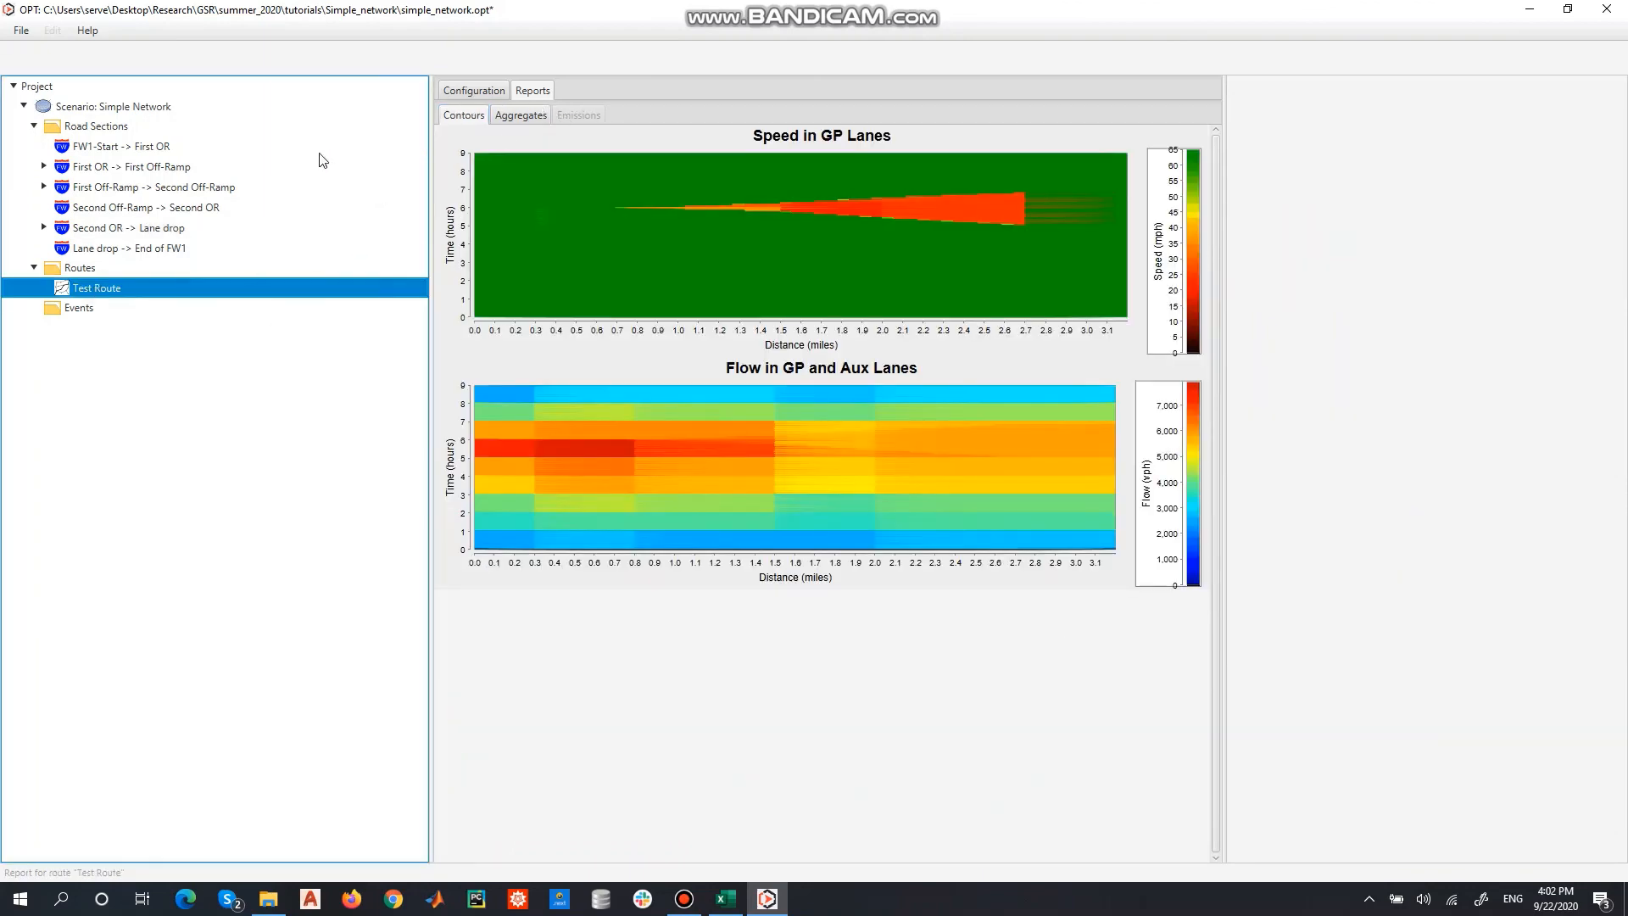
# Review the network's aggregate report and the reports of the Second Off-Ramp, First OR and First Off-Ramp ramp sections.
pyautogui.click(133, 108)
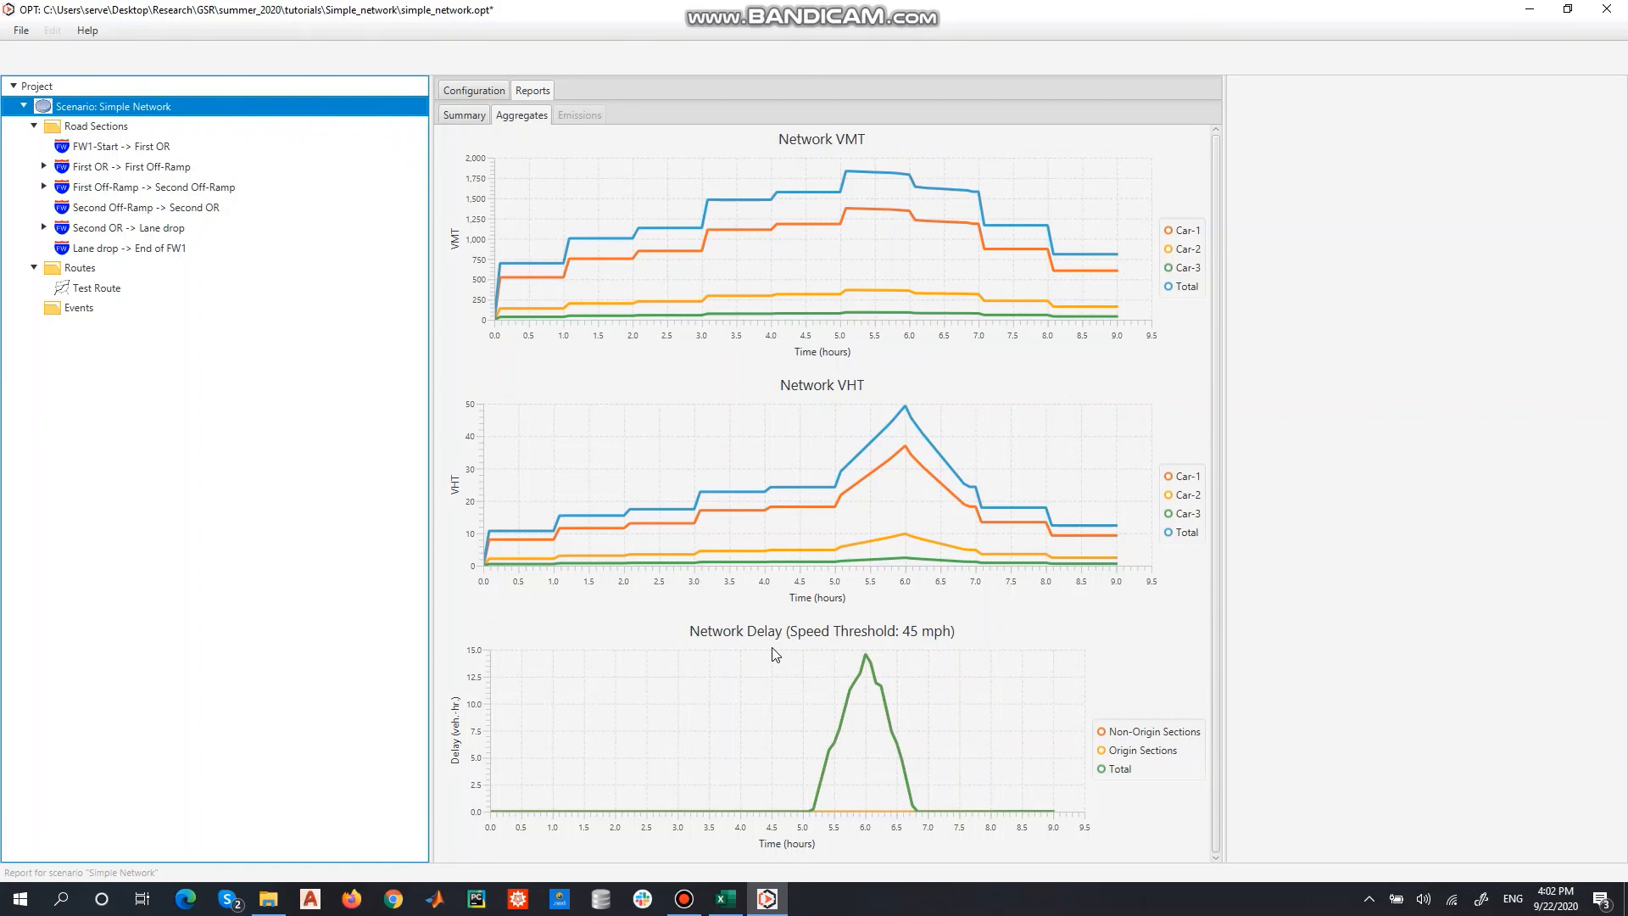
pyautogui.click(43, 186)
pyautogui.click(83, 208)
pyautogui.click(44, 166)
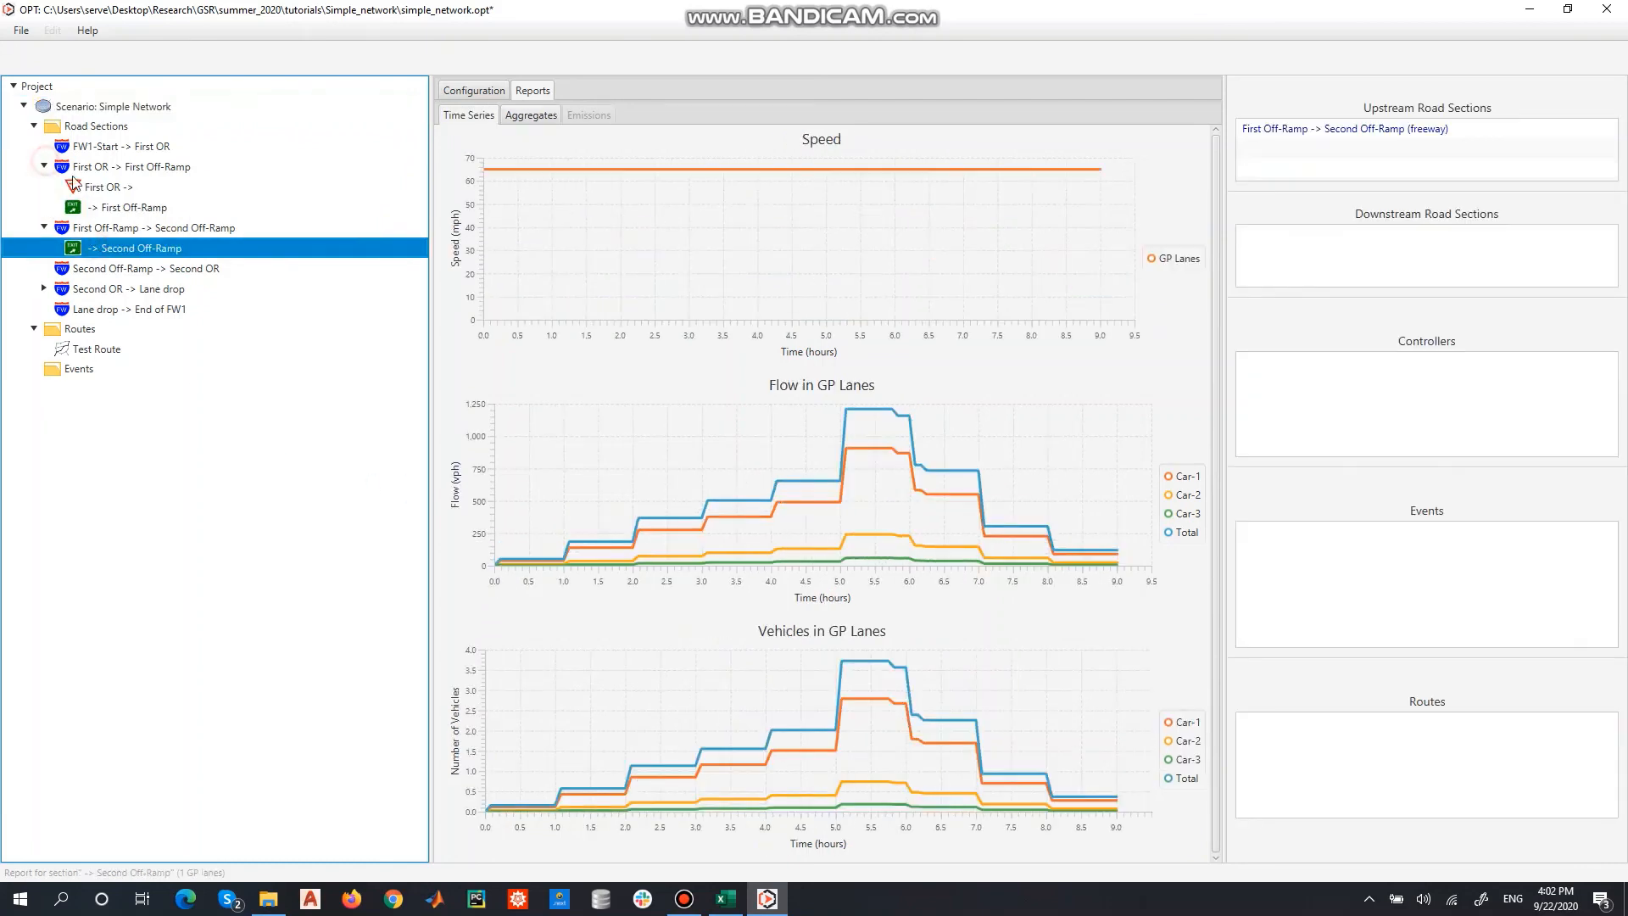
pyautogui.click(93, 188)
pyautogui.click(107, 208)
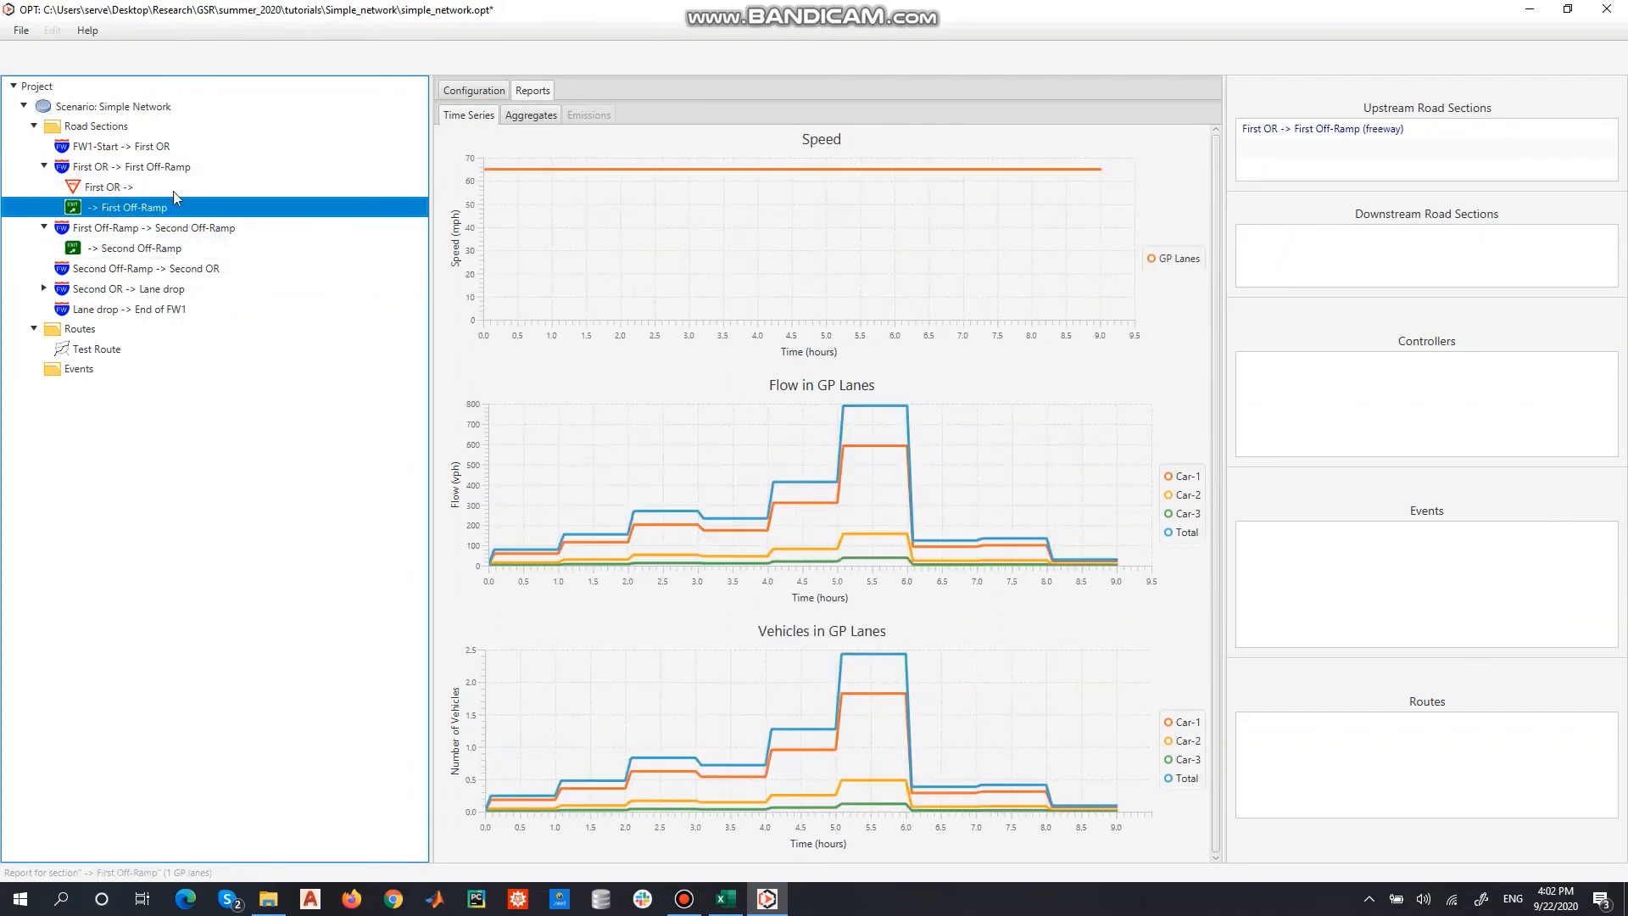
# Check the First Off-Ramp's configuration and return to Test Route's speed and flow contour reports.
pyautogui.click(476, 91)
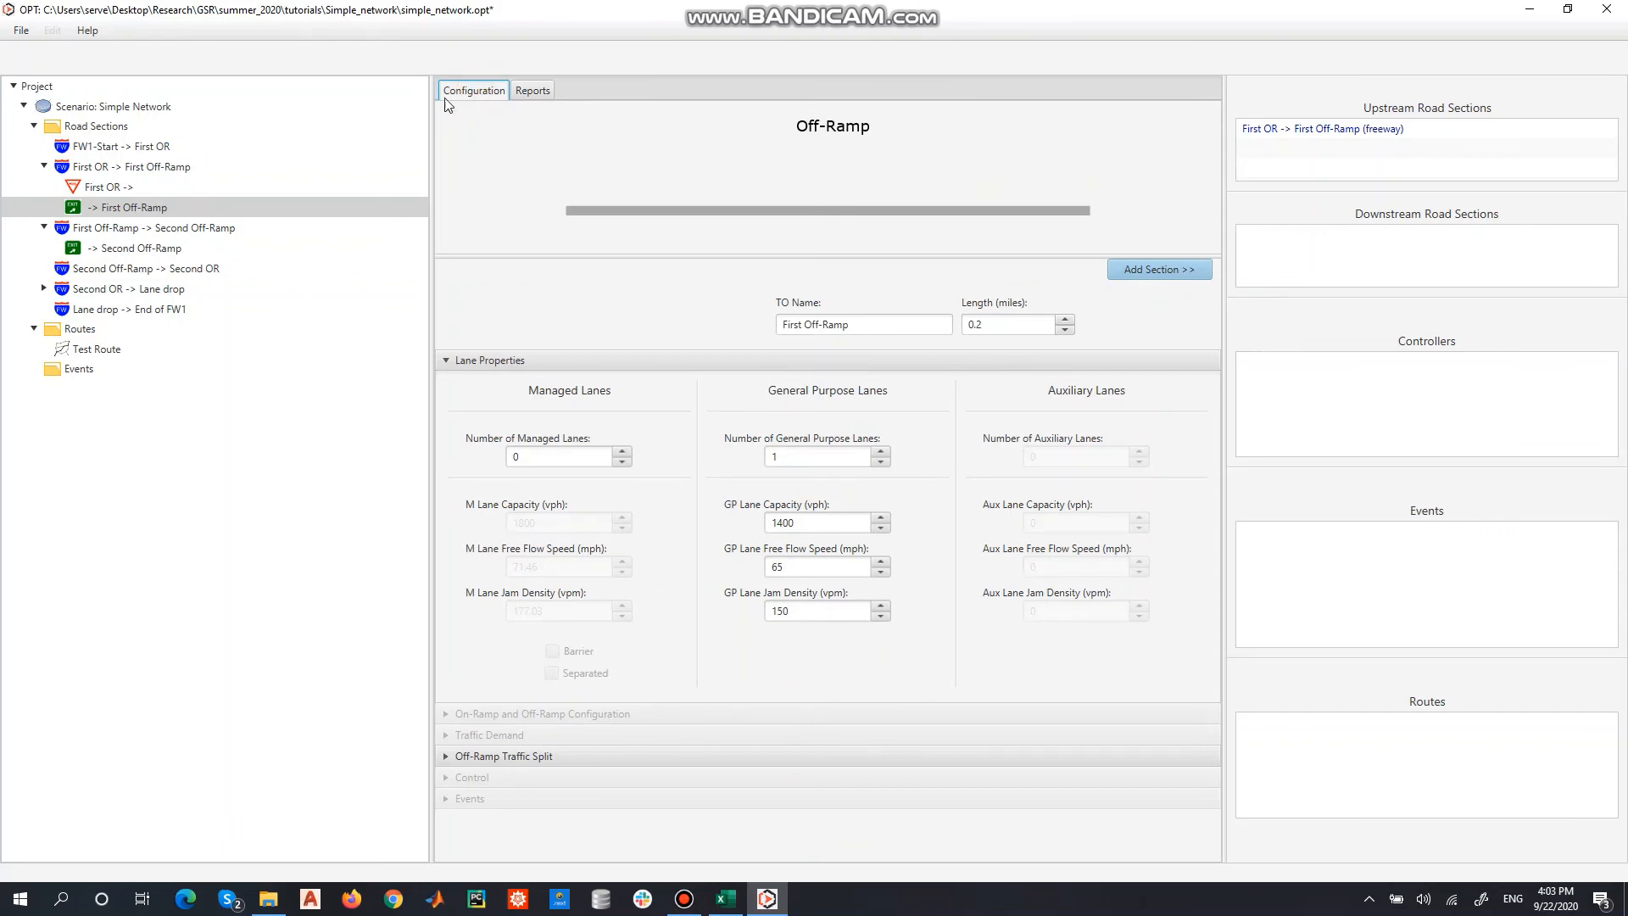
pyautogui.click(98, 350)
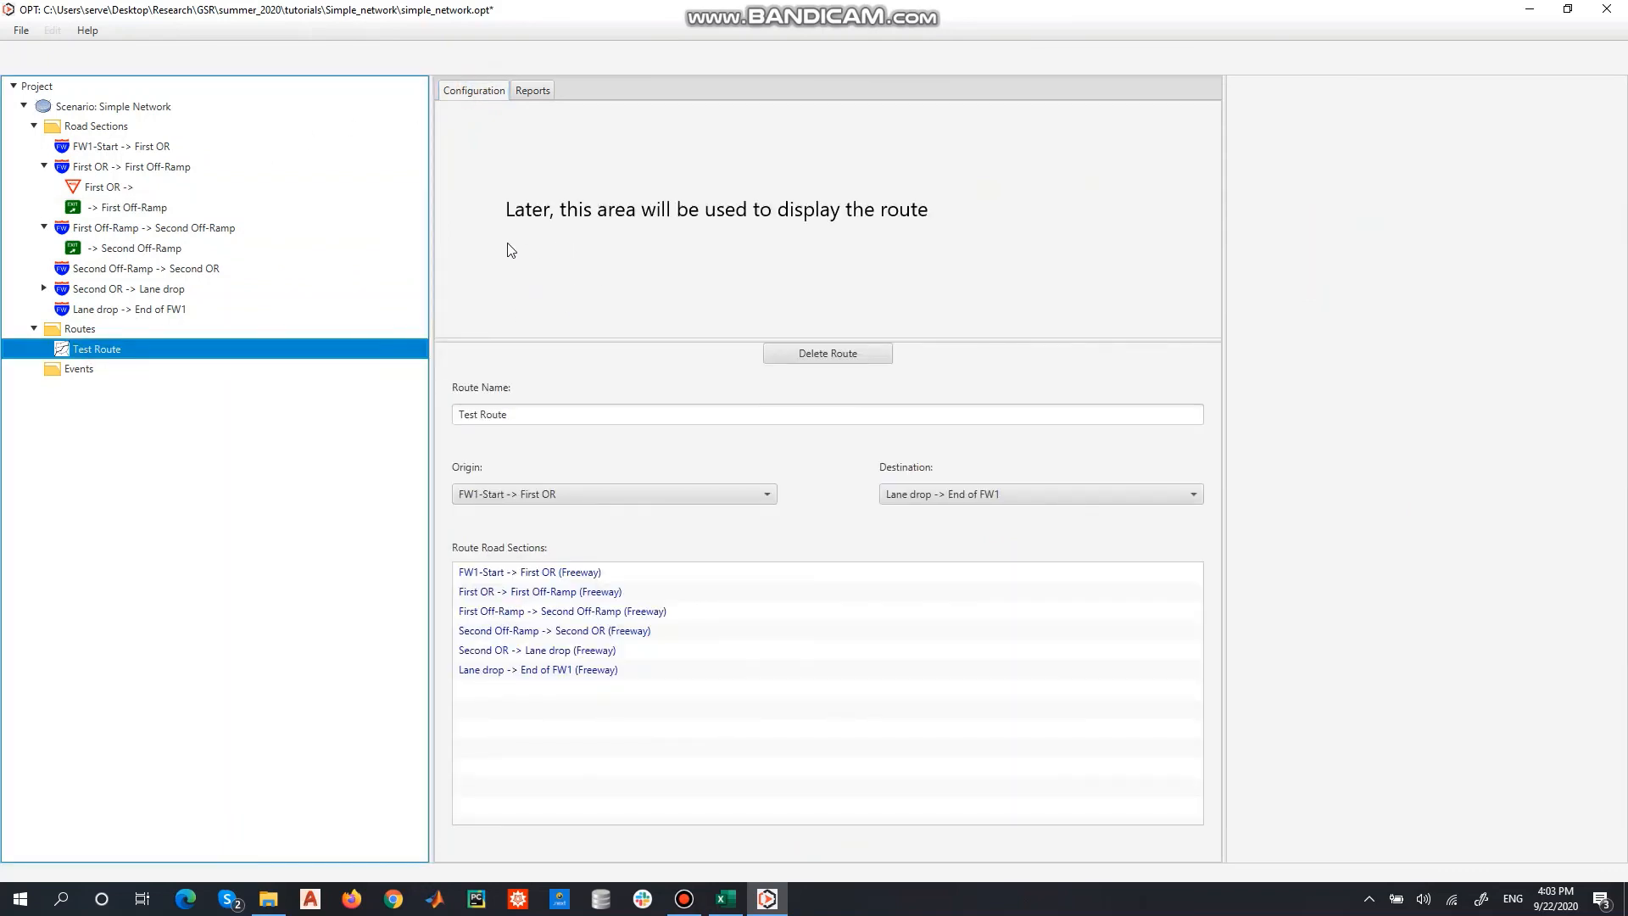
pyautogui.click(530, 90)
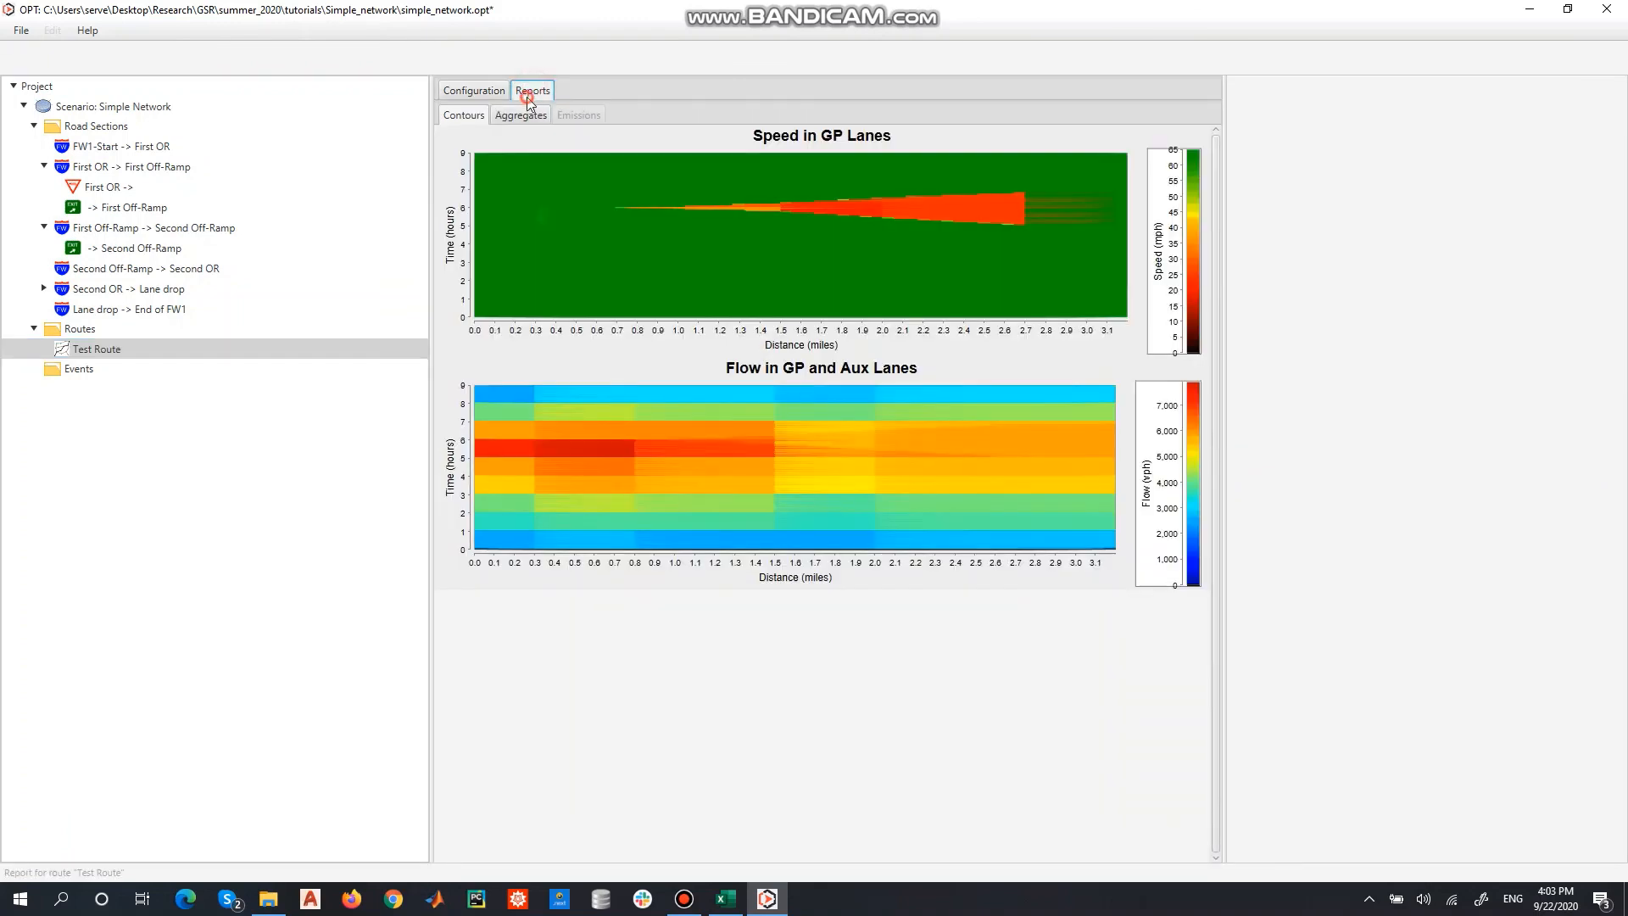